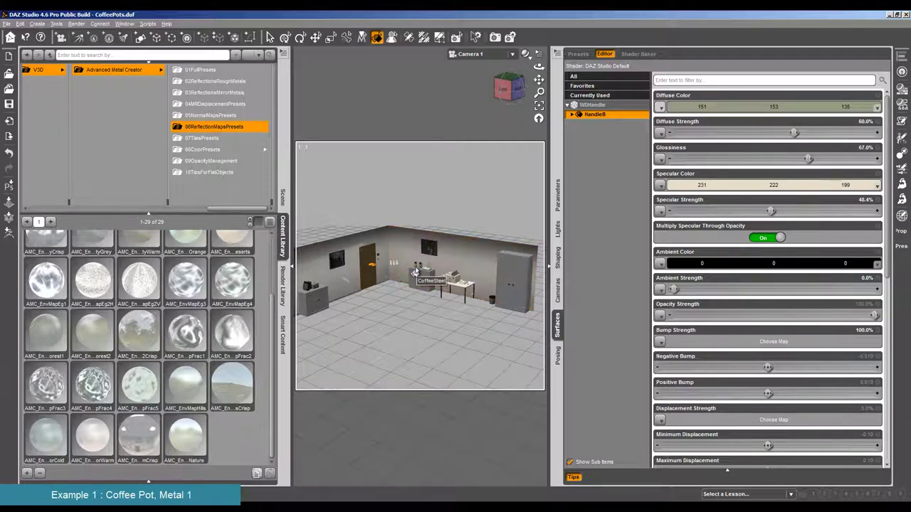
Step: Select the coffee pot's CoffeeSteel surface, frame it, and collapse the NorthWall and WestWall nodes
click(416, 273)
key(ctrl+f)
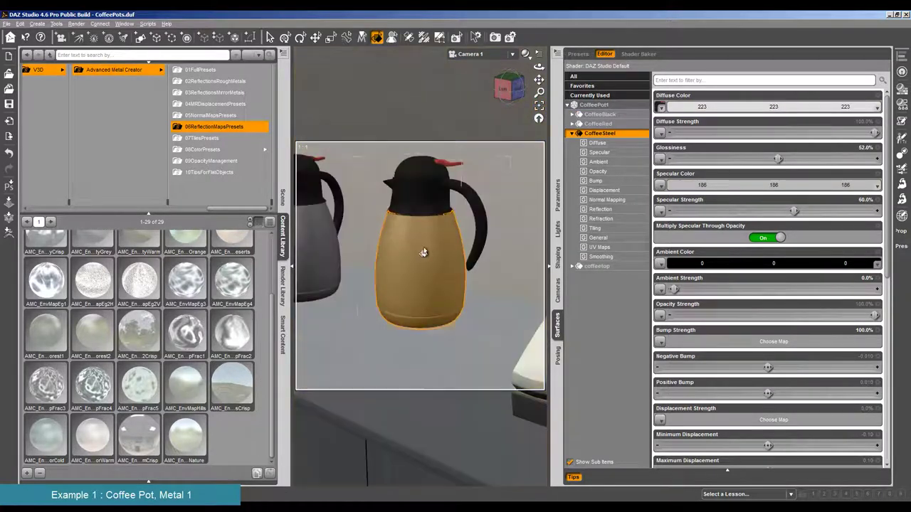
scroll(449, 312, down, 6)
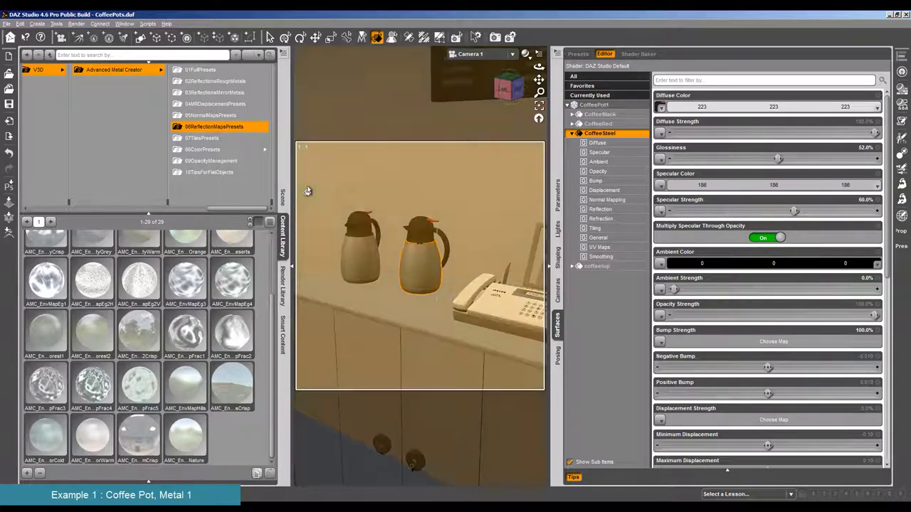
click(283, 197)
click(46, 104)
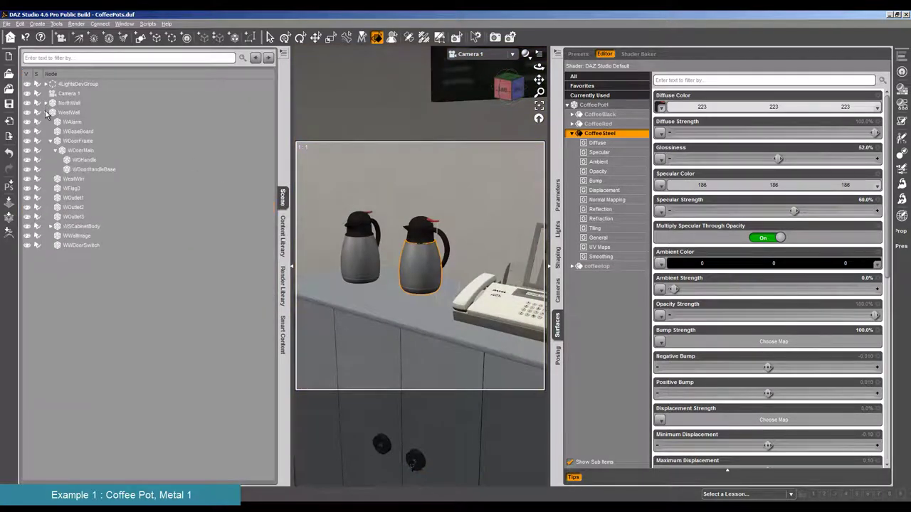
click(46, 111)
click(79, 84)
click(69, 112)
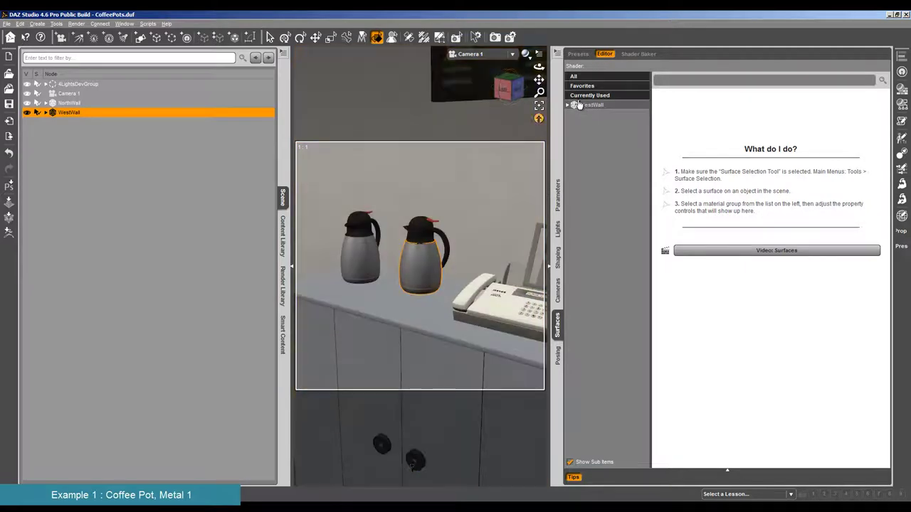
Step: Test-render both pots from a higher camera angle, close the render, and select the right pot's steel
drag(539, 66, 509, 84)
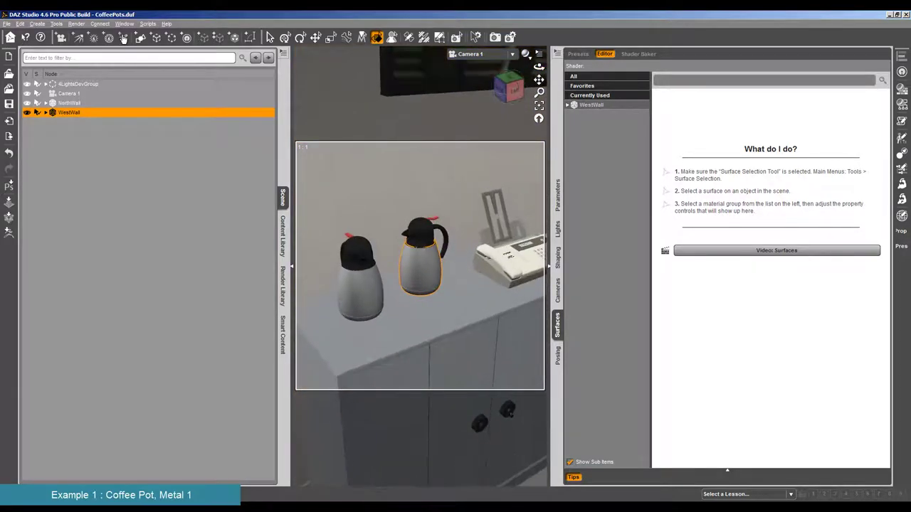
click(76, 24)
click(89, 33)
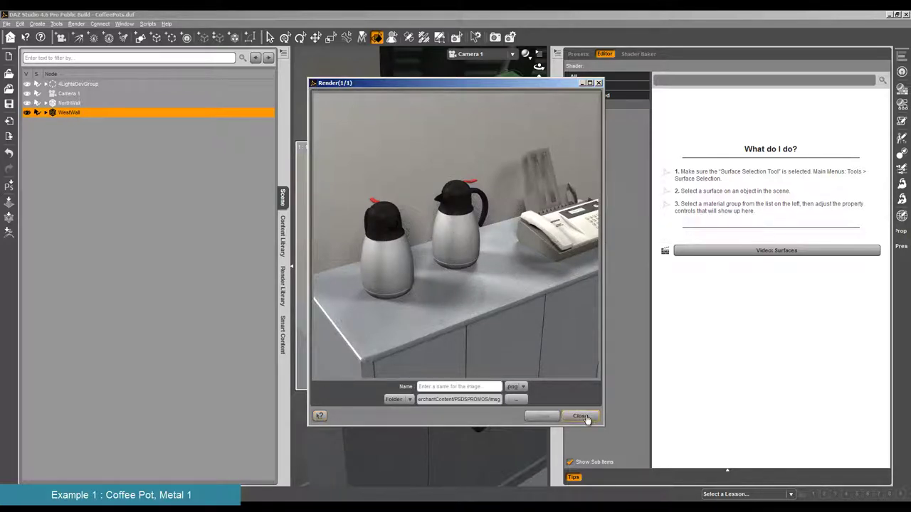
click(581, 416)
click(431, 282)
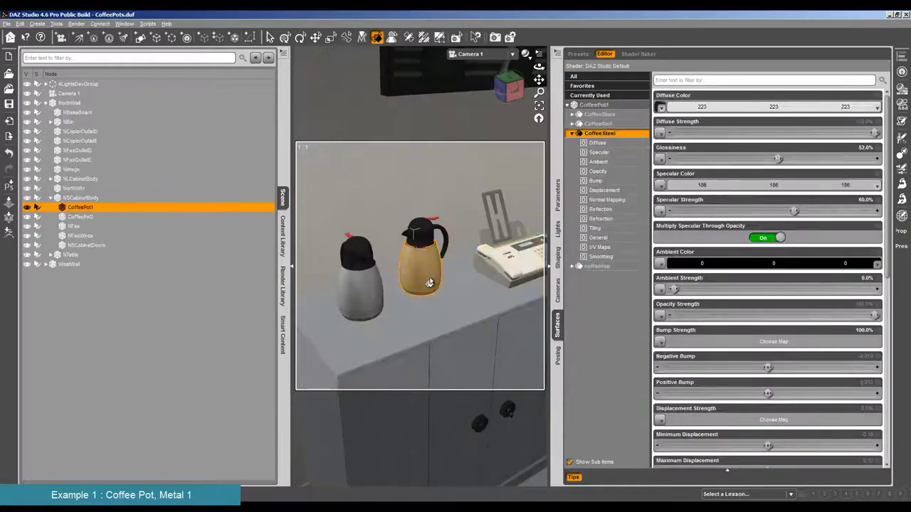
Step: Apply the Advanced Metal Creator 01FullPresets 15AMCM1_Strong preset to the left coffee pot
click(282, 239)
click(108, 72)
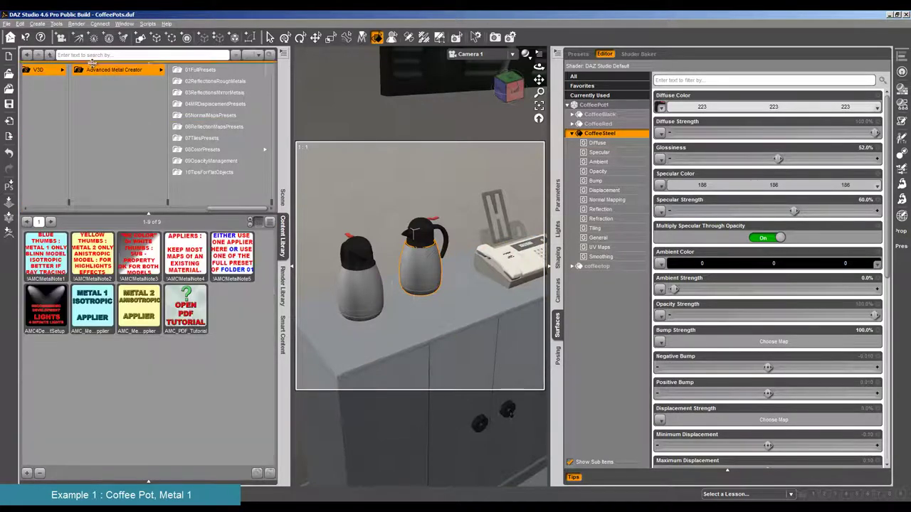
click(202, 69)
scroll(199, 327, down, 5)
scroll(199, 328, up, 5)
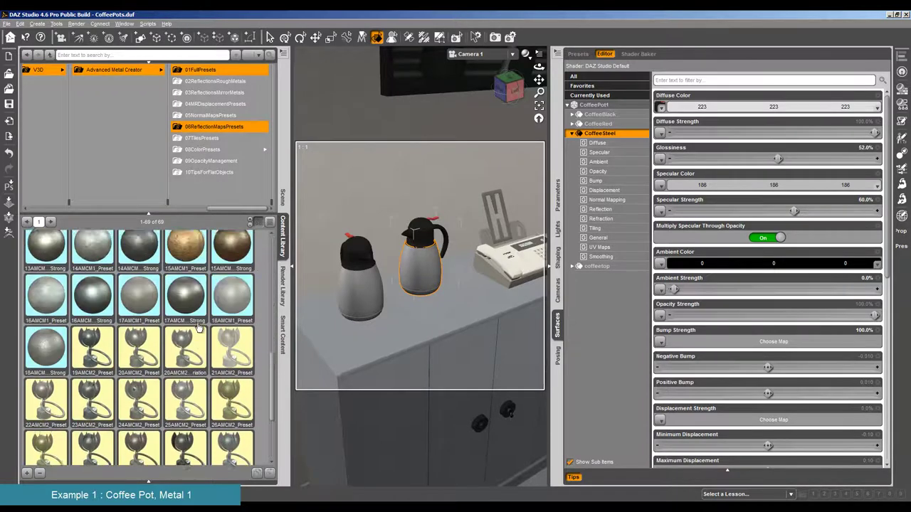
scroll(214, 321, down, 3)
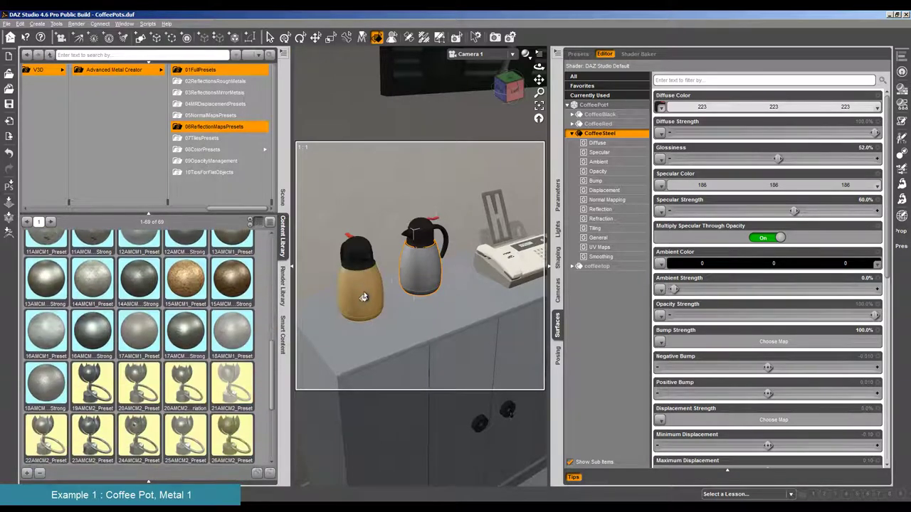
double_click(241, 276)
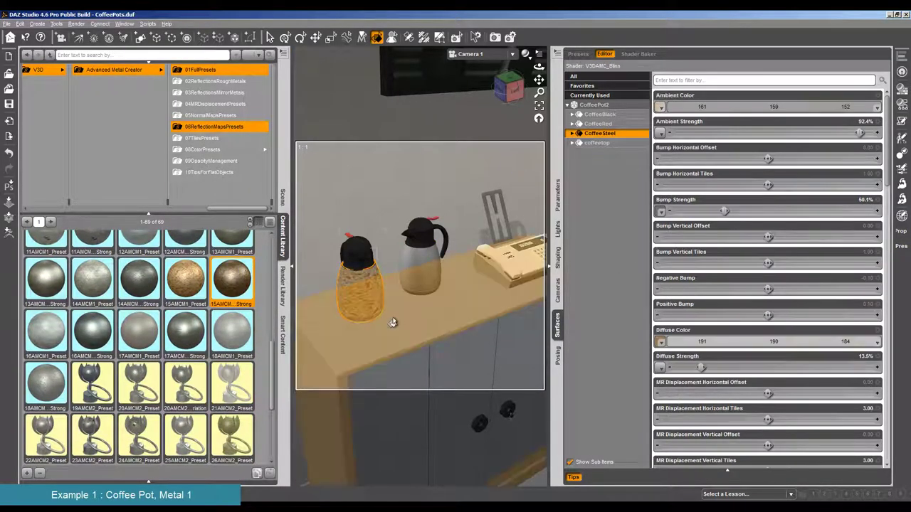
Step: Start a test render, cancel it, then select the right pot's CoffeeSteel surface
click(76, 24)
click(84, 34)
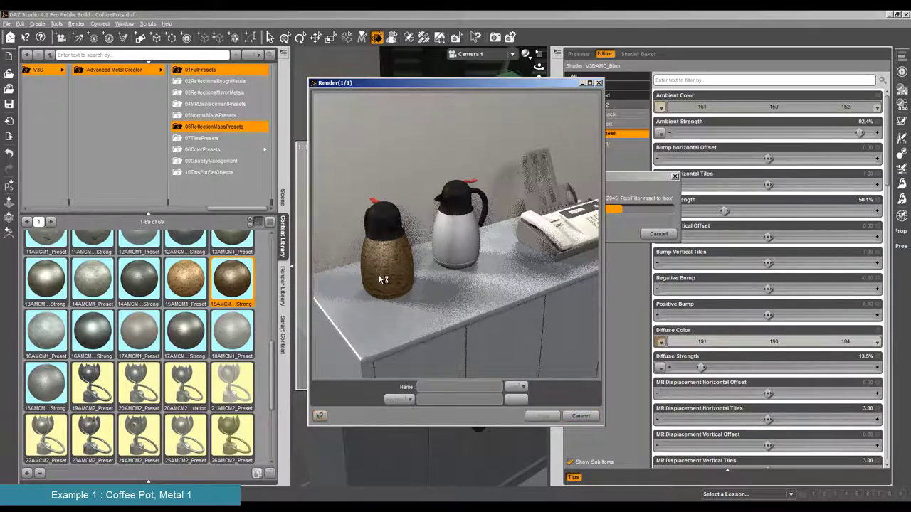
click(581, 419)
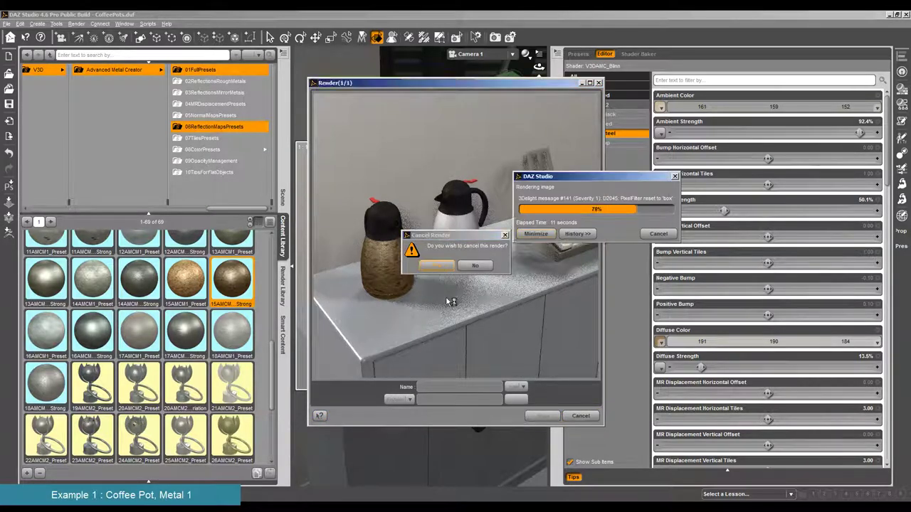
click(438, 265)
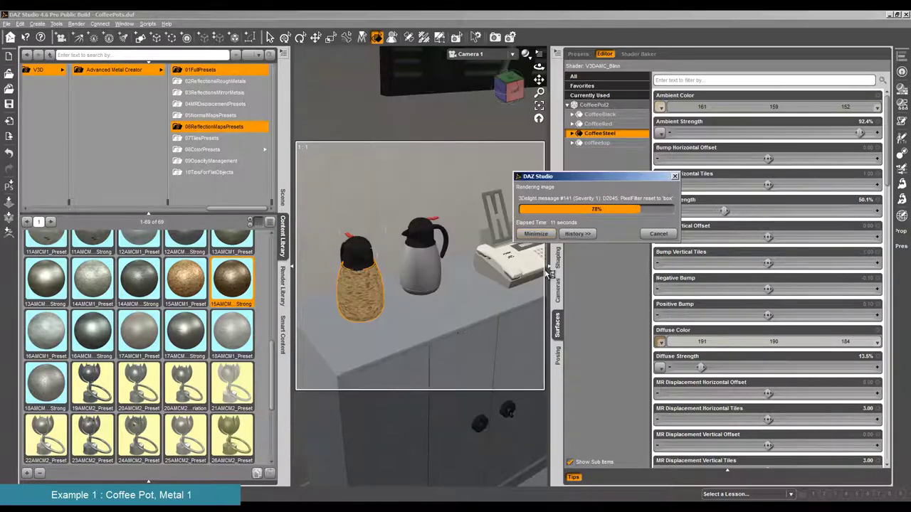
click(391, 313)
click(430, 274)
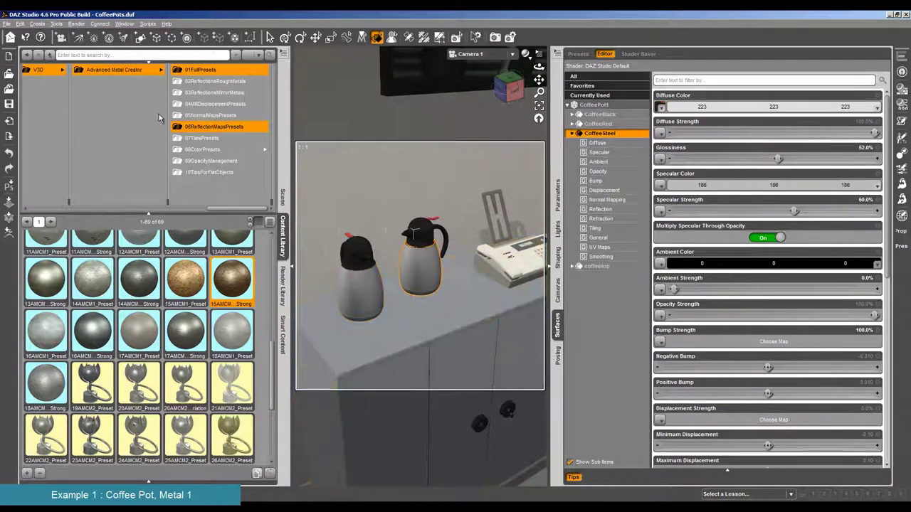
click(153, 71)
Step: List the Advanced Metal Creator appliers and review CoffeeSteel's Ambient through Diffuse groups, picking Metal 2 Anisotropic
click(91, 302)
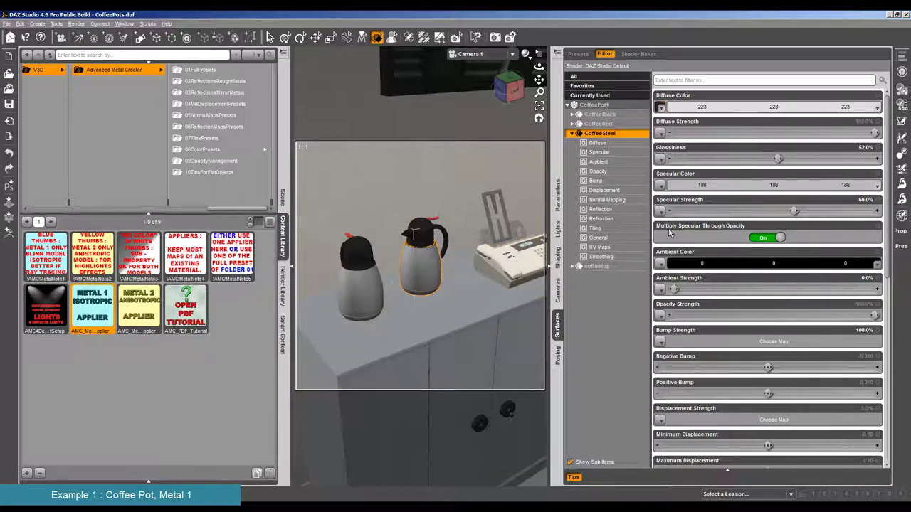
mouse_move(659, 108)
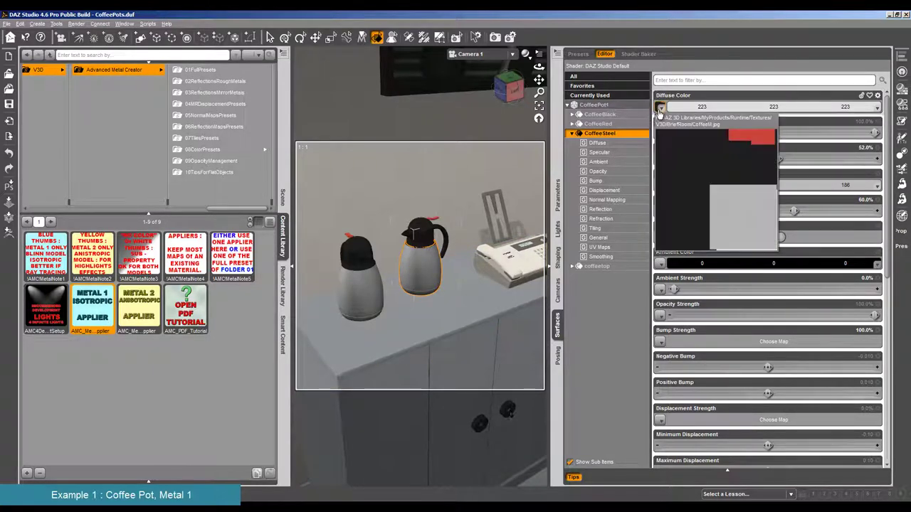
click(604, 163)
click(599, 173)
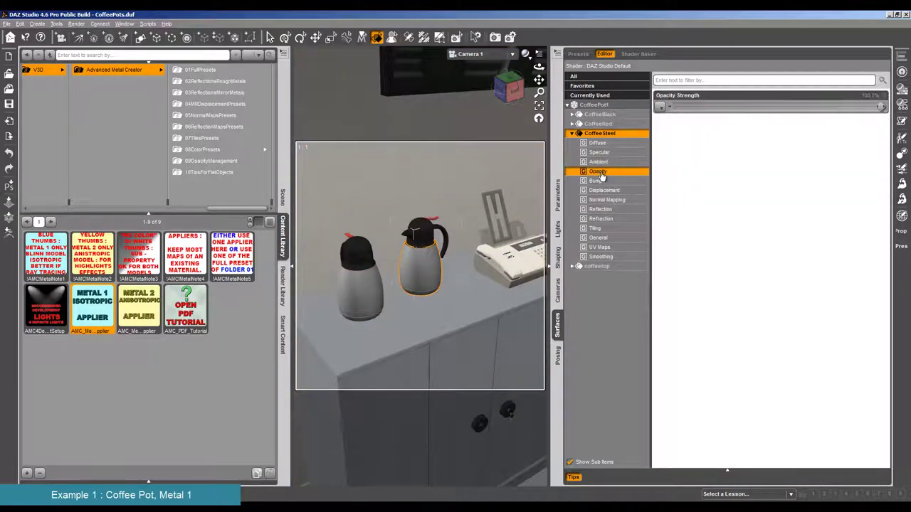
click(598, 181)
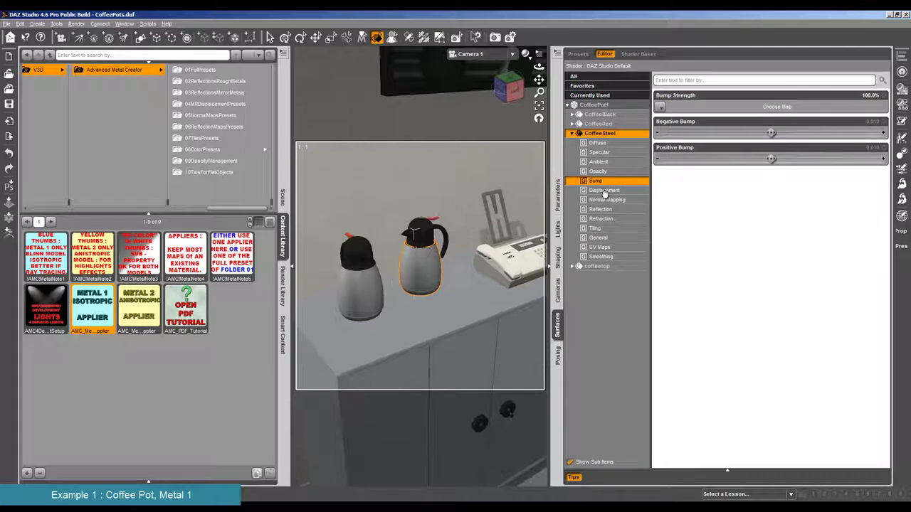
click(604, 191)
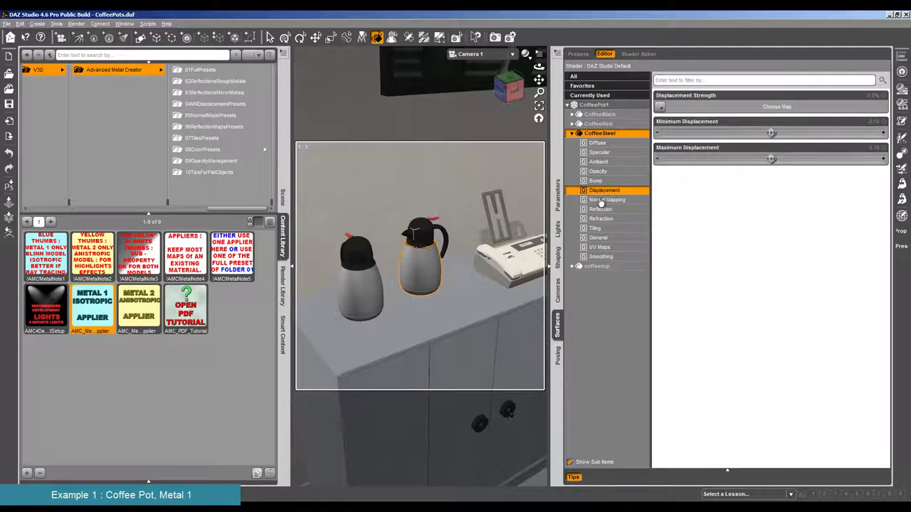
click(600, 200)
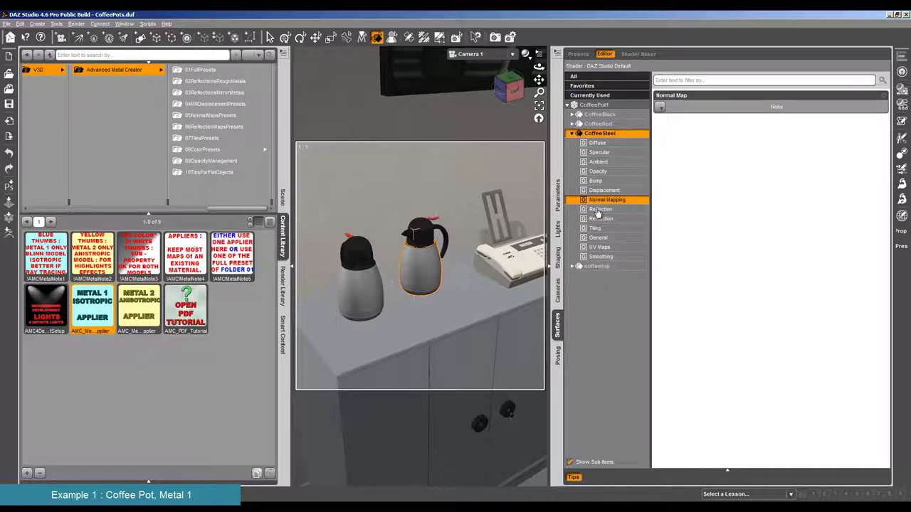
click(598, 211)
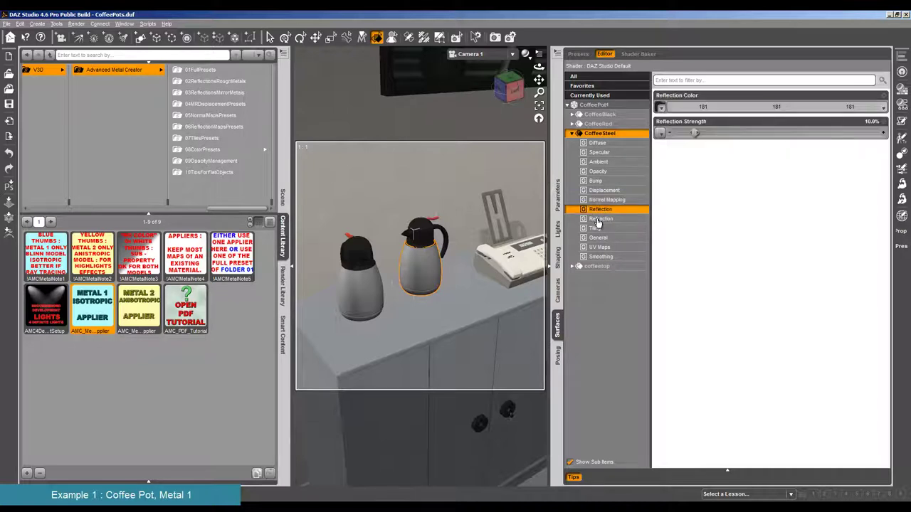
click(602, 153)
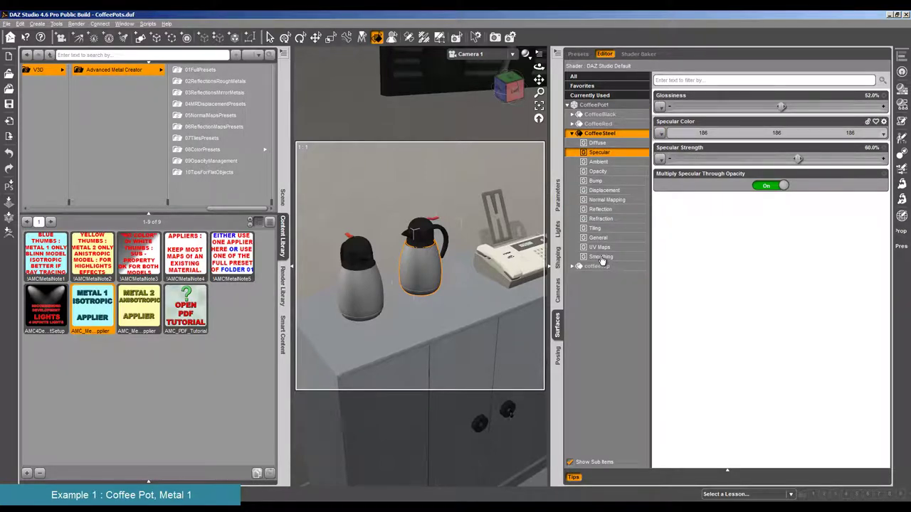
click(600, 143)
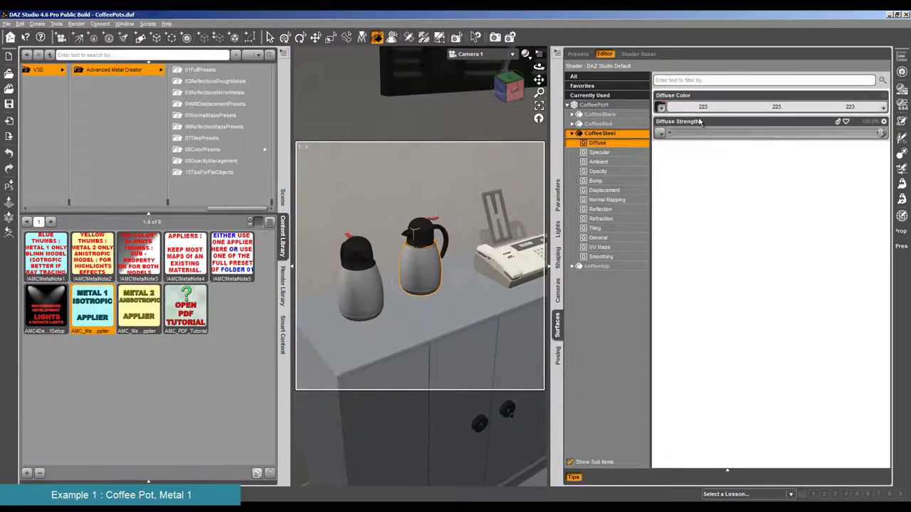
click(134, 320)
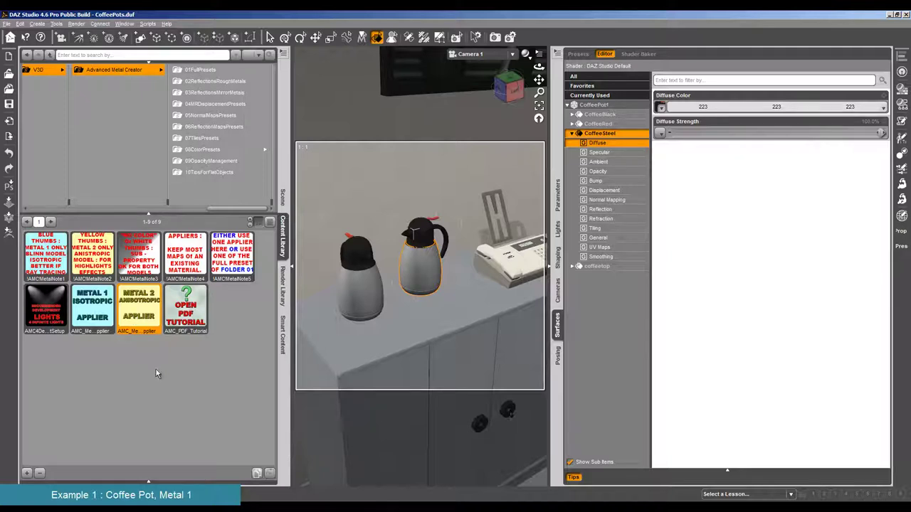
Step: Apply the Metal 1 Isotropic applier to the right coffee pot's steel surface
drag(155, 369, 415, 288)
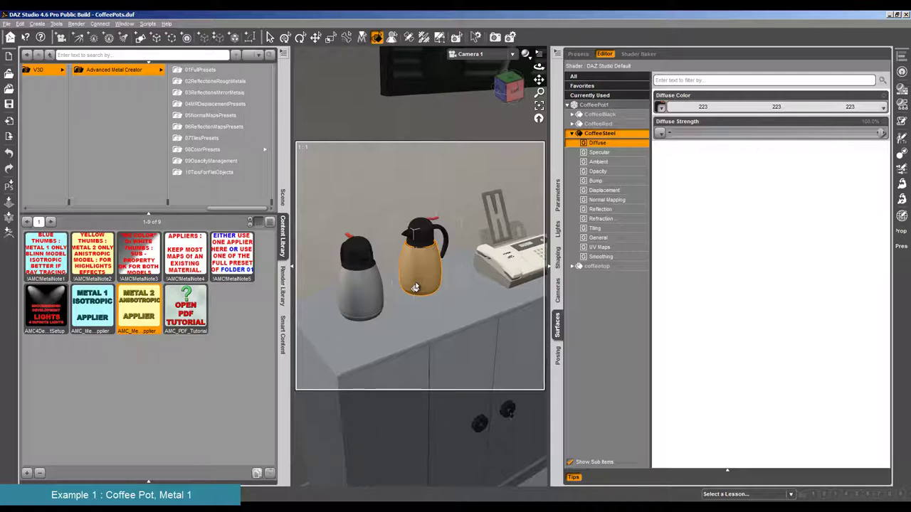
double_click(92, 310)
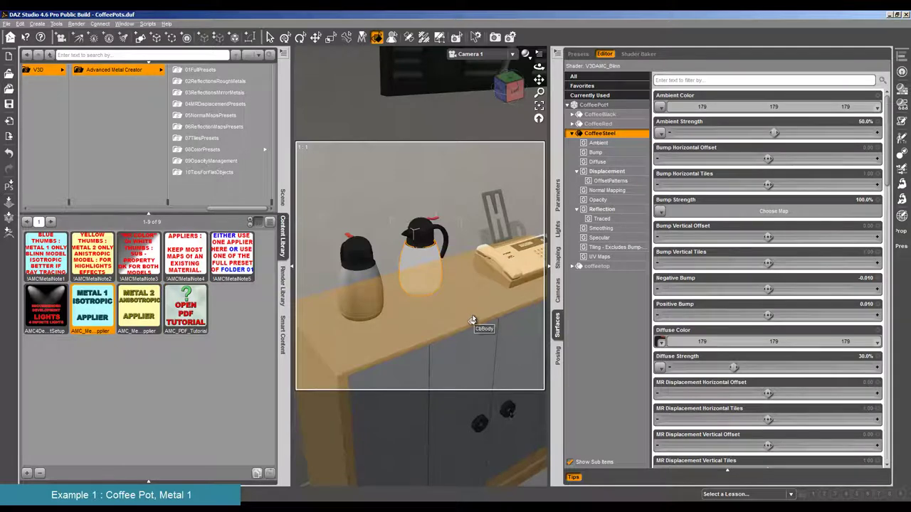
scroll(472, 320, up, 3)
Step: Orbit around both pots, start a test render, cancel it, and reselect the second pot
drag(472, 320, 487, 278)
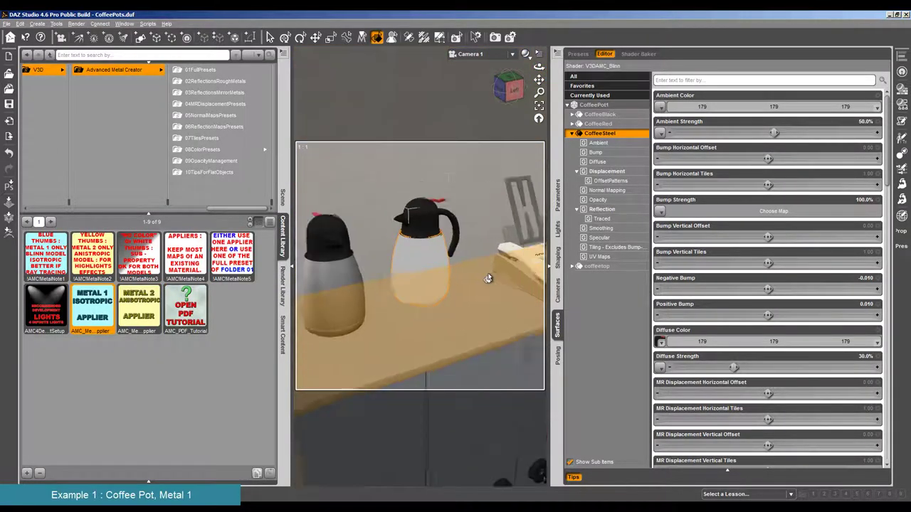
click(76, 23)
click(85, 33)
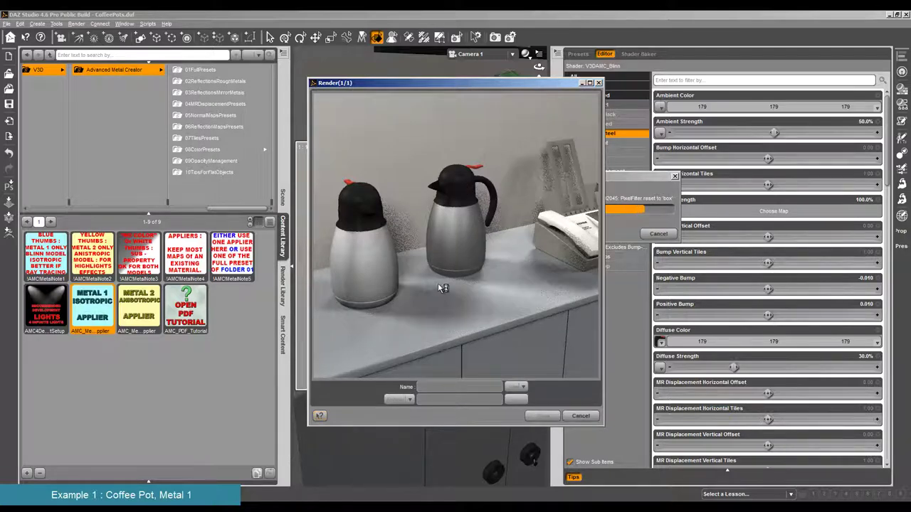
click(580, 416)
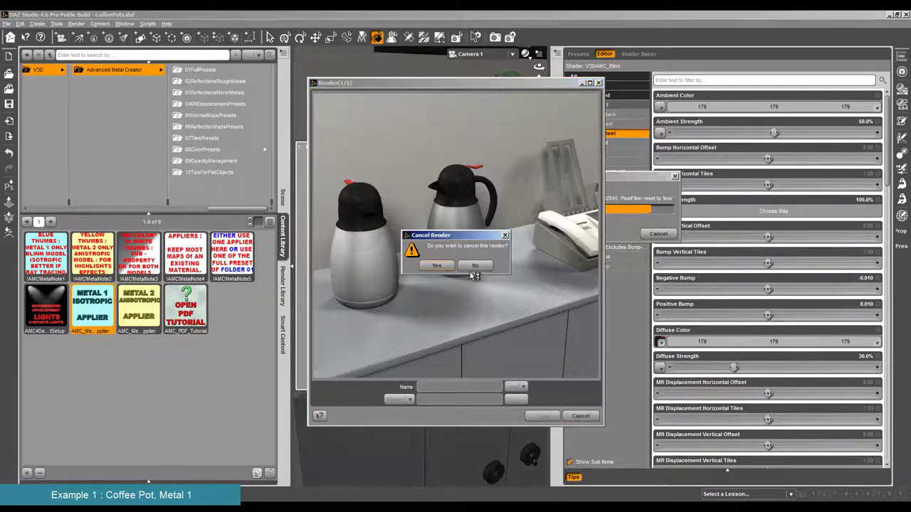
click(440, 268)
click(426, 285)
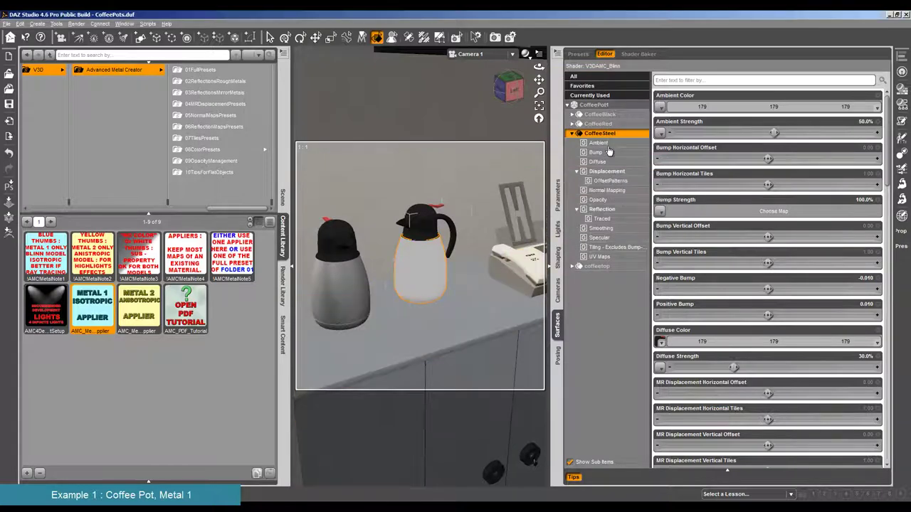
Step: Set the steel's ambient colour to 179/177/167 with 71.3% ambient strength
click(662, 107)
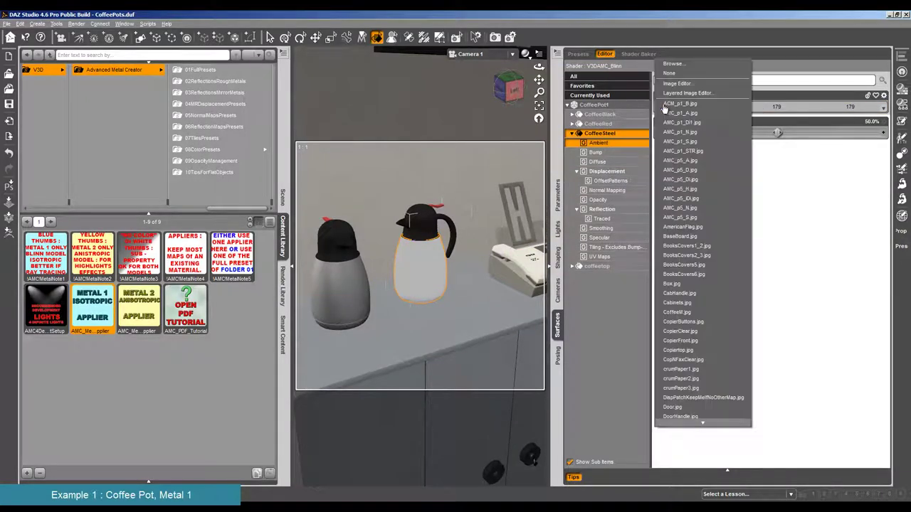
click(677, 312)
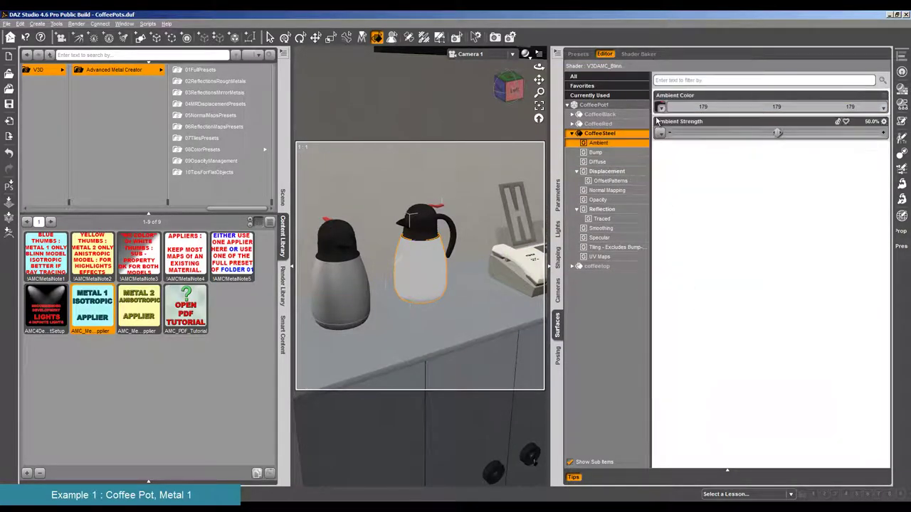
click(811, 106)
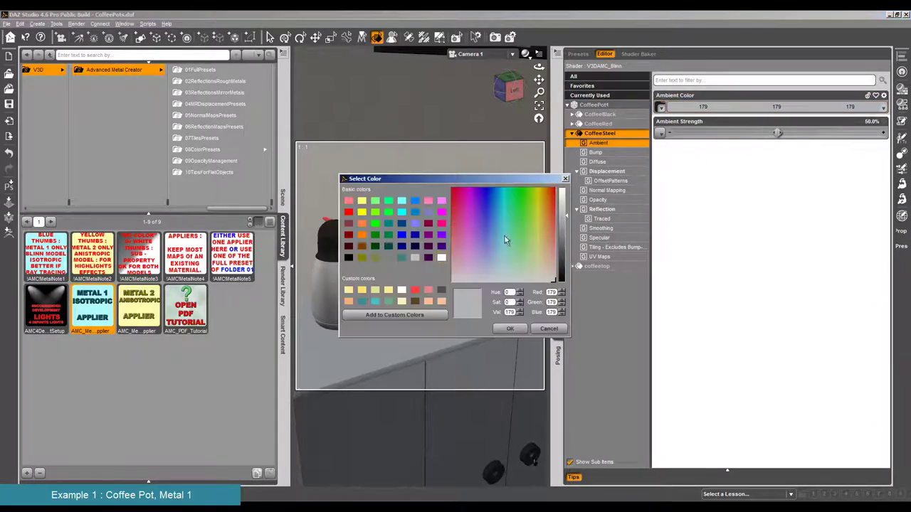
click(539, 272)
click(510, 328)
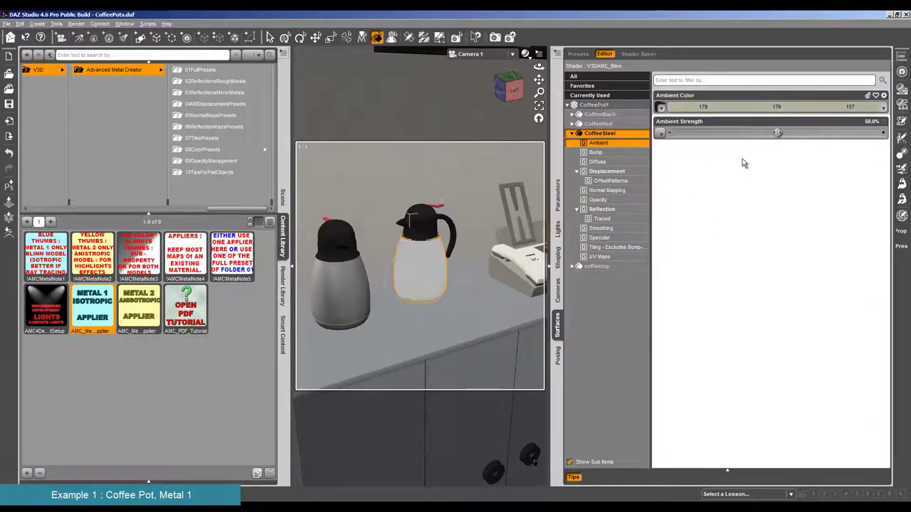
click(782, 109)
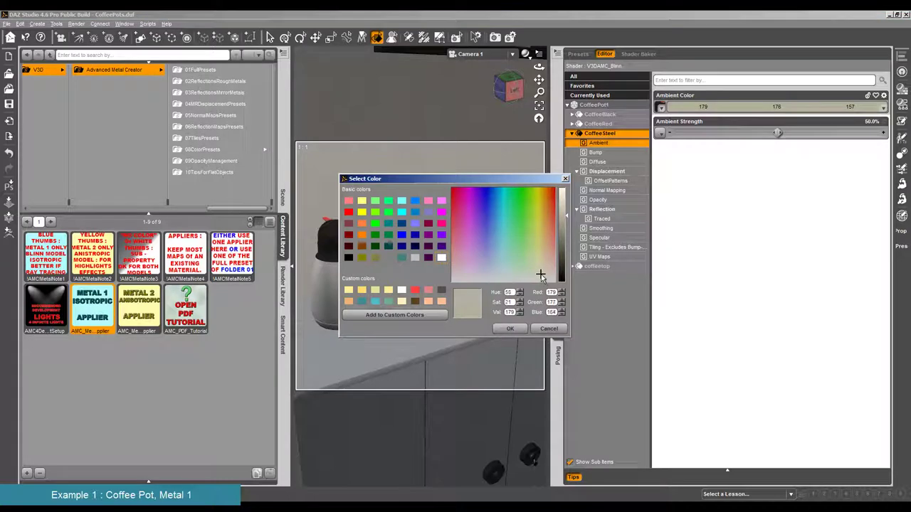
drag(543, 275, 544, 278)
click(509, 329)
drag(778, 133, 822, 132)
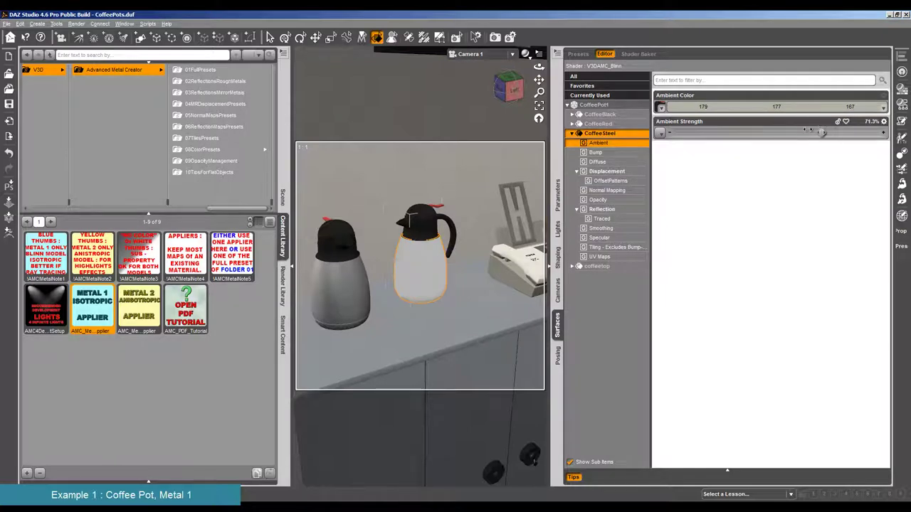
Step: Lower diffuse strength to 11% and darken the diffuse colour to 158/155/144
click(611, 162)
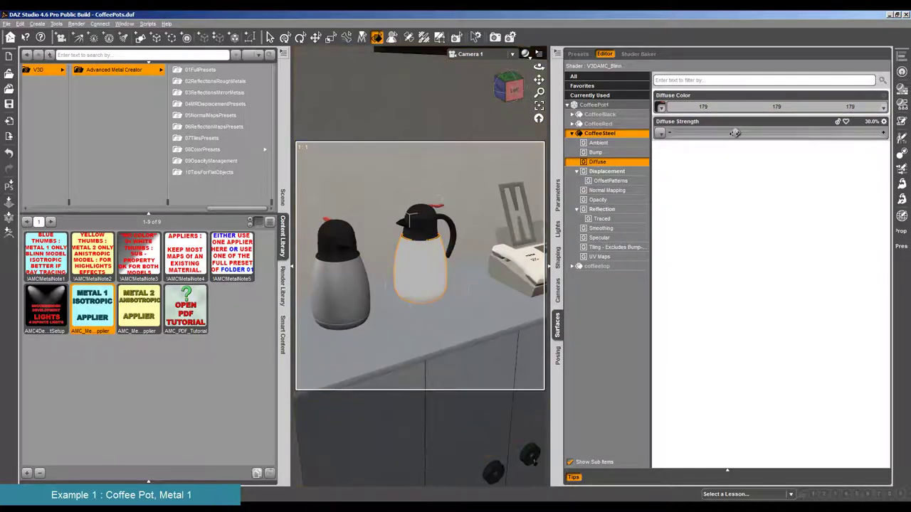
drag(736, 133, 695, 132)
click(783, 107)
click(544, 276)
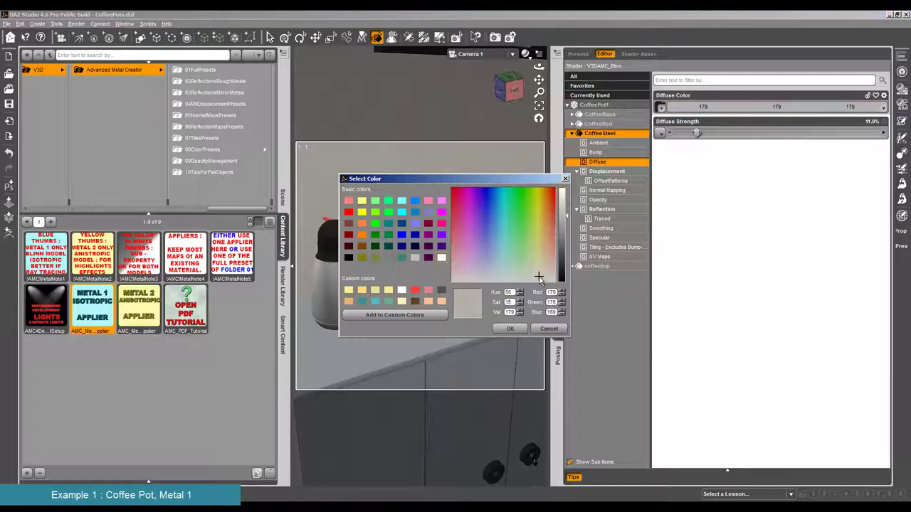
click(567, 227)
click(510, 328)
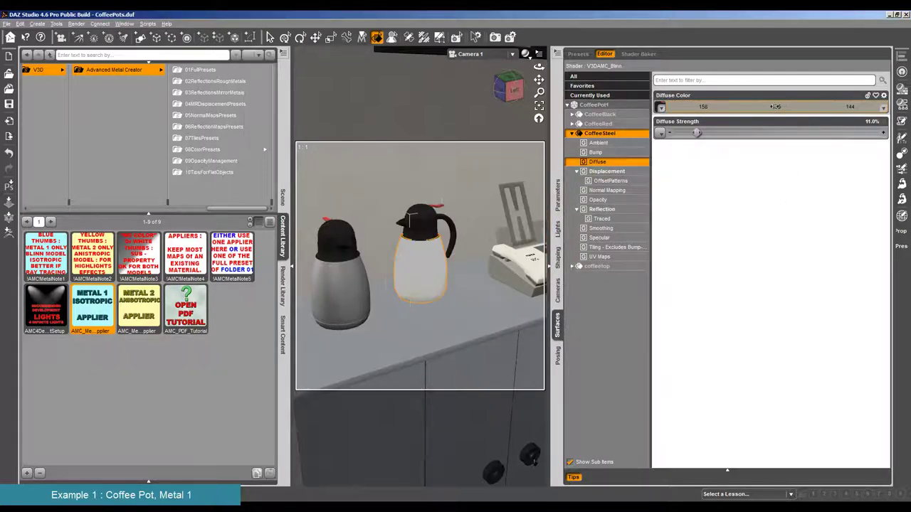
Step: Run a test render of the scene and close it
click(76, 23)
click(84, 34)
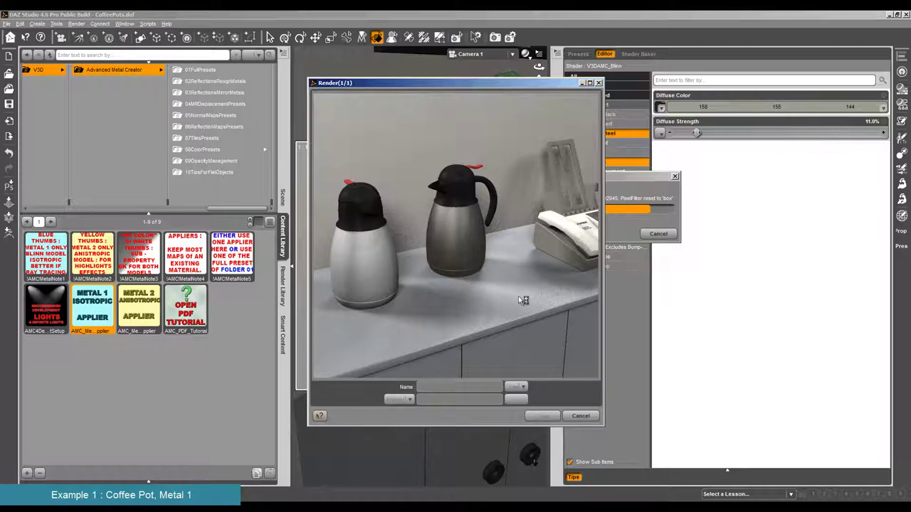
click(581, 417)
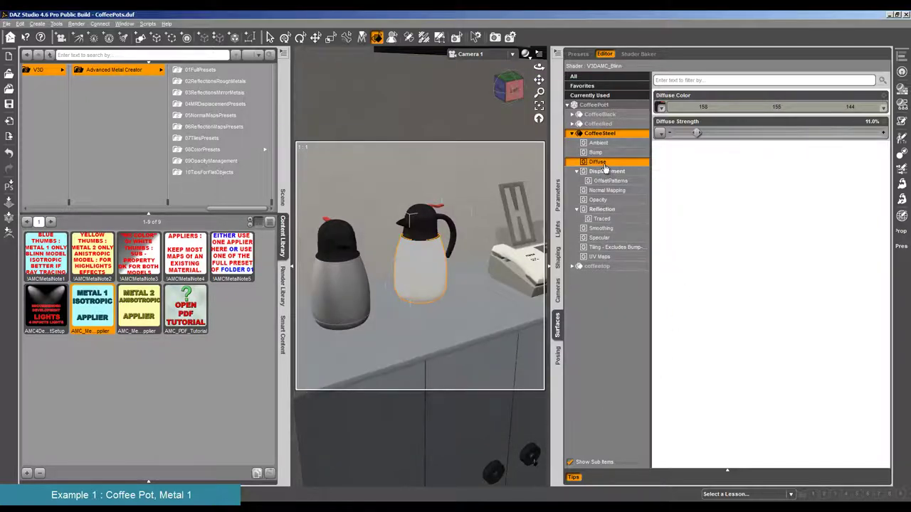
Step: Raise CoffeeSteel's specular strength to 64%, glossiness to 70.6% and isotropic spread to 0.10
click(603, 238)
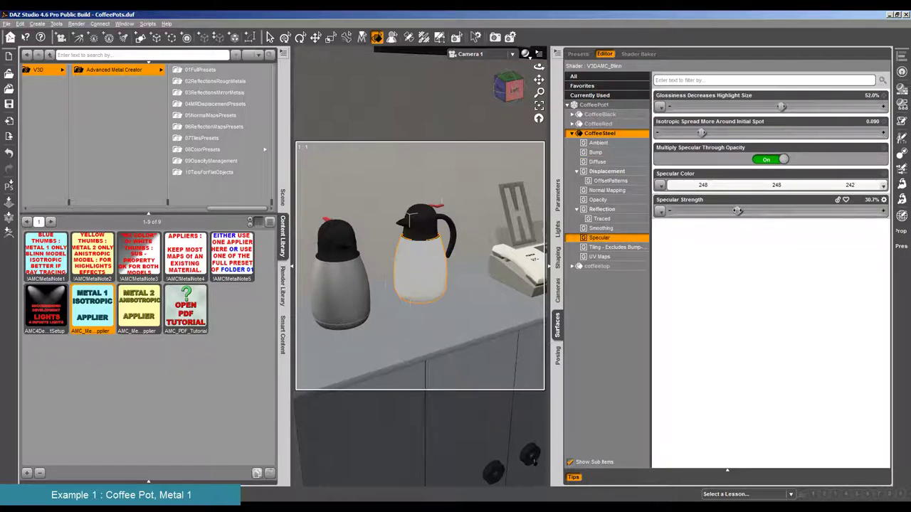
drag(738, 211, 806, 212)
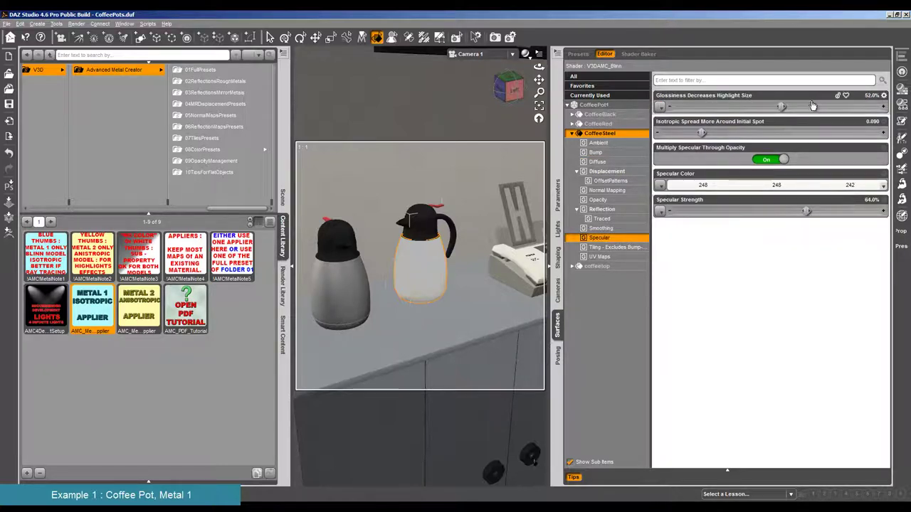
drag(782, 106, 817, 106)
drag(702, 132, 708, 132)
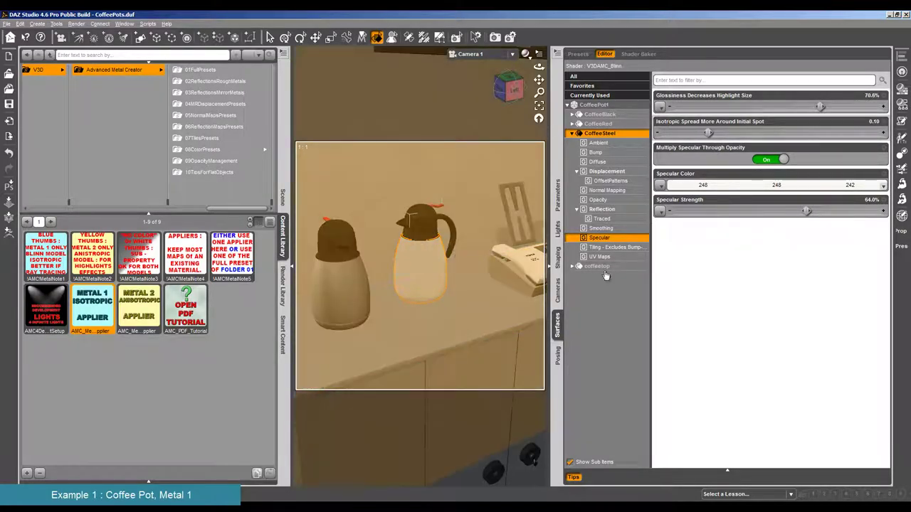
Step: Run a test render with the new specular settings and close it when finished
click(76, 24)
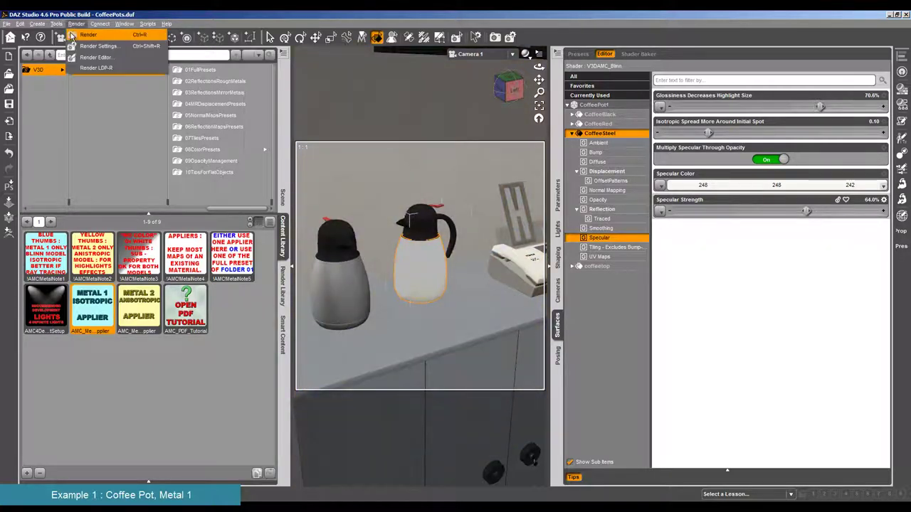
click(92, 30)
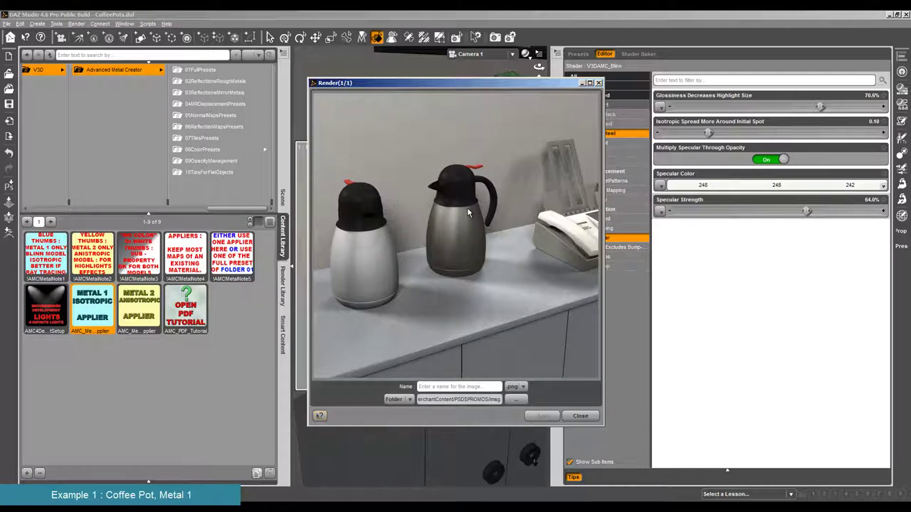
click(580, 416)
Step: Show CoffeeSteel's Reflection settings in the Surfaces editor
click(615, 182)
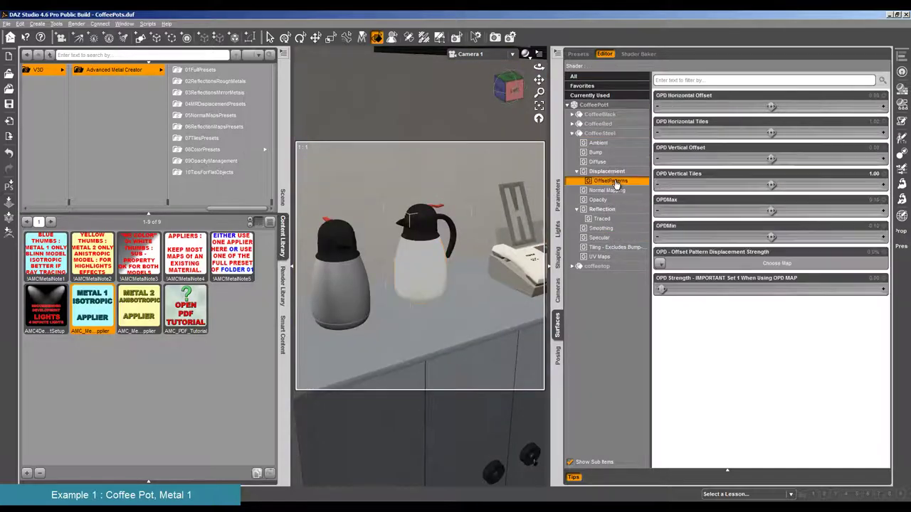
click(603, 209)
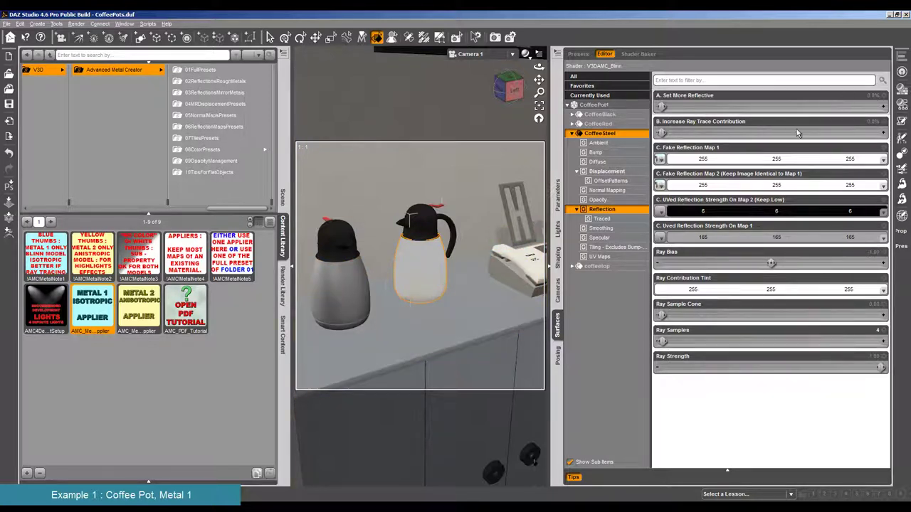
Step: Set ray trace contribution to 30% and Map 1 UVed reflection strength to white 255/255/255
text(30)
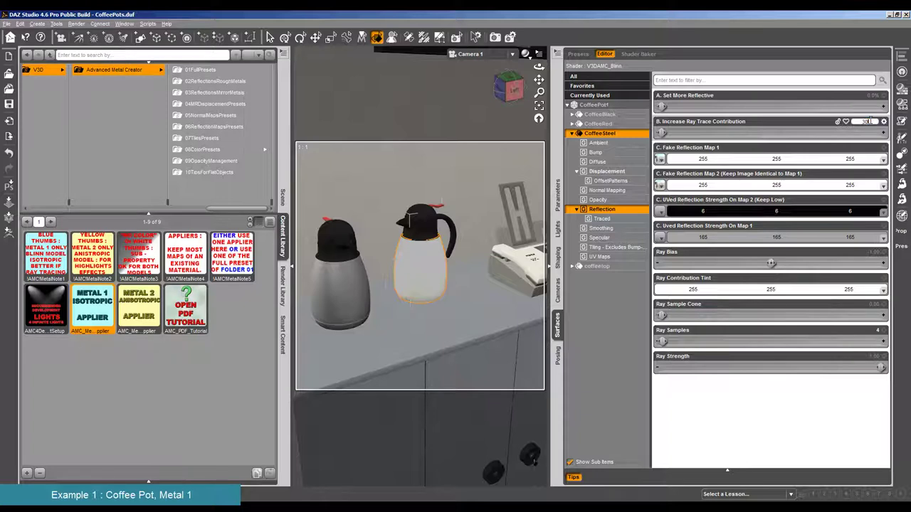
key(Return)
click(729, 238)
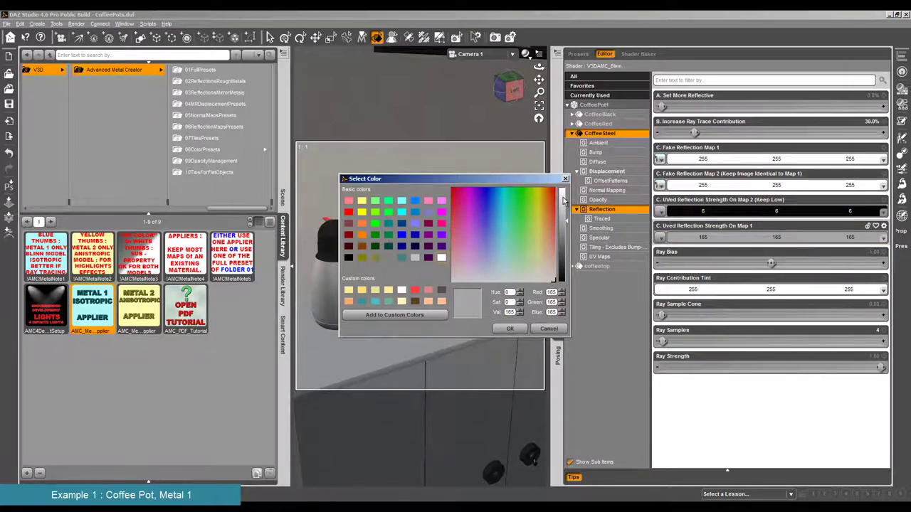
click(563, 195)
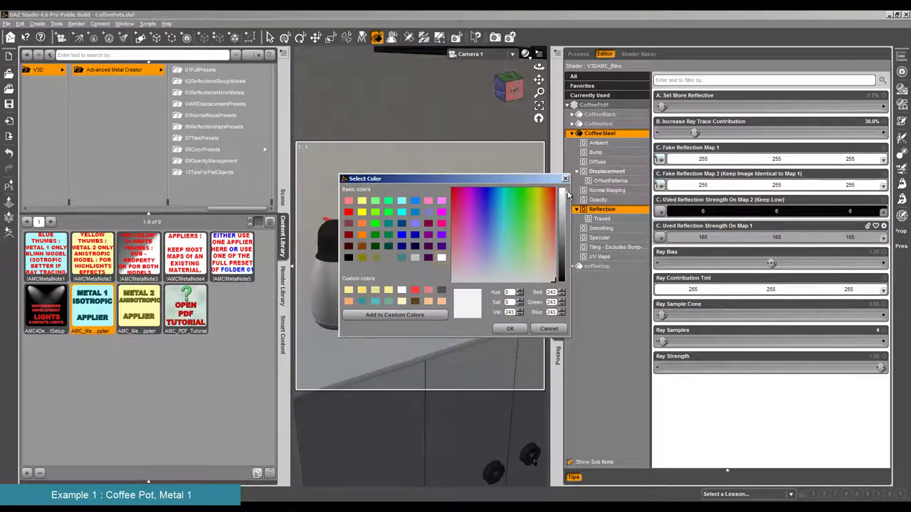
drag(567, 194, 564, 214)
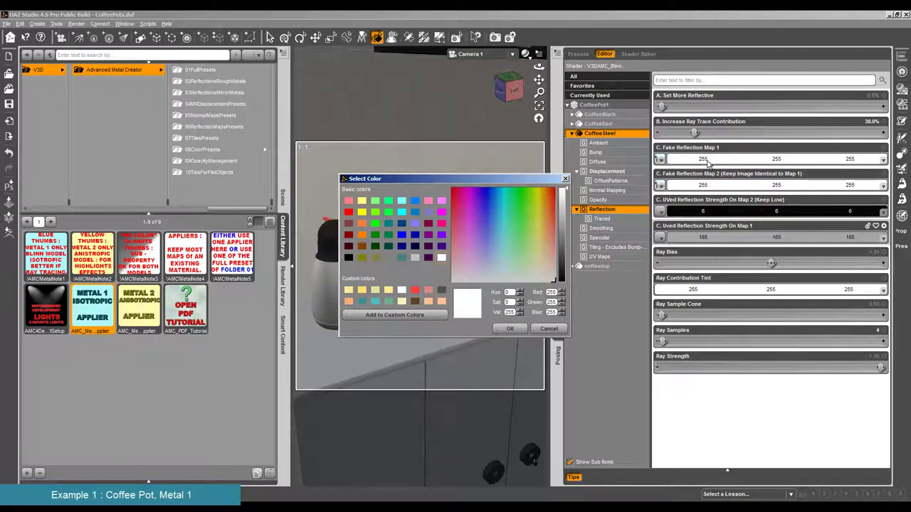
click(516, 329)
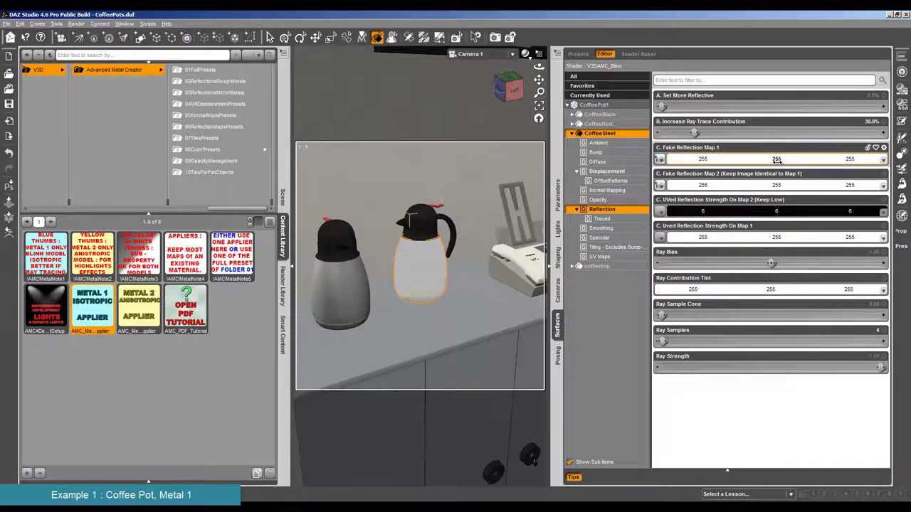
Step: Try 100% ray trace contribution, then set it back to 30%
click(864, 122)
text(100)
key(Return)
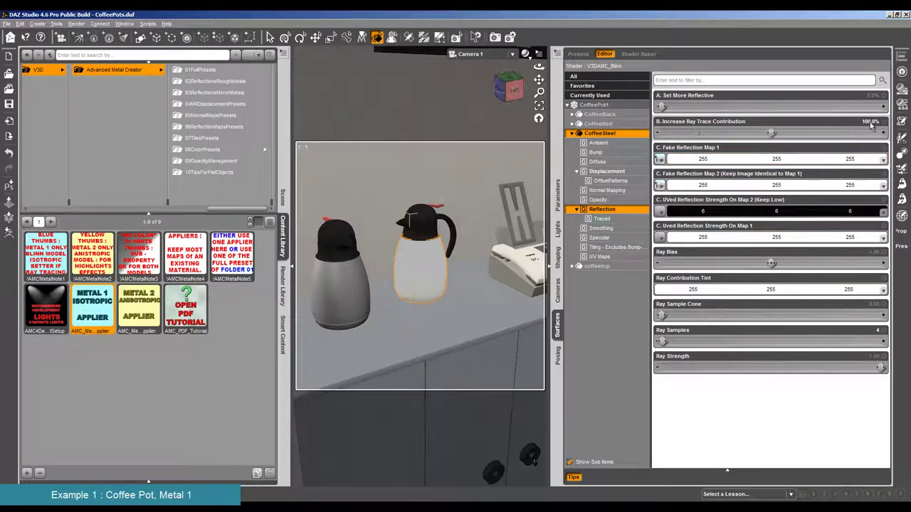
click(865, 121)
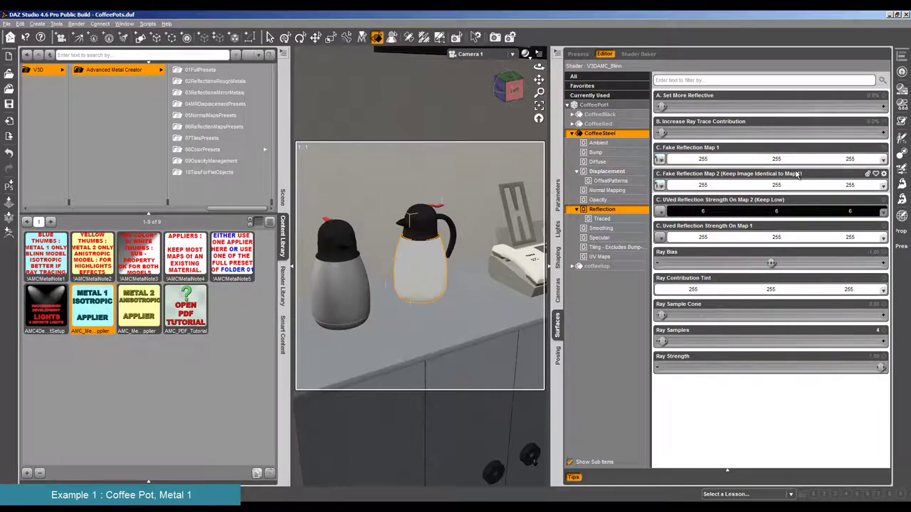
click(865, 122)
text(30)
key(Return)
key(ctrl+r)
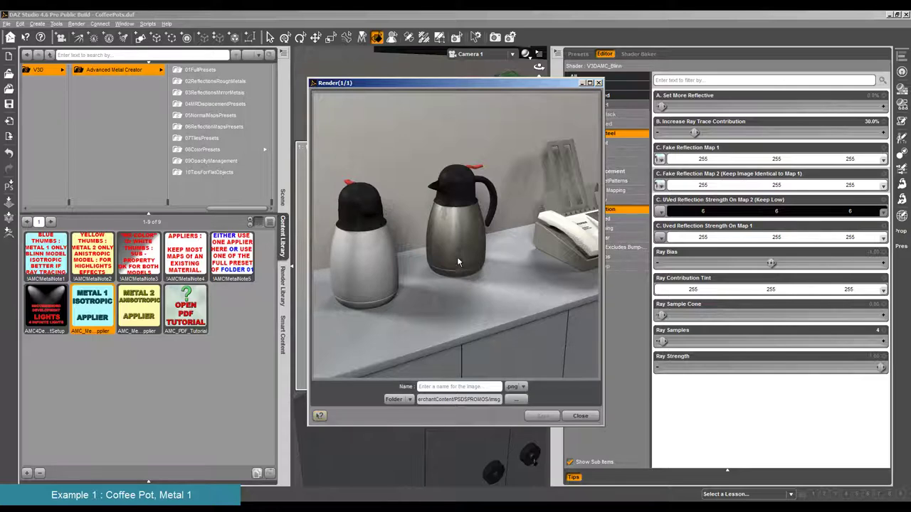
click(580, 415)
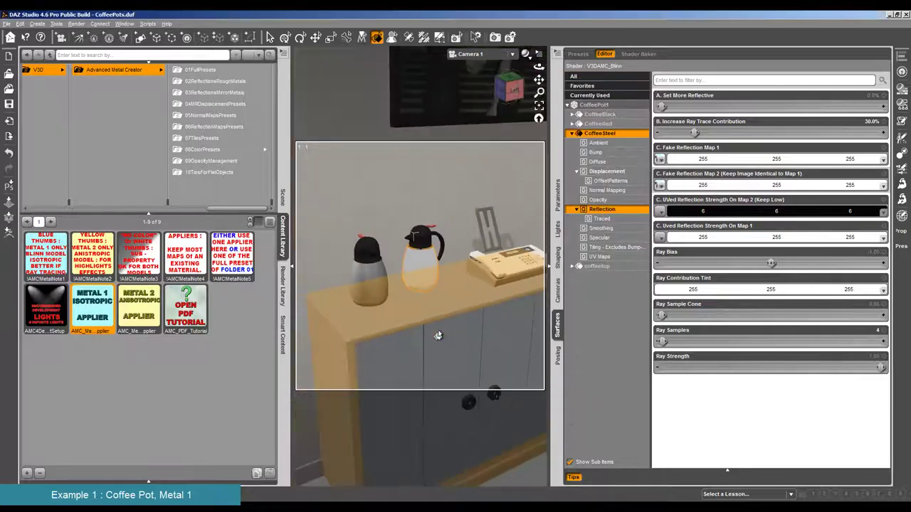
Step: Reframe the view on the white coffee pot, start a test render, and cancel it
click(541, 56)
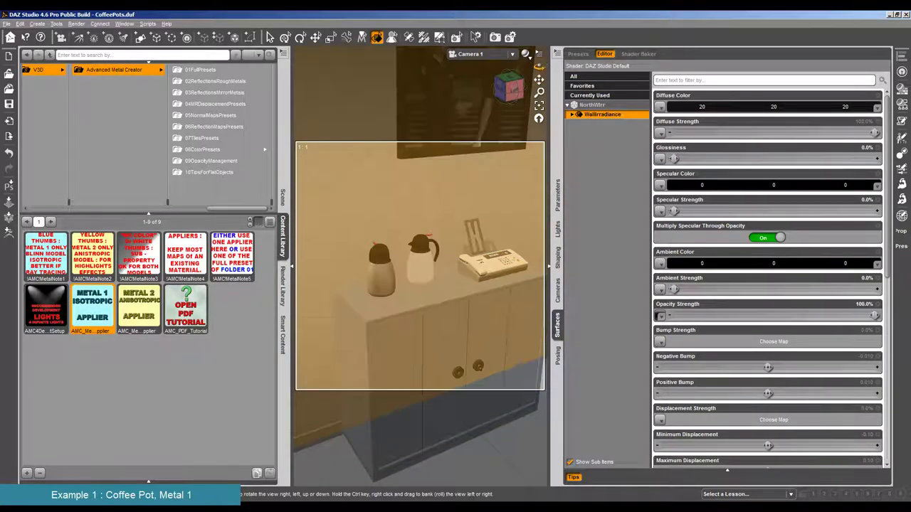
mouse_move(538, 79)
mouse_down()
mouse_move(525, 79)
mouse_move(539, 79)
mouse_move(539, 66)
mouse_up()
click(441, 259)
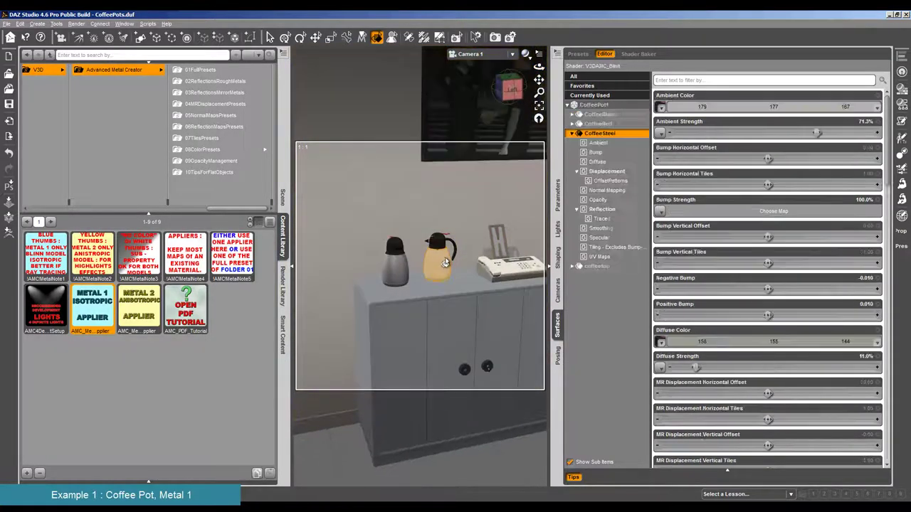
click(539, 105)
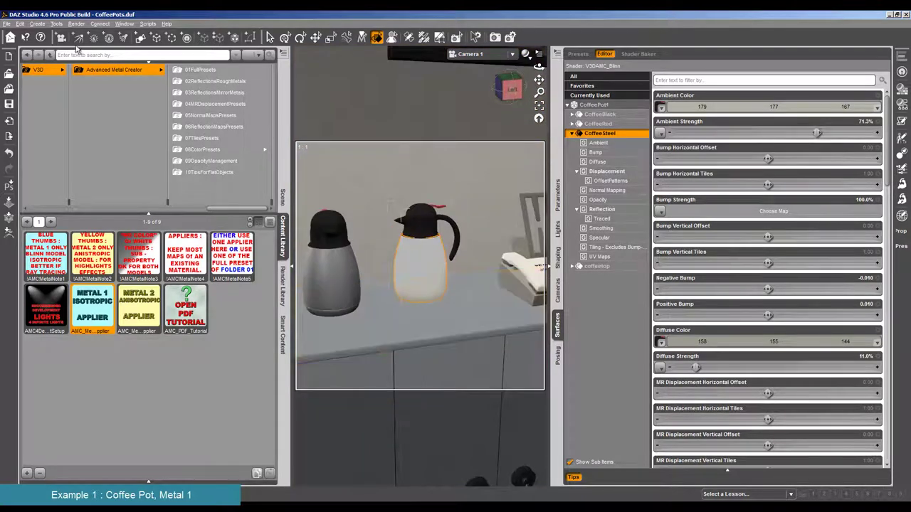
click(76, 23)
click(92, 34)
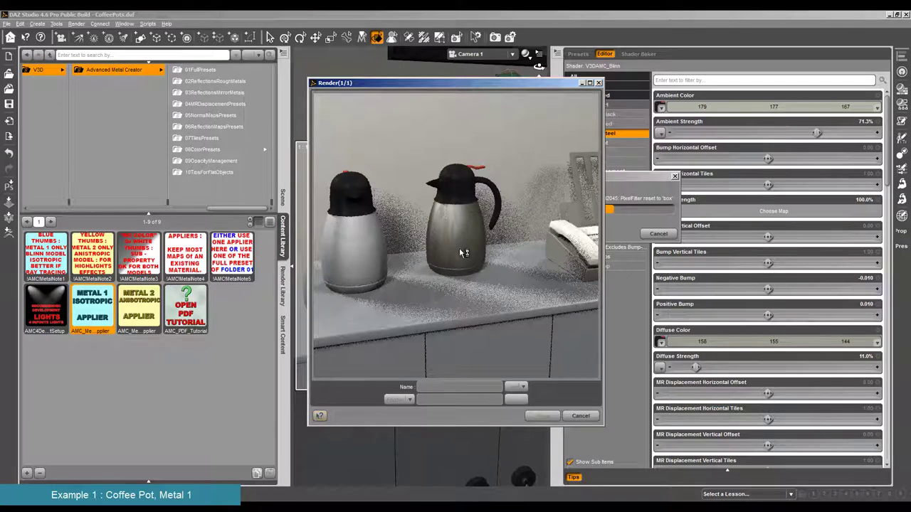
click(580, 415)
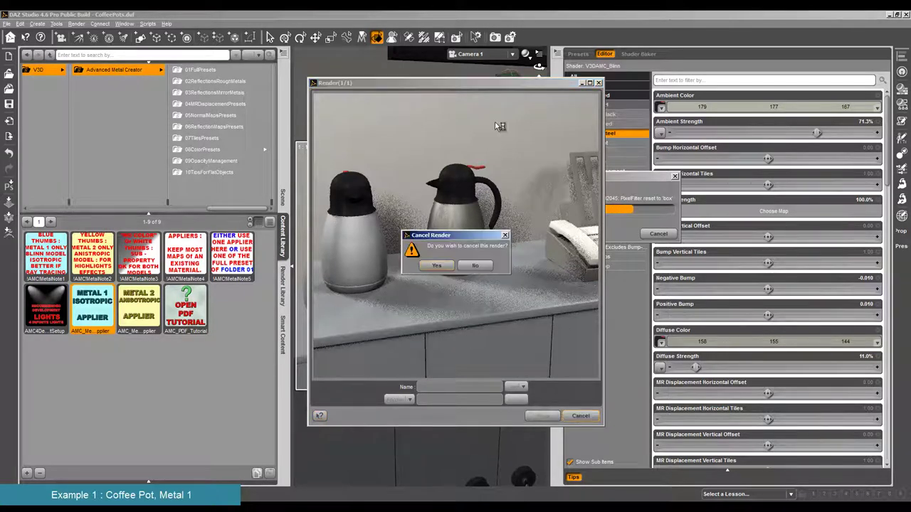
key(Return)
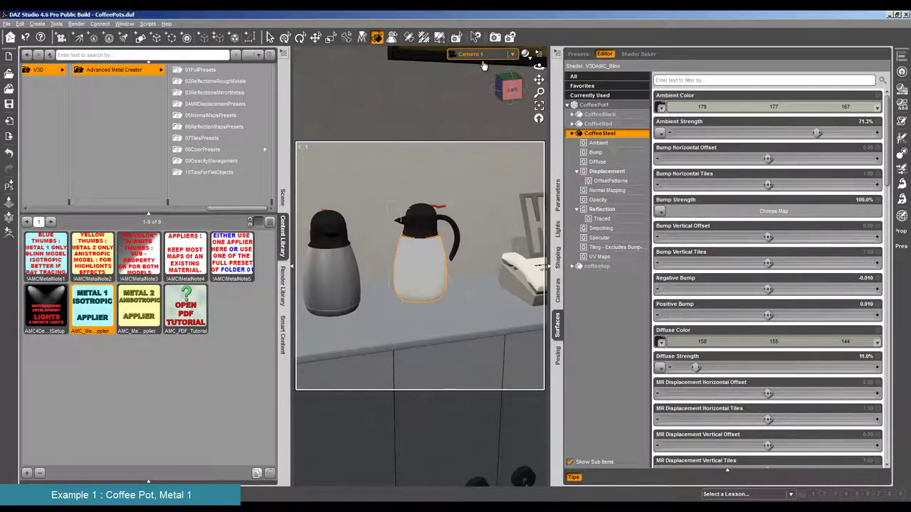
Step: Switch to Perspective View, orbit overhead, frame the coffee pot and zoom out
click(481, 56)
click(482, 64)
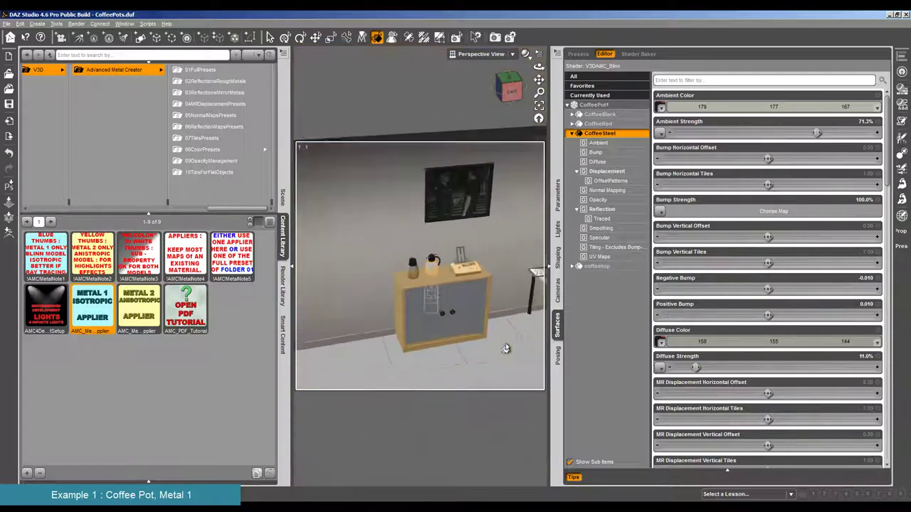
click(529, 73)
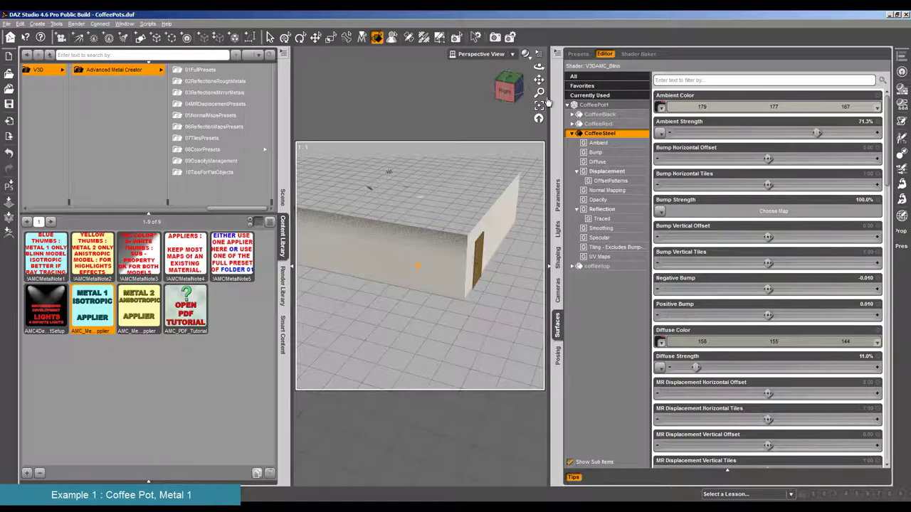
drag(539, 70, 433, 287)
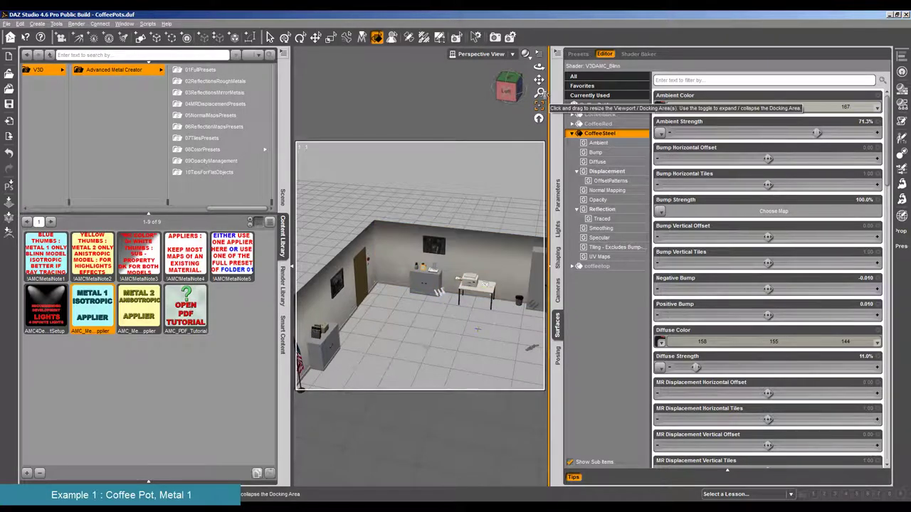
key(ctrl+f)
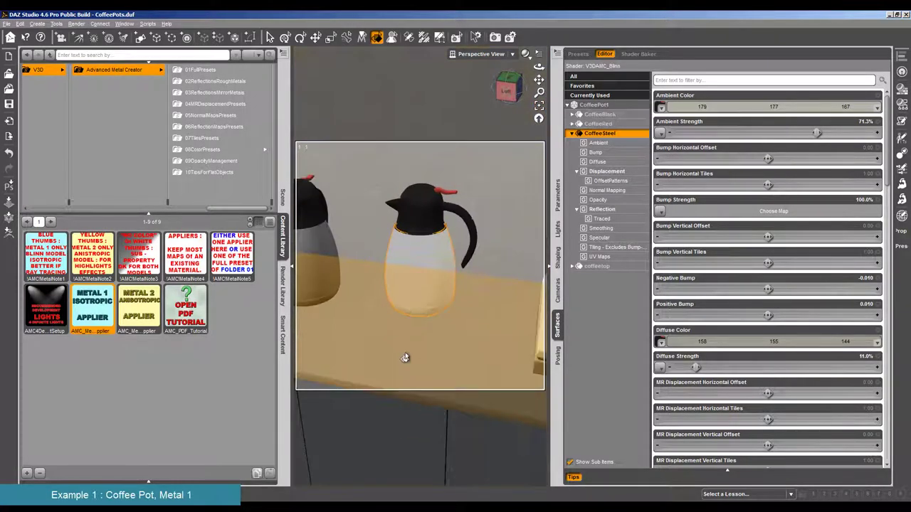
scroll(399, 333, down, 3)
scroll(396, 330, down, 3)
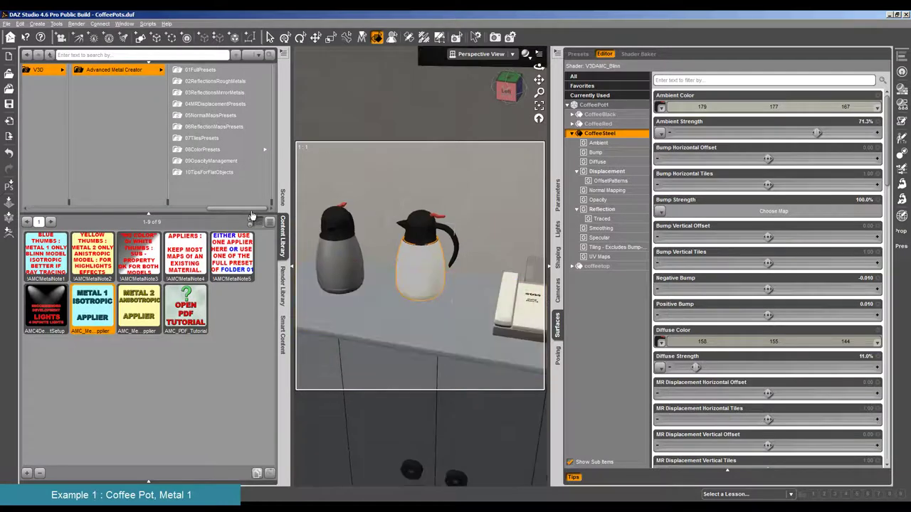
drag(253, 208, 23, 208)
click(155, 104)
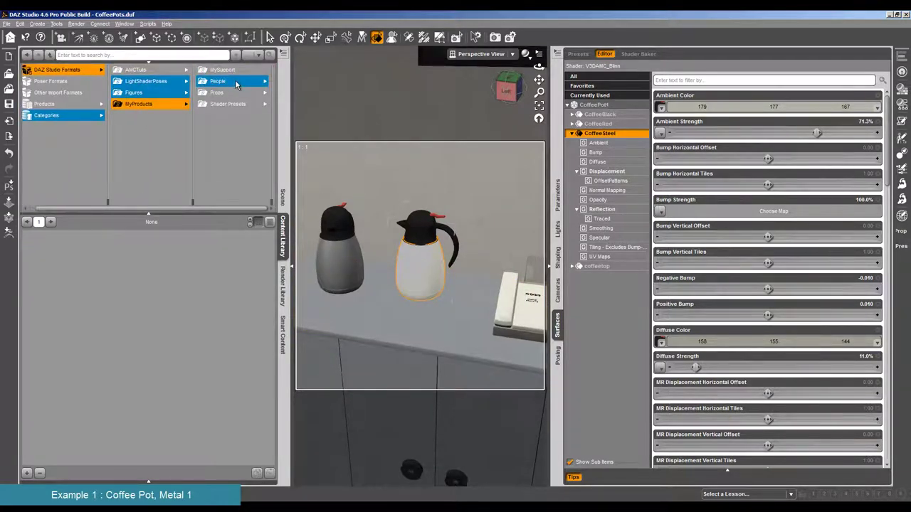
Step: Load TheBriefingRoom presets !Pre_Ceiling, !Pre_SouthArea and !Pre_EastArea from V3D Props
click(237, 95)
click(256, 71)
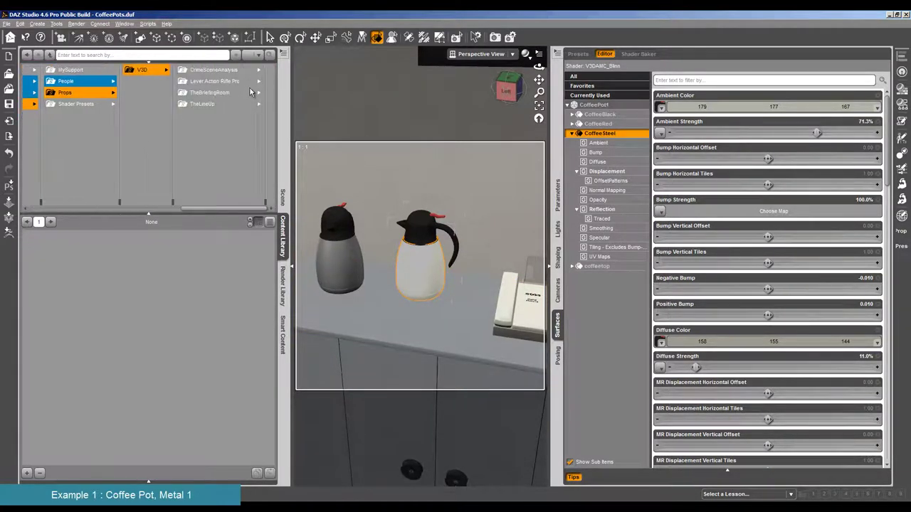
click(251, 91)
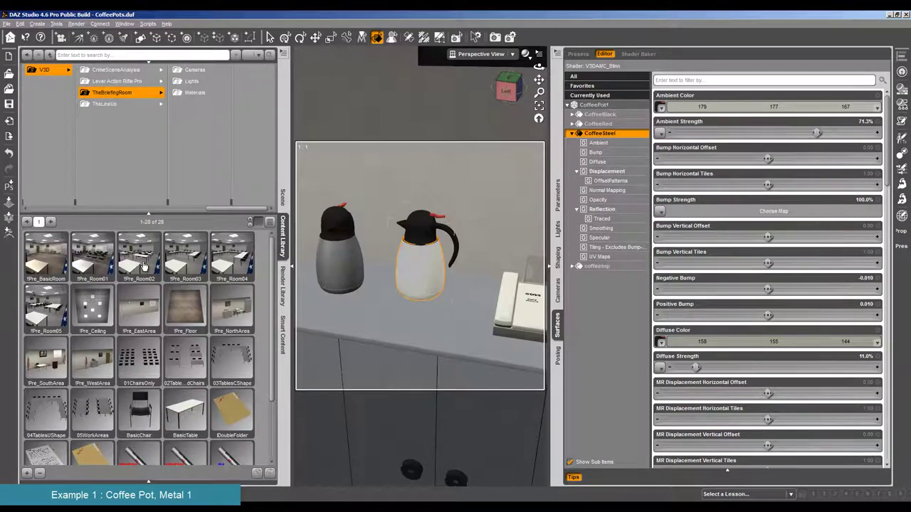
double_click(93, 307)
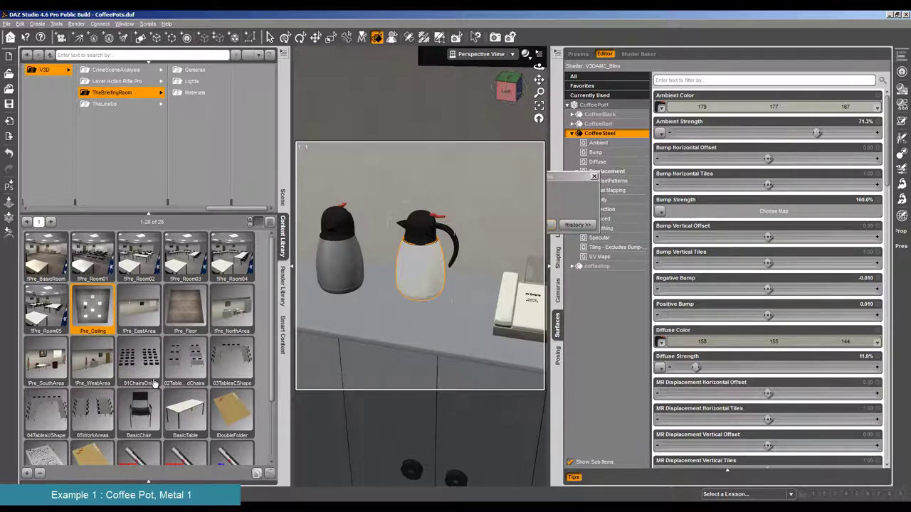
double_click(39, 364)
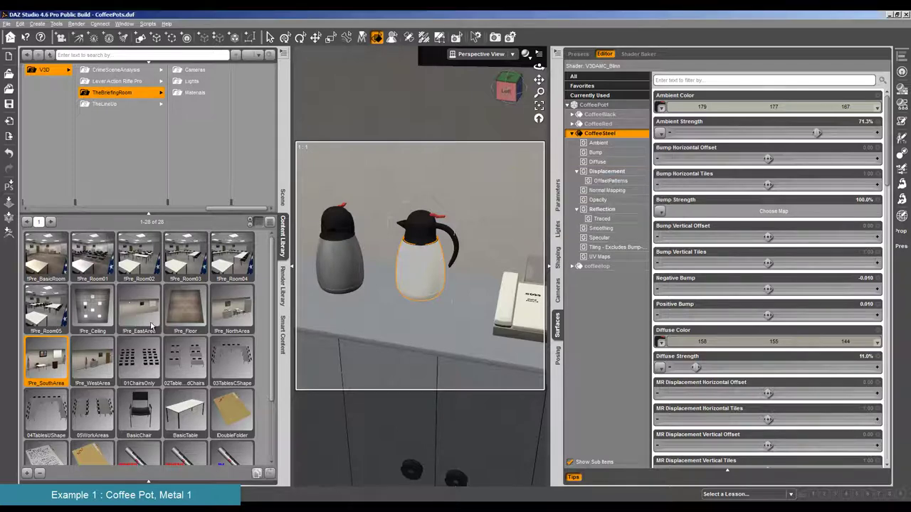
double_click(148, 316)
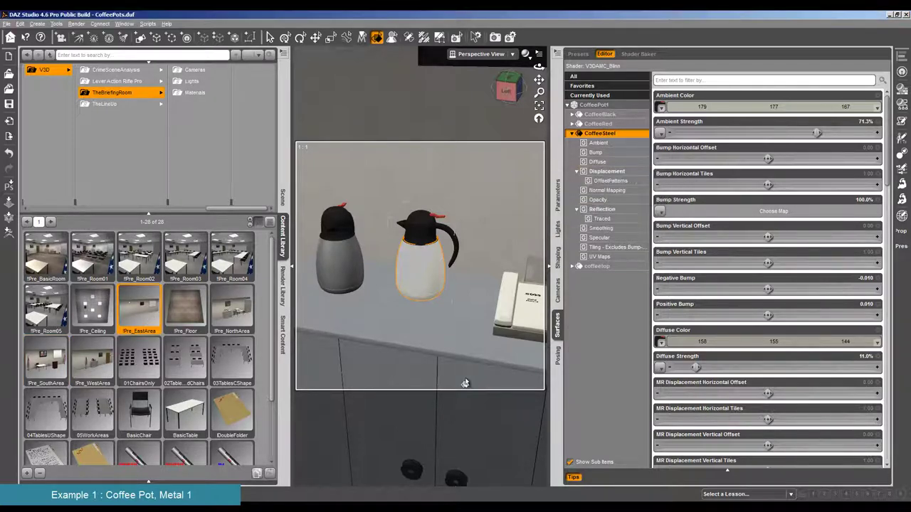
Step: Orbit around the room box and back to face the two coffee pots
scroll(444, 333, down, 10)
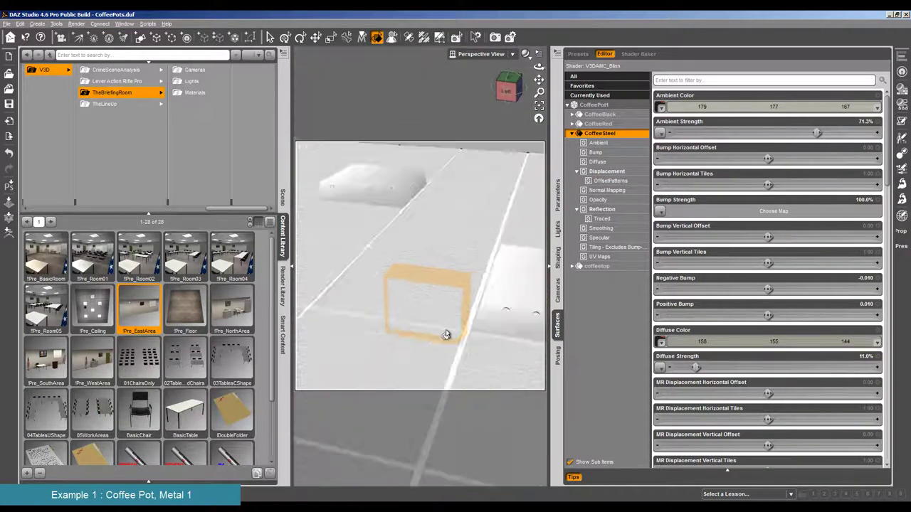
scroll(445, 334, down, 3)
drag(538, 66, 531, 89)
drag(420, 268, 443, 274)
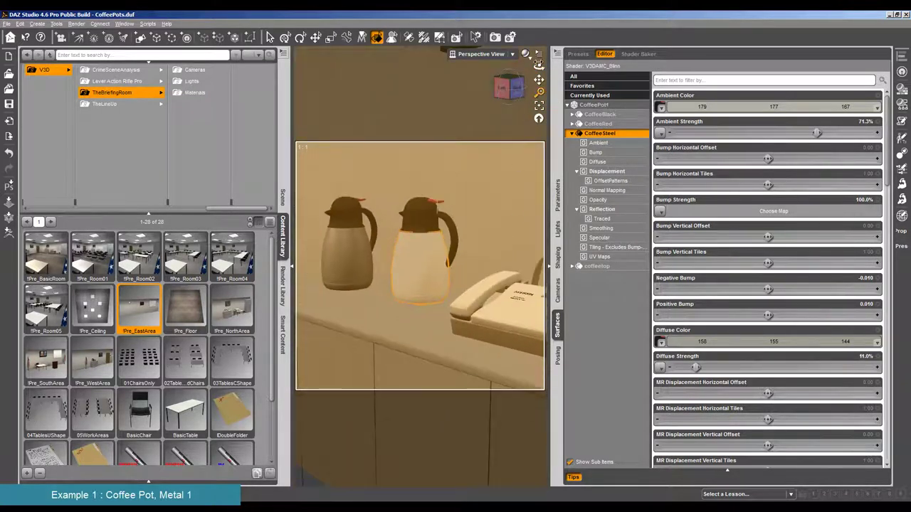
drag(539, 65, 62, 23)
click(76, 23)
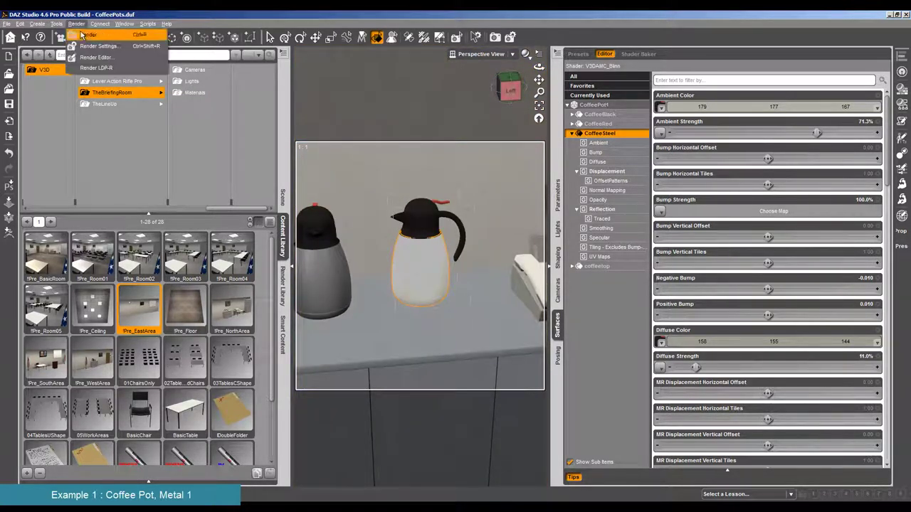
Step: Start and cancel a test render with the room pieces, then show CoffeeSteel's Reflection settings
click(83, 35)
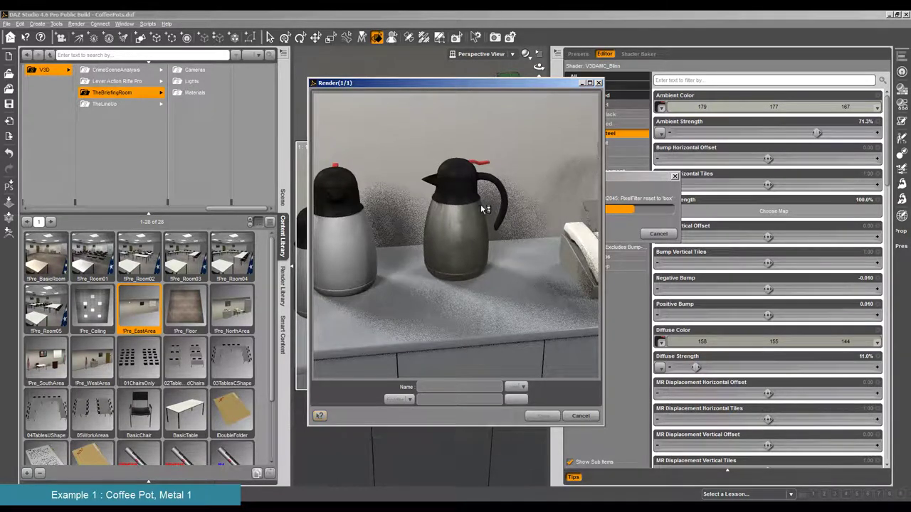
click(584, 416)
click(435, 326)
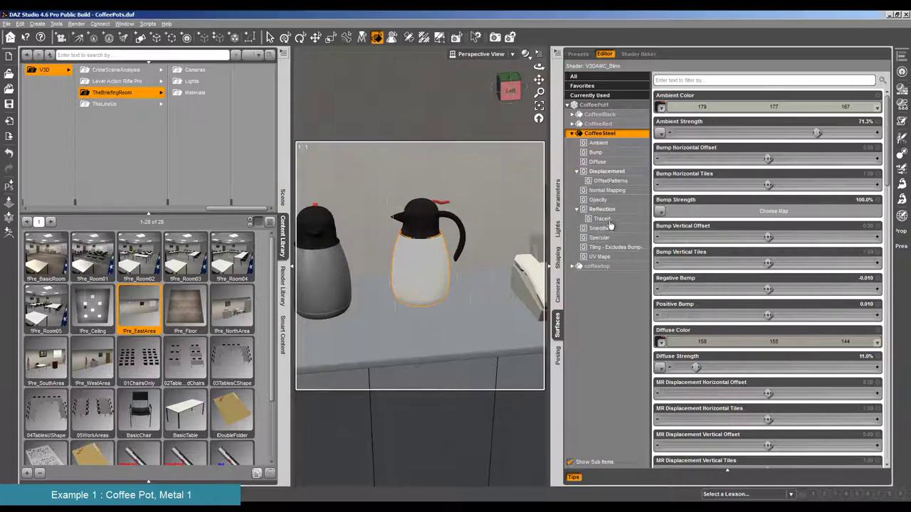
click(605, 209)
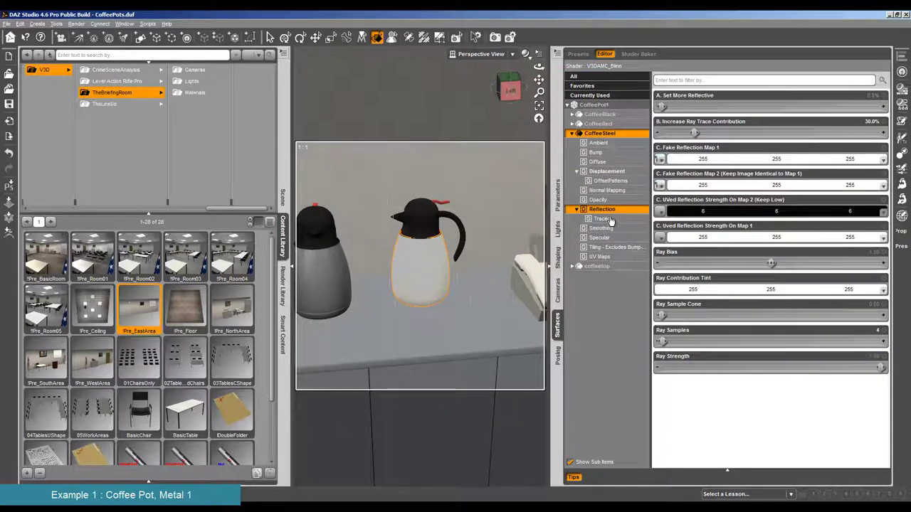
Step: Set Increase Ray Trace Contribution to 100%, then review and close a Ctrl+R test render
click(867, 121)
text(100)
key(Return)
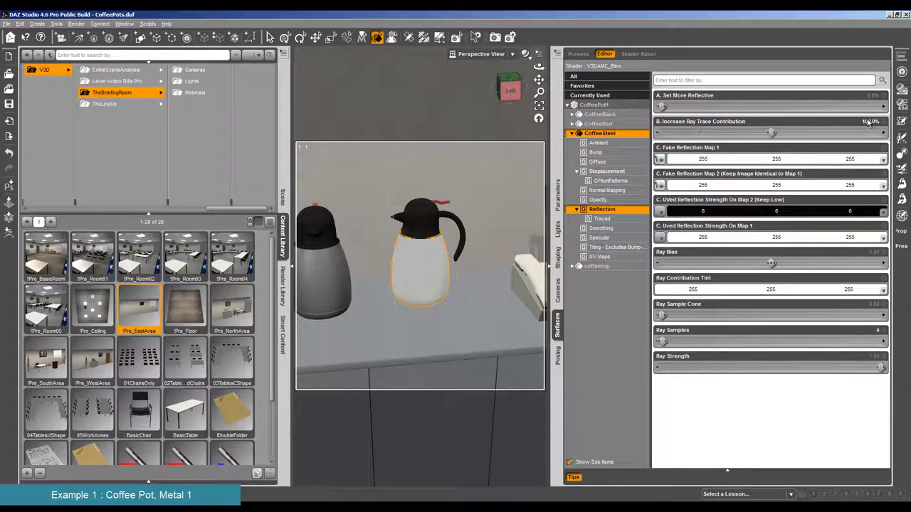
key(ctrl+r)
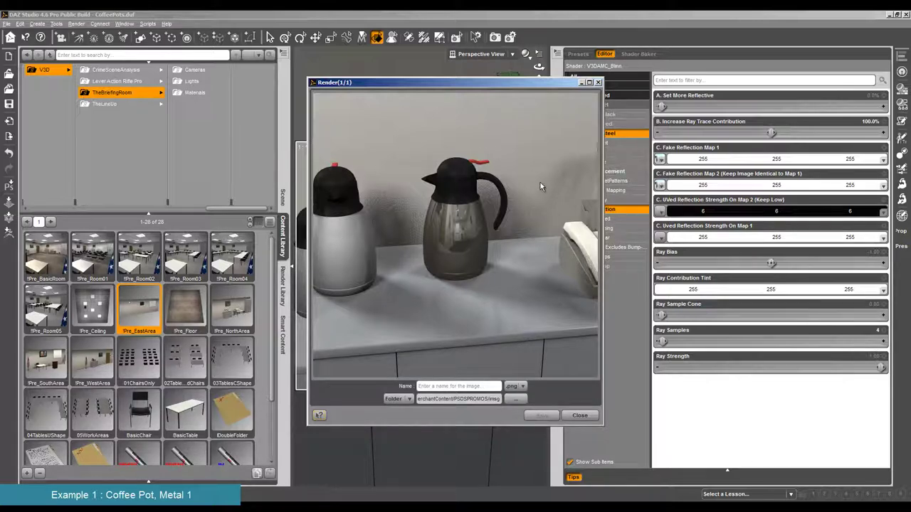
click(581, 417)
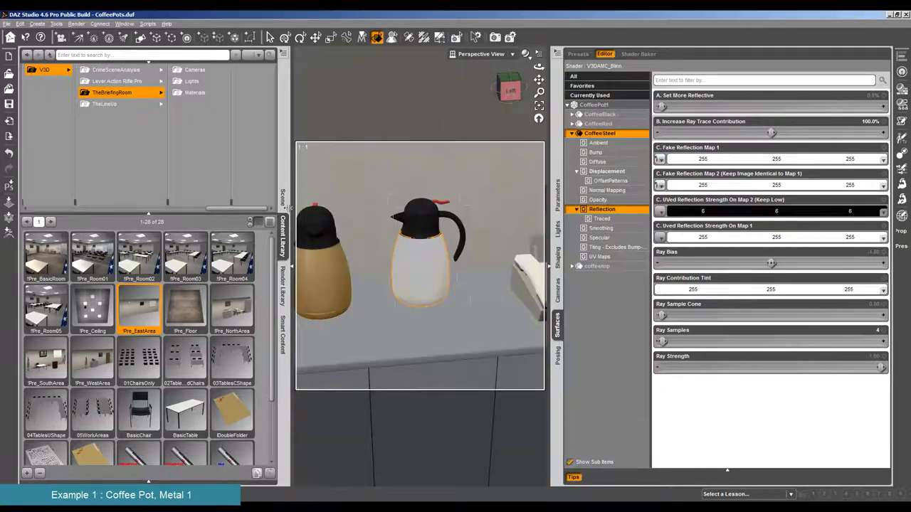
Step: Delete the SouthWall, EastWall and CeilingGrid nodes from the scene
click(282, 196)
click(47, 122)
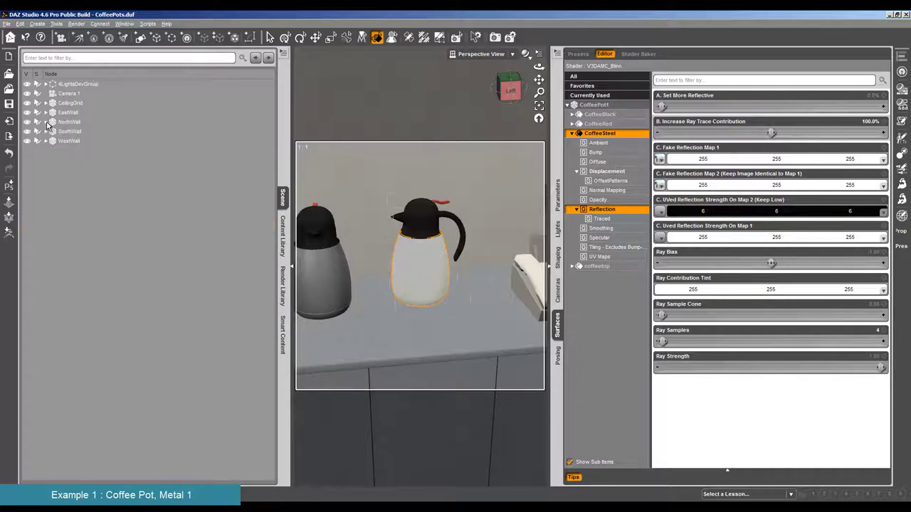
click(63, 132)
key(Delete)
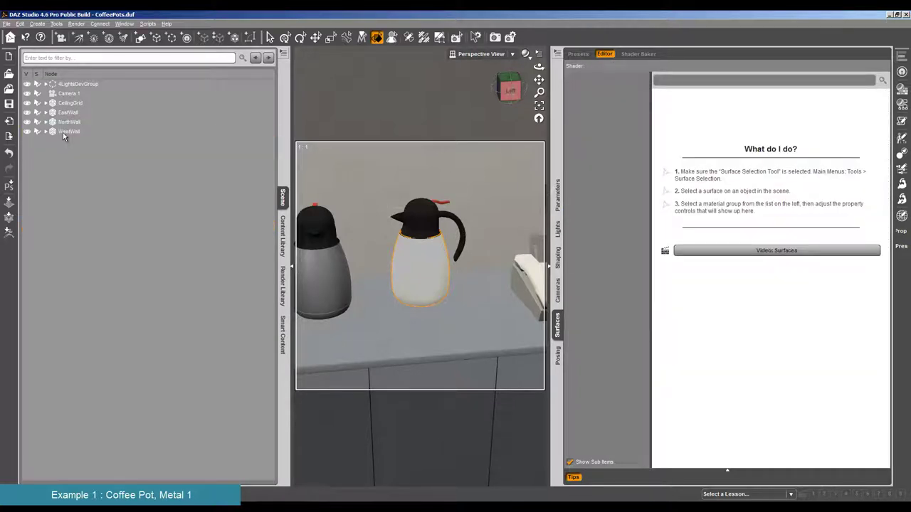
click(74, 115)
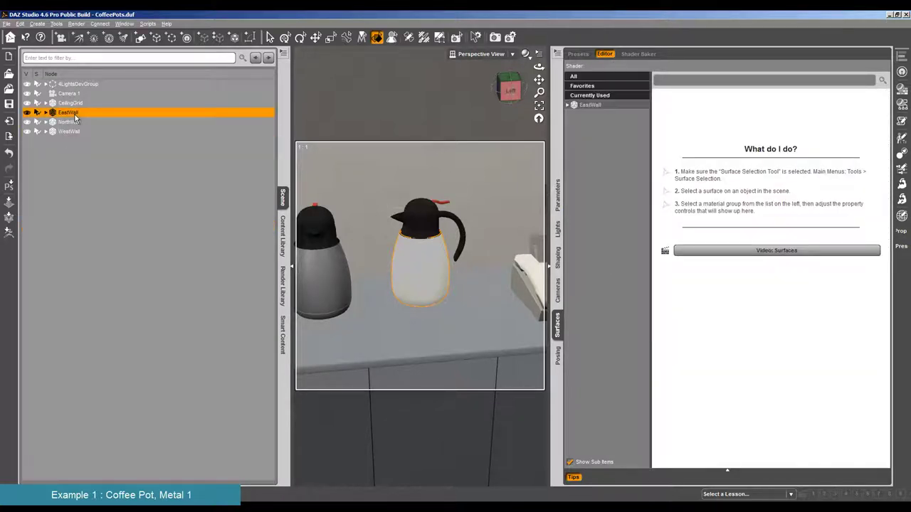
key(Delete)
click(74, 103)
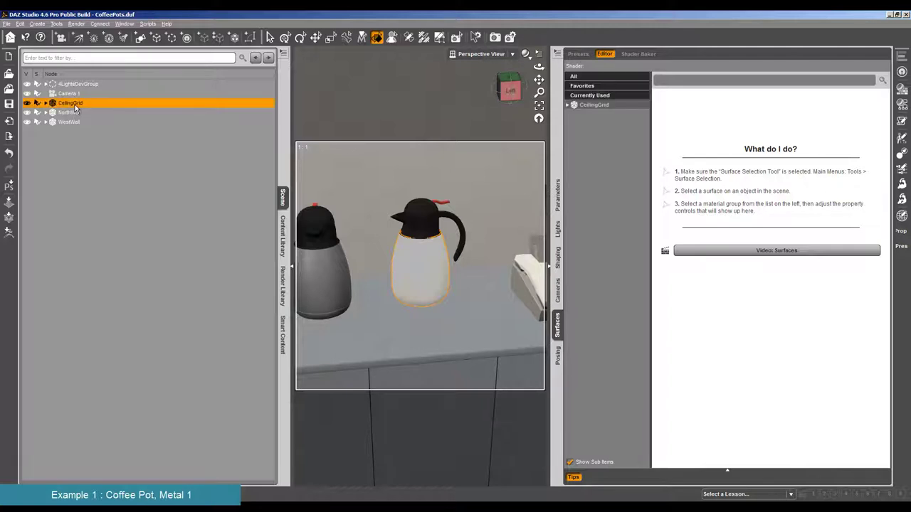
key(Delete)
Step: Frame the steel coffee pot close up from the front and select its body surface
scroll(378, 319, down, 5)
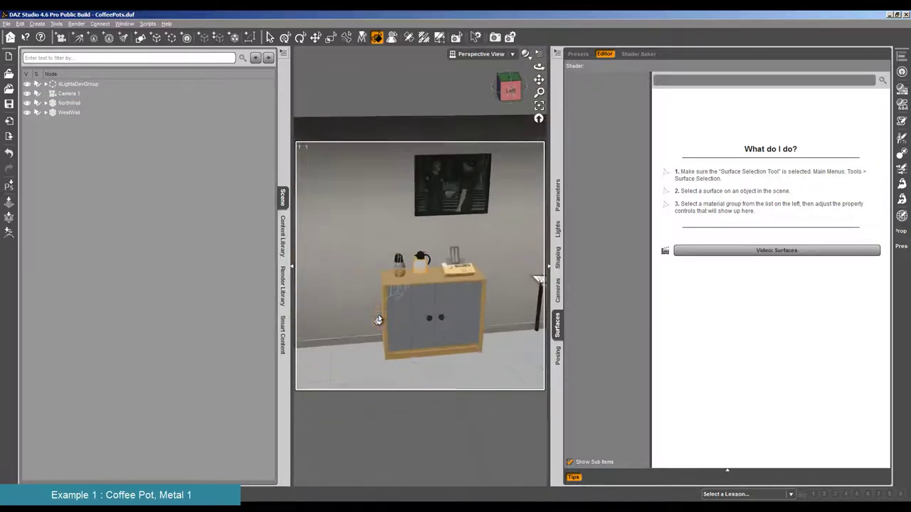
scroll(378, 320, down, 6)
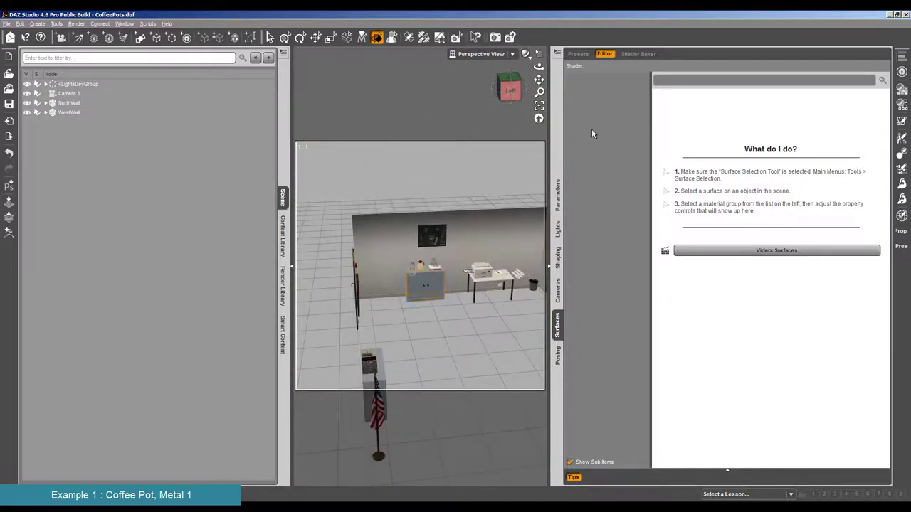
drag(540, 80, 432, 207)
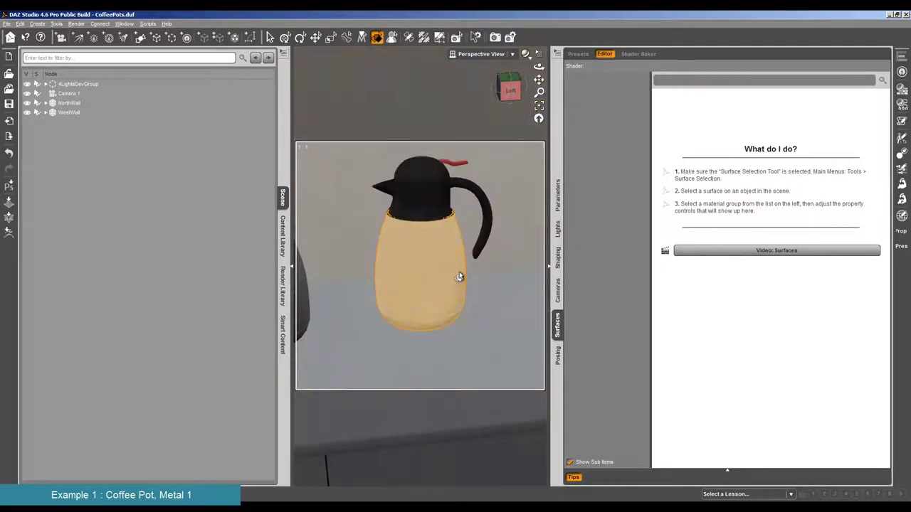
alt+middle_drag(315, 307, 319, 284)
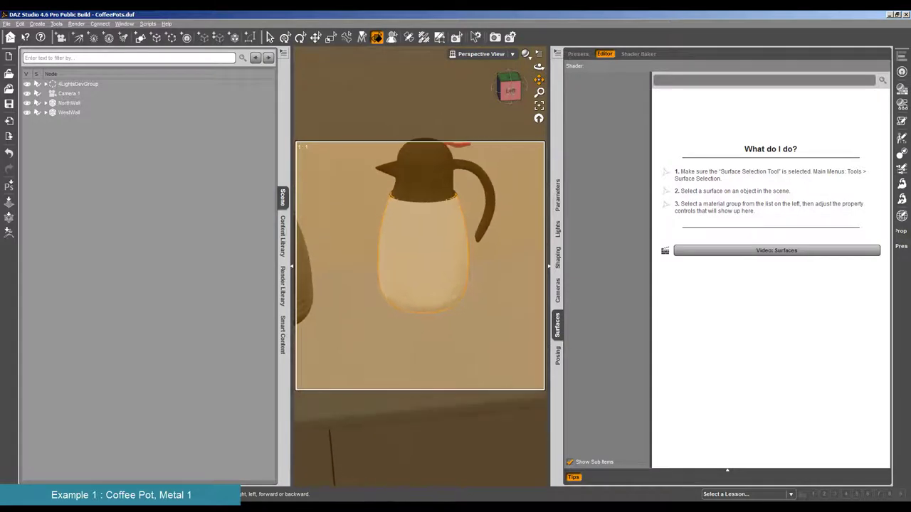
click(463, 265)
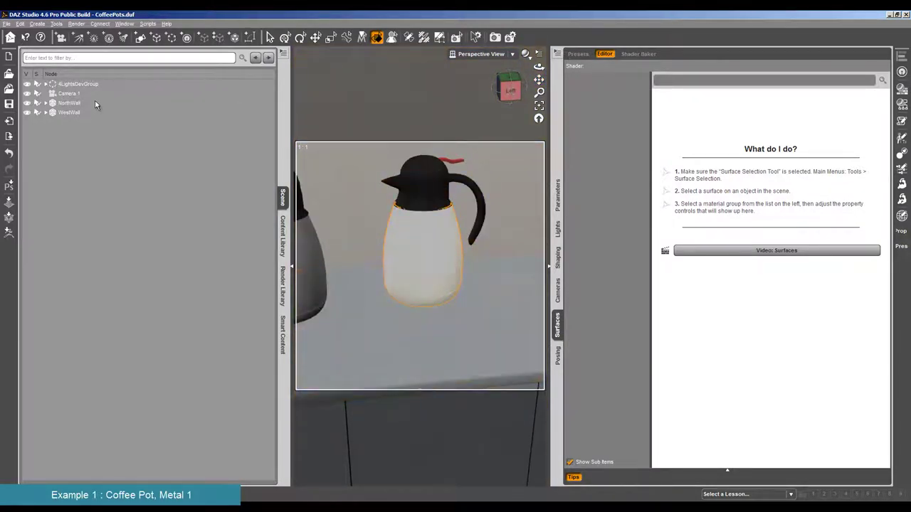
scroll(430, 252, up, 2)
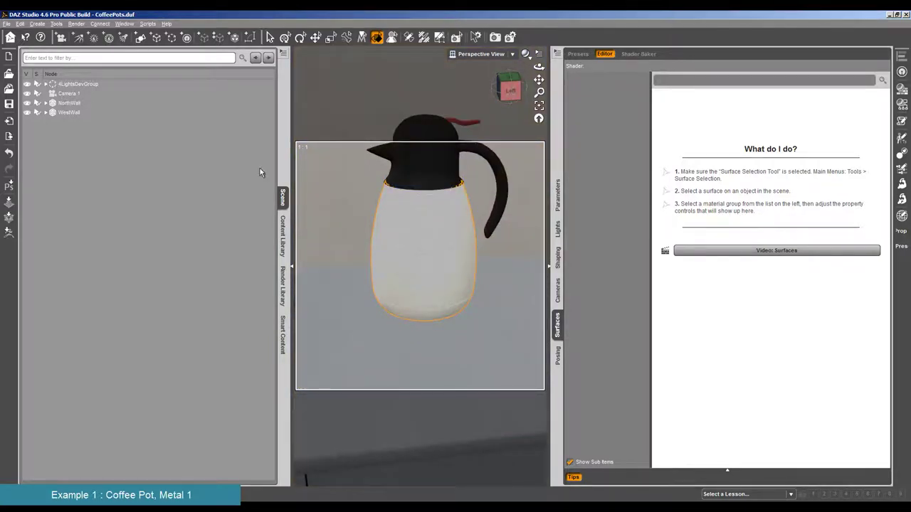
click(439, 269)
Step: Set CoffeeSteel's Ray Trace Contribution to 30%
click(621, 219)
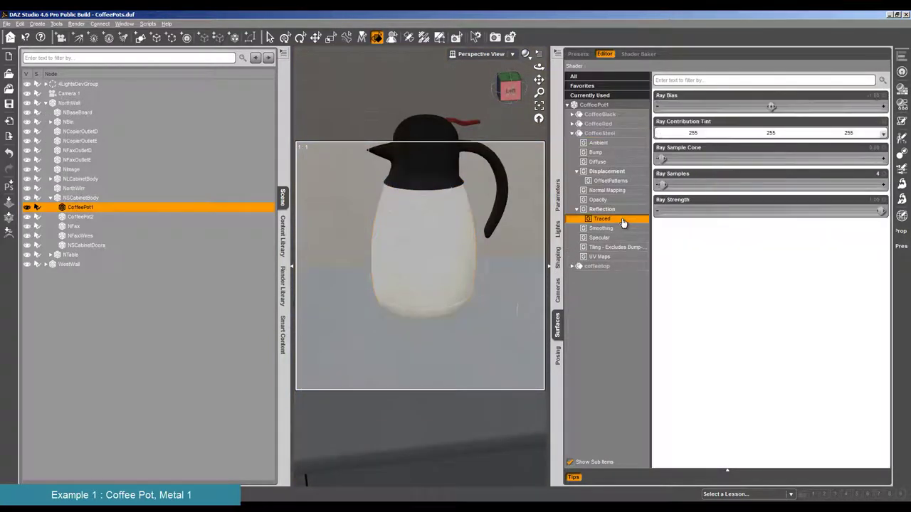
click(424, 249)
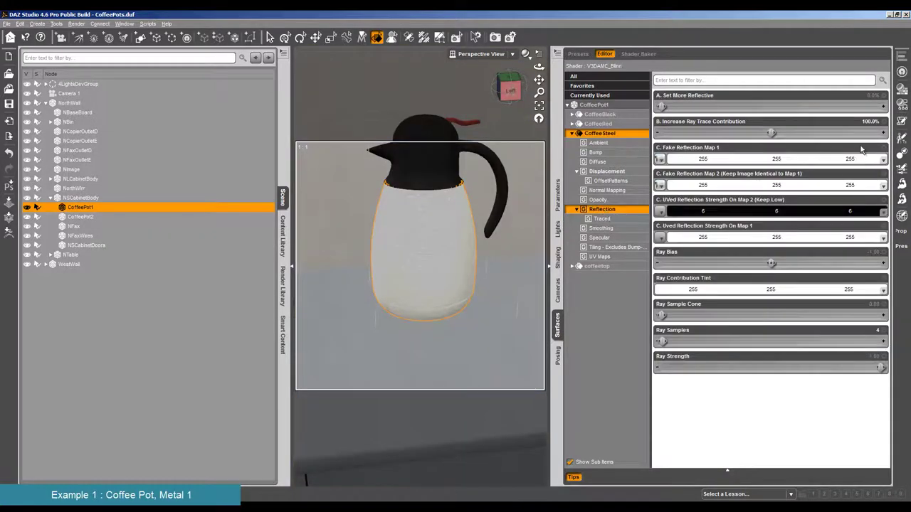
click(866, 121)
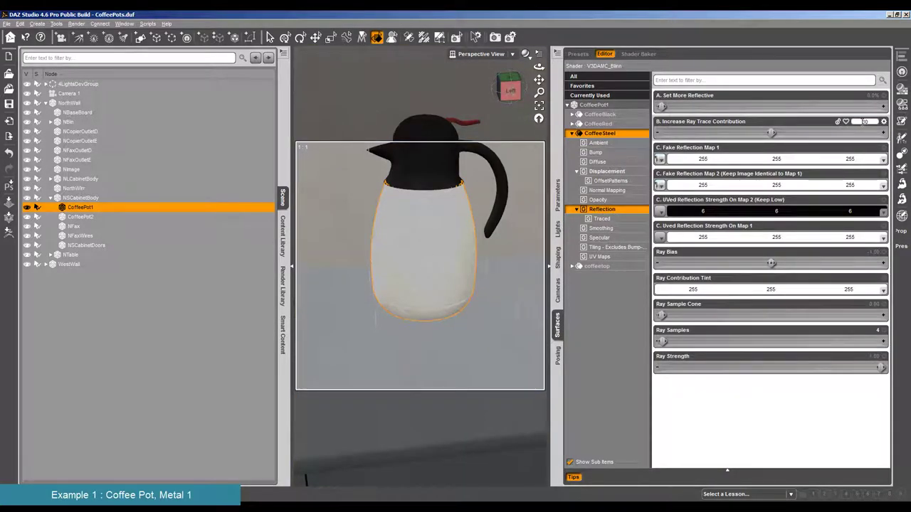
key(Return)
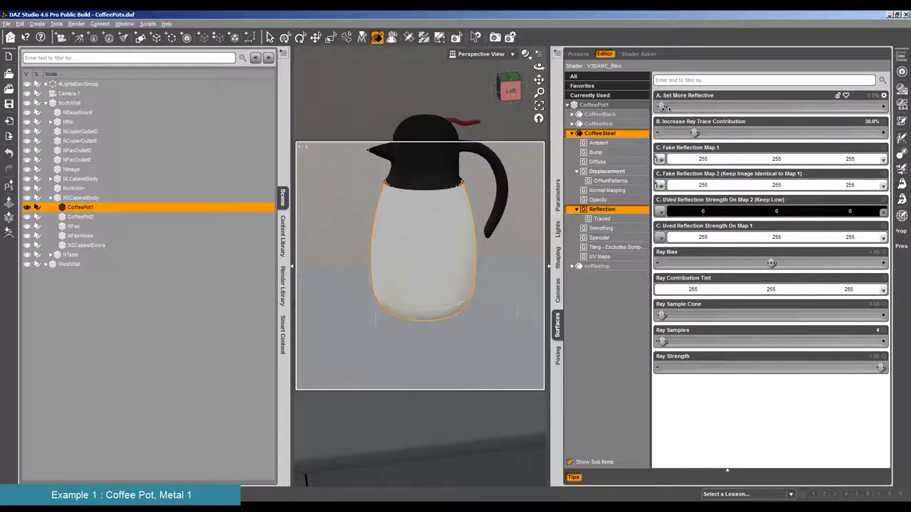
Step: Set Map 2 reflection strength to 161 grey and Set More Reflective to 38.1%, then test render
click(723, 213)
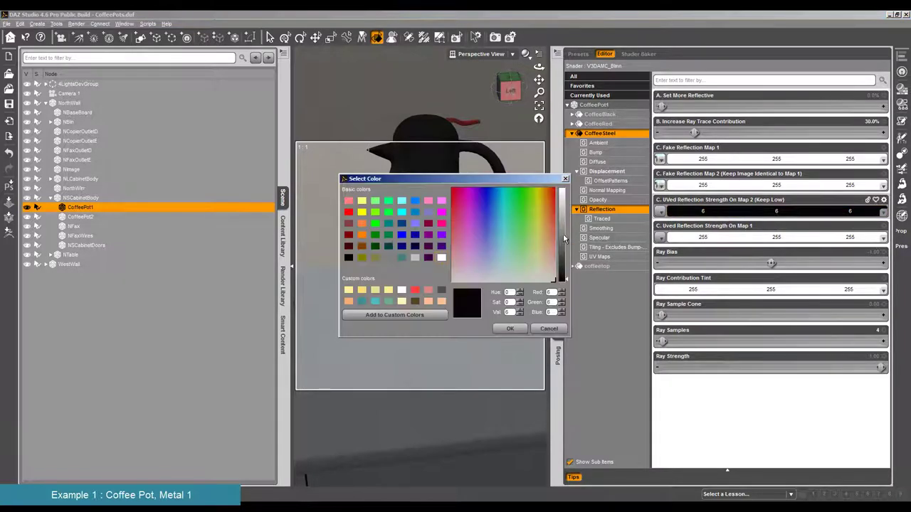
drag(562, 251, 562, 222)
click(510, 328)
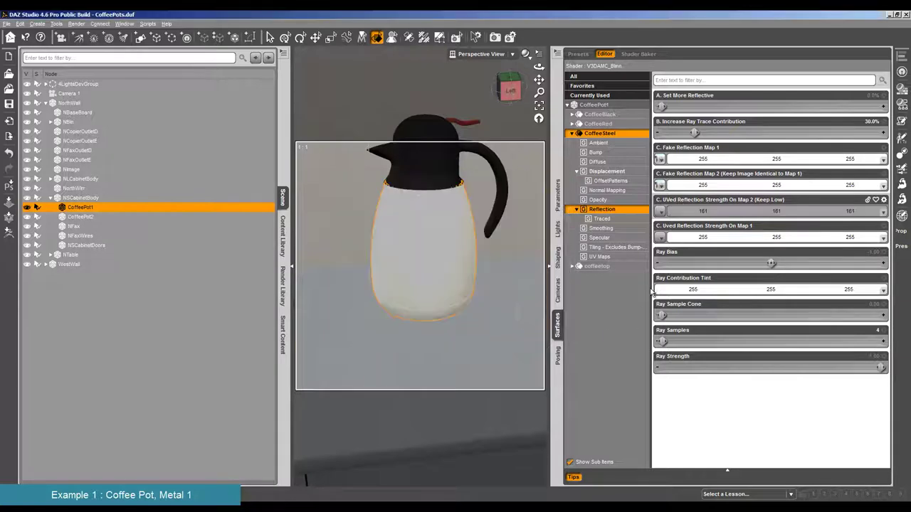
mouse_move(661, 185)
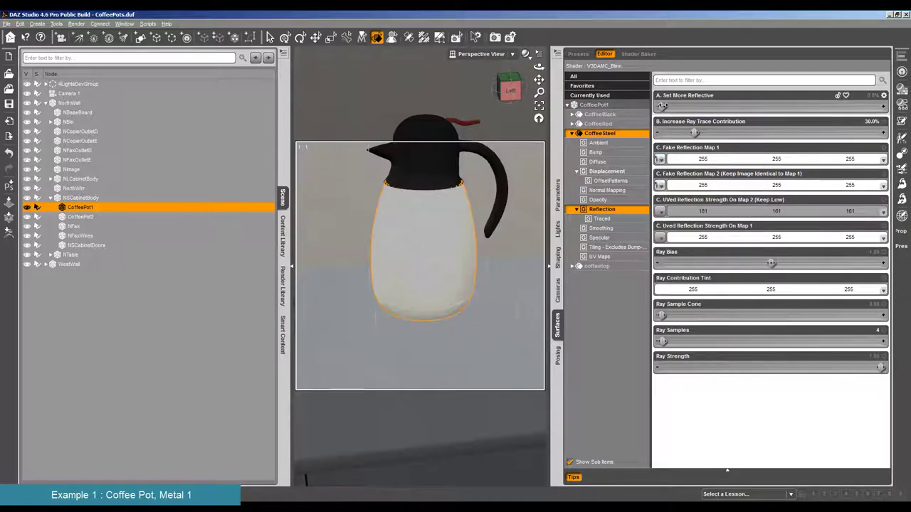
drag(661, 106, 683, 106)
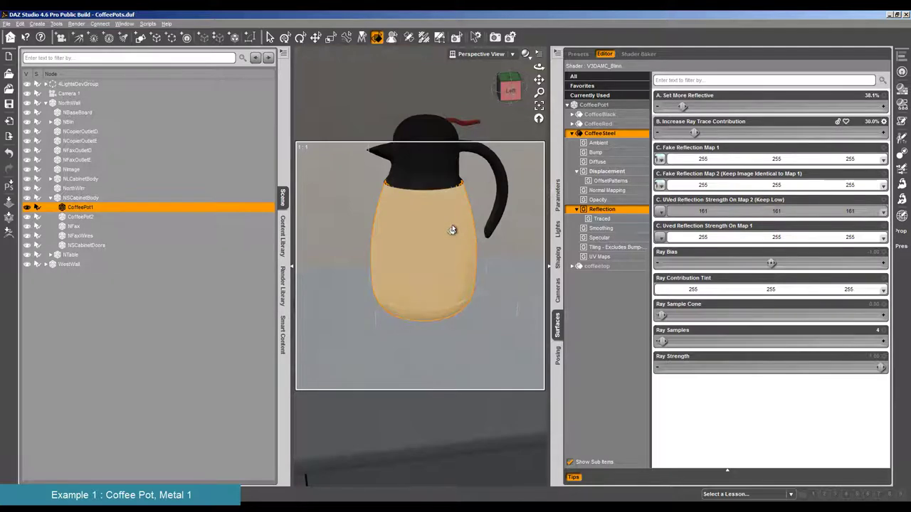
click(76, 24)
click(84, 32)
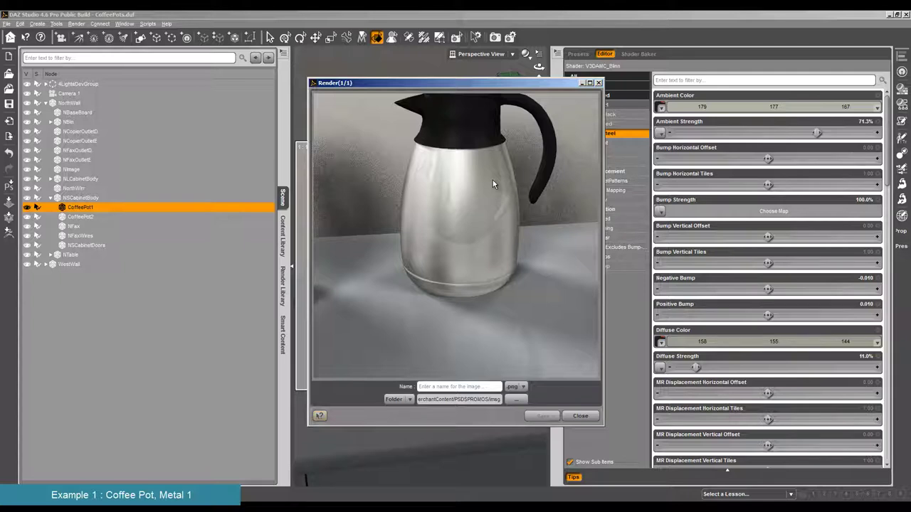
Step: Close the finished close-up render of the steel coffee pot
click(580, 416)
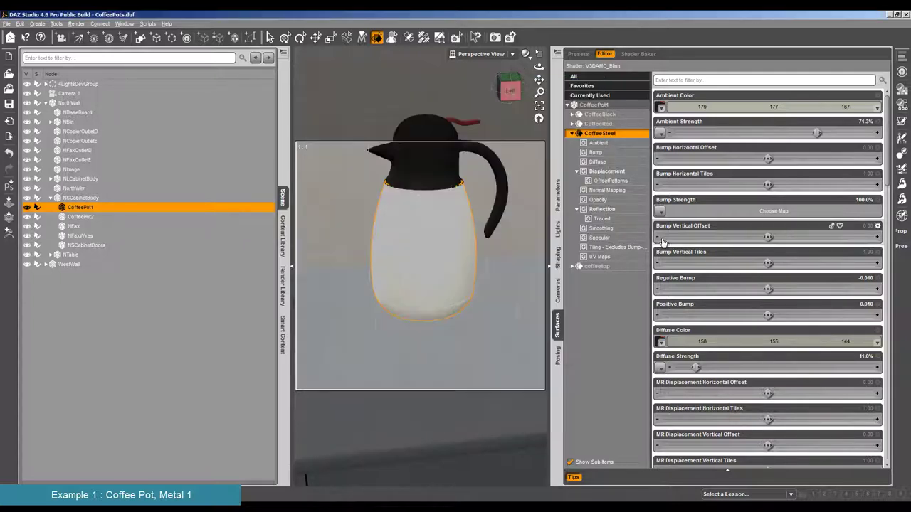
Step: Drop CoffeeSteel's Set More Reflective to 16.5% and Ray Trace Contribution to 16.9%, then render
click(604, 219)
click(602, 210)
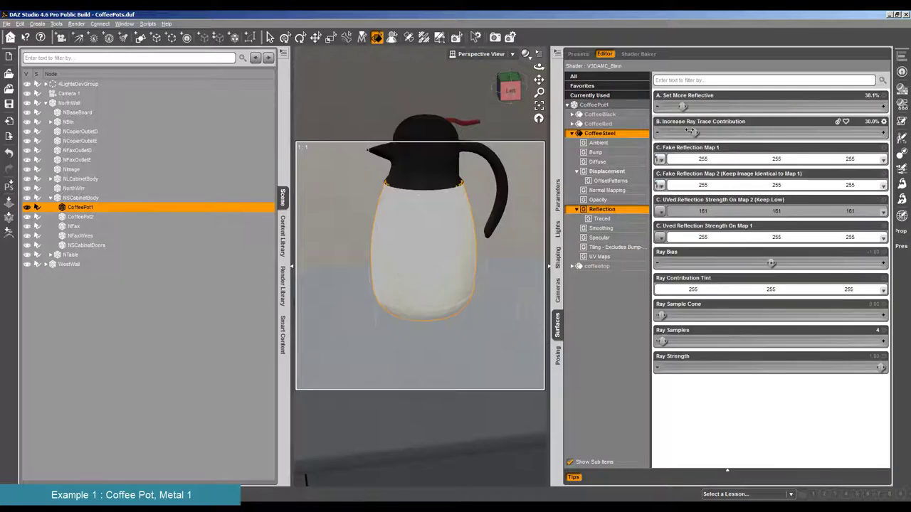
drag(690, 131, 685, 132)
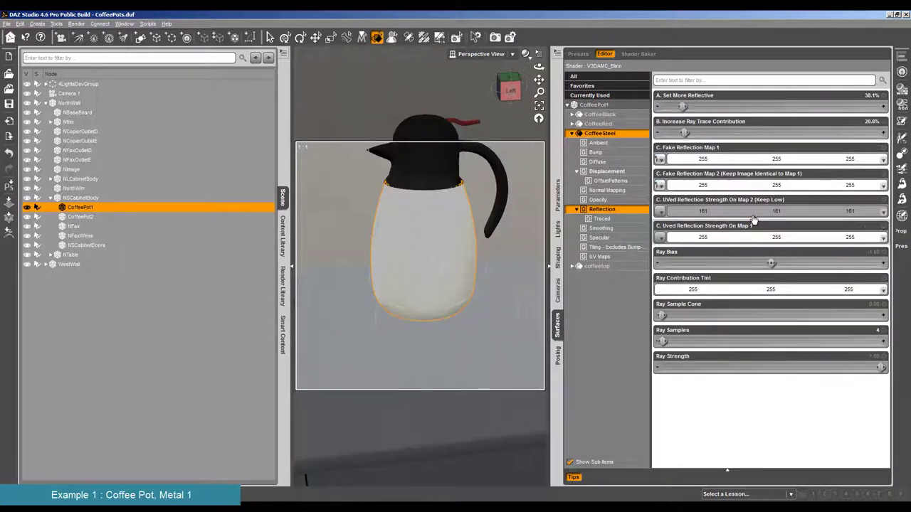
drag(682, 105, 671, 105)
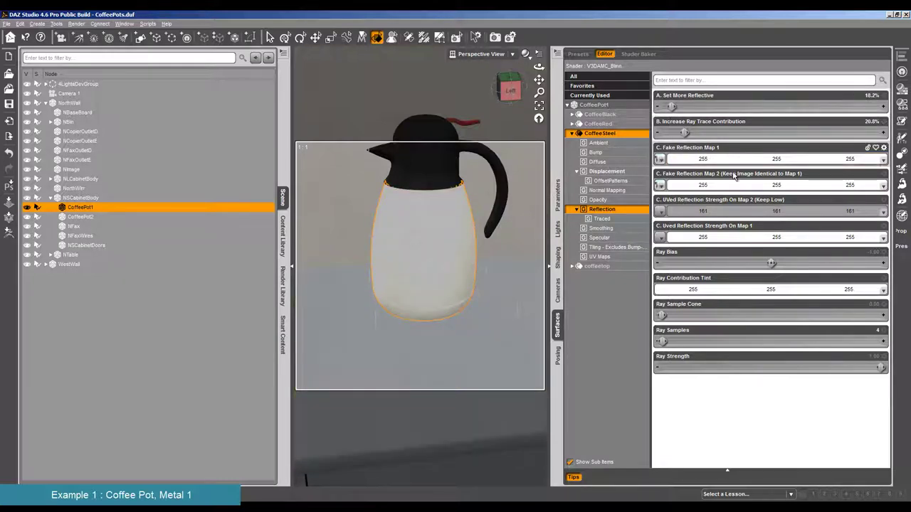
drag(672, 106, 680, 133)
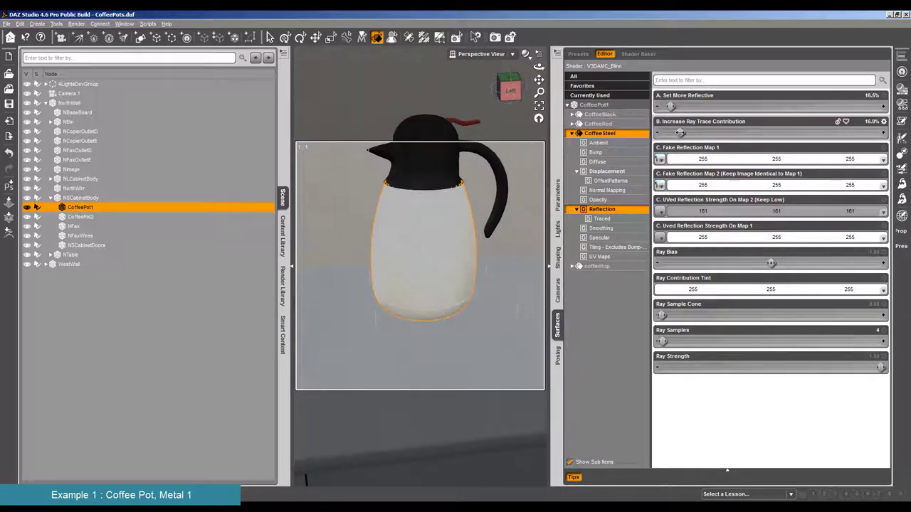
click(76, 23)
click(82, 32)
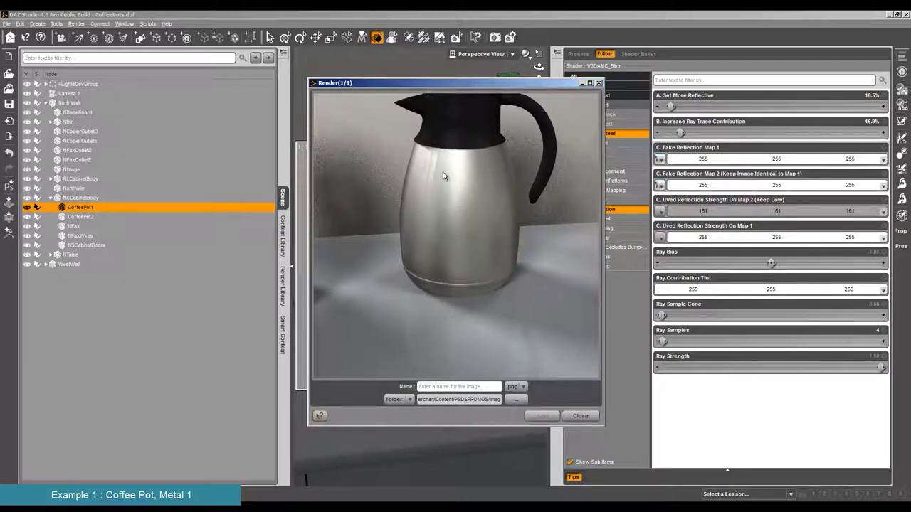
Step: Close the completed second test render of the steel coffee pot
click(581, 416)
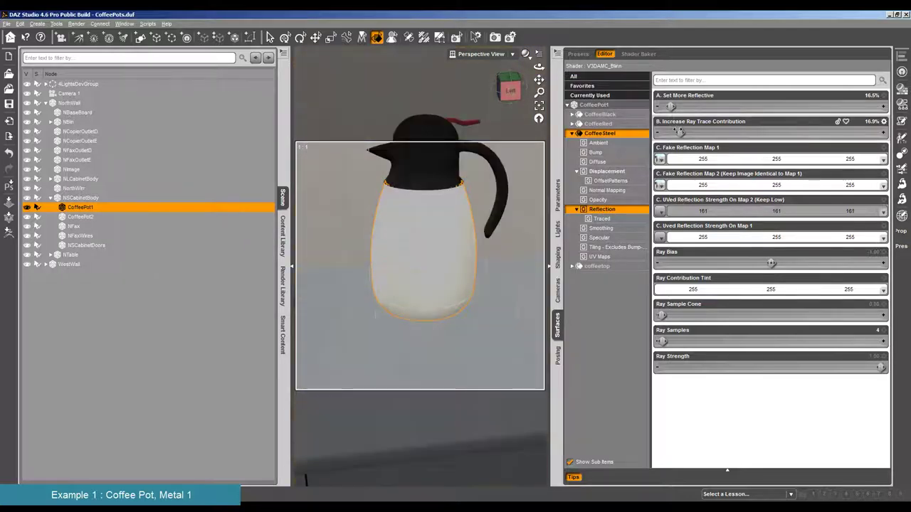
Step: Set Increase Ray Trace Contribution to 18%
click(866, 122)
text(18)
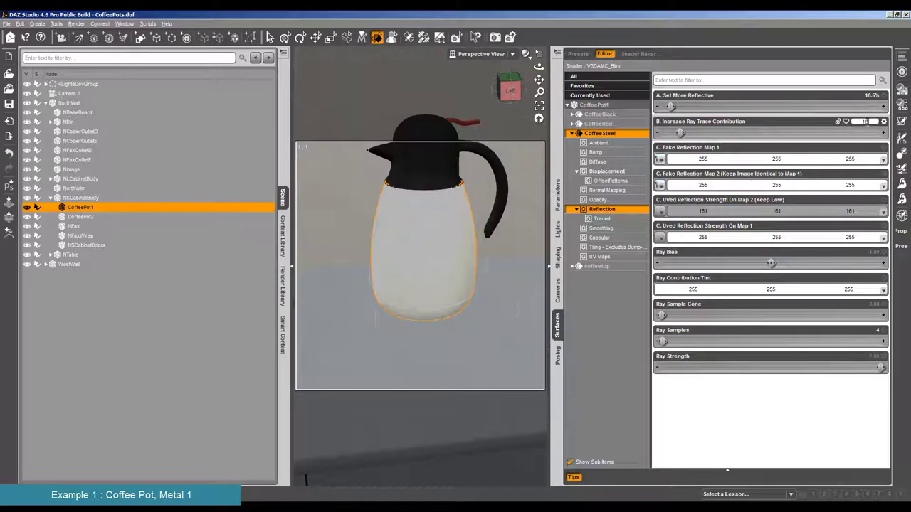
key(Return)
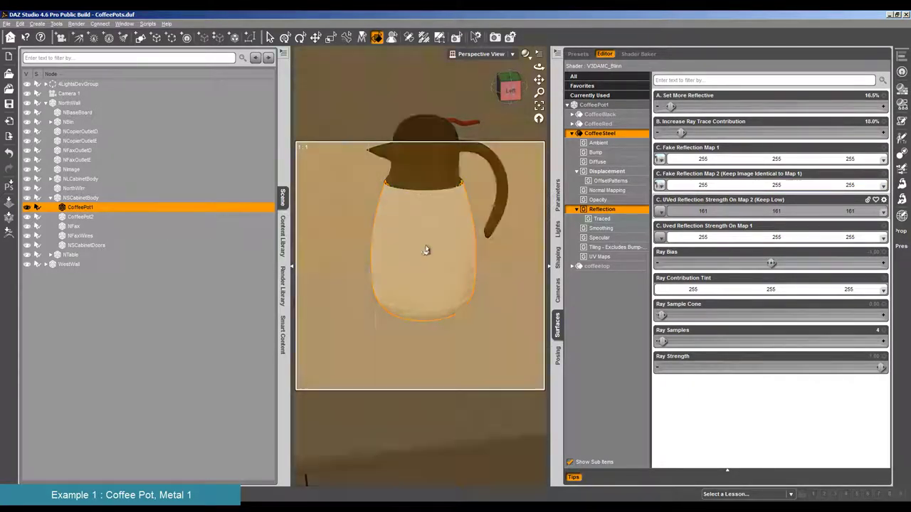
Step: Browse the Content Library to AMC > V3D > Advanced Metal Creator > 06ReflectionMapsPresets
click(287, 283)
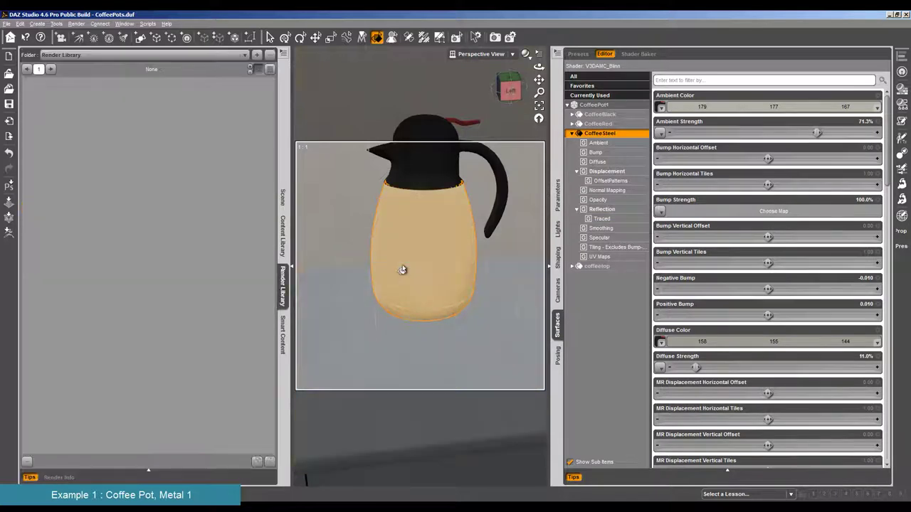
click(282, 236)
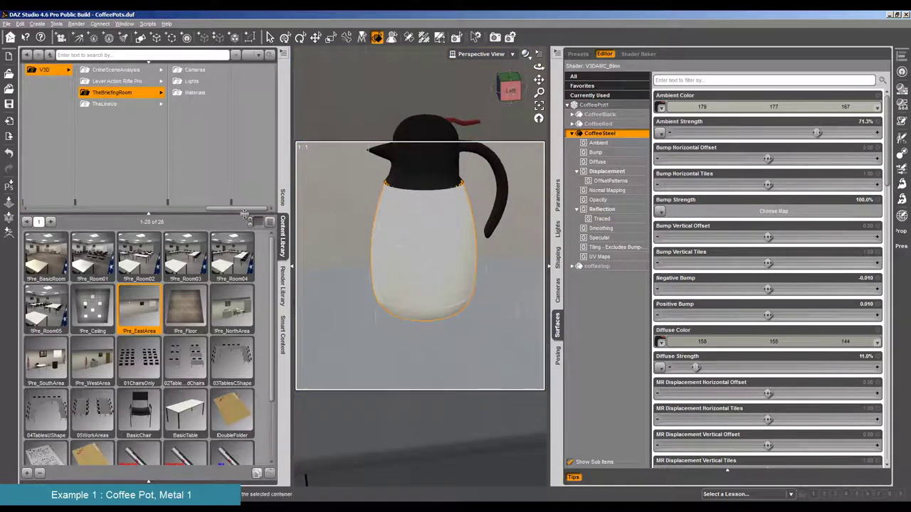
drag(240, 209, 78, 209)
click(145, 70)
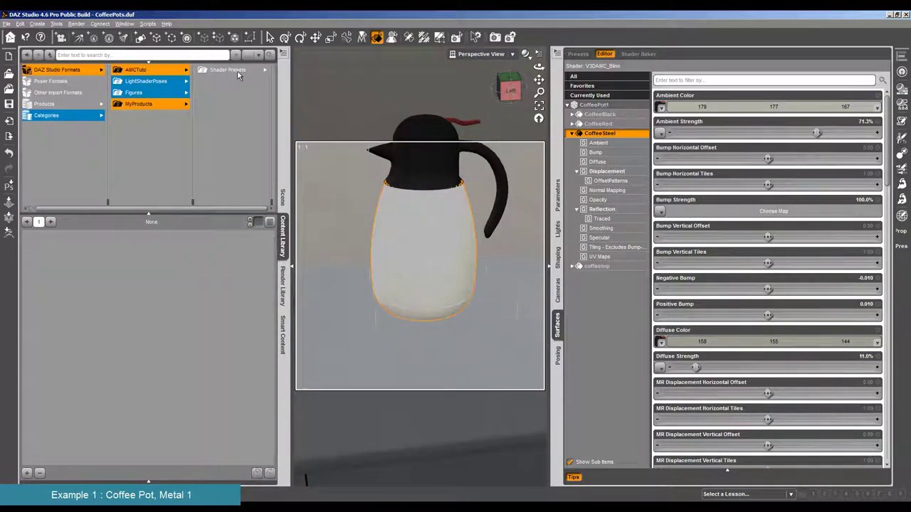
click(244, 69)
click(242, 73)
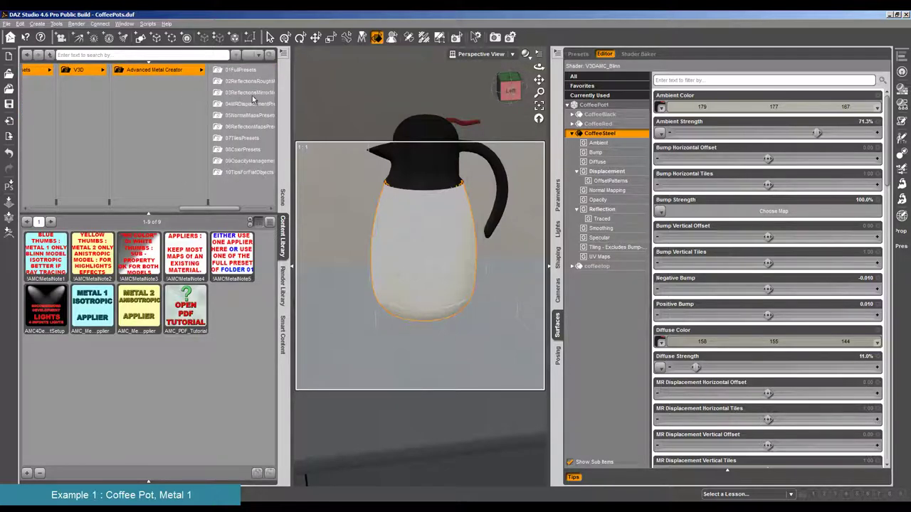
click(234, 91)
click(169, 126)
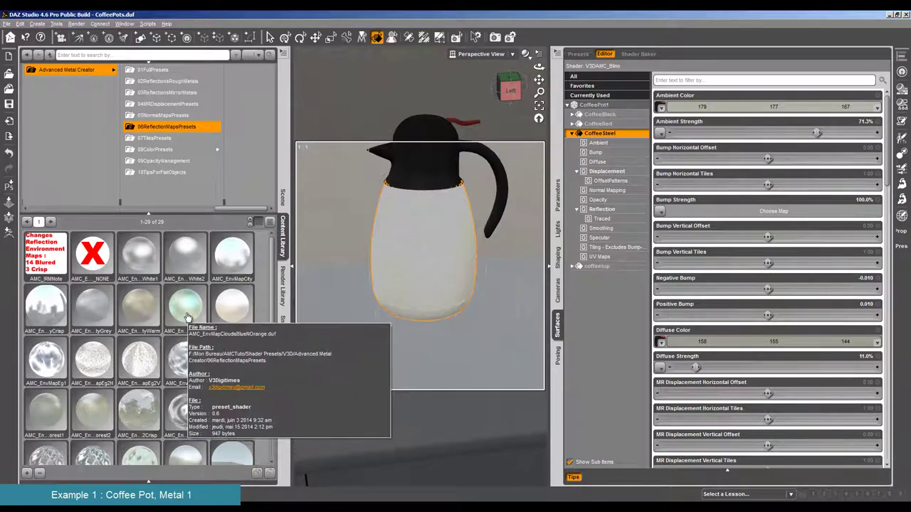
Step: Try forest, warm and CloudsBlueNOrange reflection maps, settling on AMC_EnvMapInteriorWarmCrisp
scroll(187, 317, down, 3)
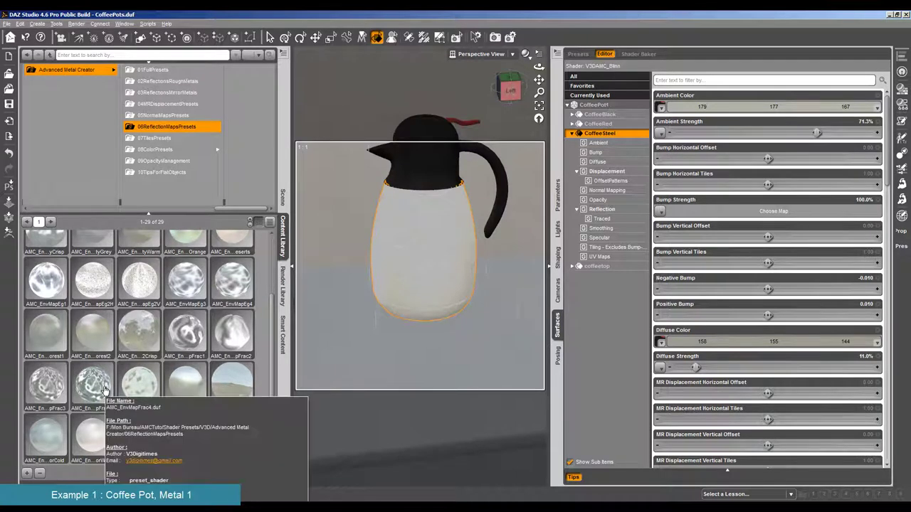
click(48, 336)
scroll(50, 333, up, 2)
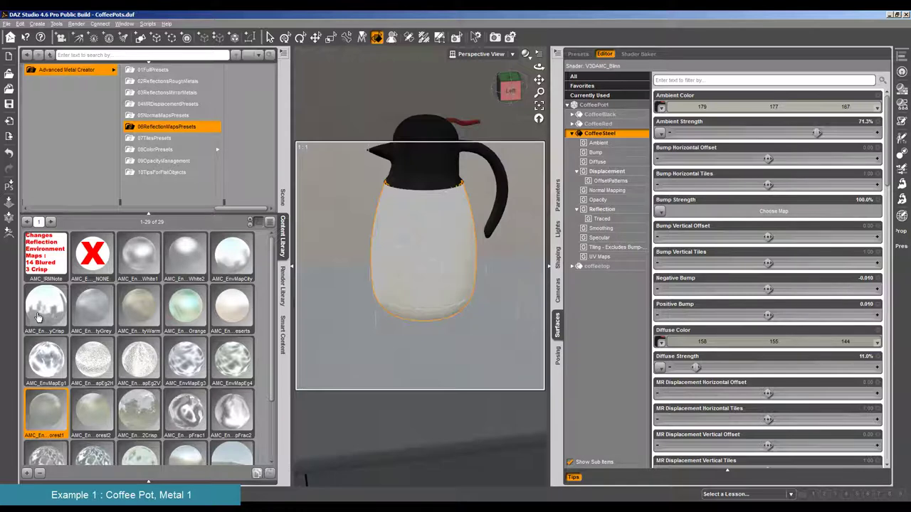
mouse_move(38, 317)
double_click(144, 320)
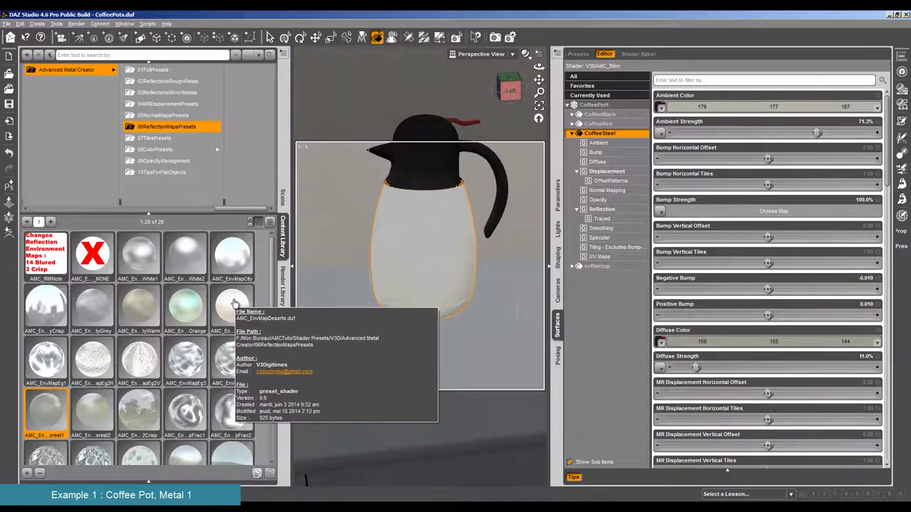
double_click(188, 307)
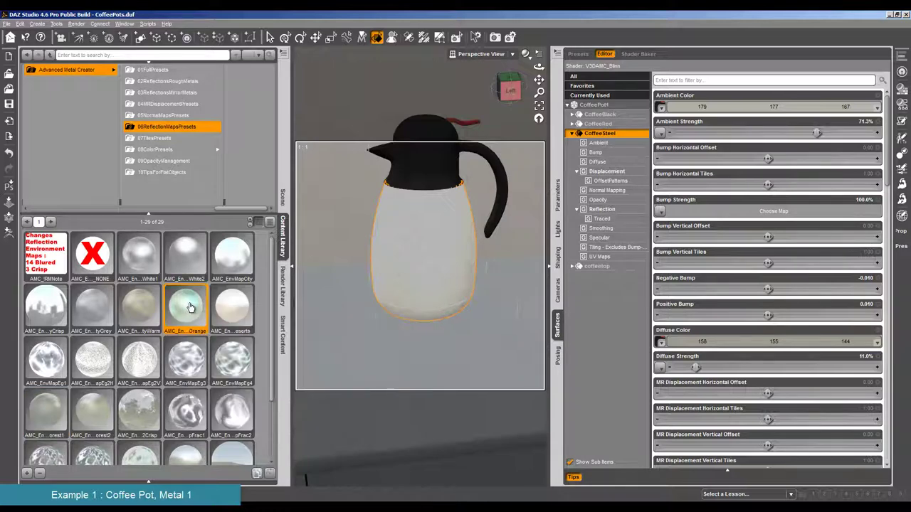
scroll(150, 287, down, 3)
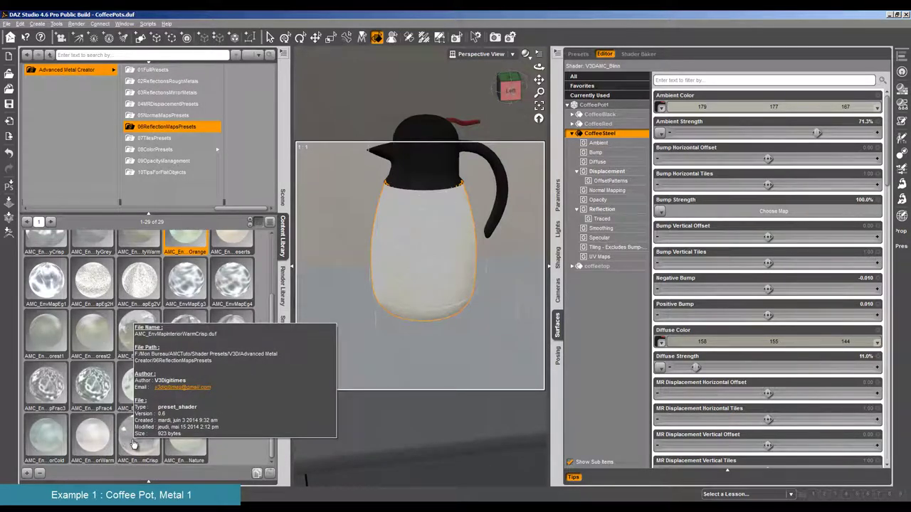
double_click(133, 442)
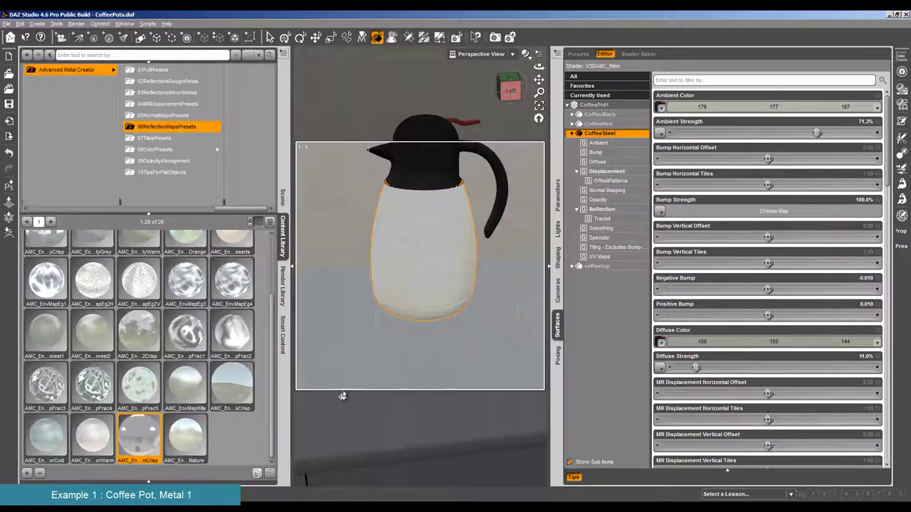
click(76, 24)
Step: Run a test render of the steel coffee pot and close the finished render window
click(89, 32)
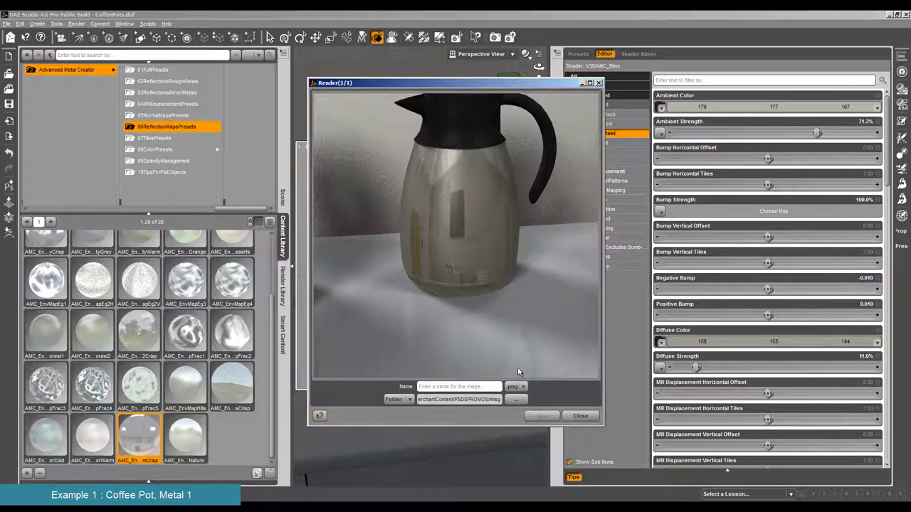
click(585, 417)
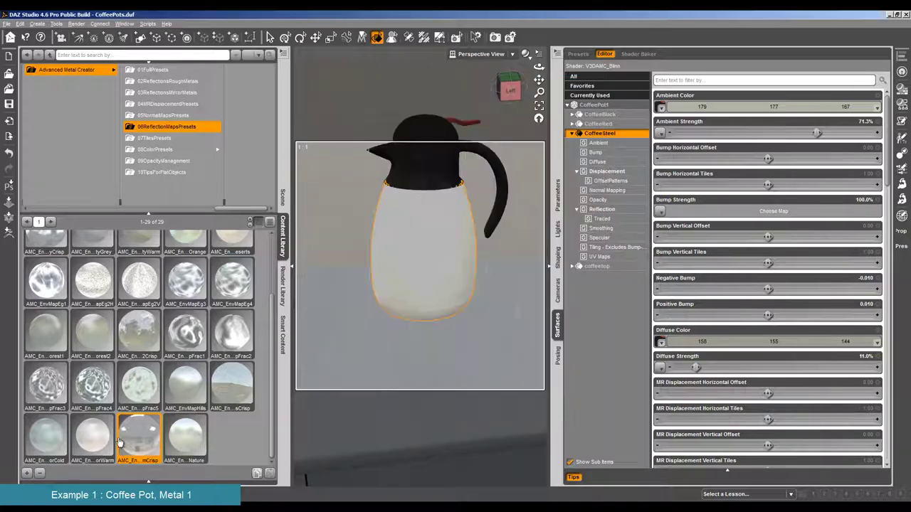
Step: Apply the AMC EnvMap Cold reflection preset, then start a test render and cancel it
click(97, 427)
double_click(40, 439)
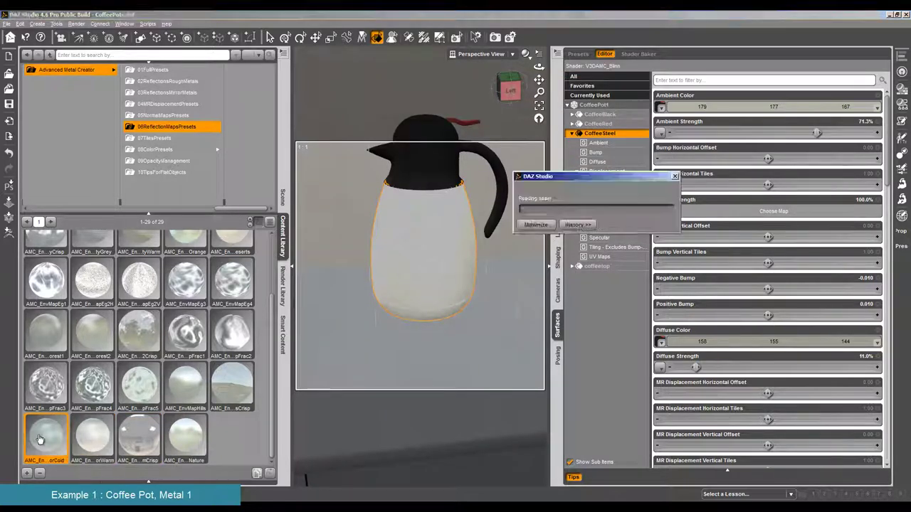
click(76, 23)
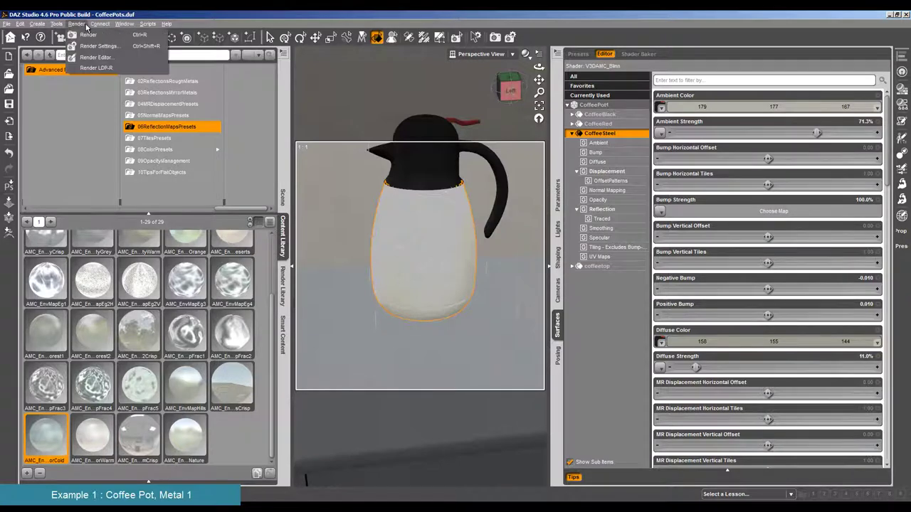
click(86, 32)
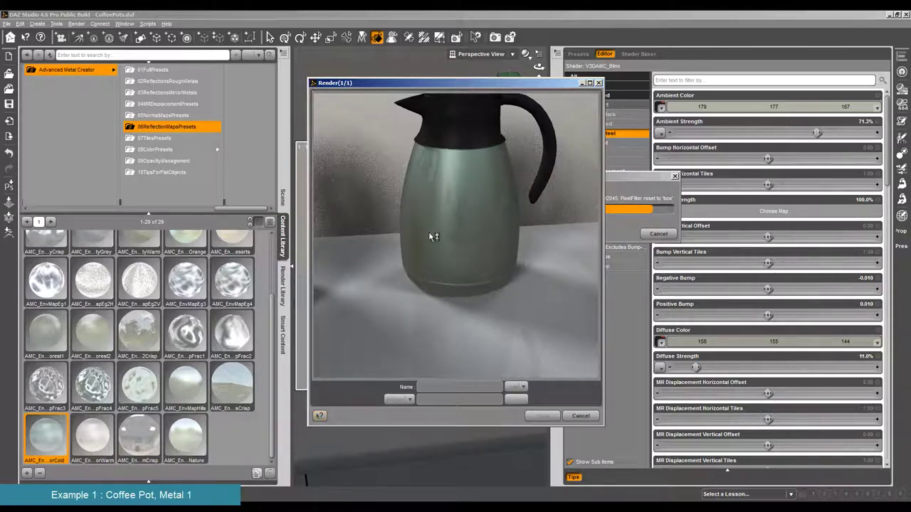
click(581, 416)
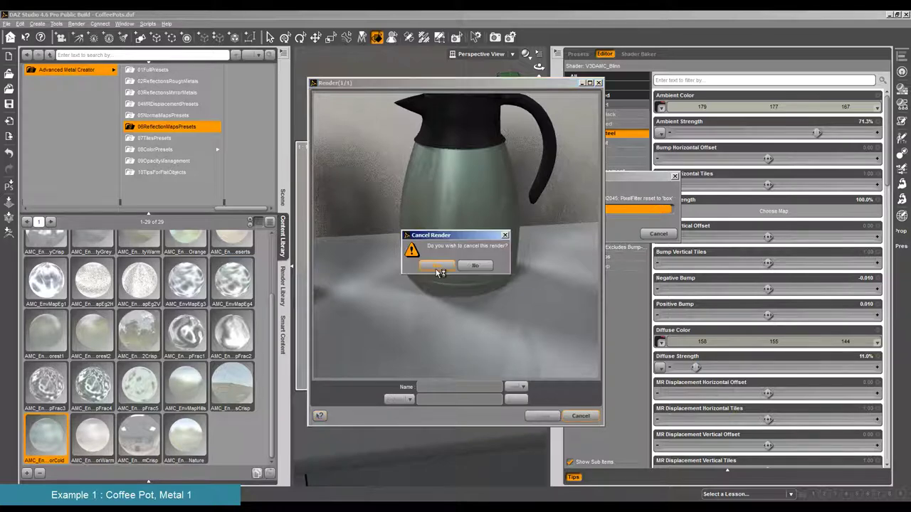
click(439, 265)
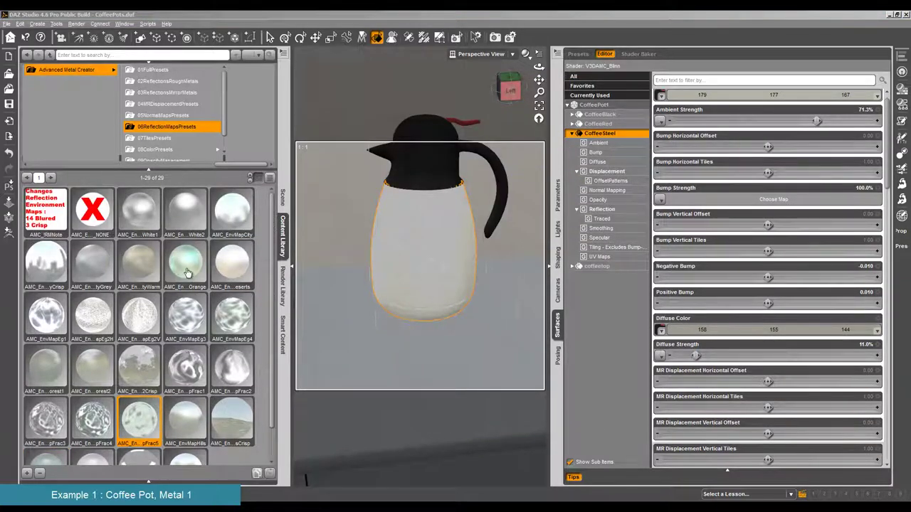
Step: Test-render the Orange env-map preset, cancel the render, then apply the pFrac5 preset
click(187, 273)
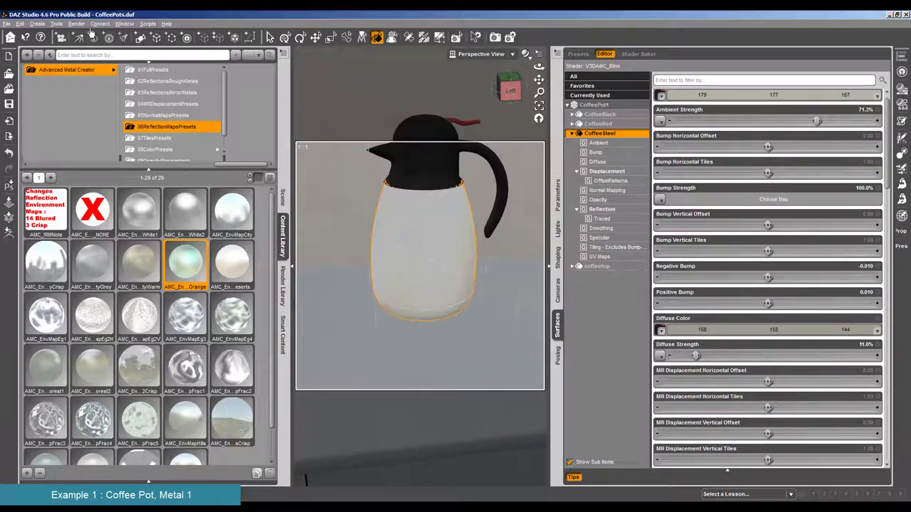
key(ctrl+r)
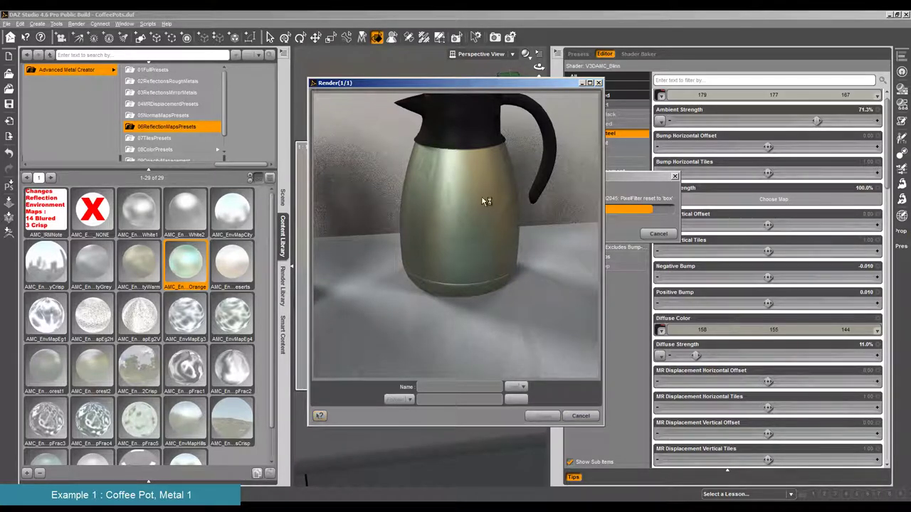
click(580, 415)
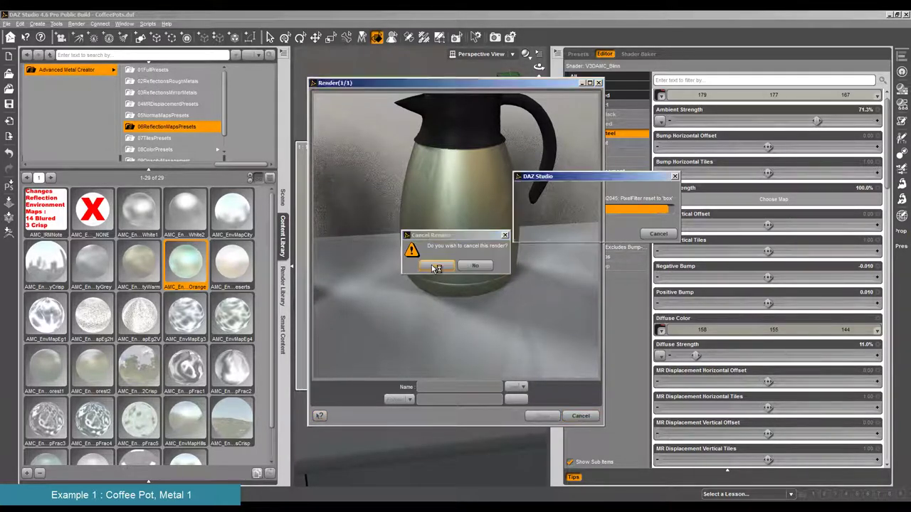
click(436, 267)
double_click(150, 421)
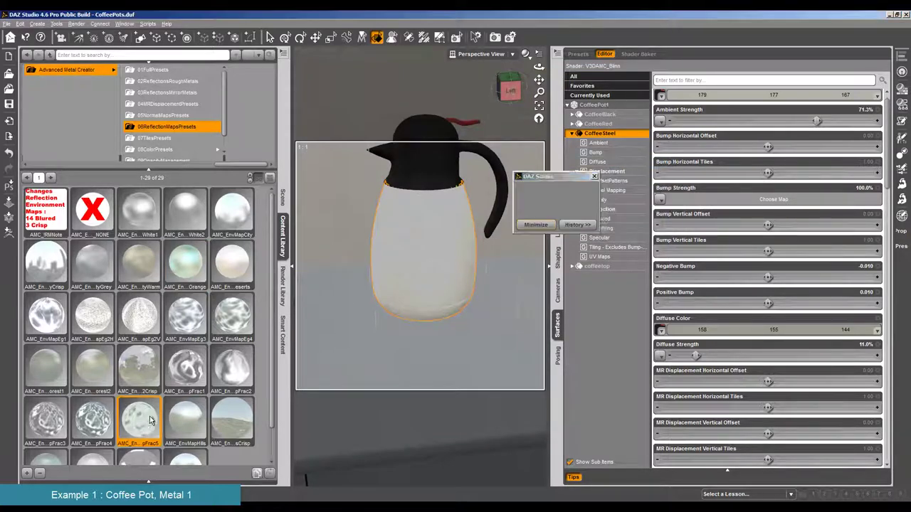
click(76, 23)
click(89, 32)
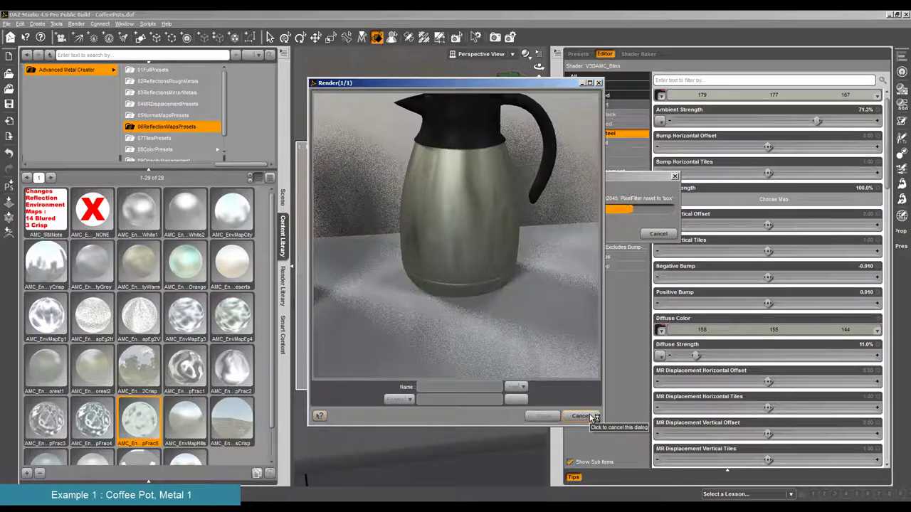
click(594, 418)
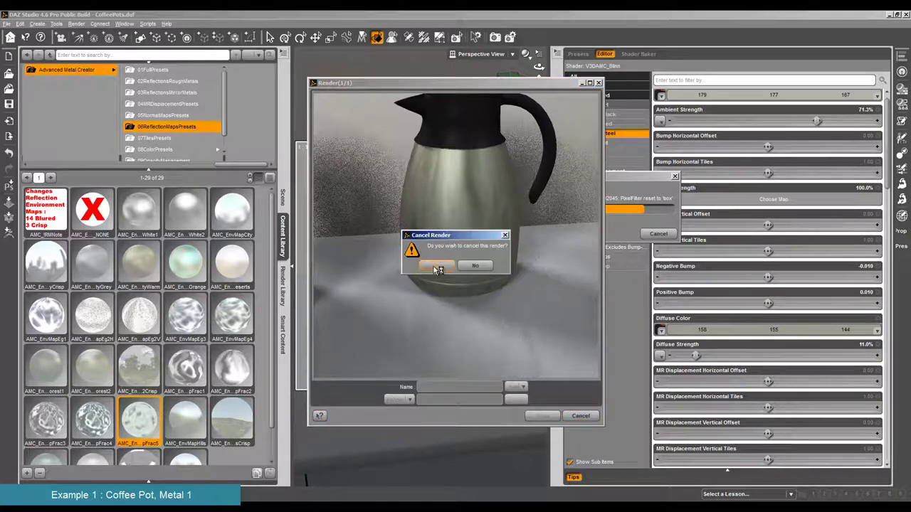
click(433, 260)
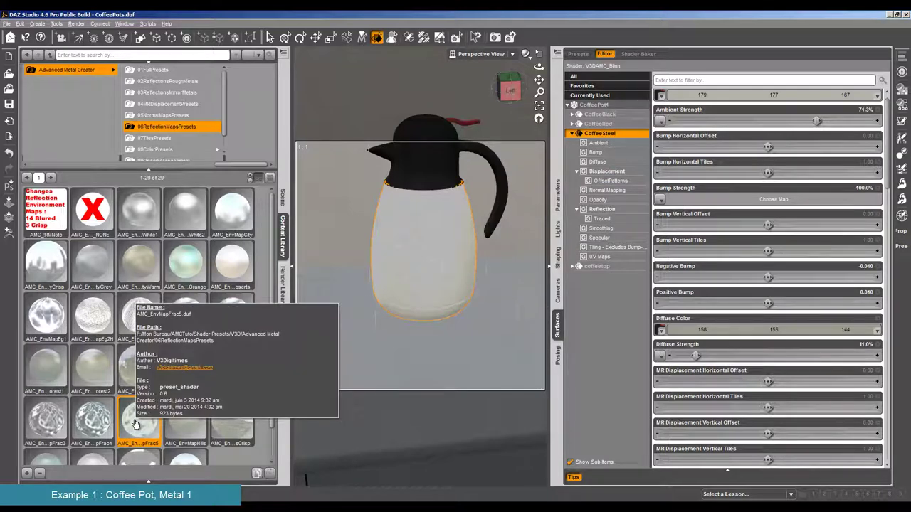
Step: Browse Fake Reflection Map 1's textures and open V3DEM_Frac5.jpg in Photoshop
click(611, 212)
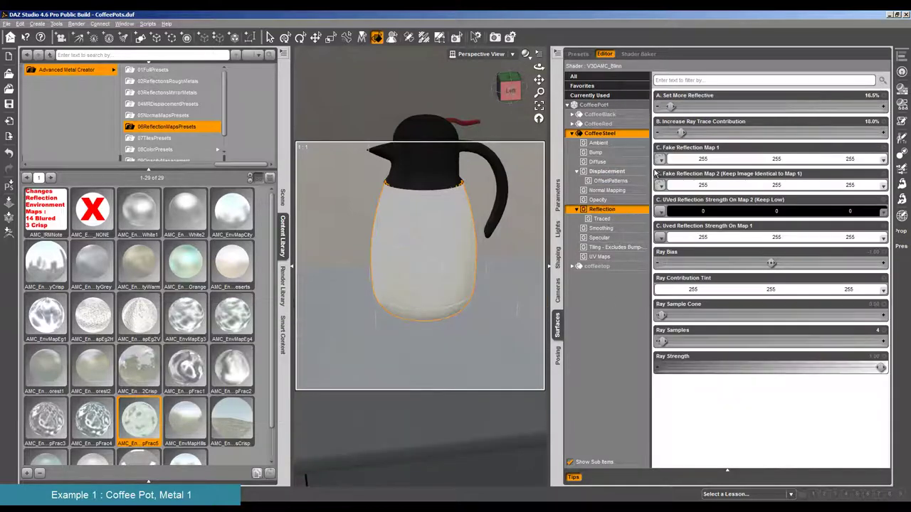
click(660, 160)
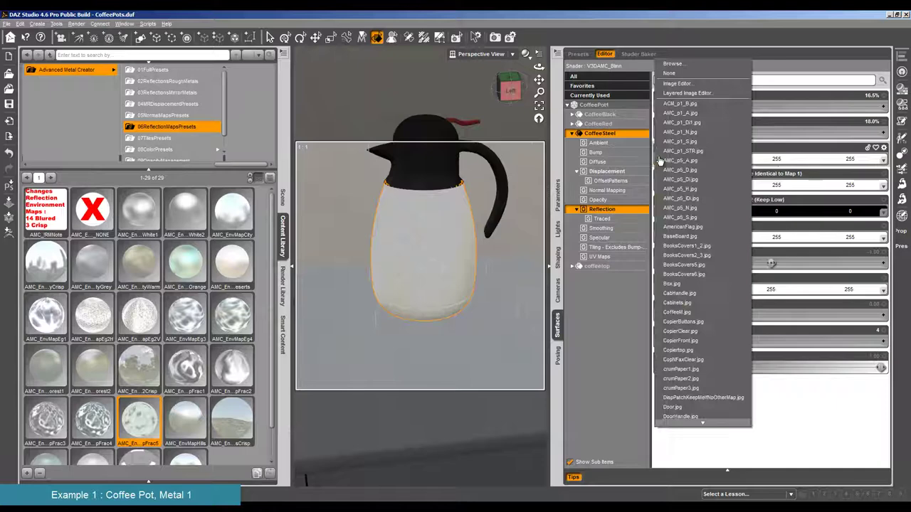
click(670, 64)
drag(449, 75, 597, 440)
click(435, 252)
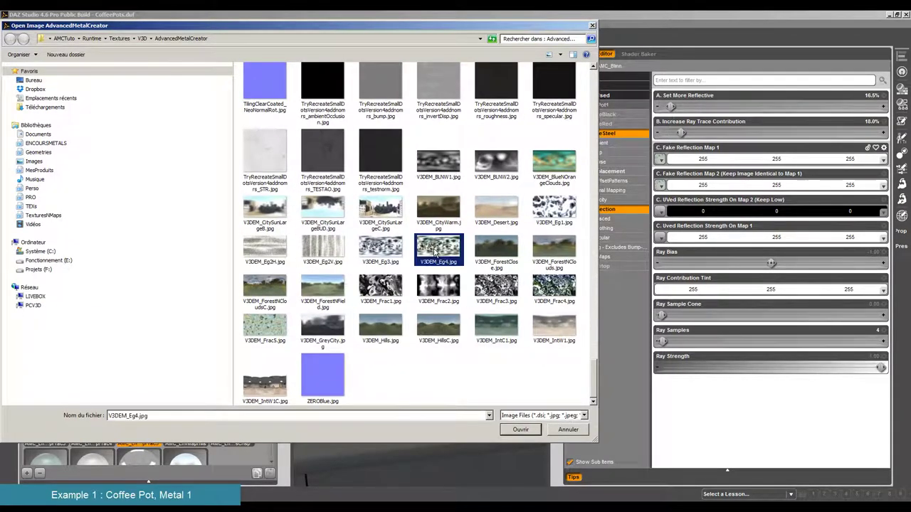
right_click(259, 321)
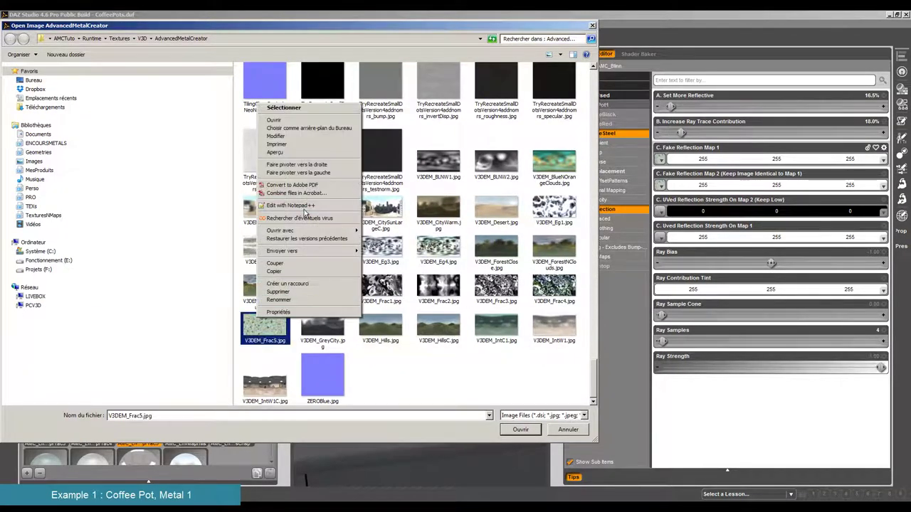
mouse_move(306, 230)
click(390, 239)
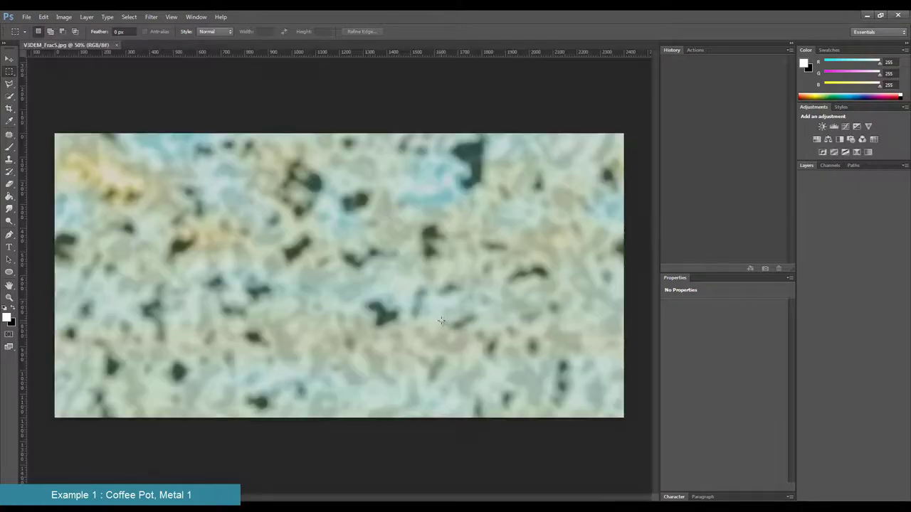
Step: Add a Brightness/Contrast adjustment layer to V3DEM_Frac5.jpg, leaving it at 0 and 0
click(833, 165)
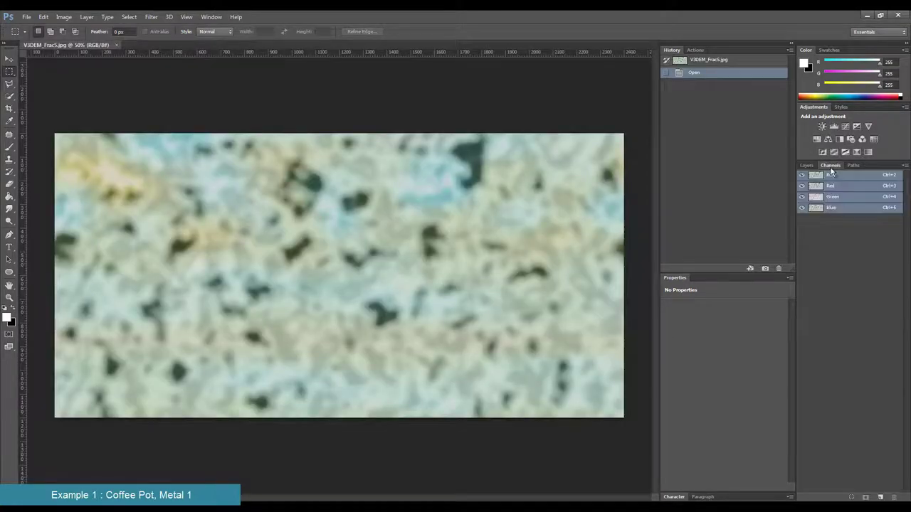
click(822, 126)
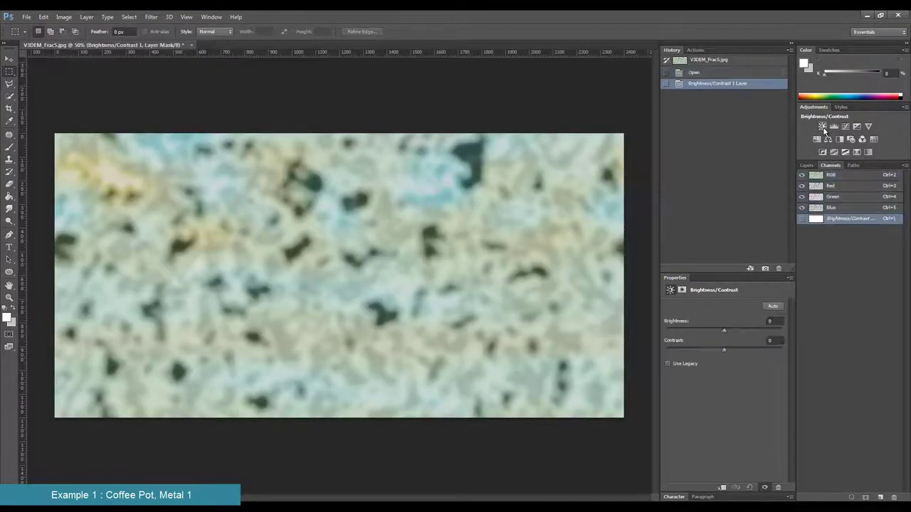
click(808, 165)
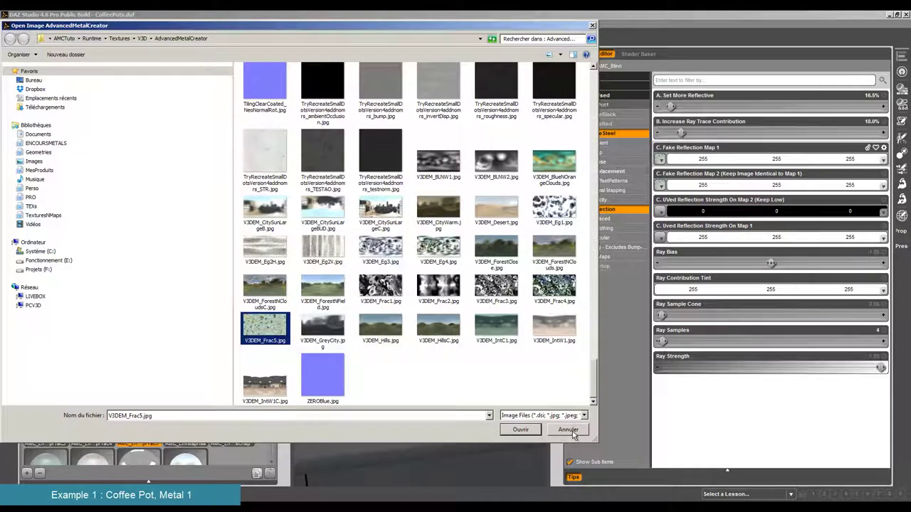
Step: Cancel the Open Image dialog, then start and cancel a test render of the pot
click(569, 431)
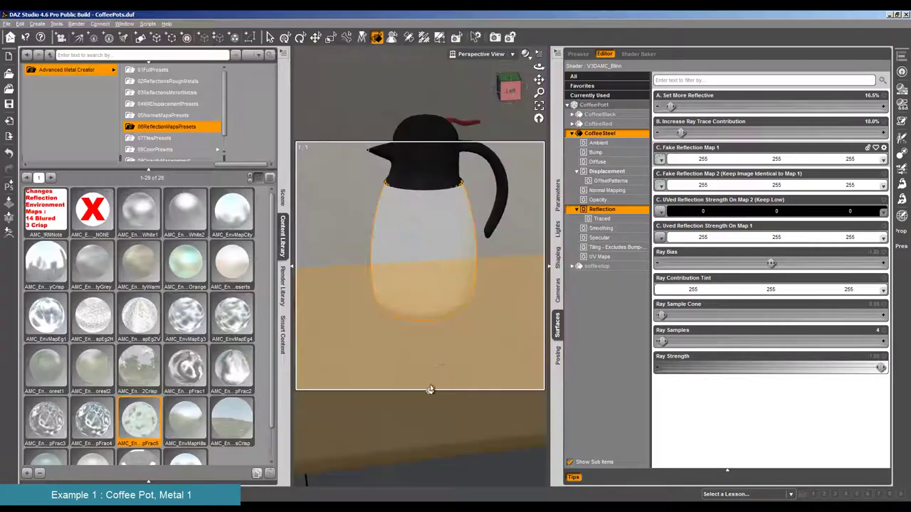
click(76, 24)
click(83, 36)
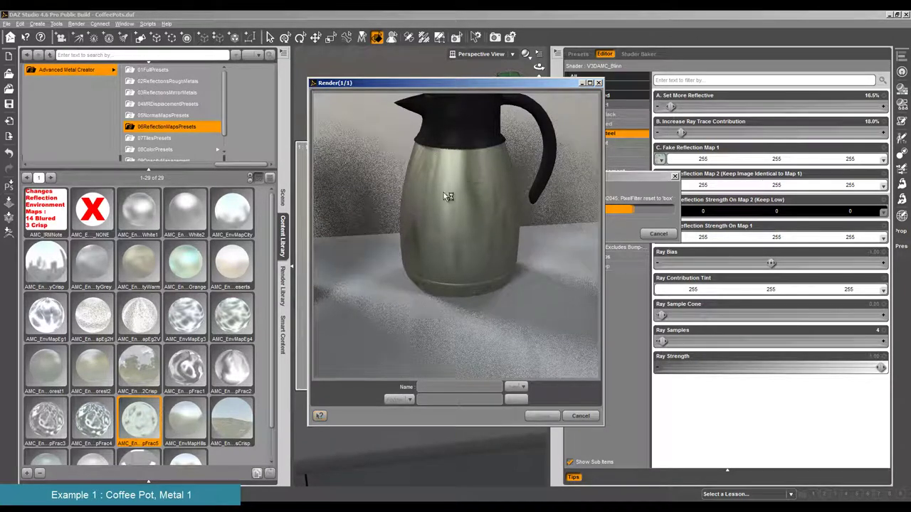
click(581, 415)
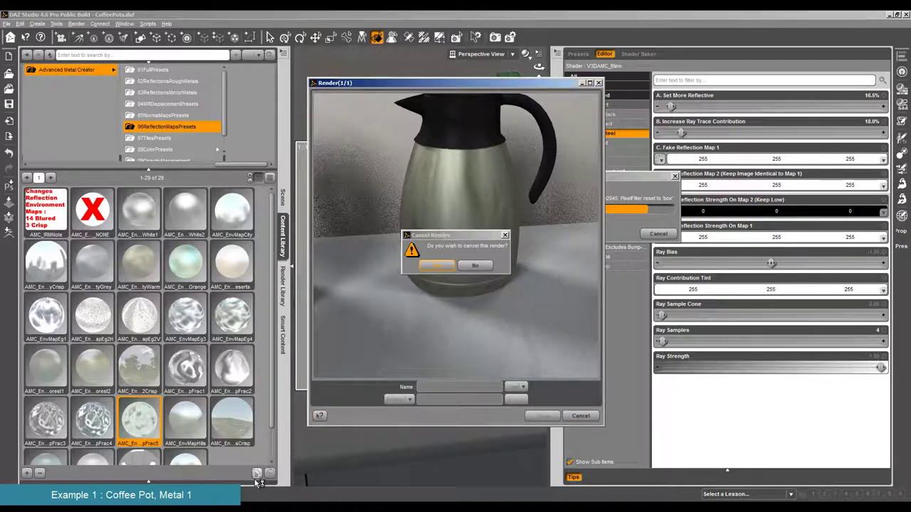
key(Return)
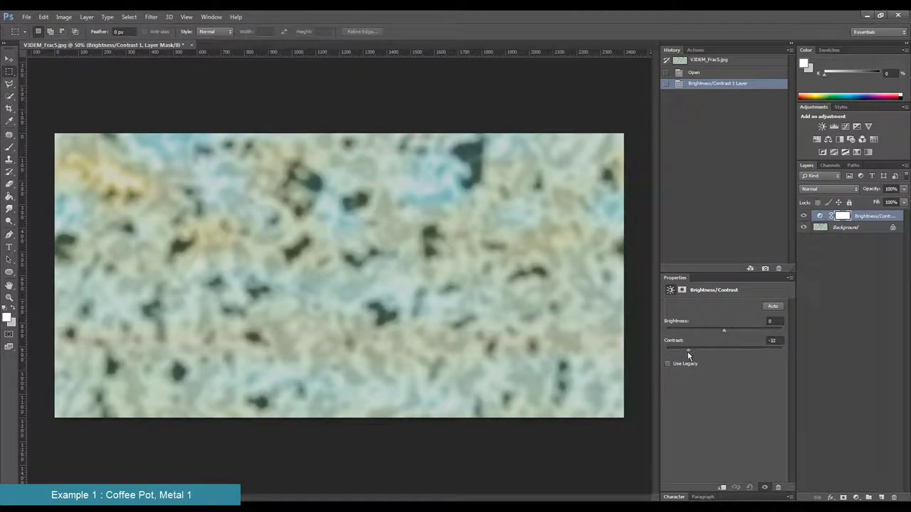
Step: Lower the Brightness/Contrast layer's contrast and adjust its brightness
drag(687, 355, 679, 351)
drag(723, 332, 703, 332)
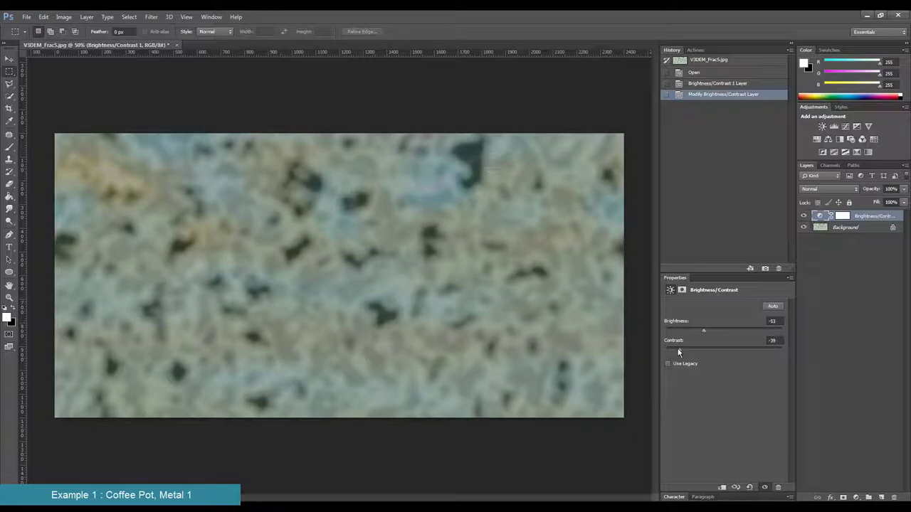
drag(704, 331, 709, 350)
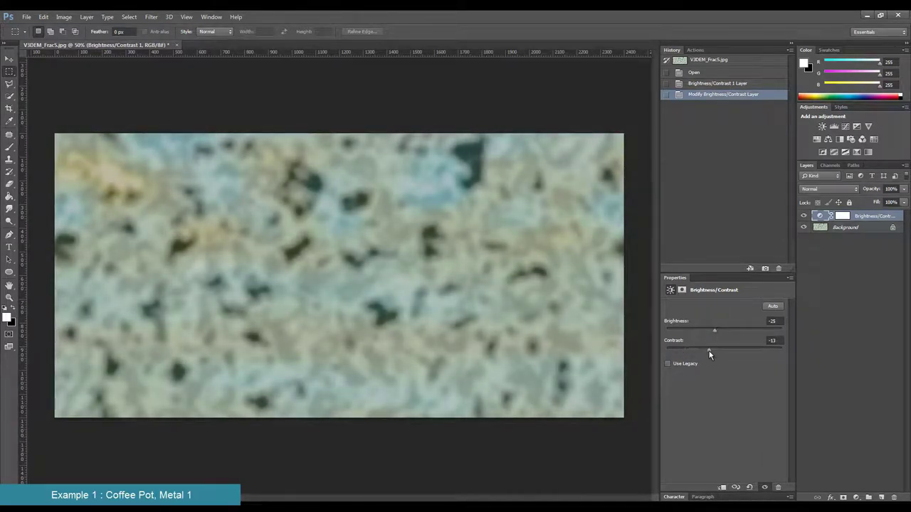
Step: Add a Curves adjustment layer with an upward, brightening curve
click(833, 136)
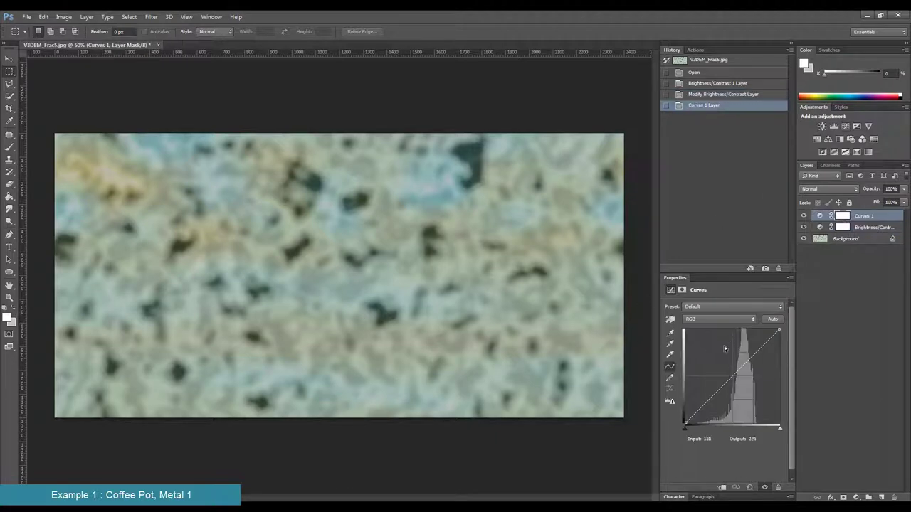
mouse_move(685, 423)
mouse_down()
mouse_move(701, 420)
mouse_move(685, 423)
mouse_up()
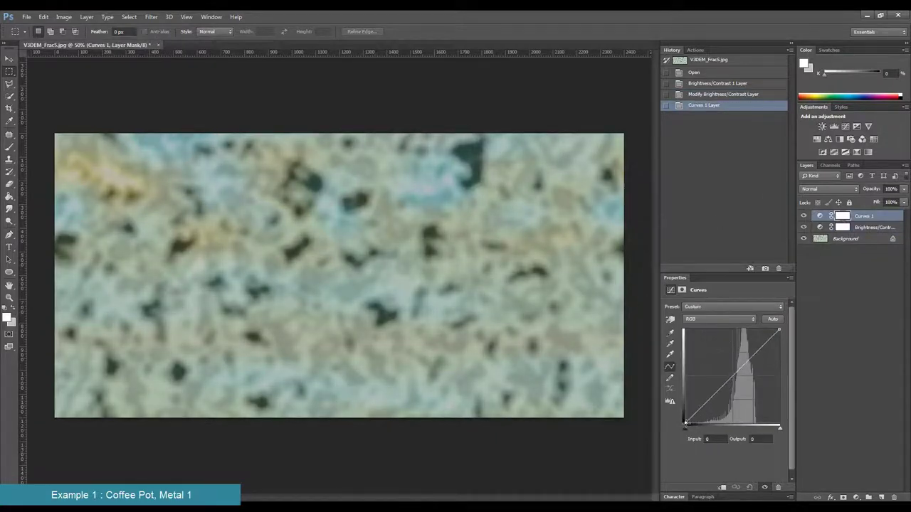
drag(733, 376, 705, 387)
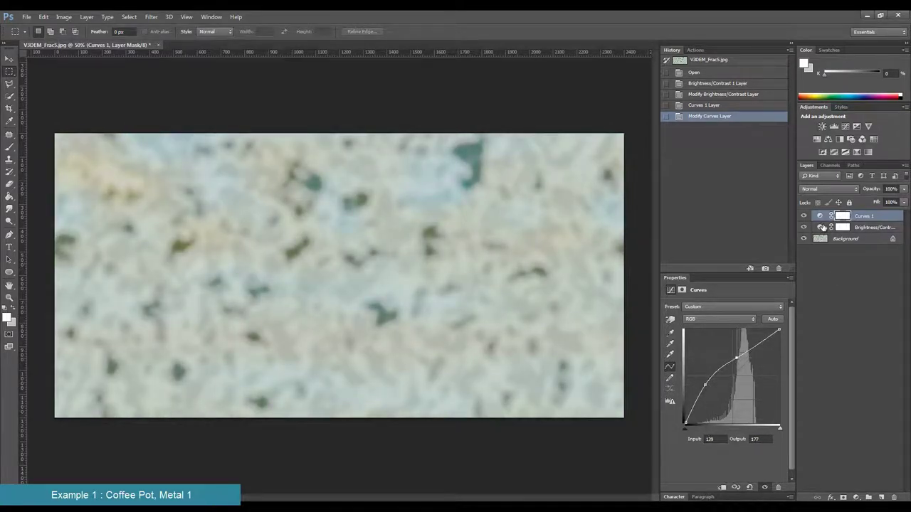
Step: Delete the Brightness/Contrast adjustment layer and its mask
click(872, 227)
click(894, 498)
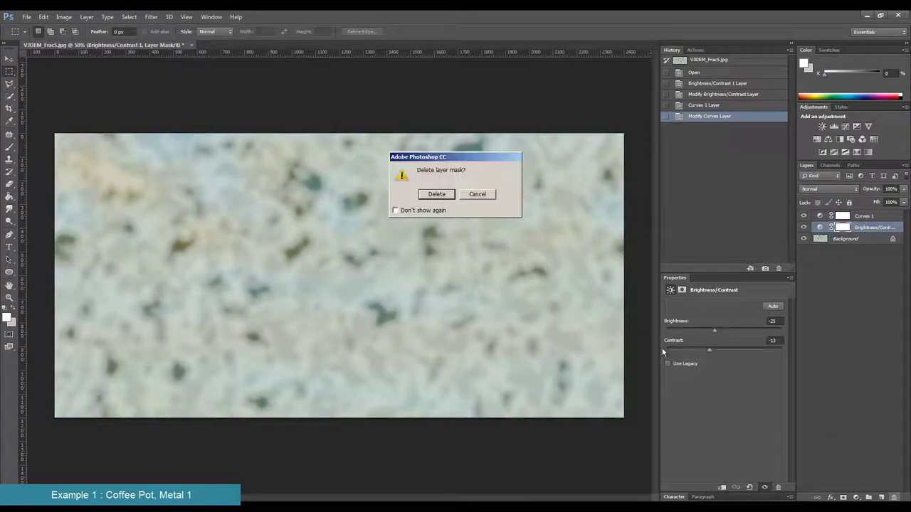
click(437, 194)
click(894, 498)
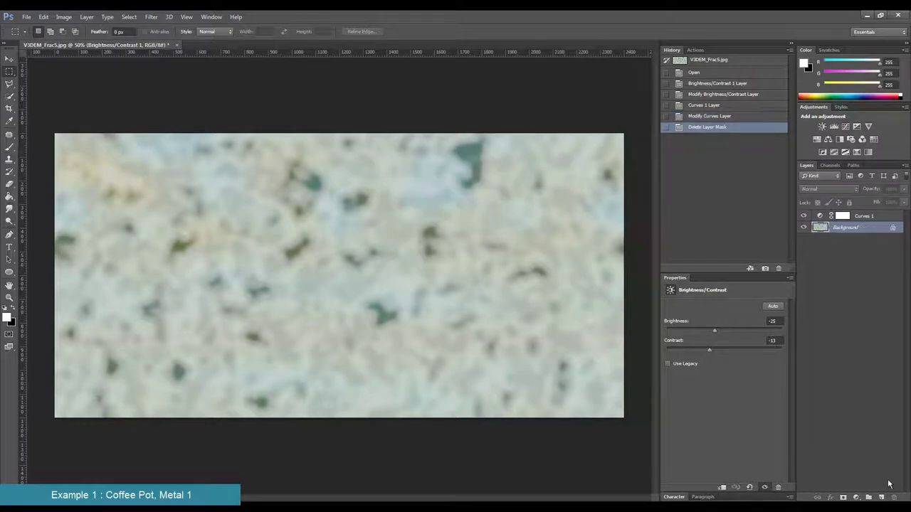
Step: Add a point to reshape Curves 1, then add Curves 2 with output capped at 227
click(819, 217)
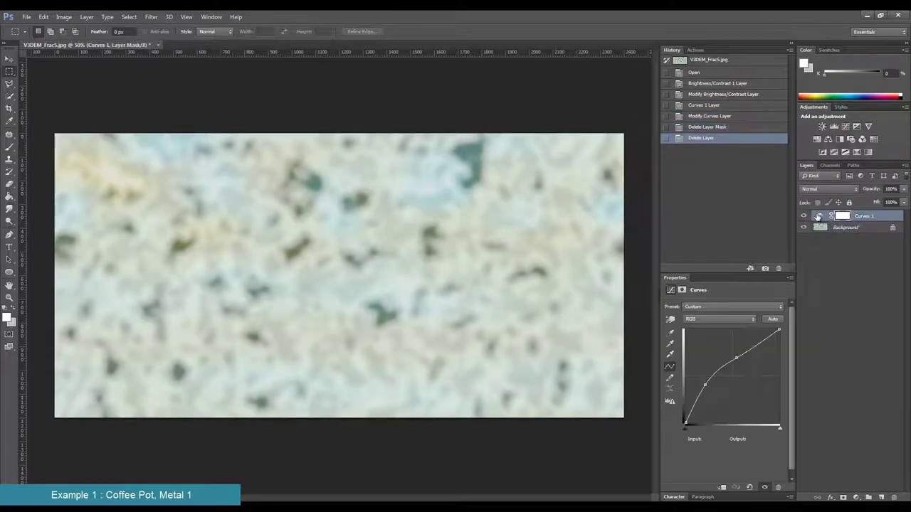
click(706, 384)
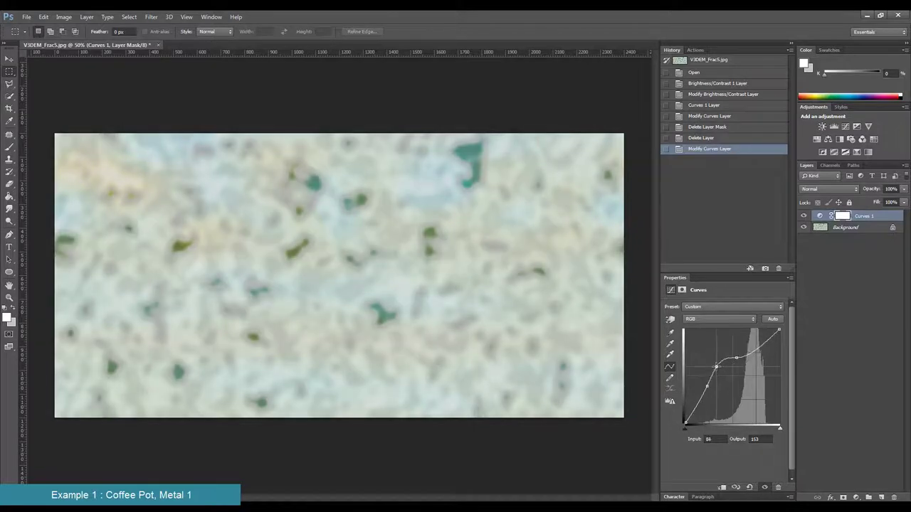
click(721, 371)
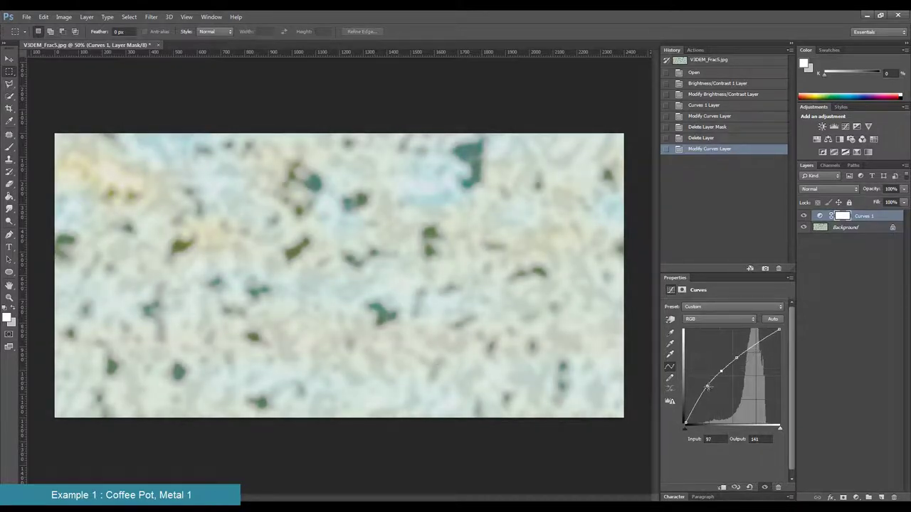
drag(706, 388, 736, 359)
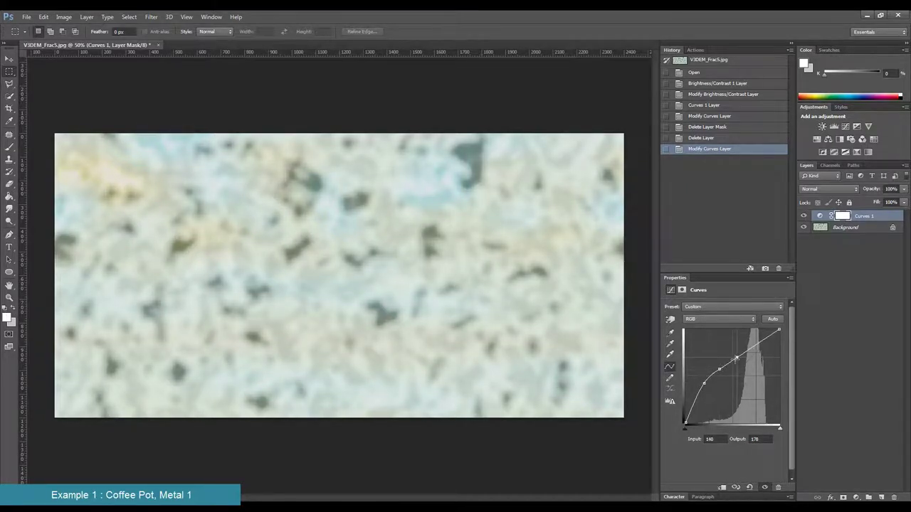
click(834, 126)
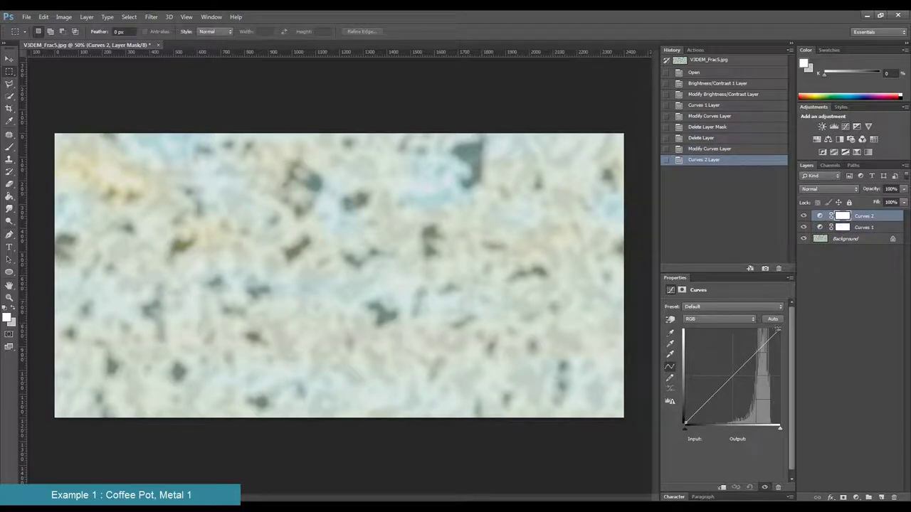
mouse_move(778, 329)
mouse_down()
mouse_move(789, 343)
mouse_move(781, 340)
mouse_up()
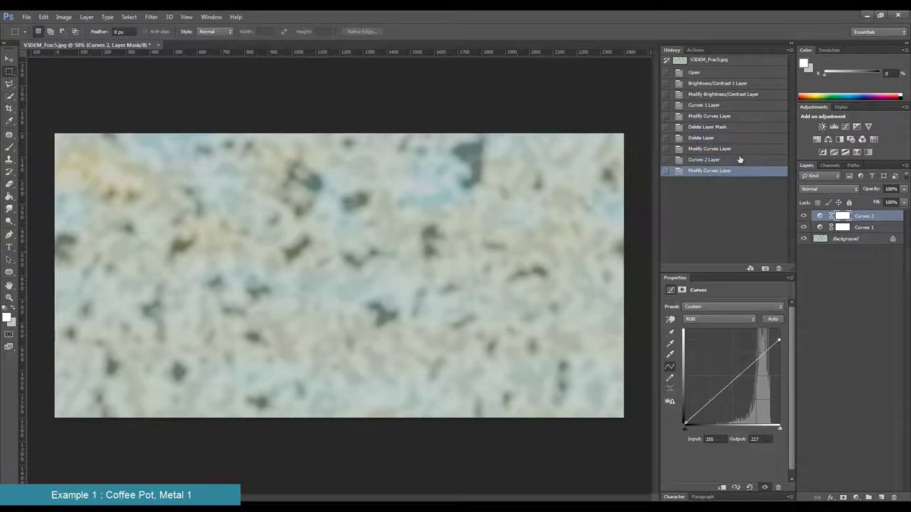
Step: Save the image as the layered Photoshop file V3DEM_Frac5.psd
click(26, 16)
click(68, 118)
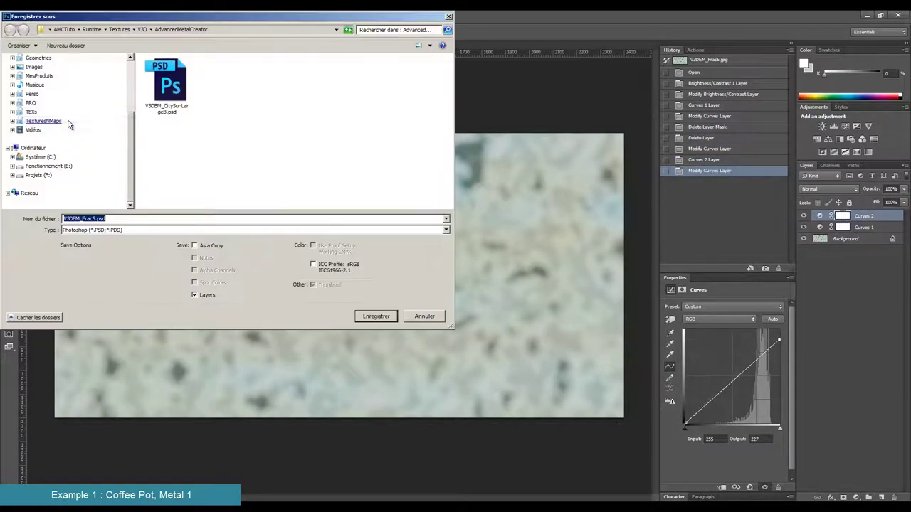
click(127, 231)
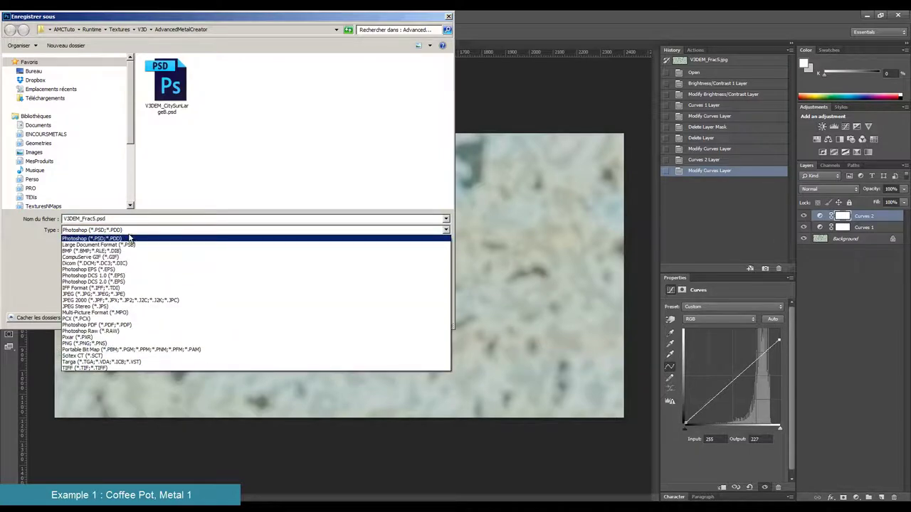
key(Escape)
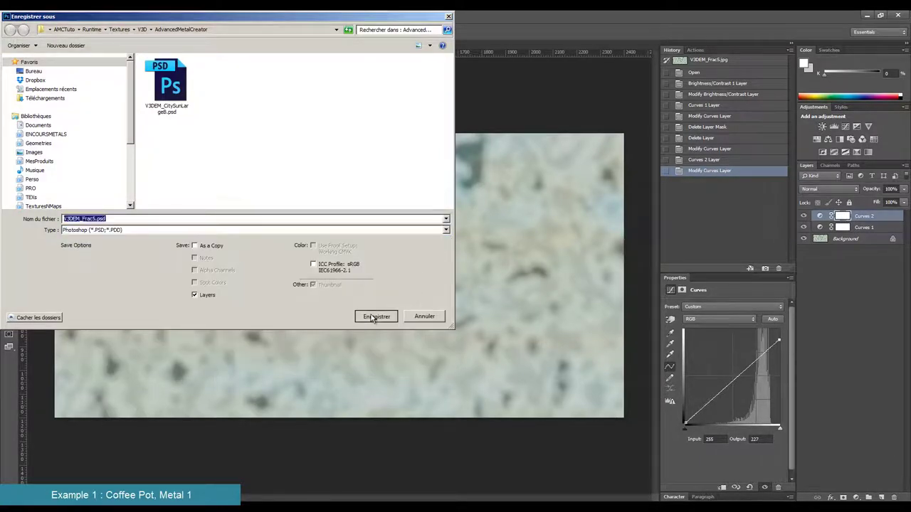
click(373, 317)
Step: Save a JPEG copy, V3DEM_Frac5LC1.jpg, at Maximum quality 12
click(27, 17)
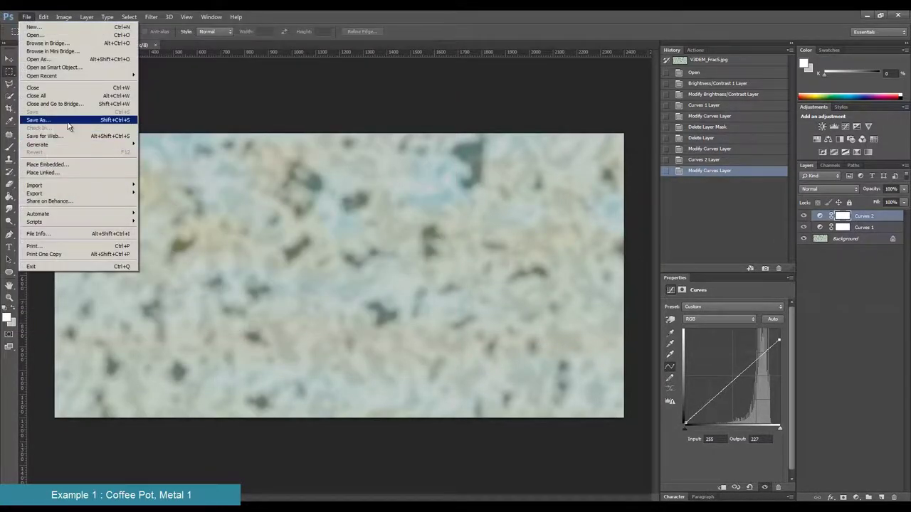
click(68, 121)
click(271, 230)
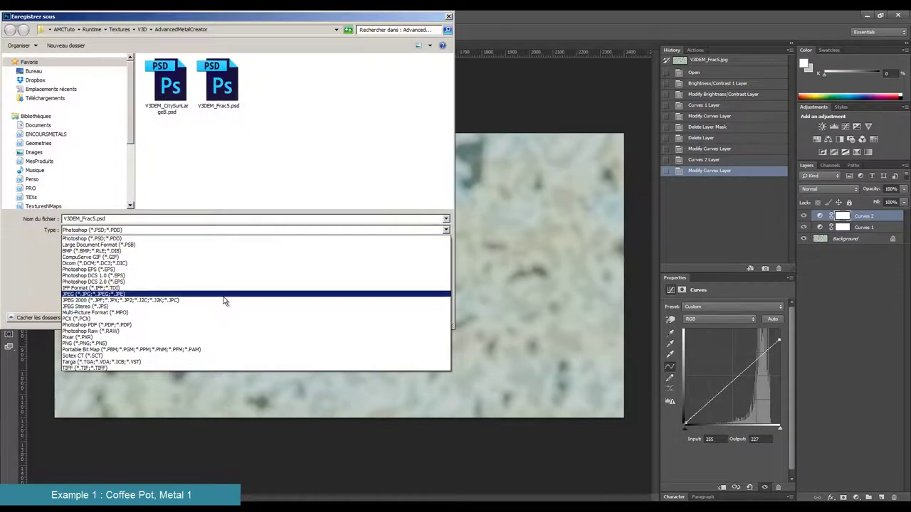
click(223, 296)
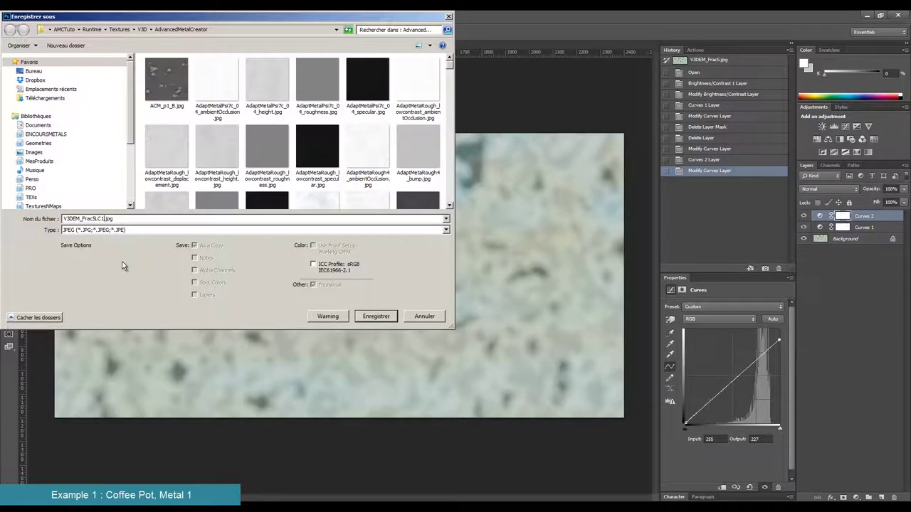
key(Return)
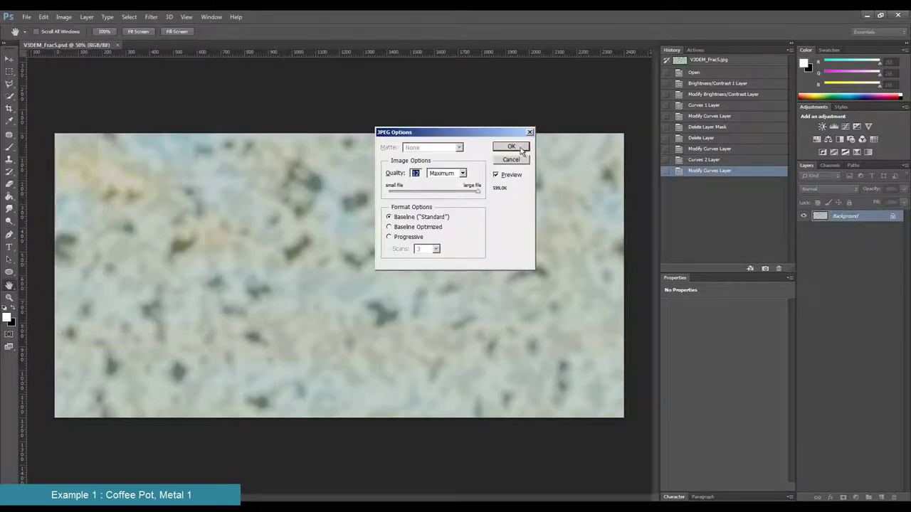
click(520, 148)
key(alt+Tab)
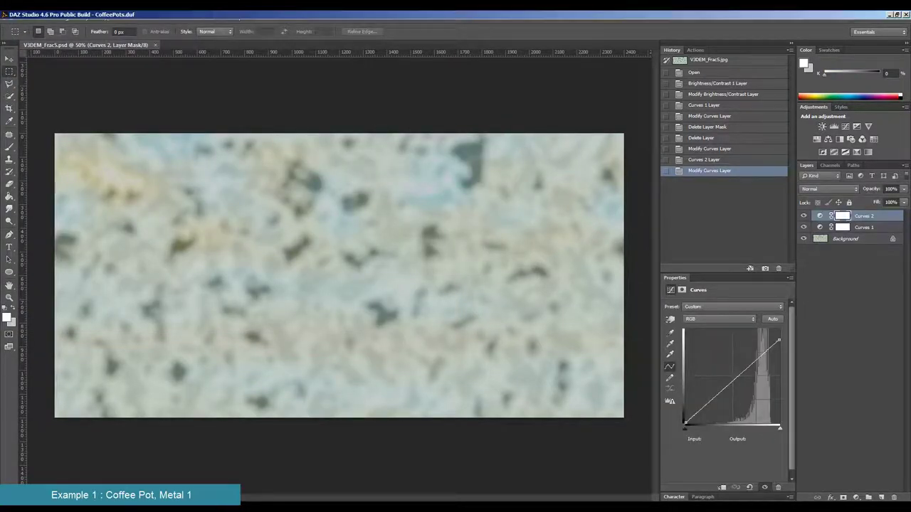
Step: Set both Fake Reflection Map 1 and Map 2 to V3DEM_Frac5LC1.jpg
click(661, 161)
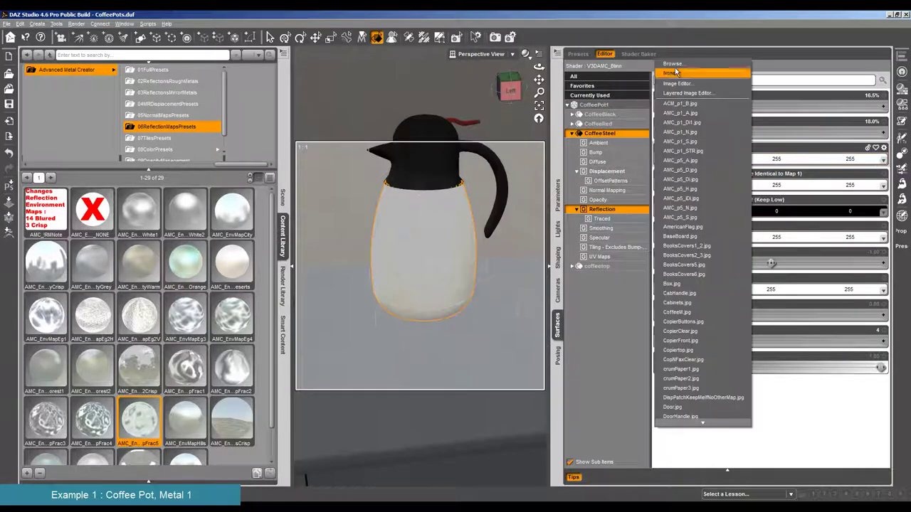
click(676, 70)
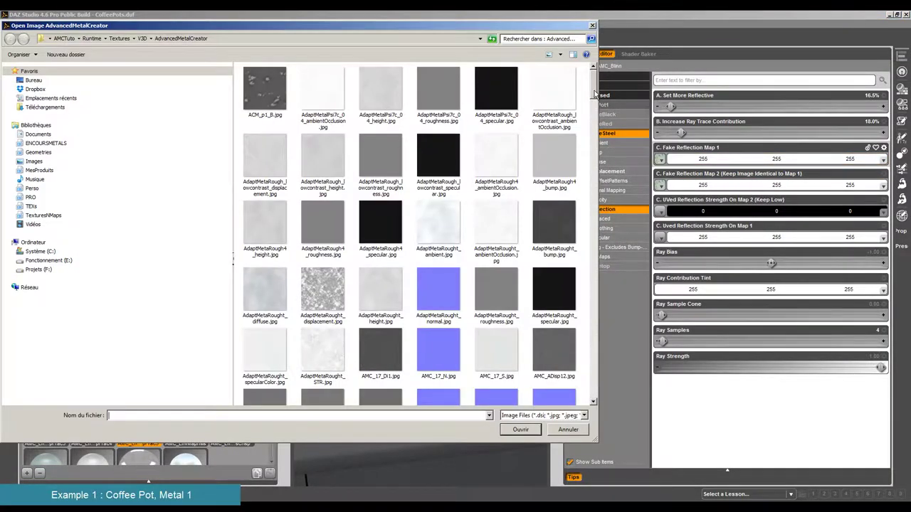
scroll(556, 92, down, 10)
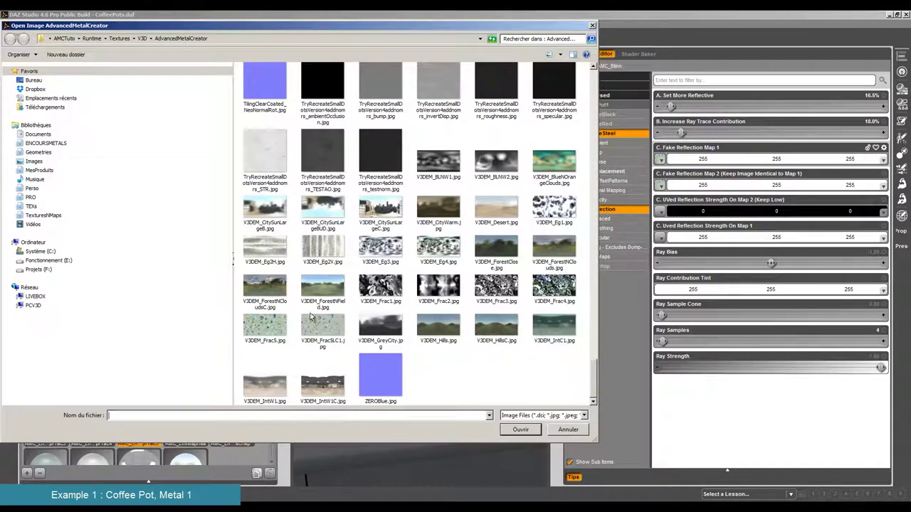
click(327, 330)
click(521, 430)
click(660, 186)
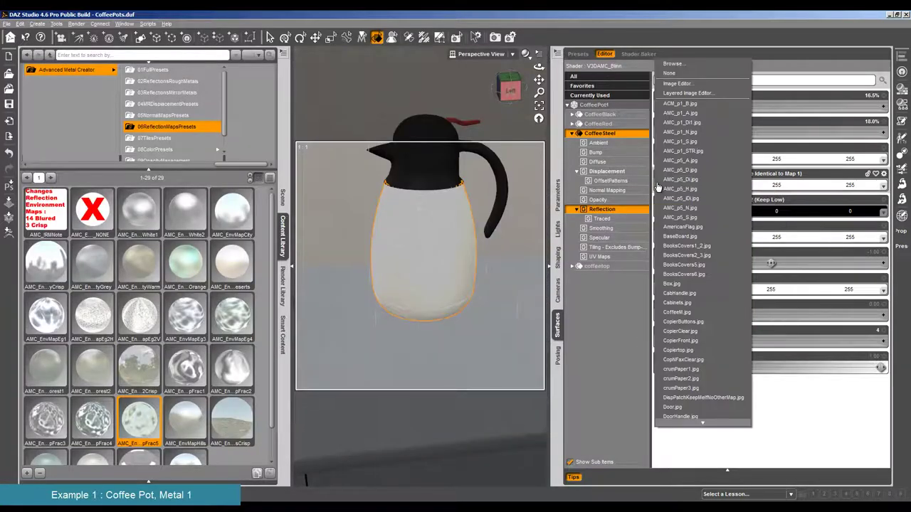
click(683, 65)
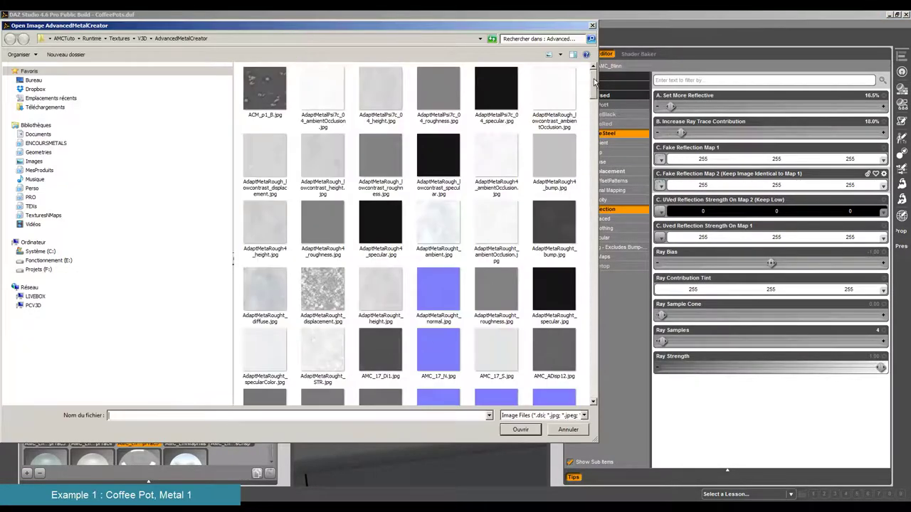
scroll(595, 82, down, 10)
click(324, 330)
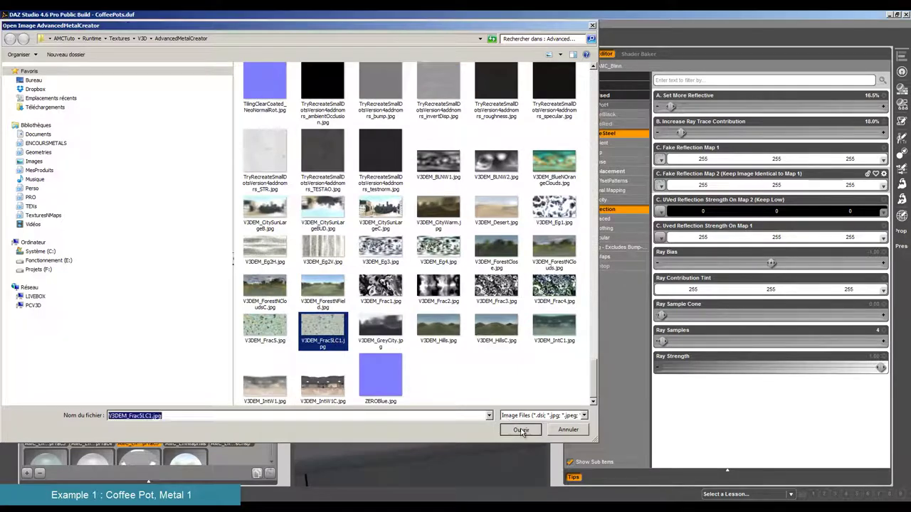
click(522, 430)
Step: Run a test render of the steel pot and close the finished render
click(76, 23)
click(89, 31)
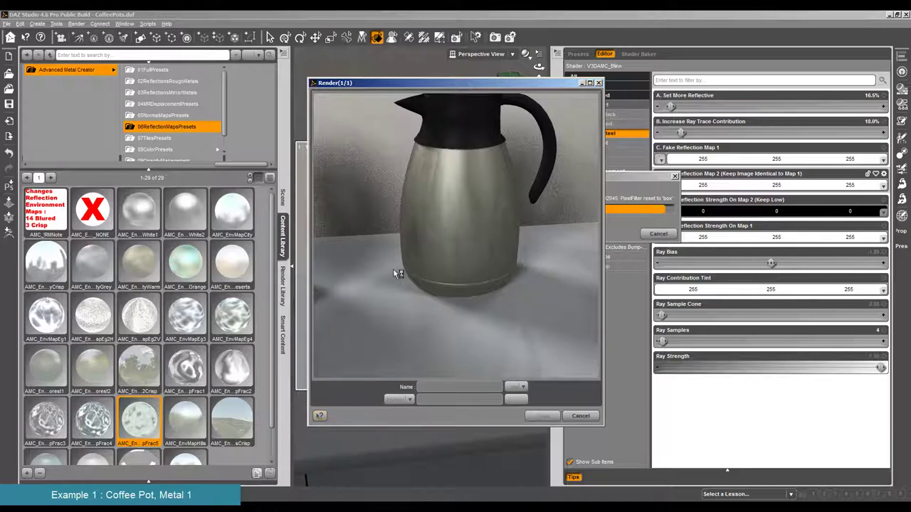
click(582, 417)
click(606, 172)
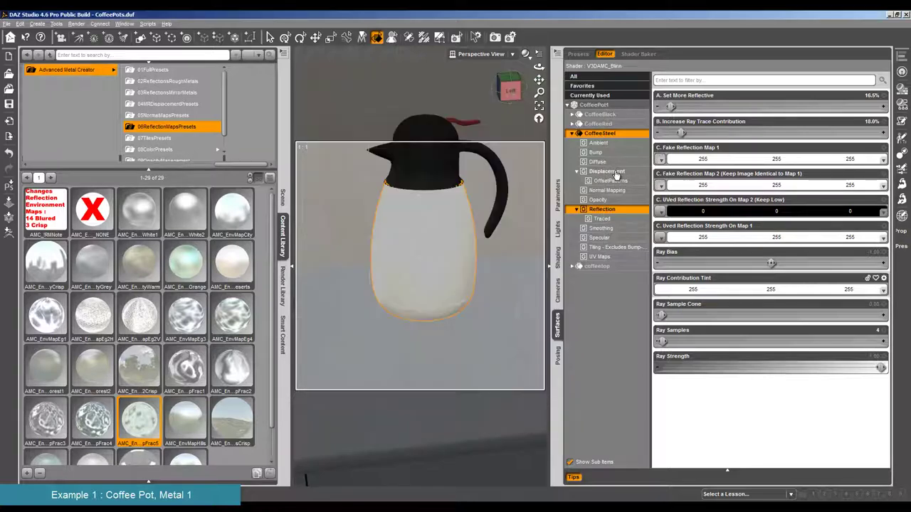
Step: Apply the AMC_Disp03 displacement preset to the steel surface
click(190, 115)
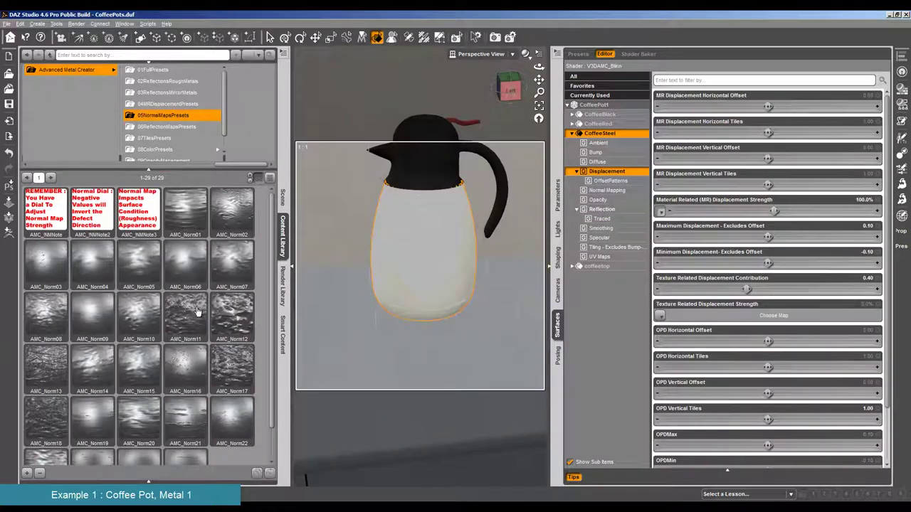
click(177, 105)
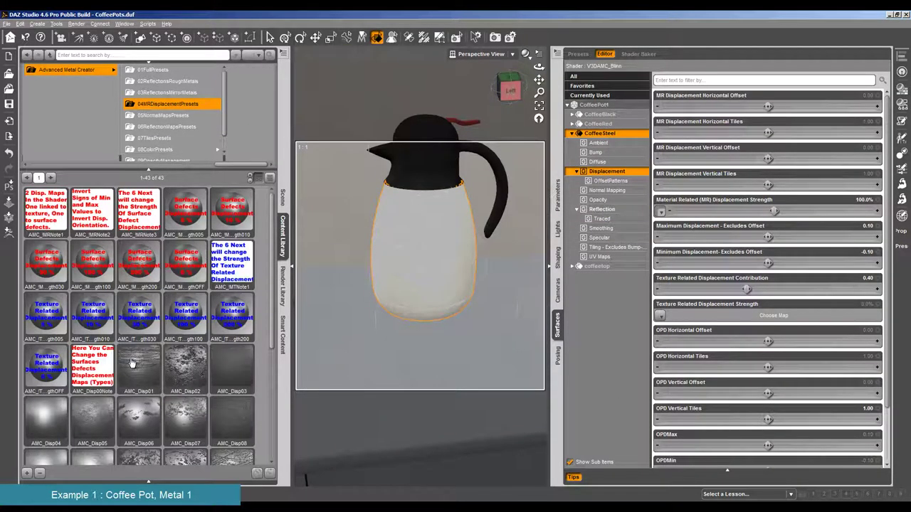
mouse_move(132, 363)
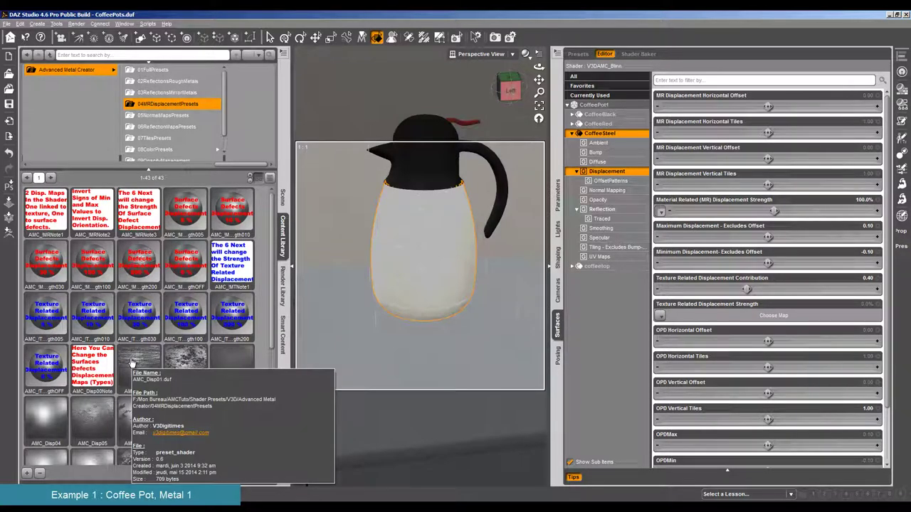
click(221, 361)
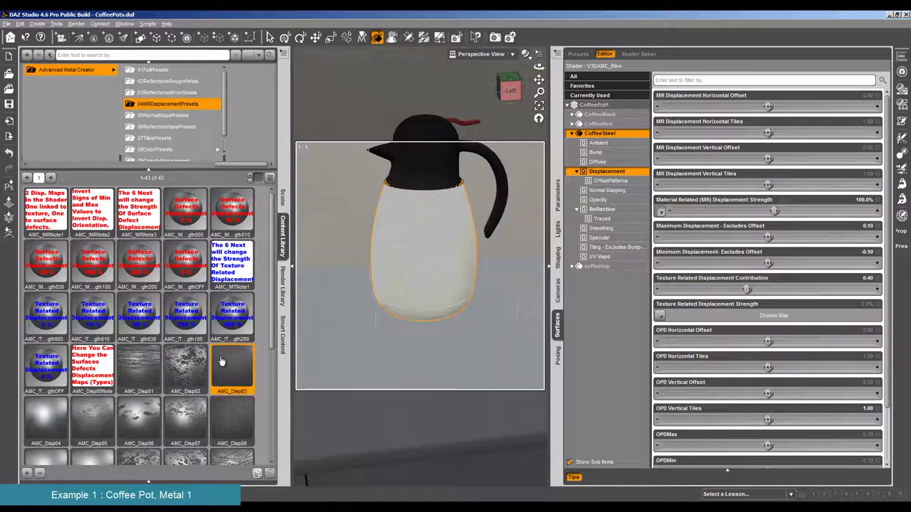
double_click(220, 361)
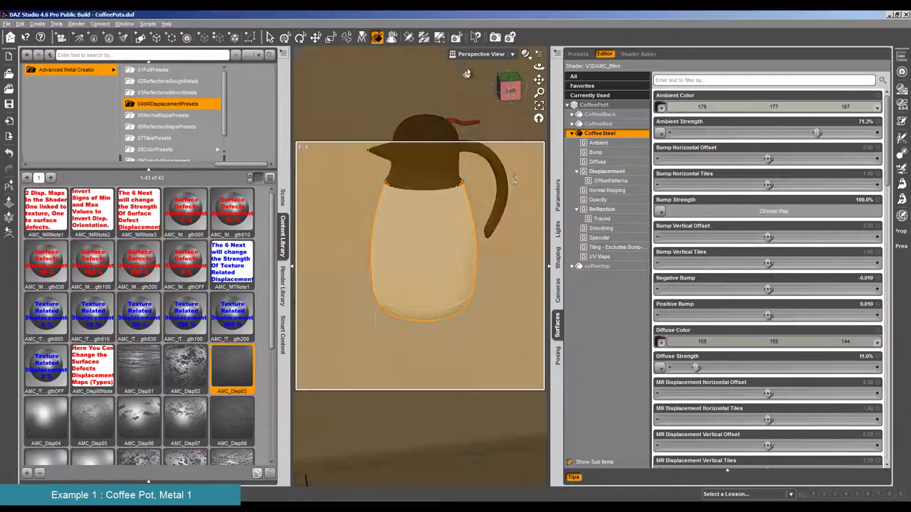
Step: Use CoffeeM.jpg for texture-related displacement at 61.9% and start a test render
click(605, 172)
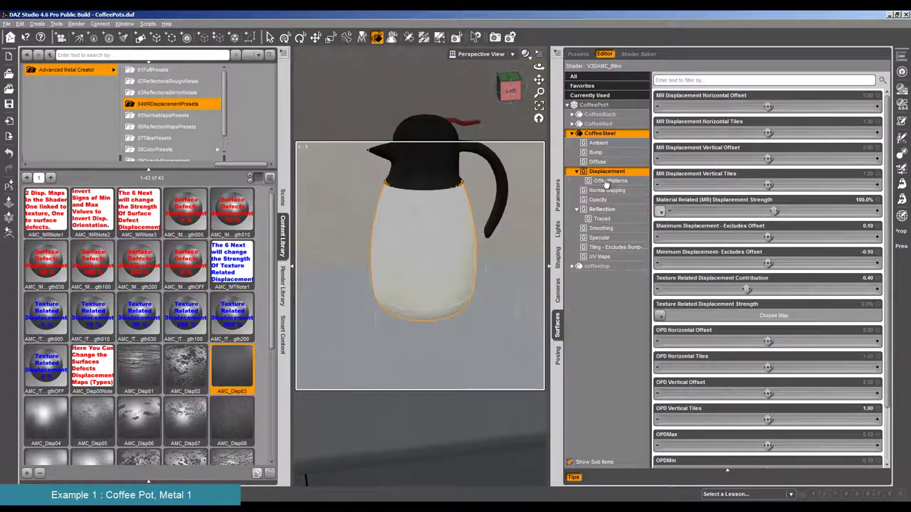
click(661, 212)
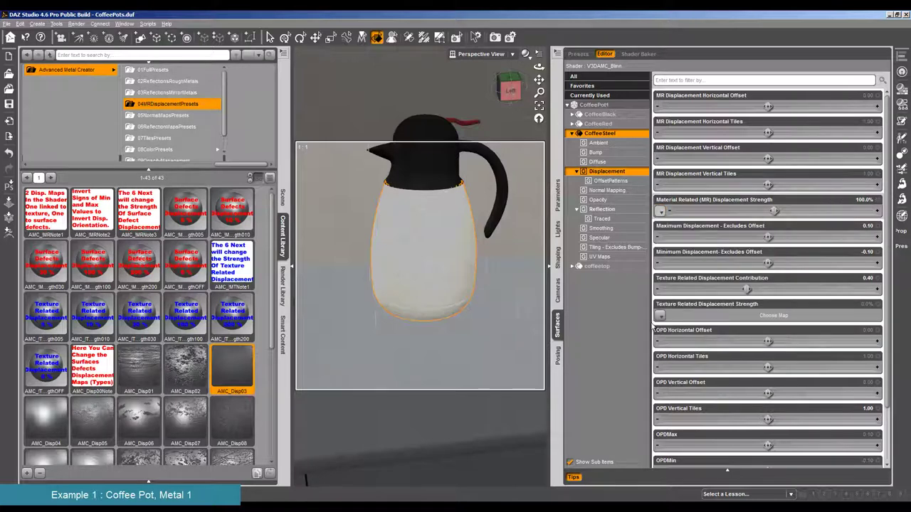
click(660, 317)
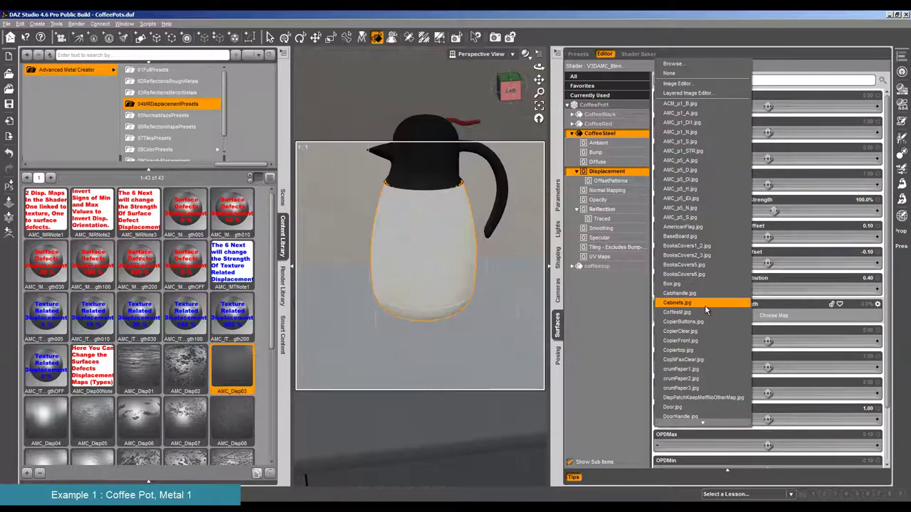
click(677, 312)
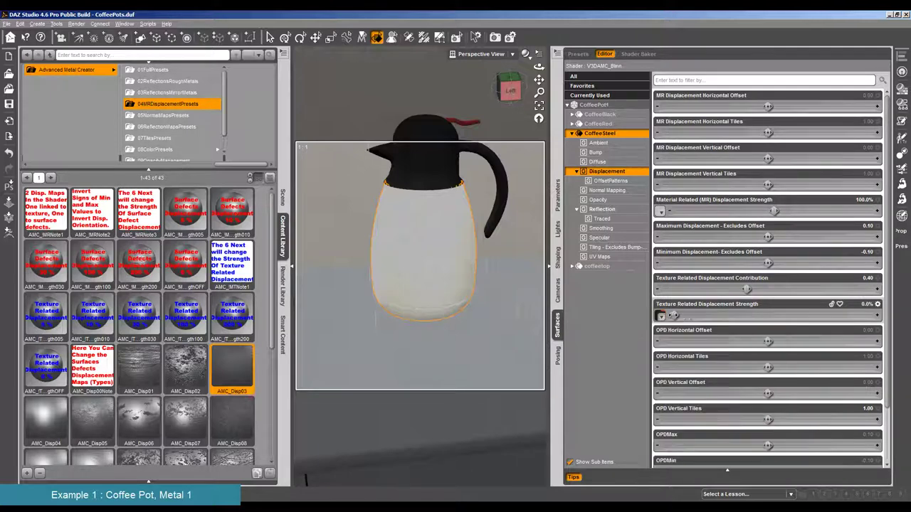
drag(674, 316, 737, 316)
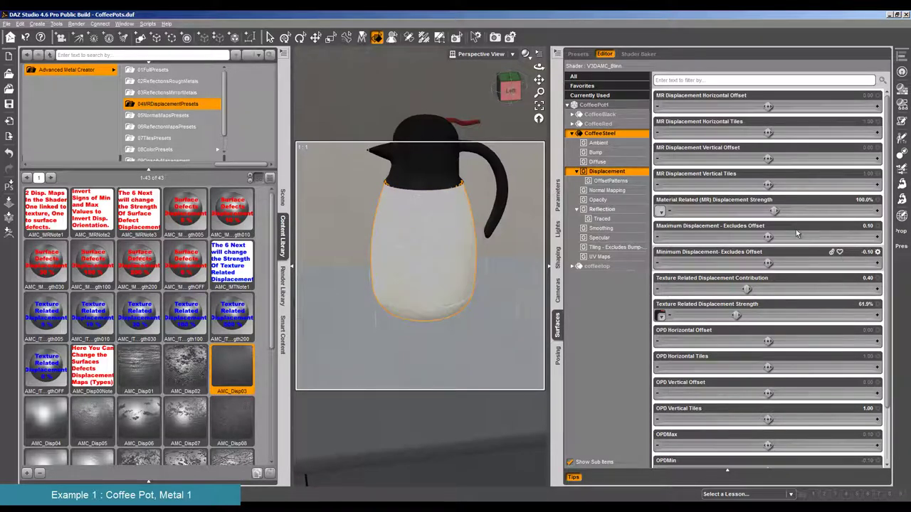
click(76, 24)
click(84, 32)
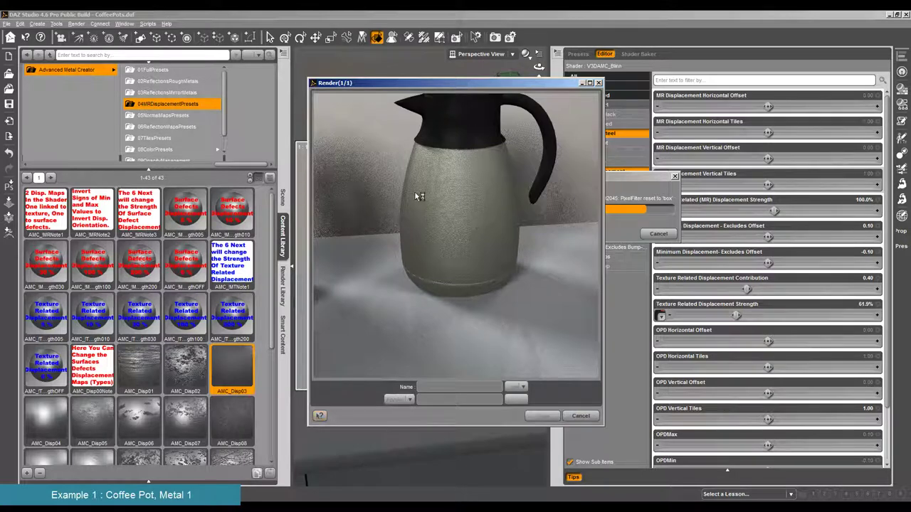
Step: Cancel the running test render and set MR Displacement Strength to 20%
click(581, 416)
click(436, 269)
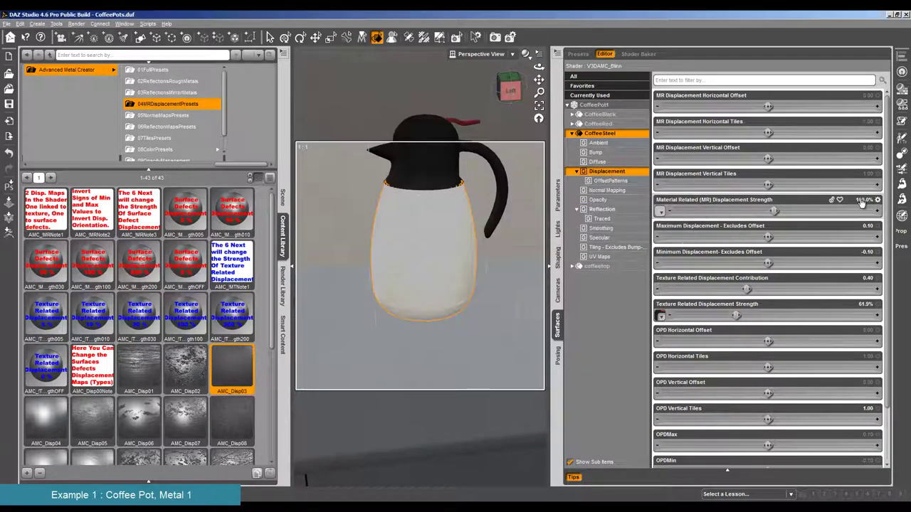
text(20)
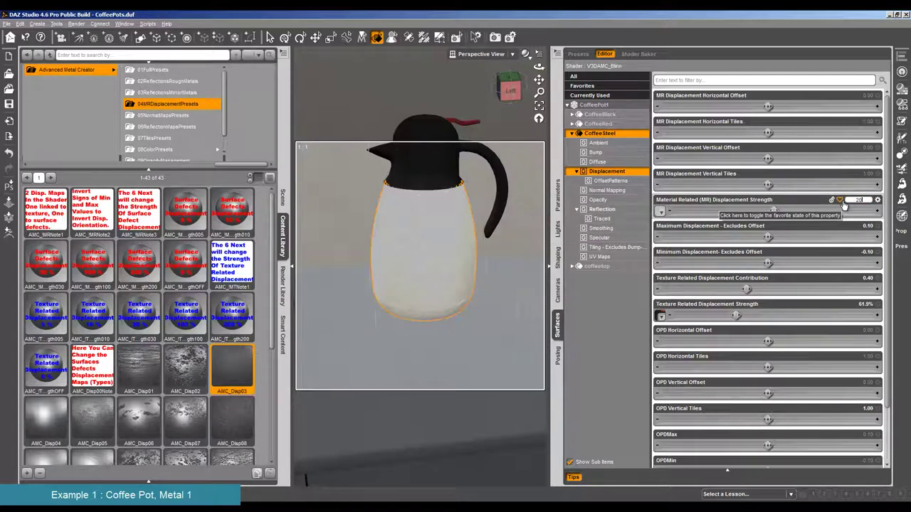
key(Return)
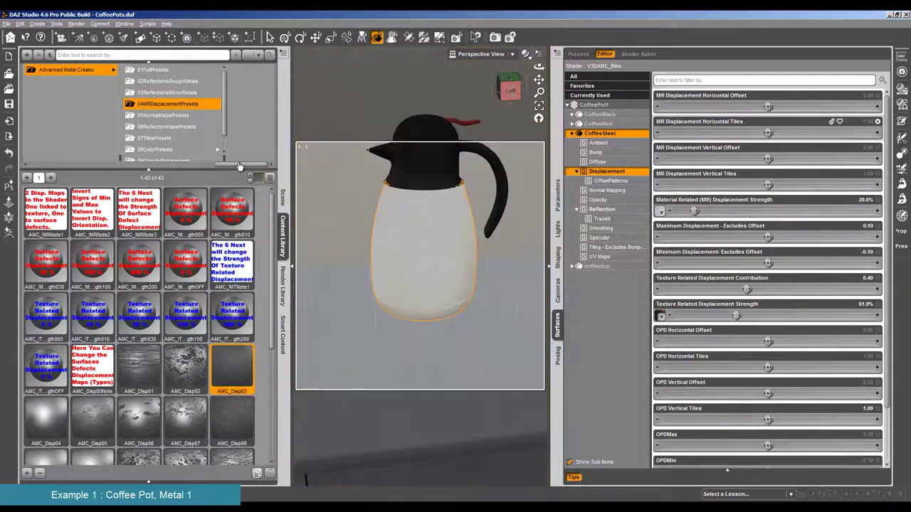
Step: Apply a 03ReflectionsMirrorMetals bump and reflection preset to the pot and render a test
click(163, 92)
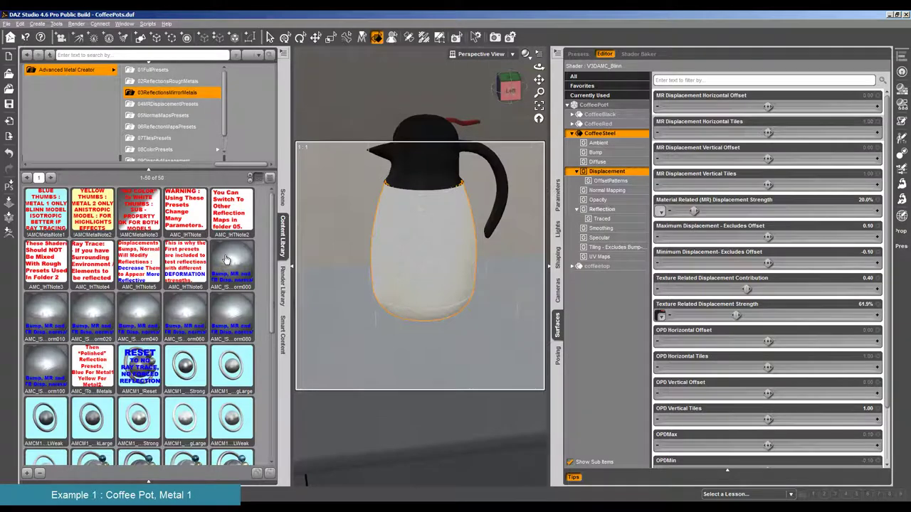
double_click(95, 320)
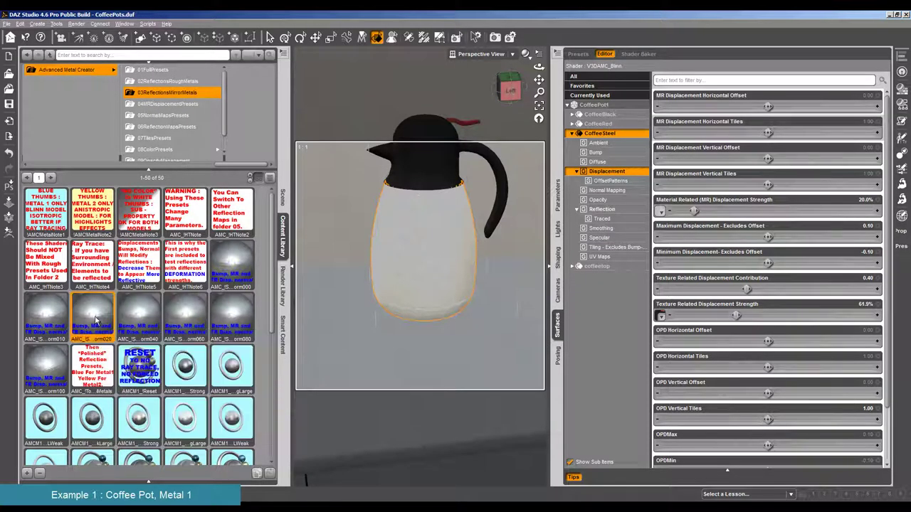
click(76, 24)
click(79, 34)
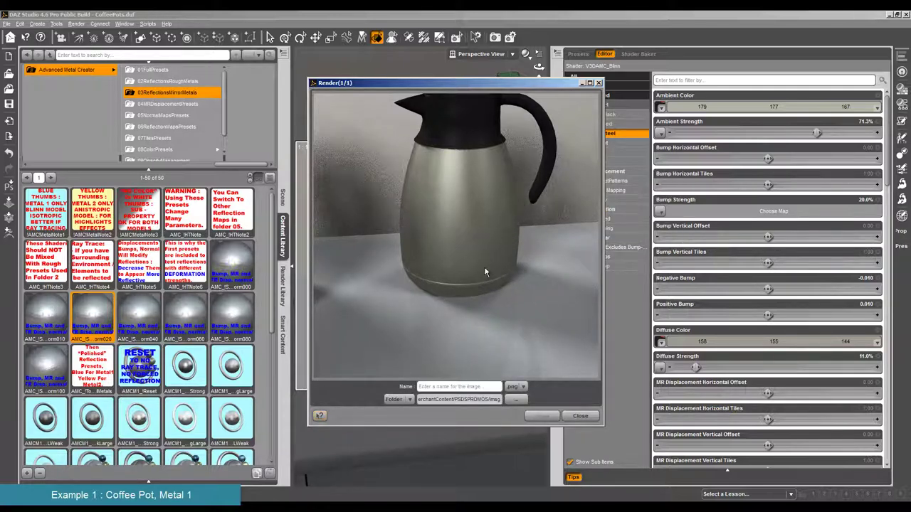
Step: Close the render, apply the weaker orm010 reflection preset (10% bump), and start a test render
click(580, 416)
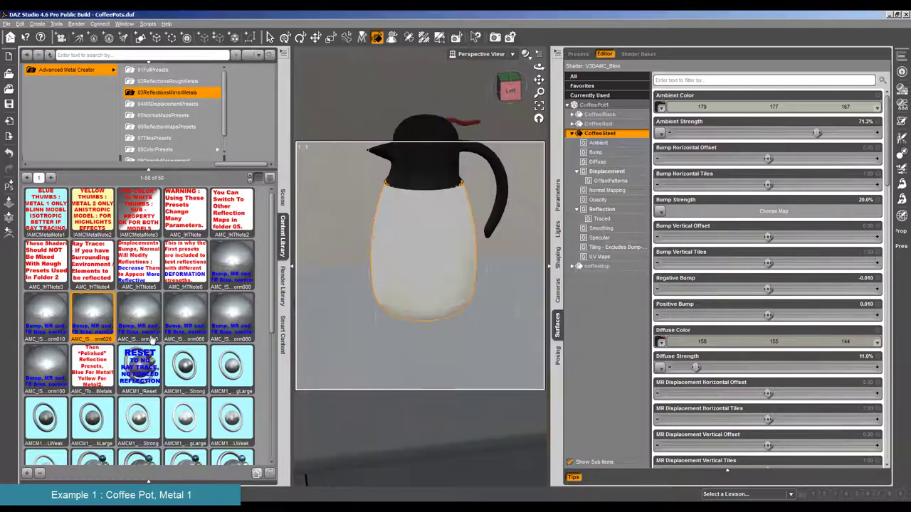
click(48, 322)
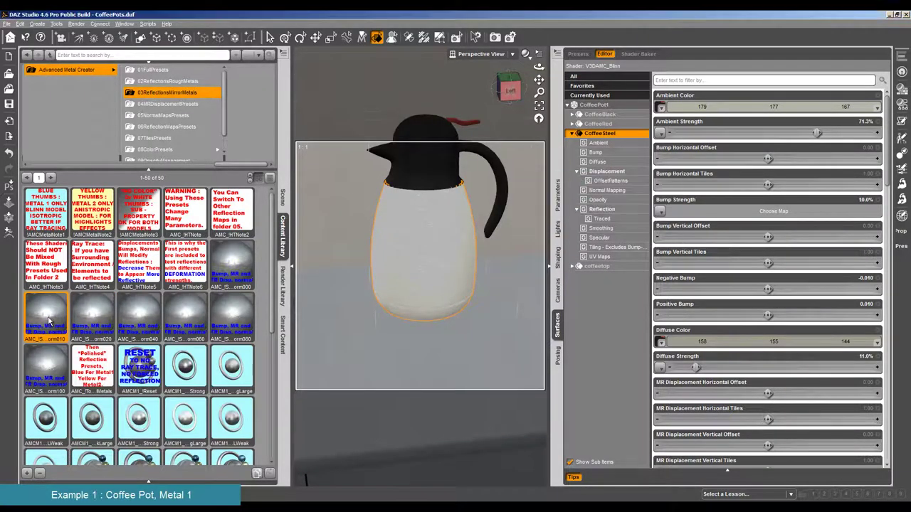
click(76, 24)
click(92, 41)
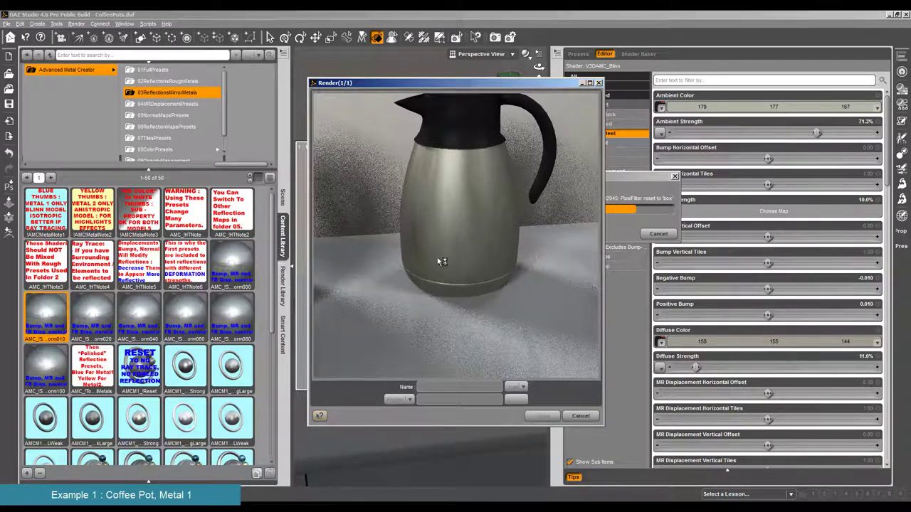
Step: Cancel the partly drawn test render and return to the scene viewport
click(581, 416)
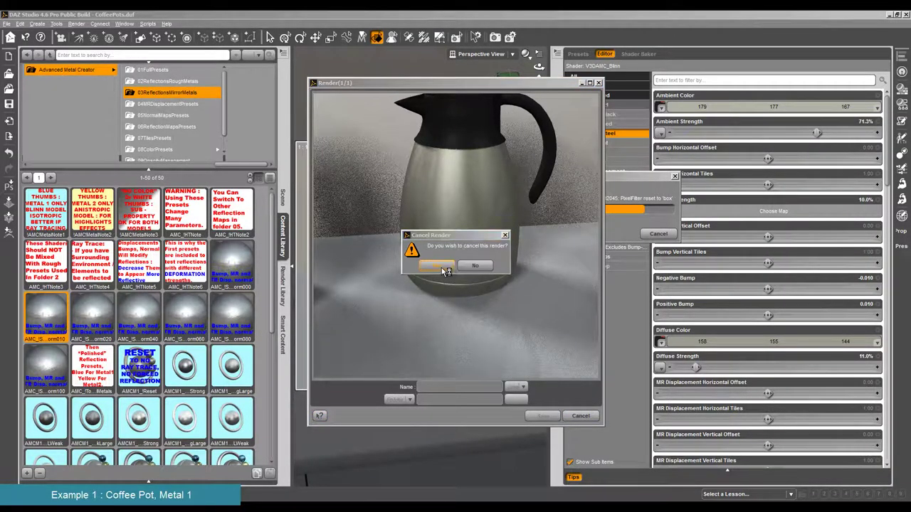
click(441, 267)
scroll(427, 338, down, 3)
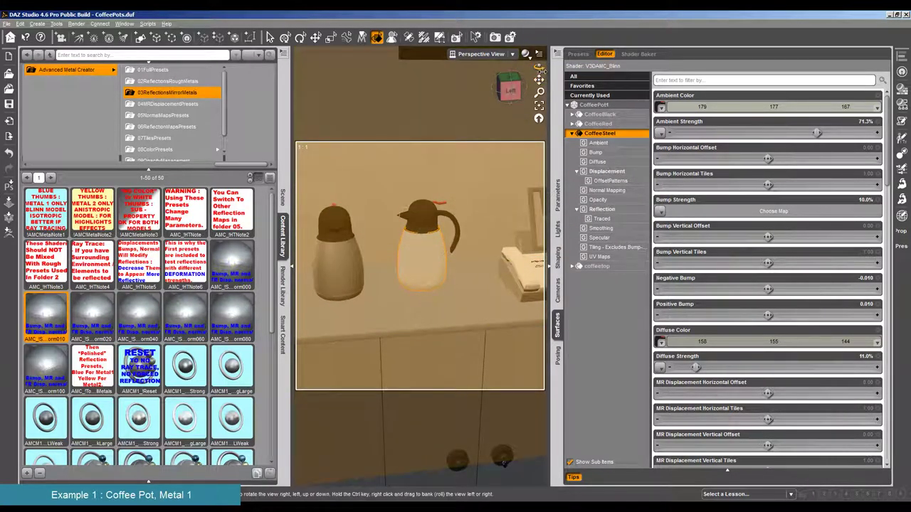
drag(539, 69, 530, 74)
click(76, 23)
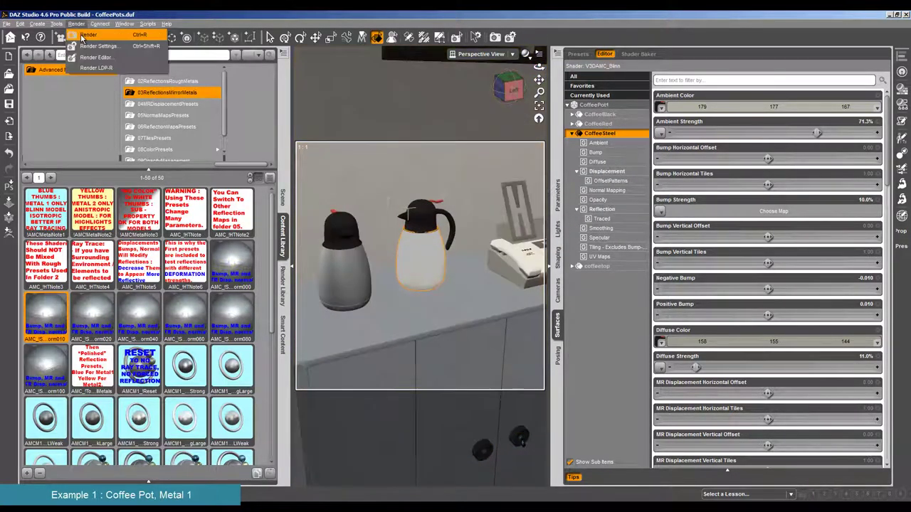
click(85, 35)
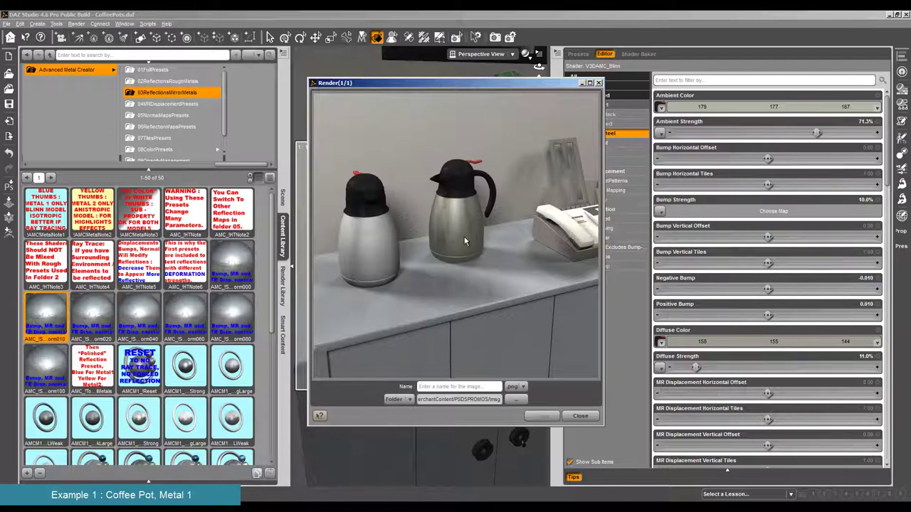
click(580, 418)
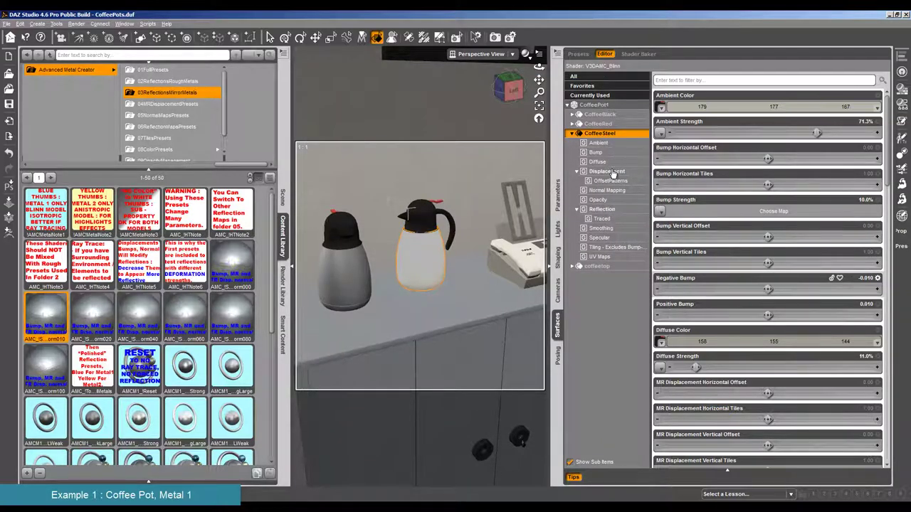
Step: Set CoffeeSteel's UVed Reflection Strength On Map 2 colour to grey 101 and render a test
click(618, 212)
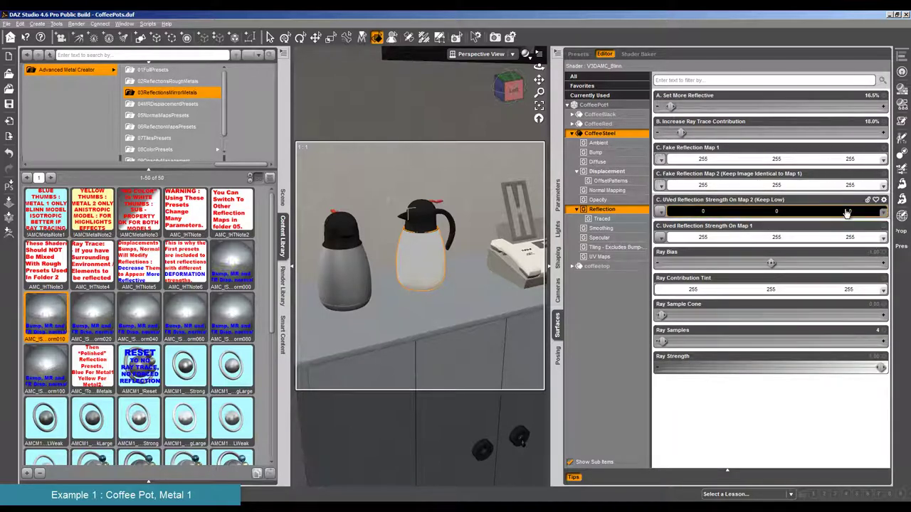
click(790, 213)
click(562, 249)
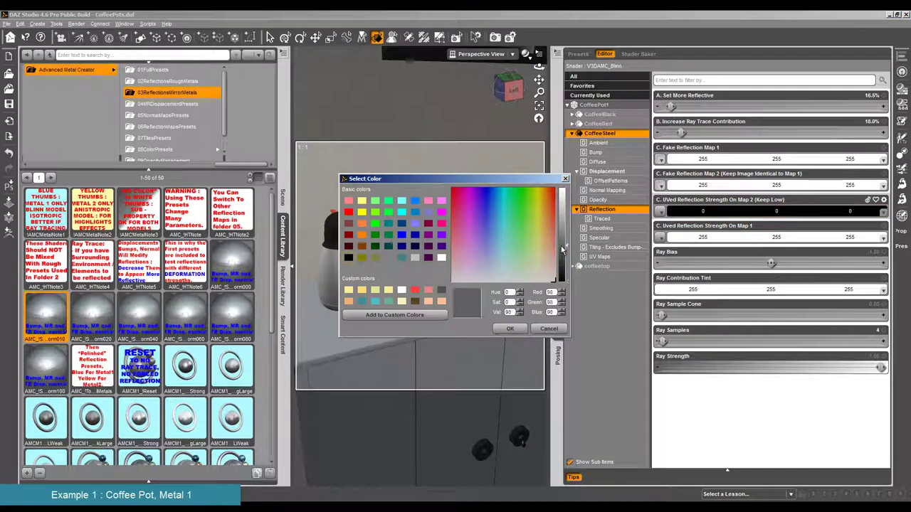
mouse_move(562, 249)
mouse_down()
mouse_move(562, 260)
mouse_move(563, 244)
mouse_up()
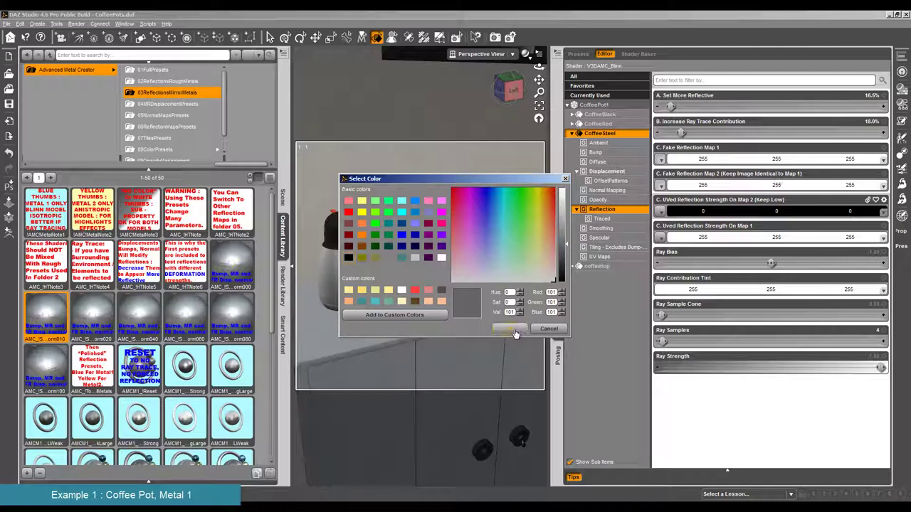
click(510, 328)
click(77, 24)
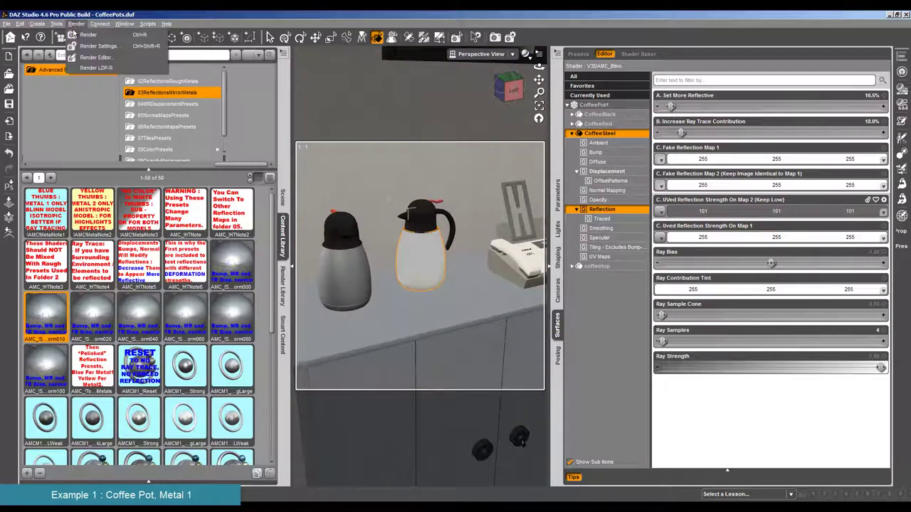
click(89, 35)
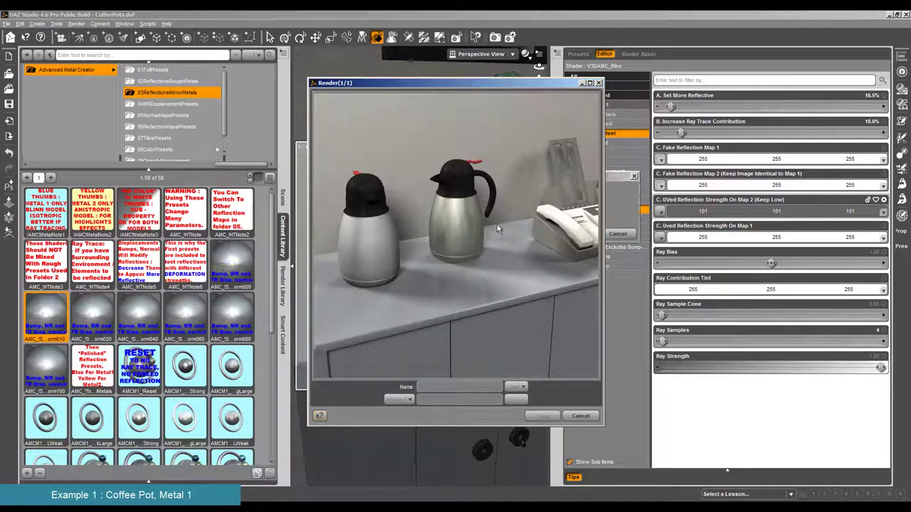
Step: Close the test render, render and close a close-up of the steel pot, then glance at Photoshop
click(581, 417)
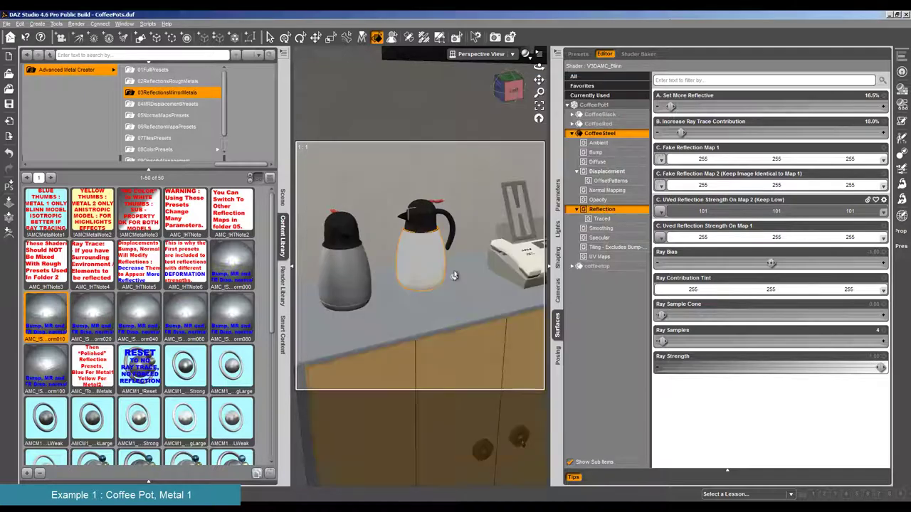
click(74, 24)
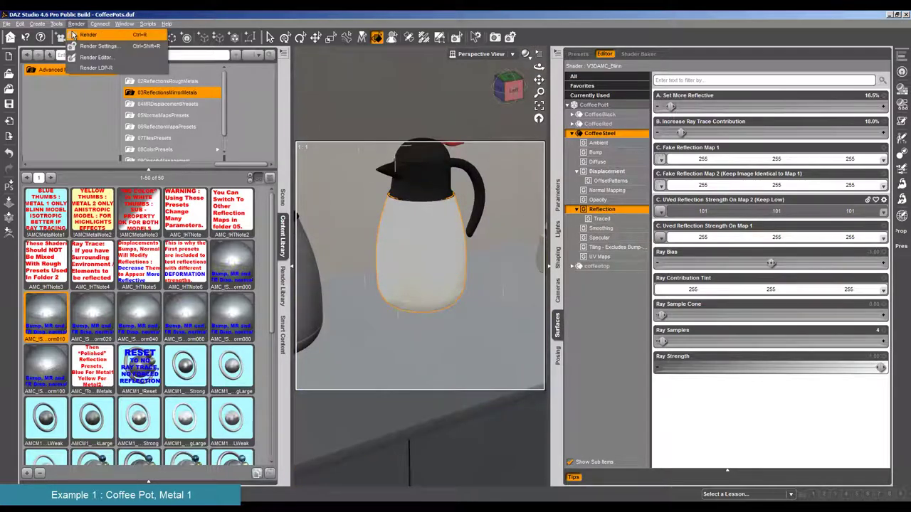
click(89, 30)
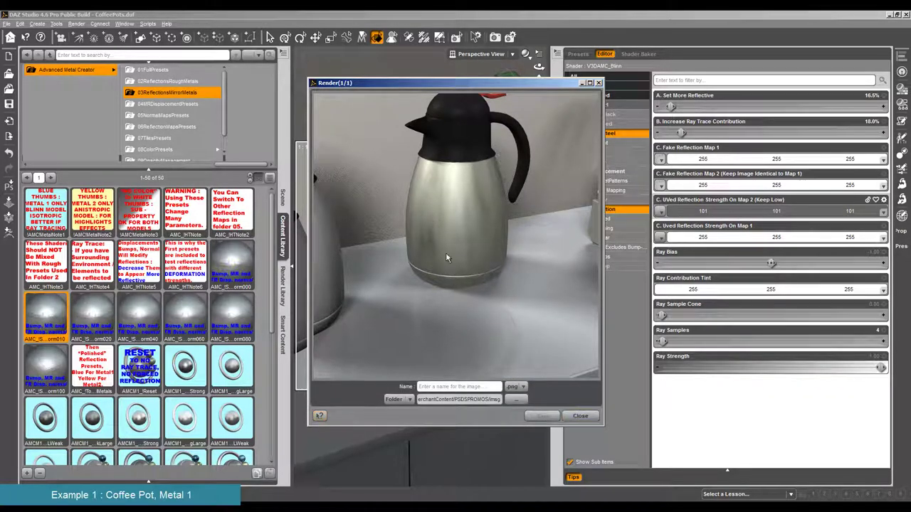
click(574, 416)
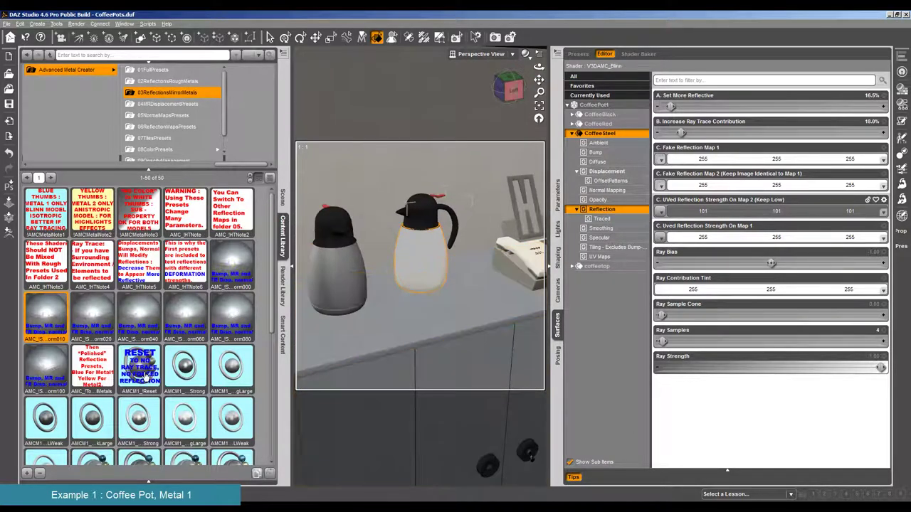
key(alt+Tab)
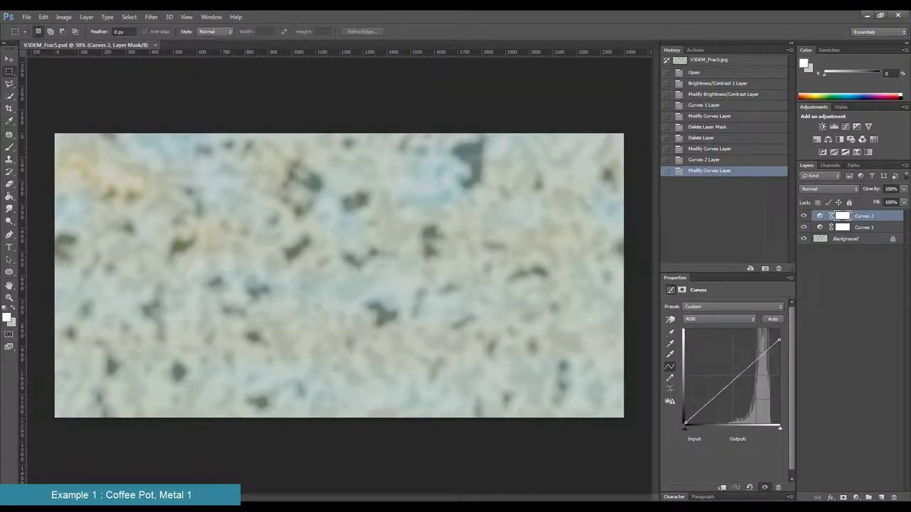
key(alt+Tab)
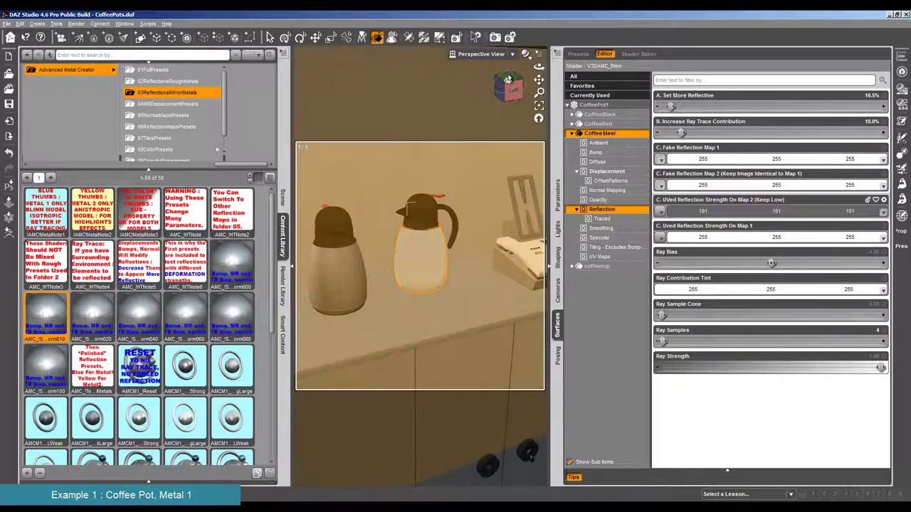
click(335, 291)
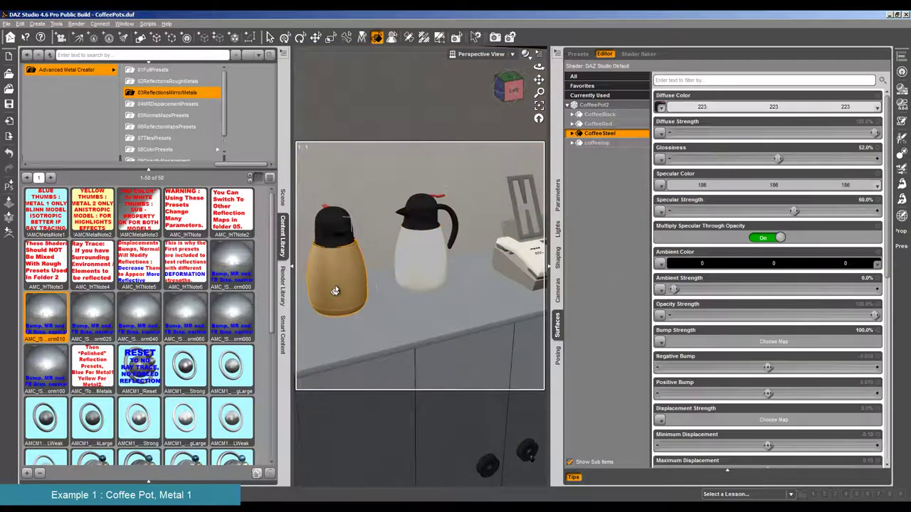
click(436, 268)
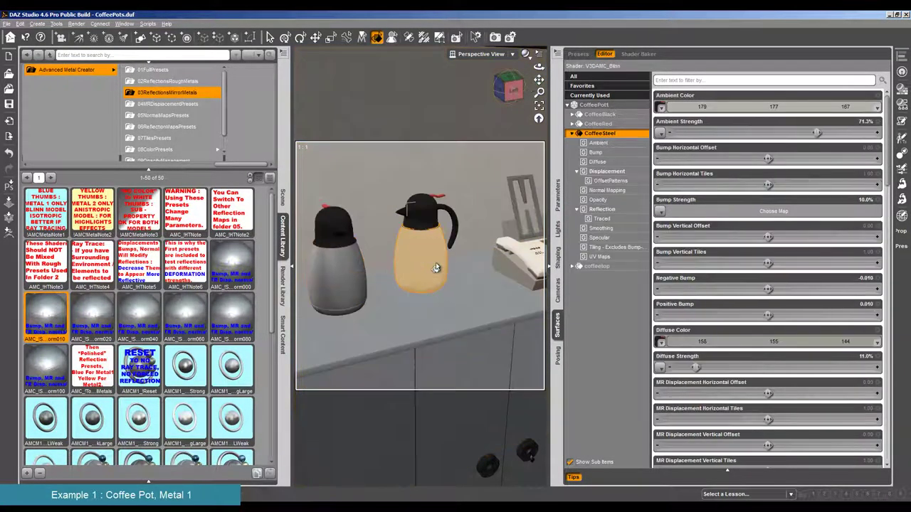
click(620, 210)
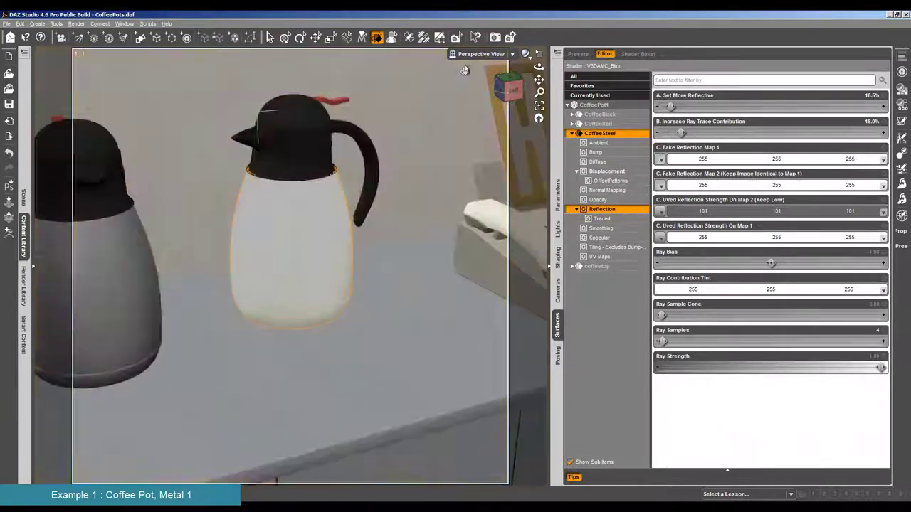
Step: Render and review both coffee pots, close the render, and show CoffeeSteel's Ambient settings
click(76, 23)
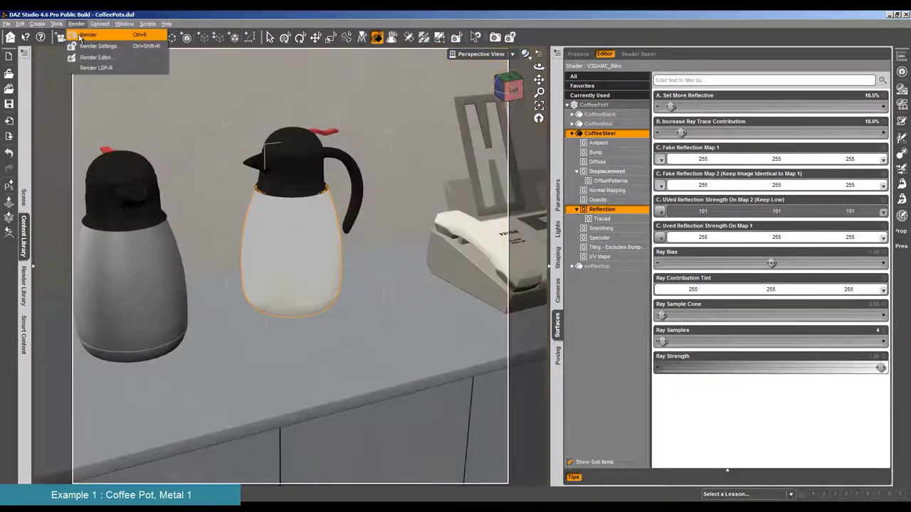
click(84, 35)
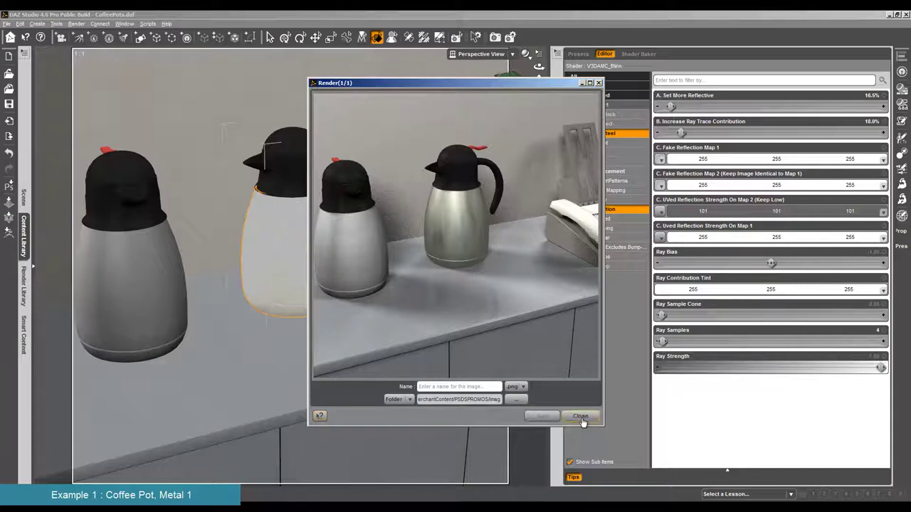
click(579, 416)
click(610, 145)
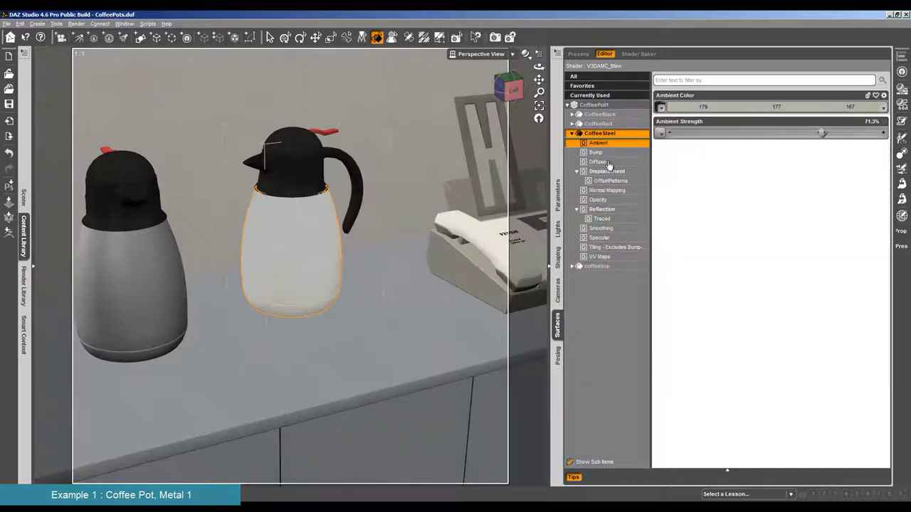
Step: Lighten CoffeeSteel's Ambient Color to warm grey 186/180/165, then show its Reflection settings
click(854, 108)
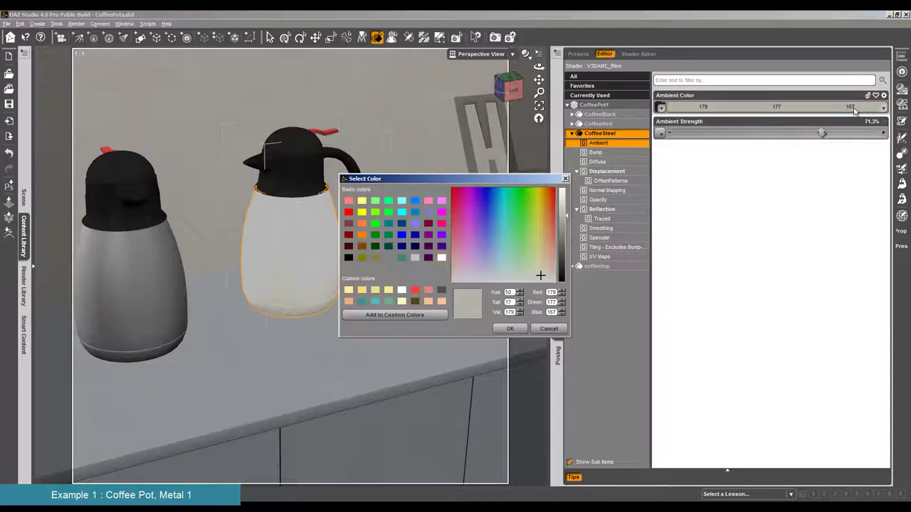
click(563, 219)
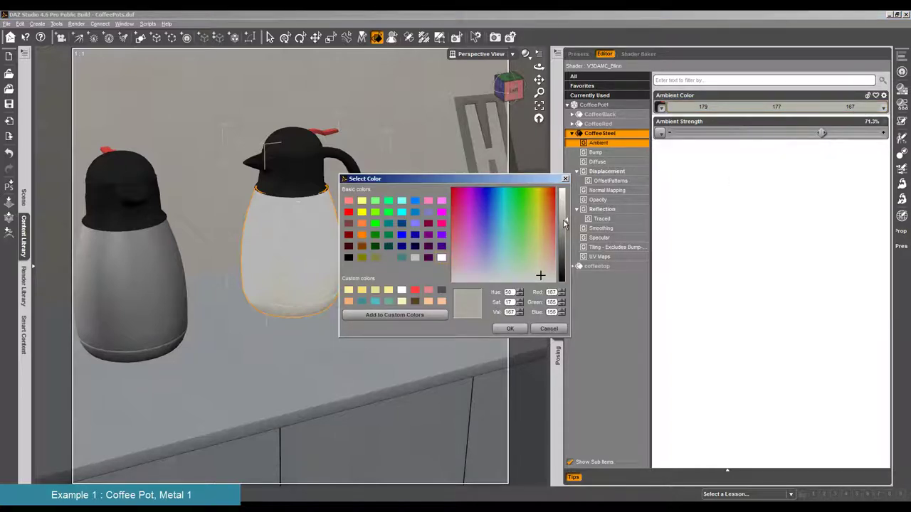
drag(563, 219, 564, 215)
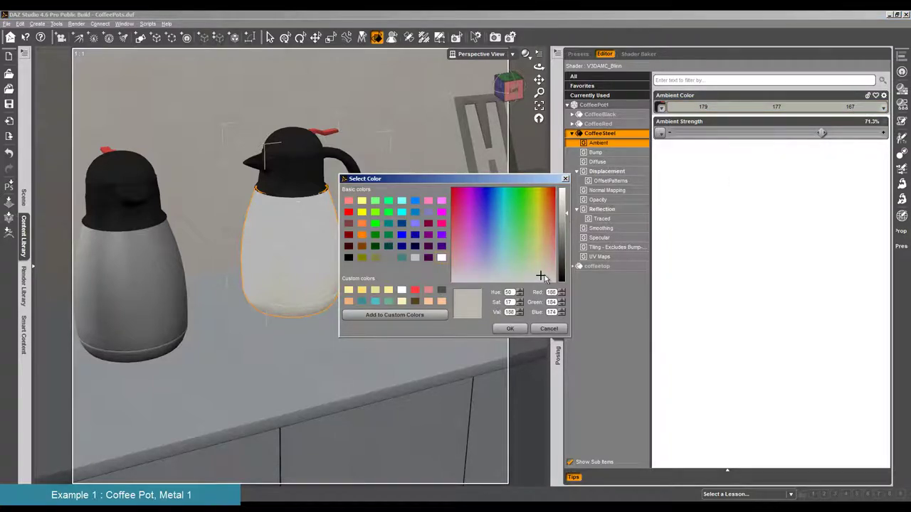
click(518, 328)
click(605, 210)
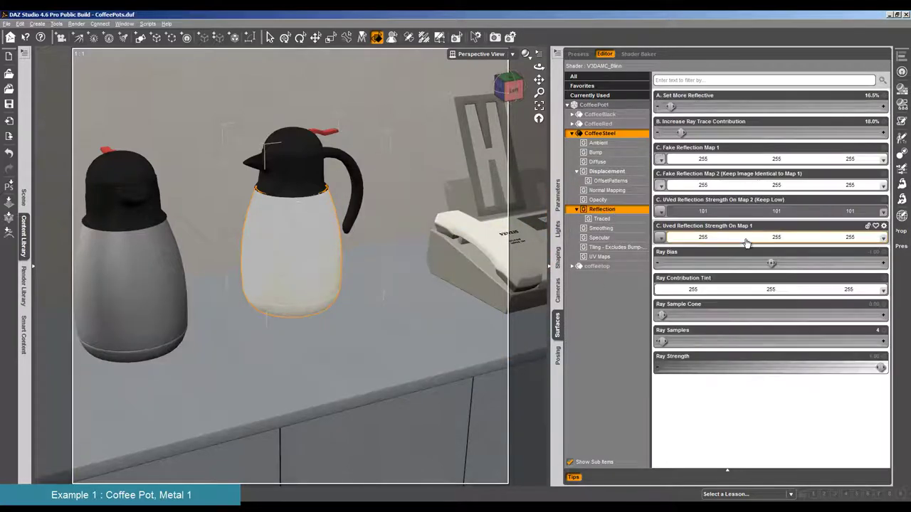
Step: Tint Fake Reflection Map 1 to 255/241/226 and Map 2 to 255/248/235, and pick a cream Ray Contribution Tint
click(863, 159)
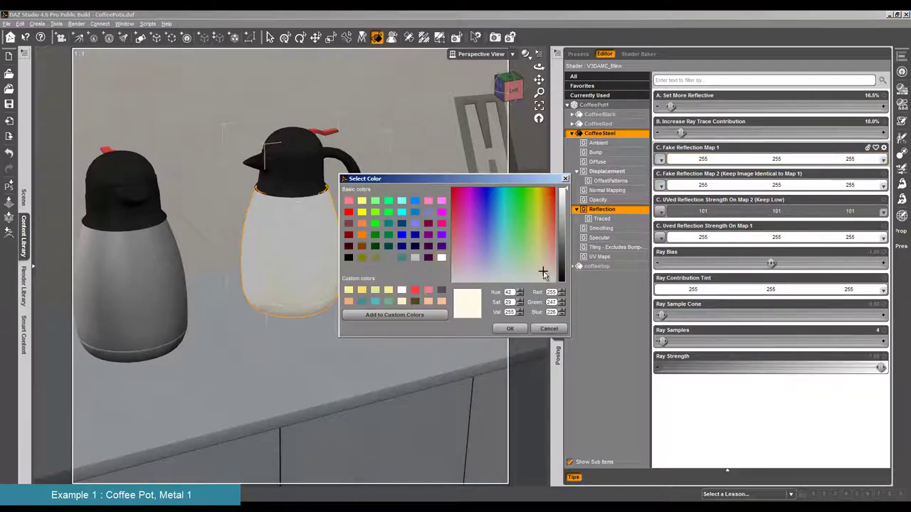
click(509, 328)
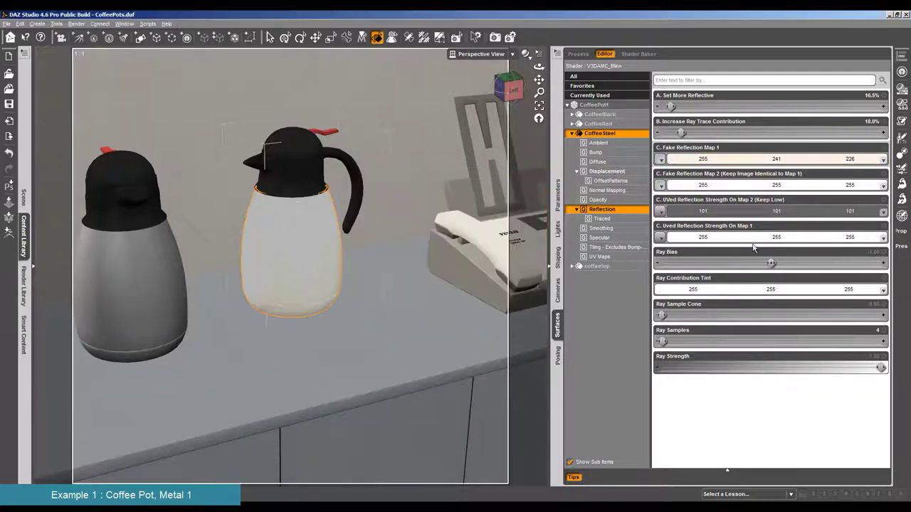
click(703, 185)
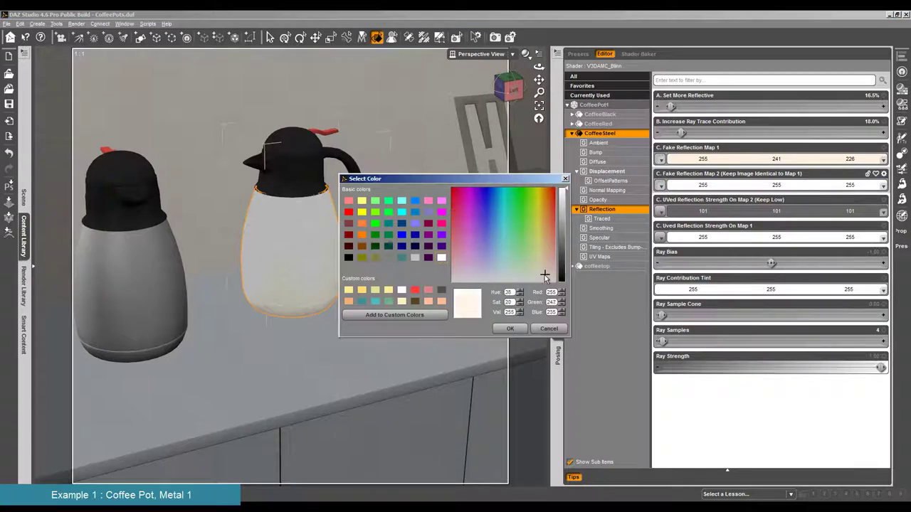
click(509, 328)
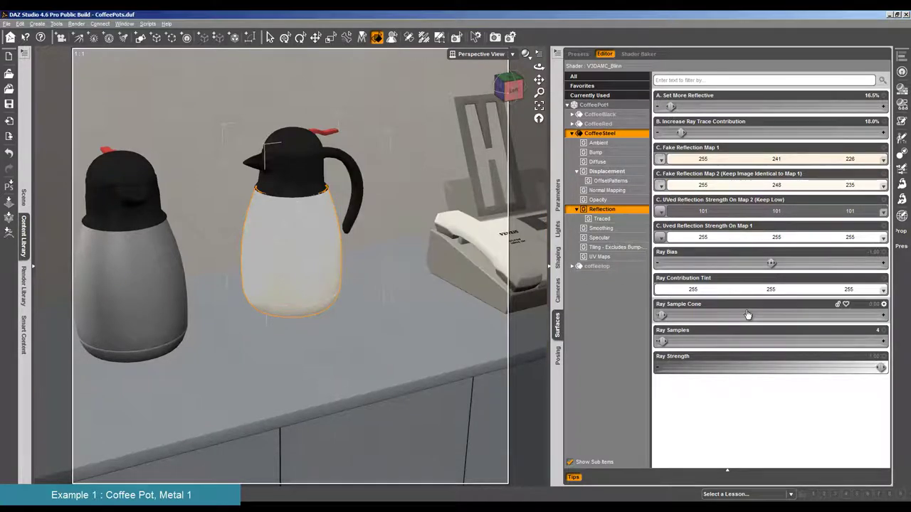
click(848, 290)
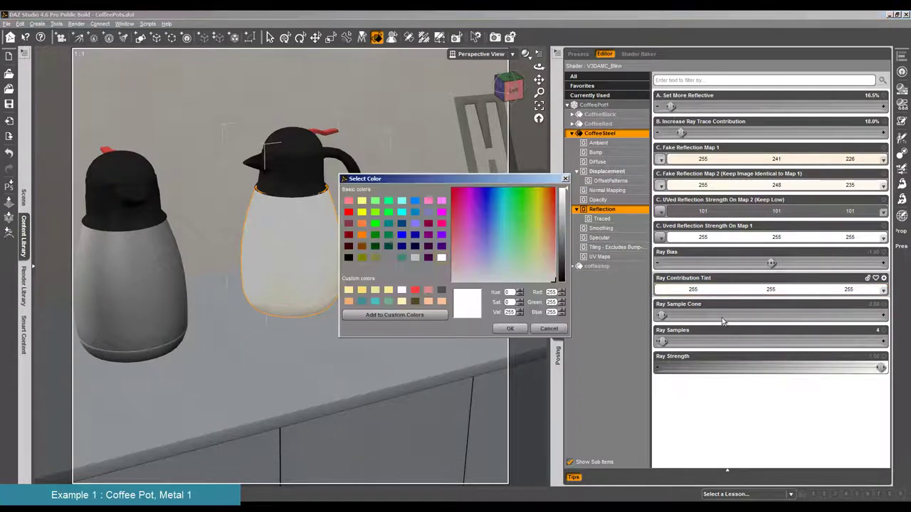
click(544, 275)
Step: Apply Ray Contribution Tint 255/251/243, render a test of both pots, and close it
click(509, 328)
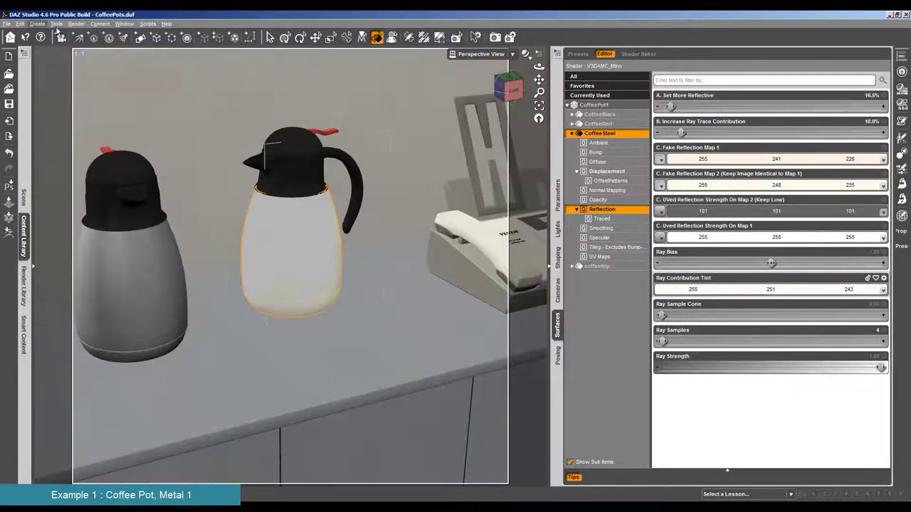
click(76, 23)
click(86, 34)
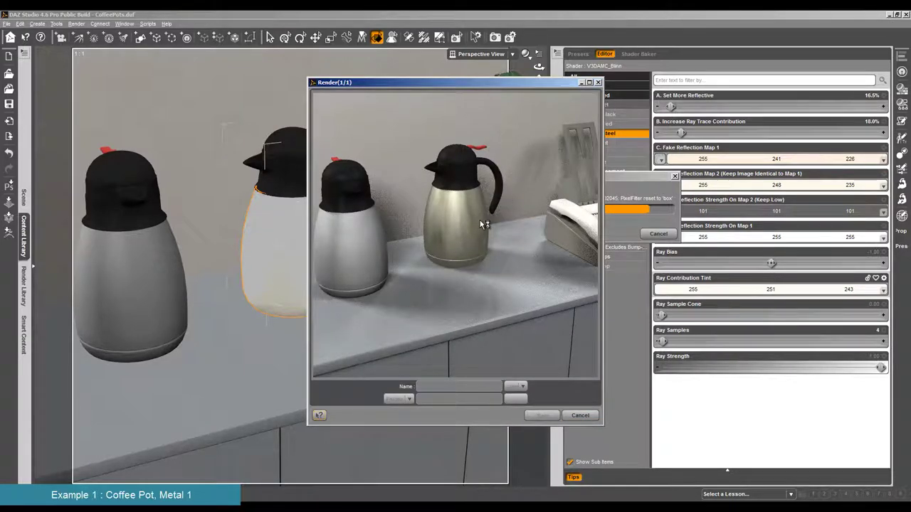
click(585, 418)
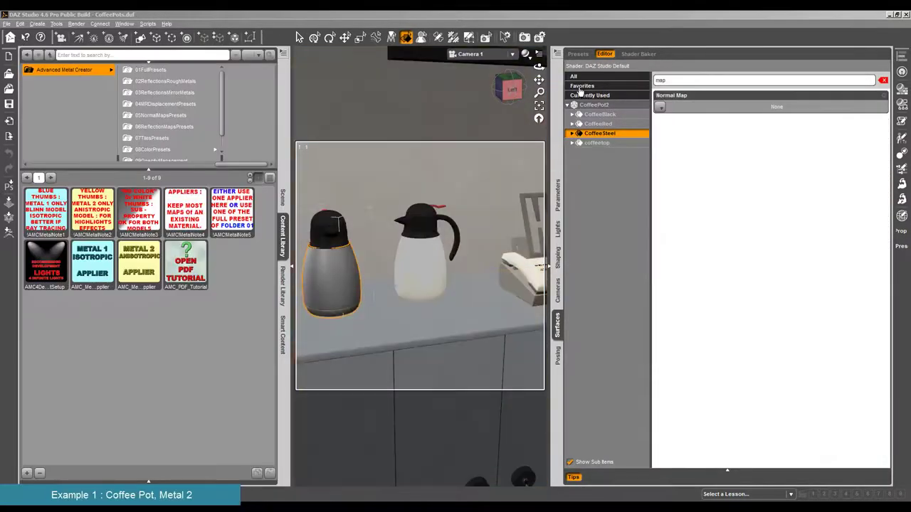
Step: Apply the METAL 2 ANISOTROPIC APPLIER shader to the left coffee pot
drag(342, 299, 367, 311)
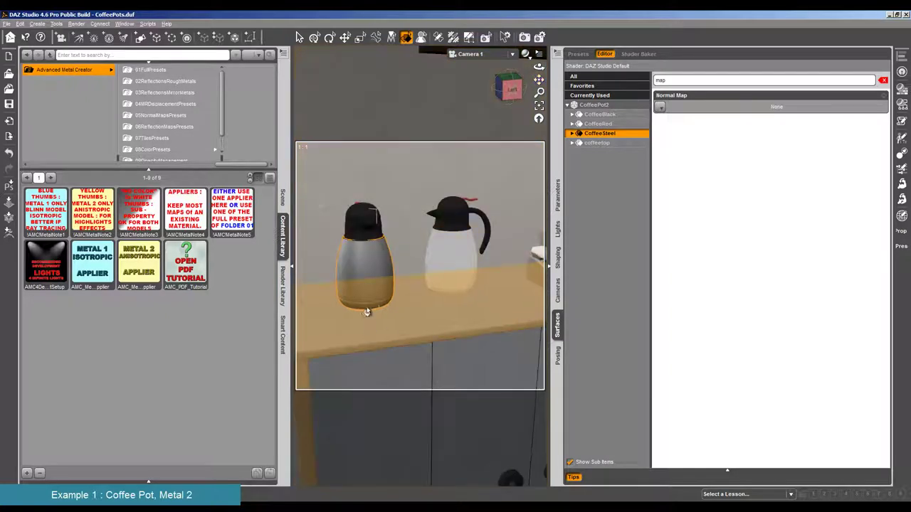
click(369, 290)
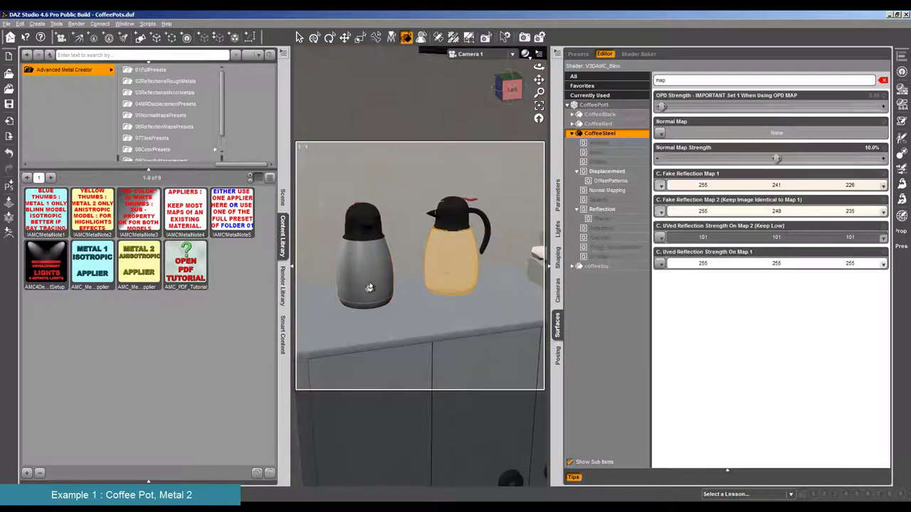
click(84, 272)
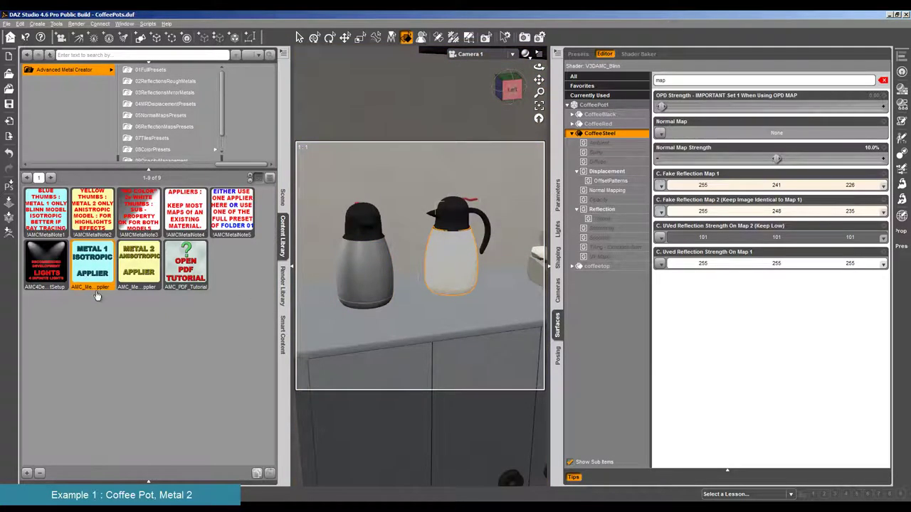
click(343, 285)
double_click(146, 268)
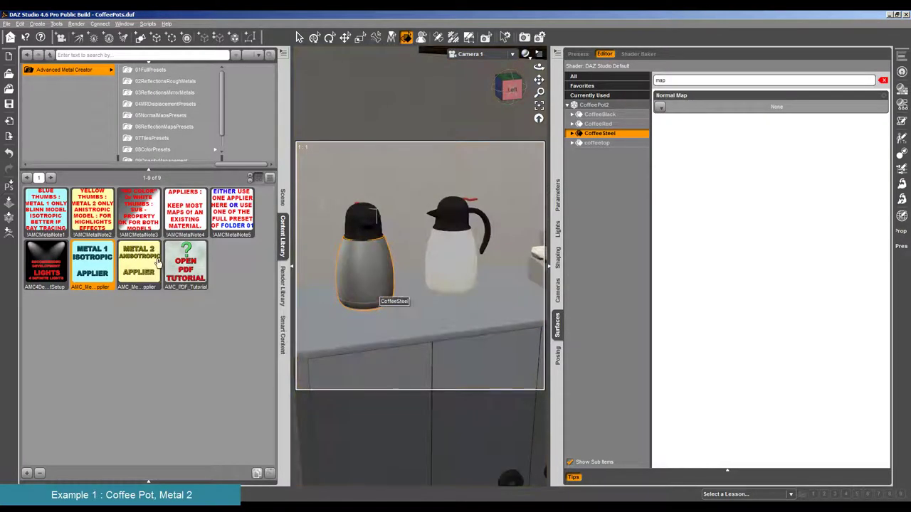
Step: Start a test render, cancel it partway, and reselect the right coffee pot
click(76, 23)
click(89, 43)
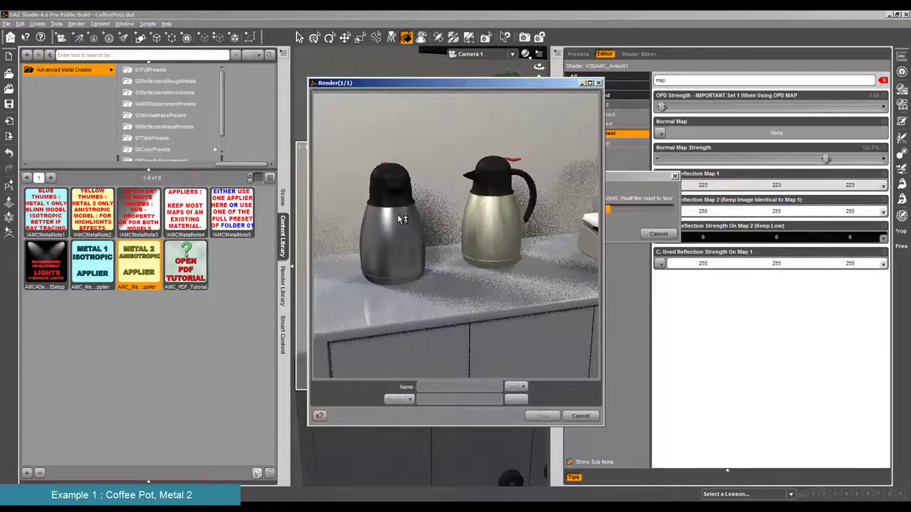
click(590, 416)
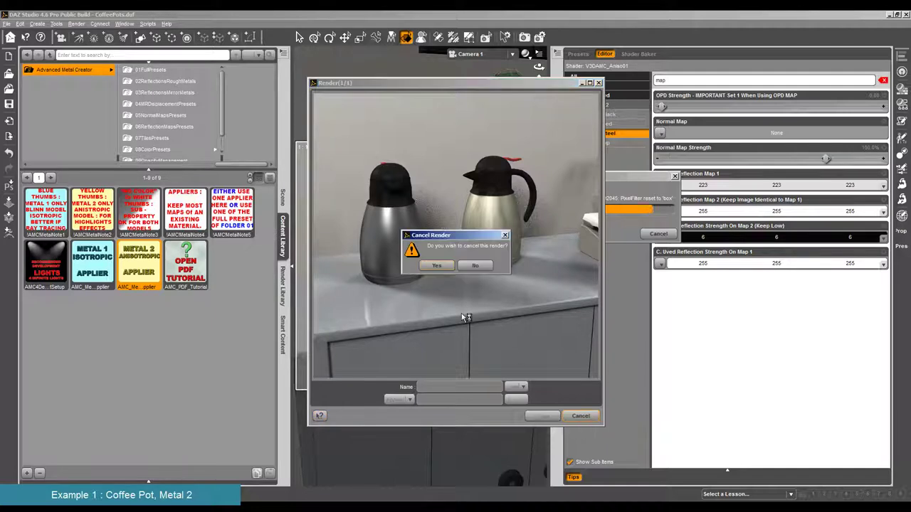
click(428, 266)
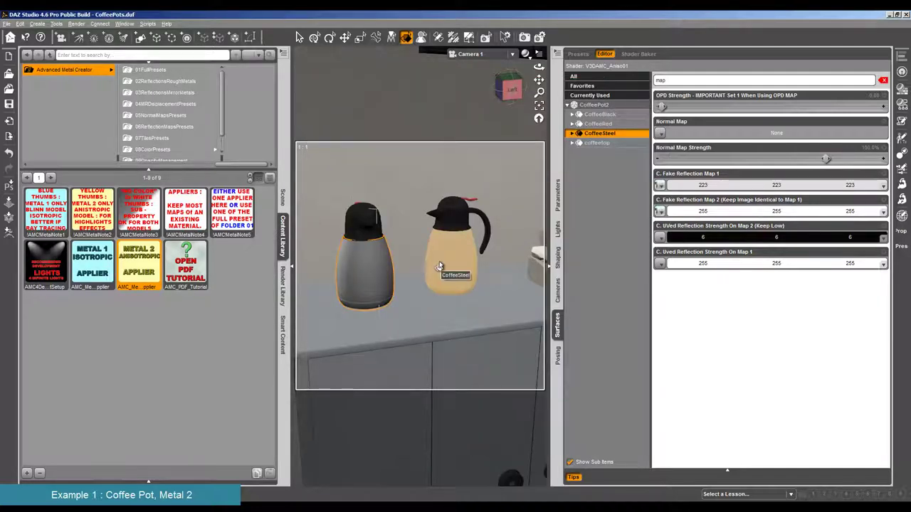
click(443, 267)
Step: Copy the right pot's CoffeeSteel surface settings and paste them onto the left pot's CoffeeSteel
right_click(617, 137)
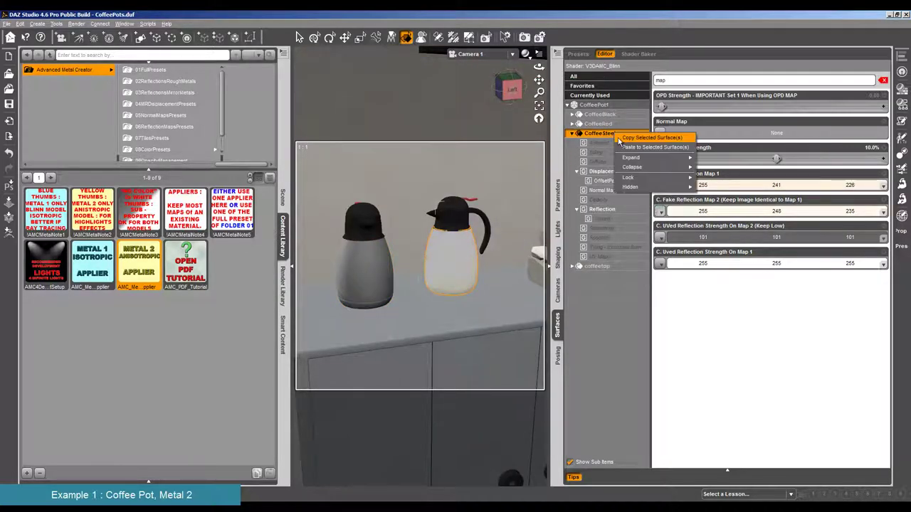
click(619, 138)
click(364, 256)
click(600, 133)
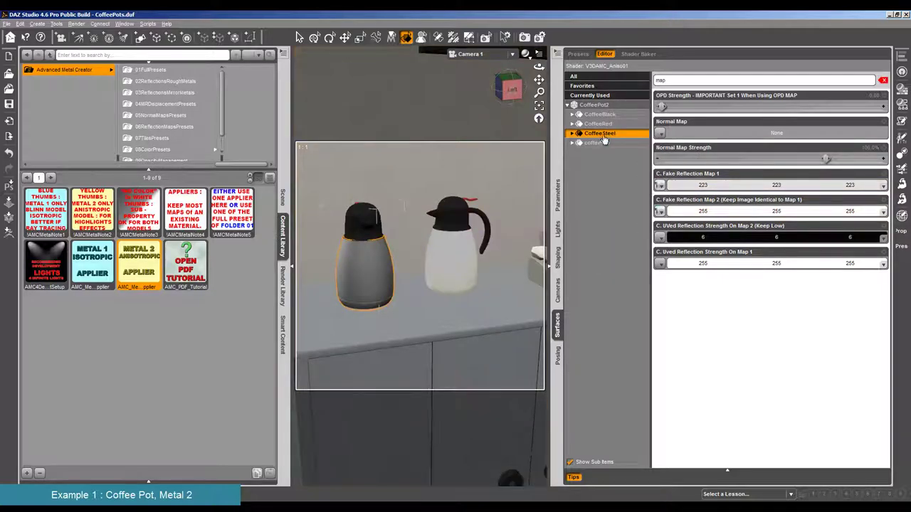
right_click(603, 141)
click(627, 150)
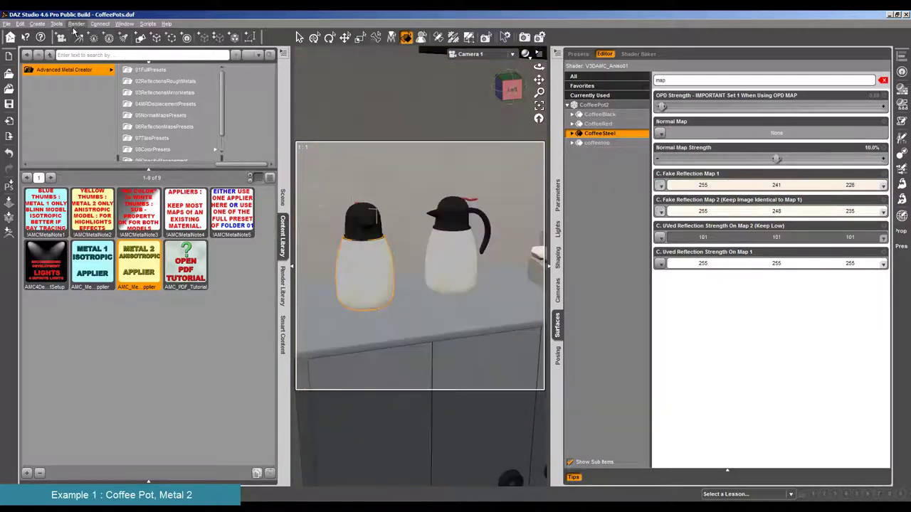
Step: Render both pots with matching steel, close the render, and expand the left pot's CoffeeSteel groups
click(76, 24)
click(89, 34)
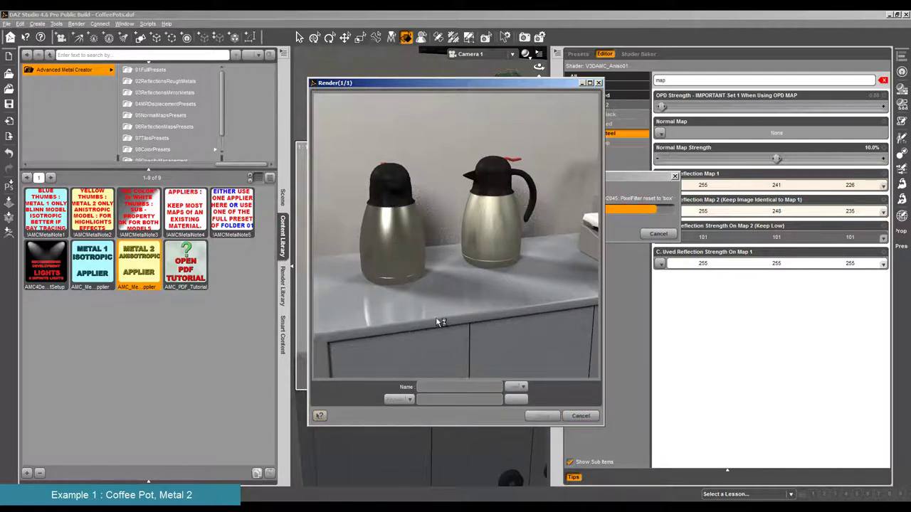
click(581, 418)
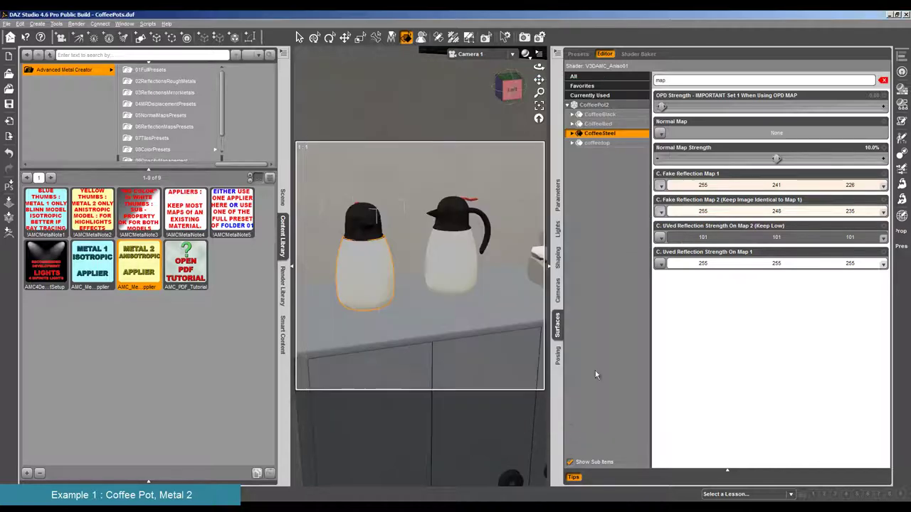
click(573, 133)
Step: Bring up the left pot's CoffeeSteel specular settings and lower Specular Strength from 64% to about 30%
click(602, 200)
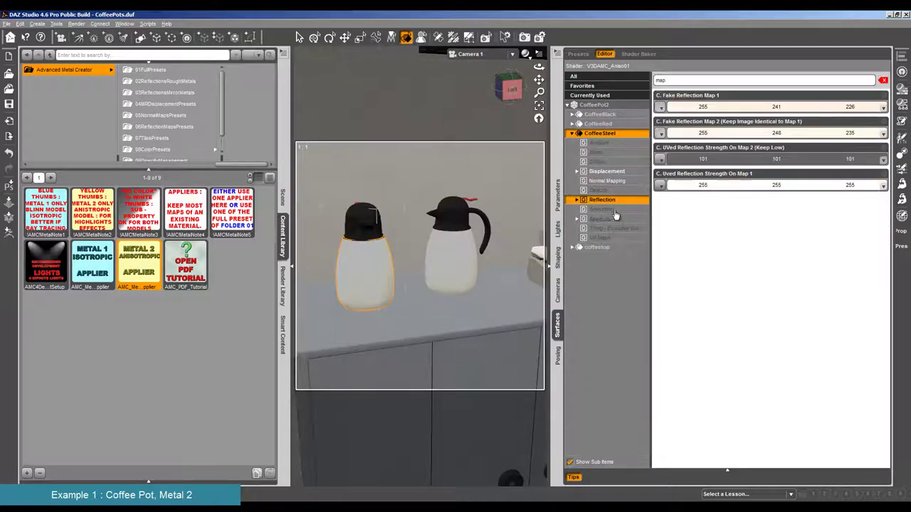
click(883, 79)
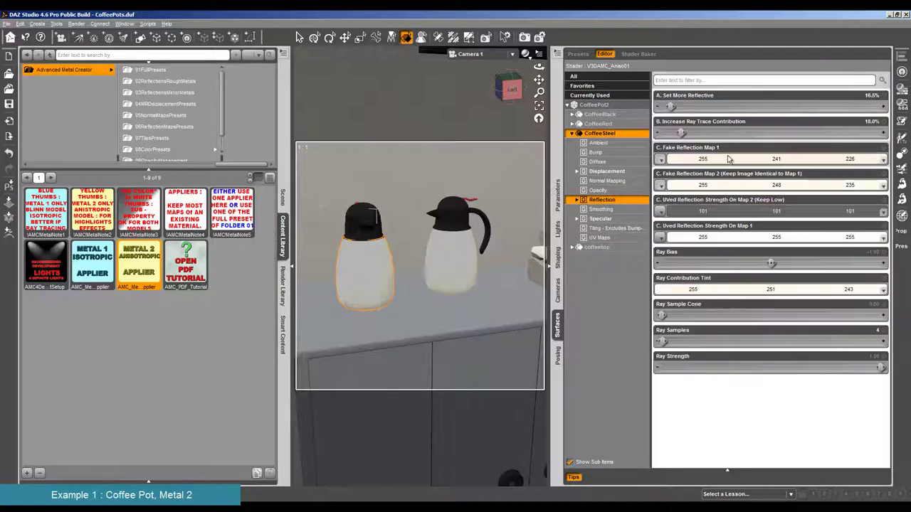
click(621, 219)
click(577, 218)
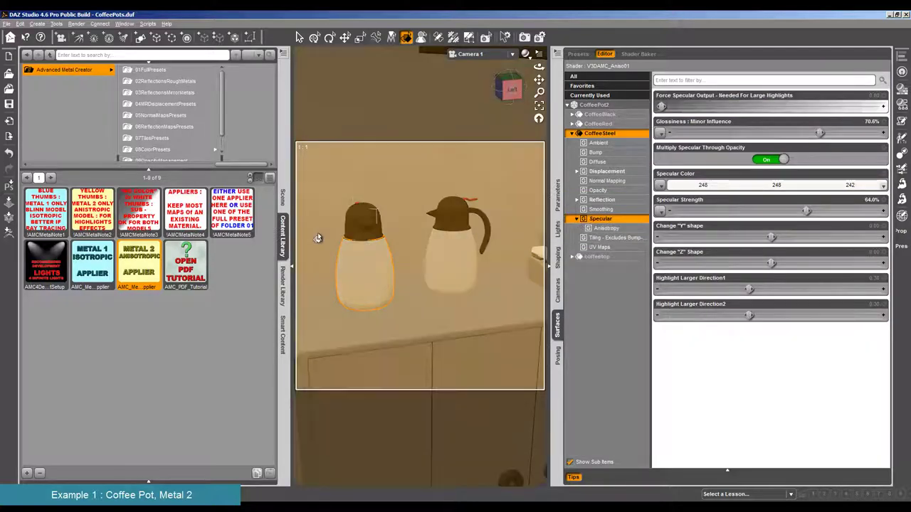
click(369, 288)
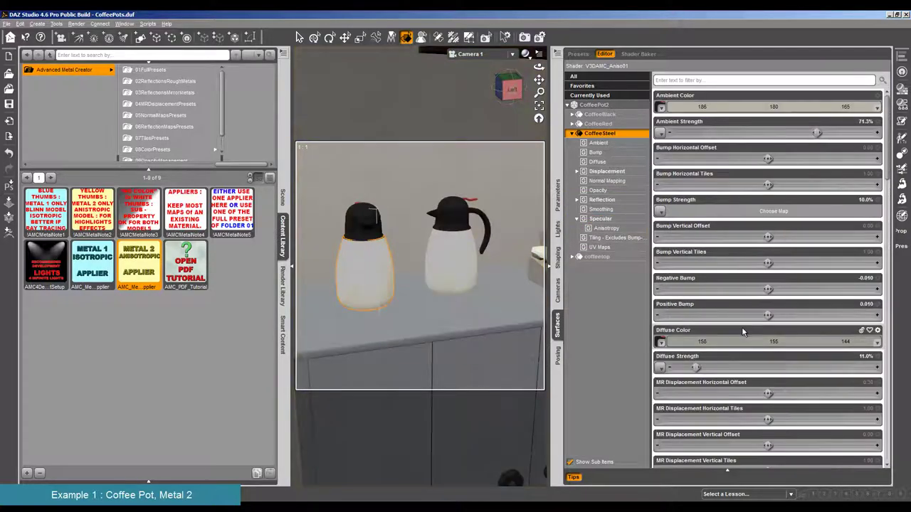
click(619, 221)
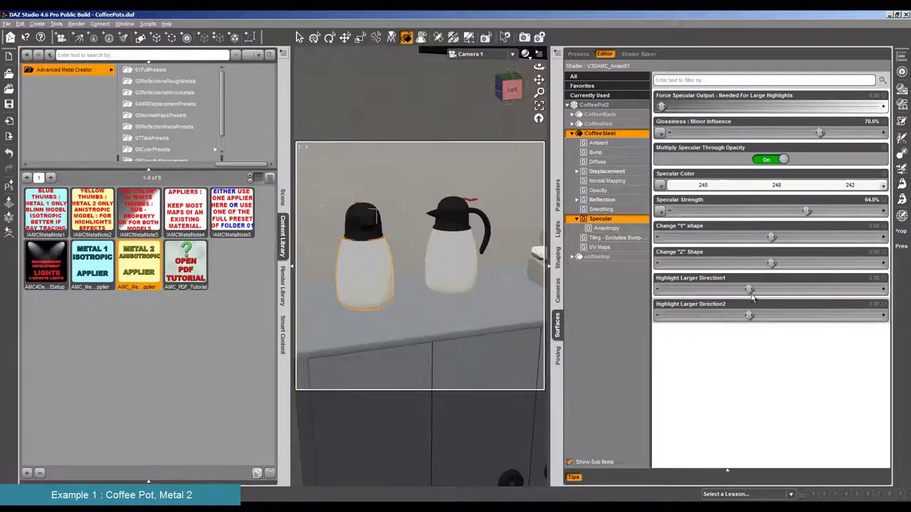
drag(806, 212, 736, 211)
Step: Cancel a test render, drop Specular Strength to near zero, and render again
click(75, 25)
click(84, 34)
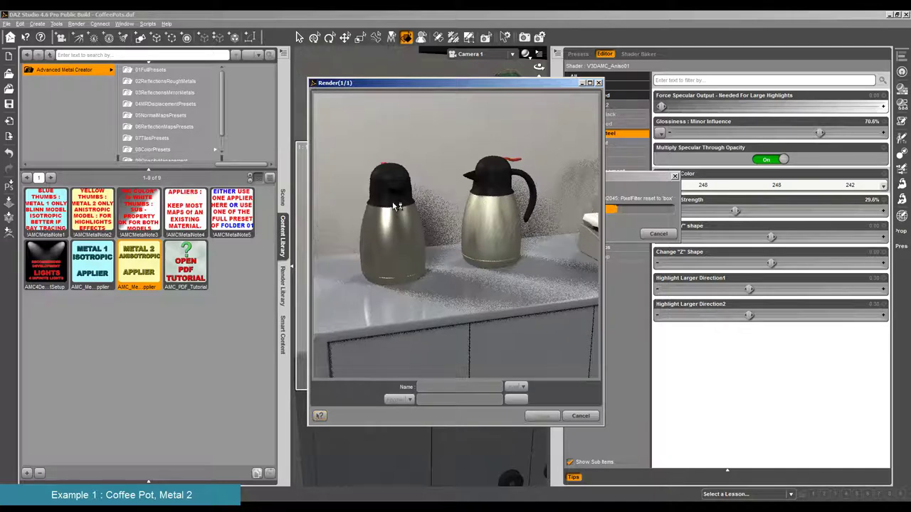
click(580, 415)
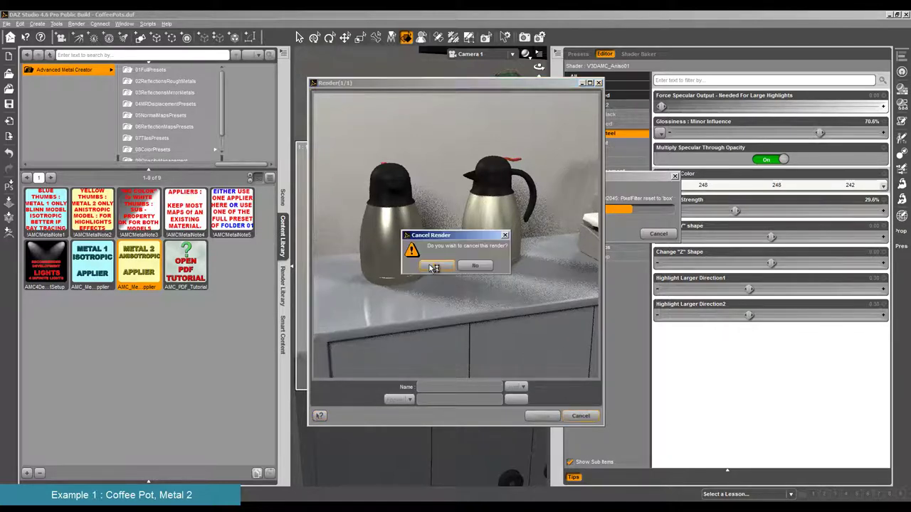
click(434, 267)
drag(735, 211, 672, 211)
click(75, 24)
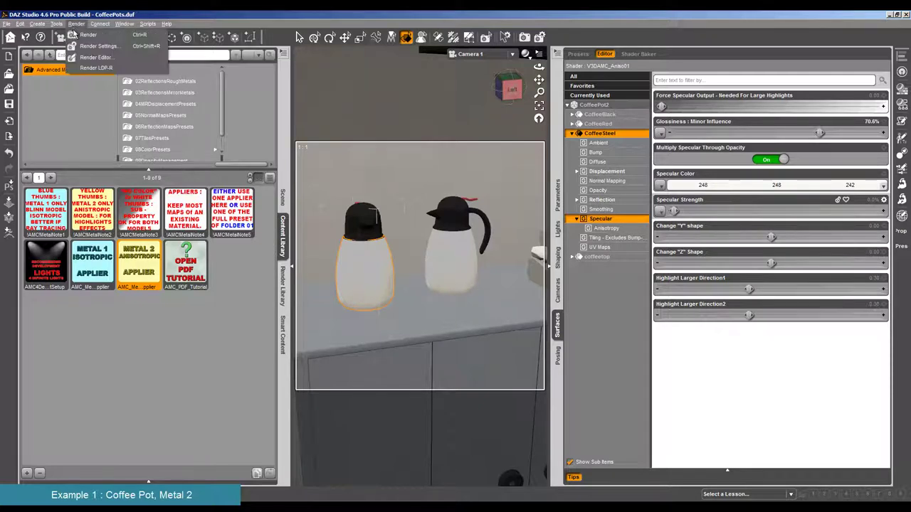
click(74, 34)
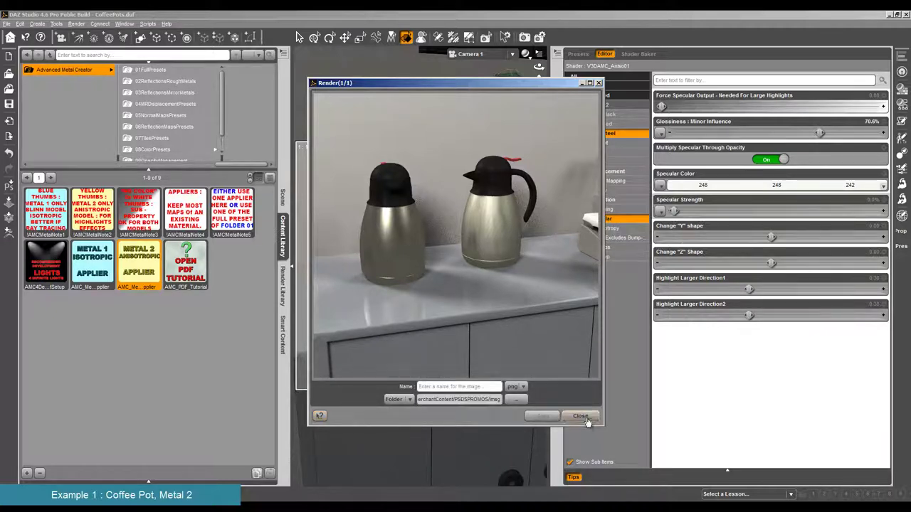
Step: Darken CoffeeSteel's Specular Color from 248, 248, 242 to 195, 195, 191
click(581, 416)
click(818, 184)
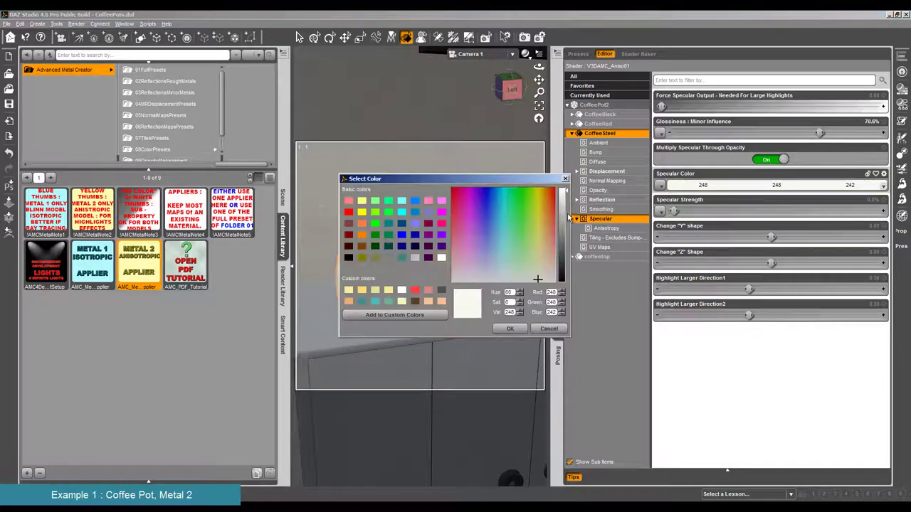
click(568, 211)
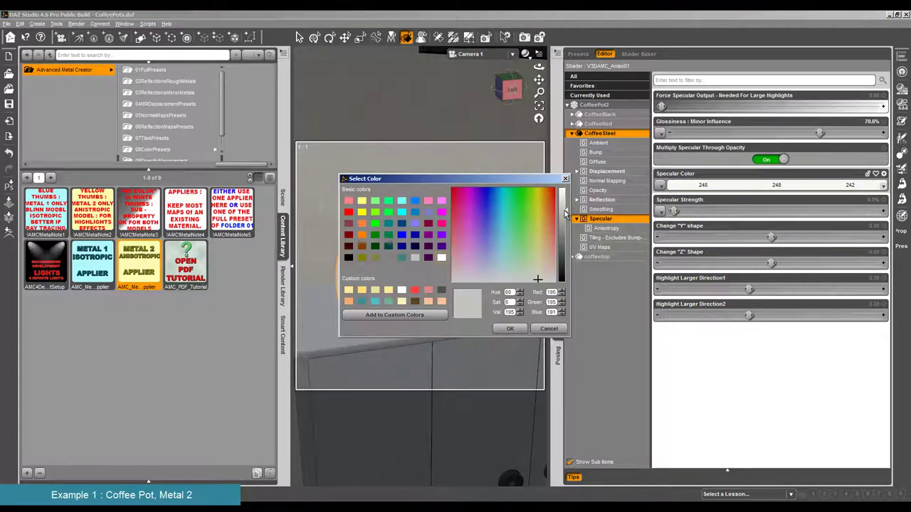
click(504, 330)
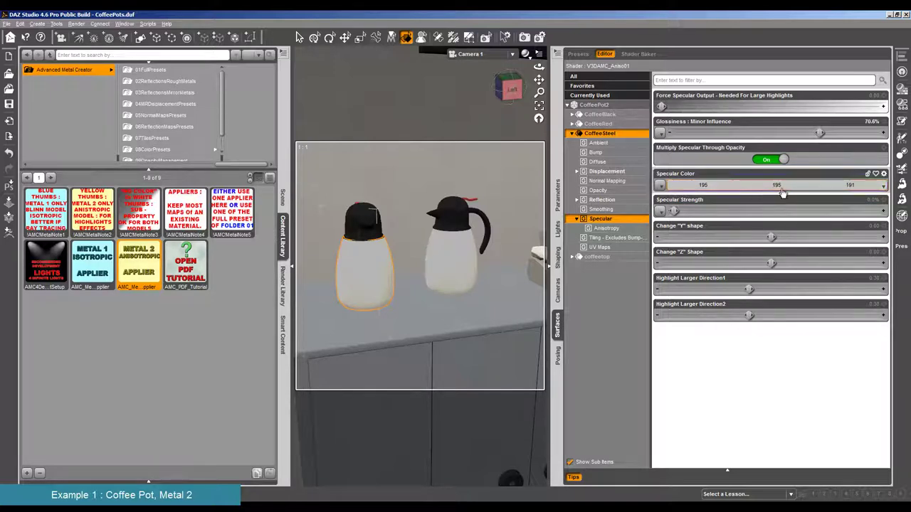
Step: Test-render both pots with the darker specular, close the result, and reselect the left pot's steel
click(76, 23)
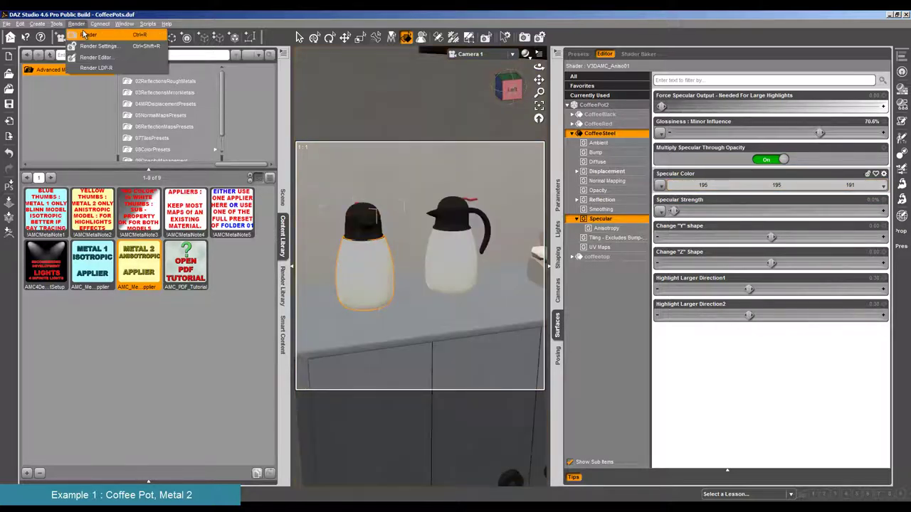
click(86, 36)
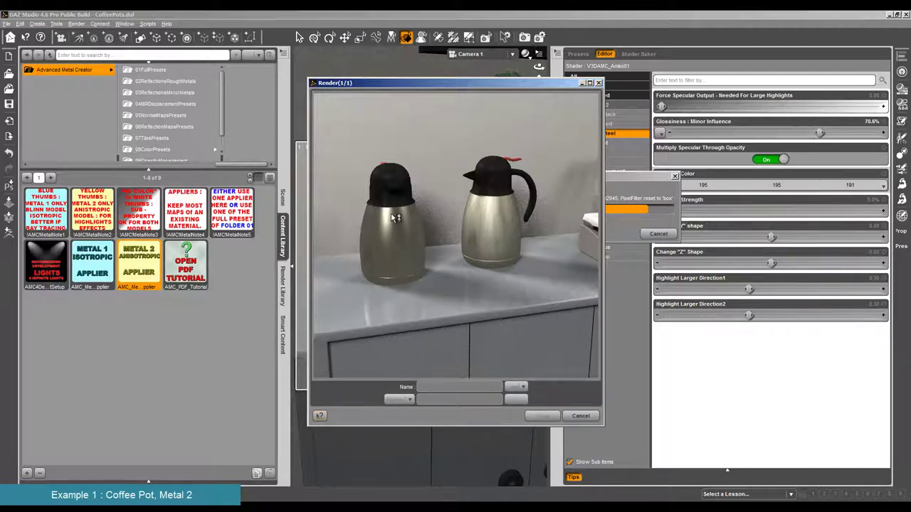
click(581, 416)
click(375, 270)
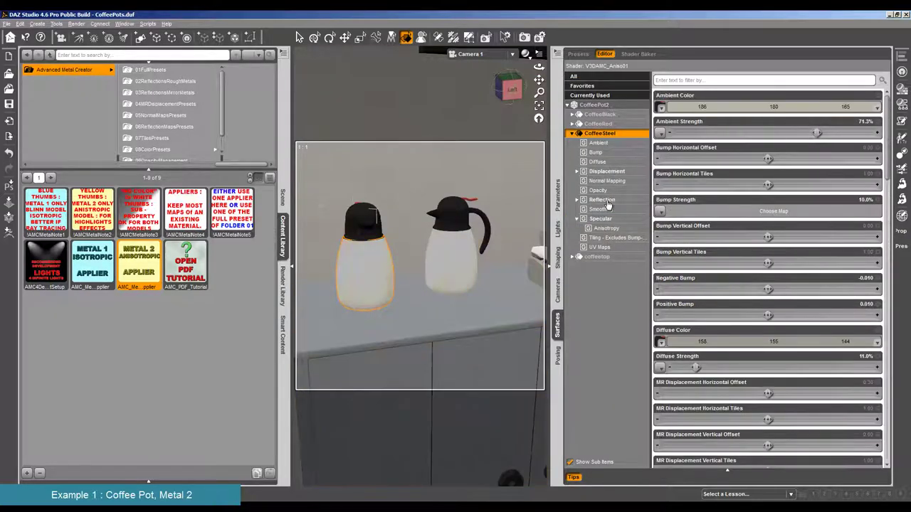
Step: Raise CoffeeSteel's UVed Reflection Strength On Map 2 from 101 to 164
click(605, 200)
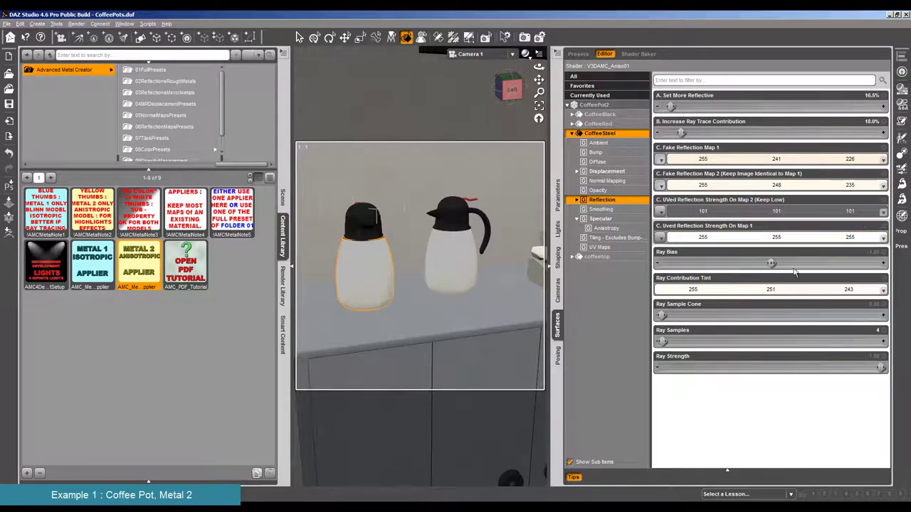
click(829, 213)
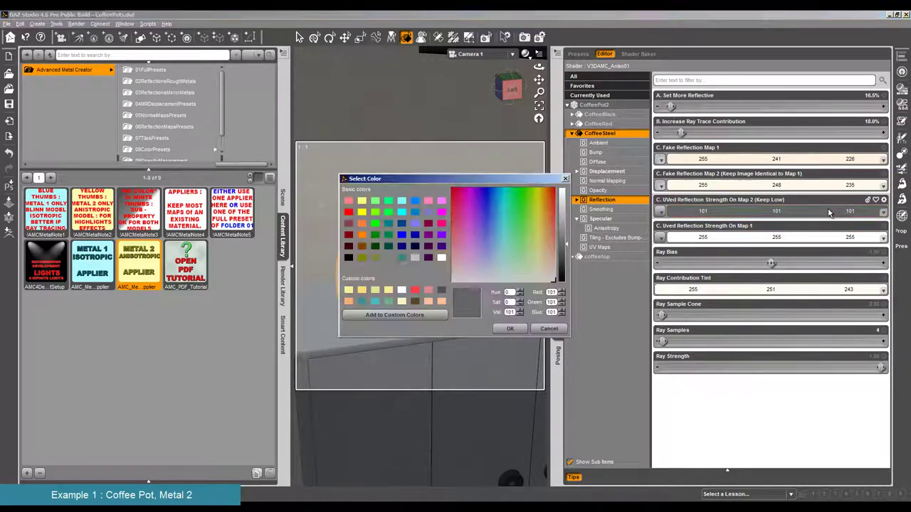
click(566, 228)
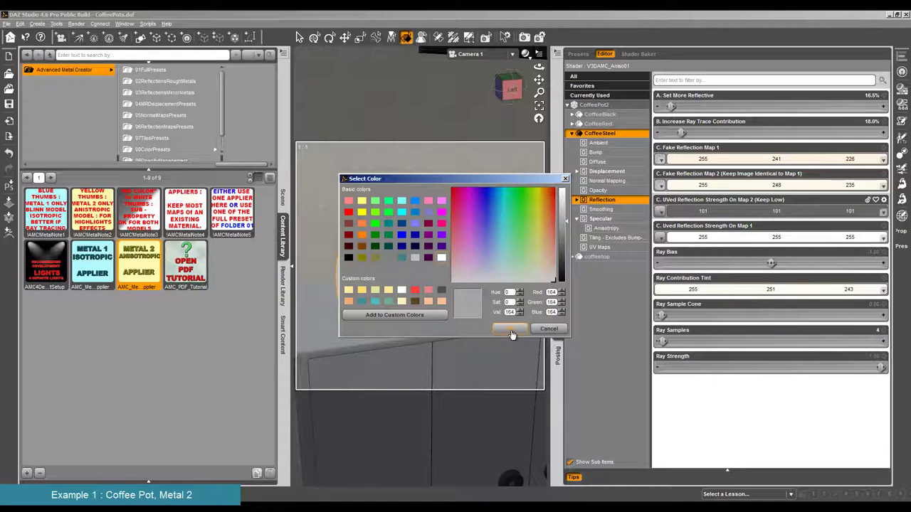
click(511, 331)
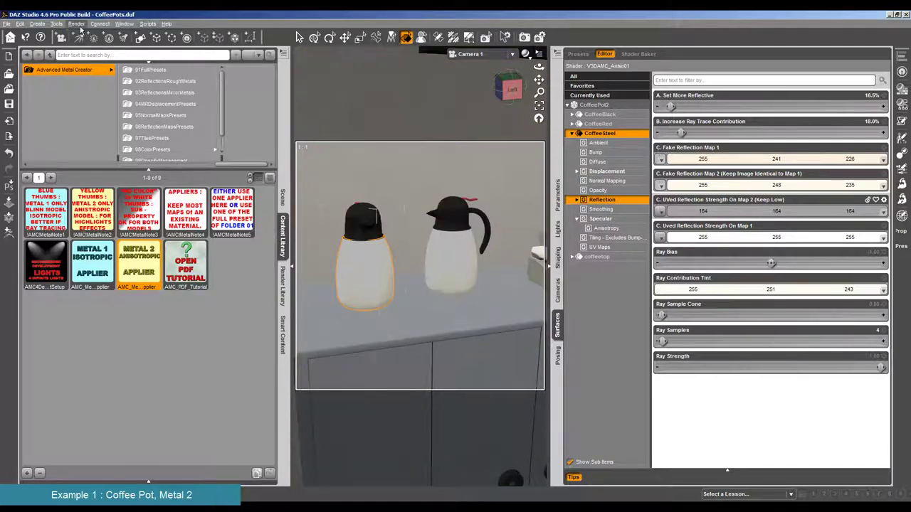
Step: Test-render the pots with the stronger reflection and close the finished render
click(76, 24)
click(84, 35)
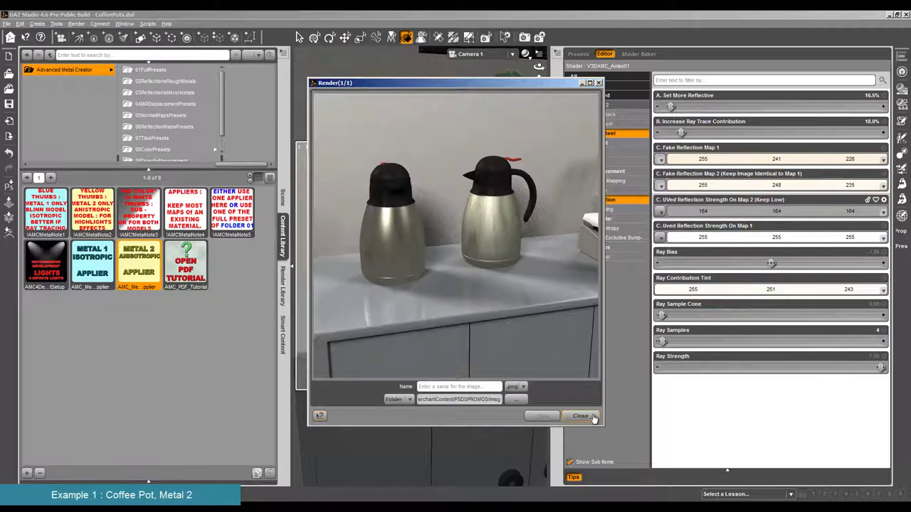
click(581, 416)
click(599, 144)
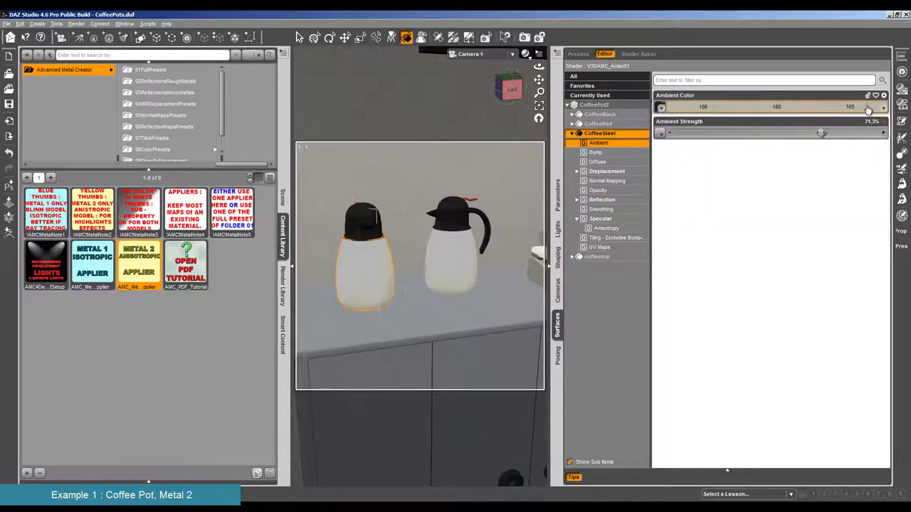
Step: Set Ambient Color to 215, 208, 192 and Ambient Strength to 83%, then test-render and close it
click(772, 107)
drag(567, 208, 566, 204)
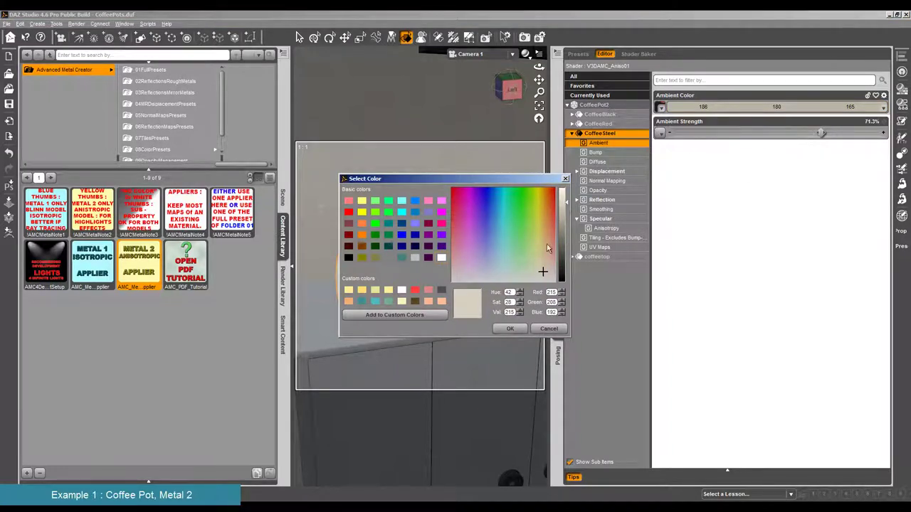
click(510, 329)
drag(821, 133, 845, 133)
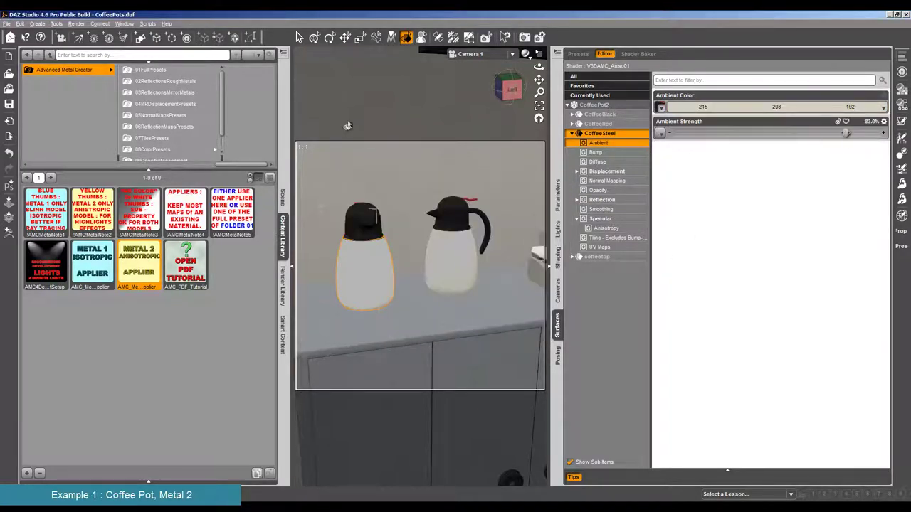
click(77, 24)
click(89, 33)
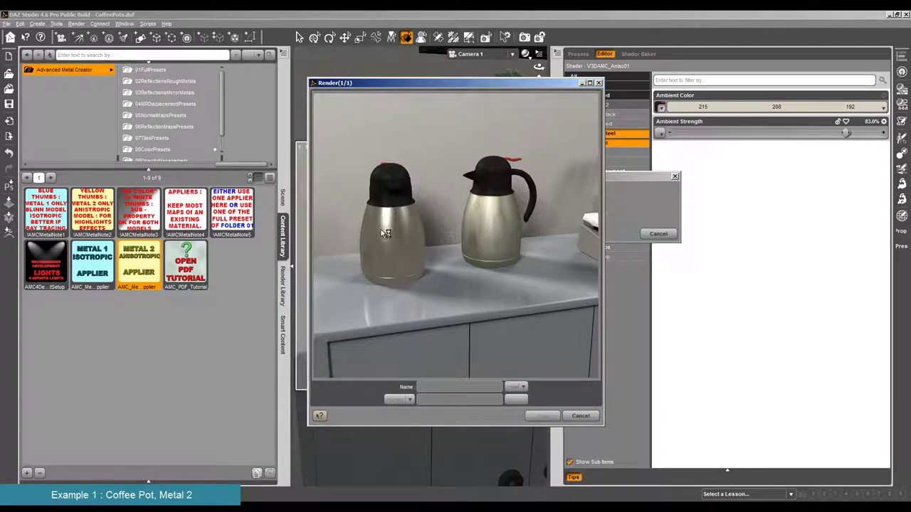
click(580, 416)
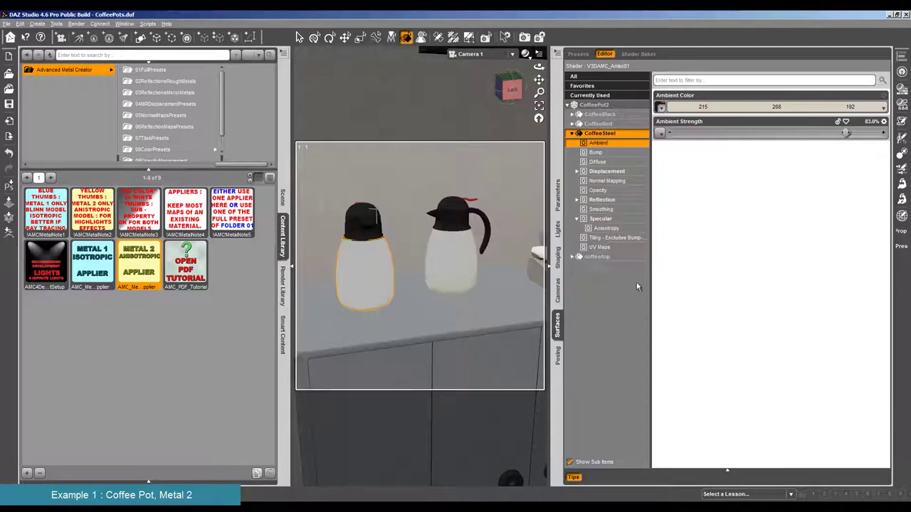
Step: Set both CoffeeSteel Highlight Larger Direction values to 0.40 and start a test render
click(373, 285)
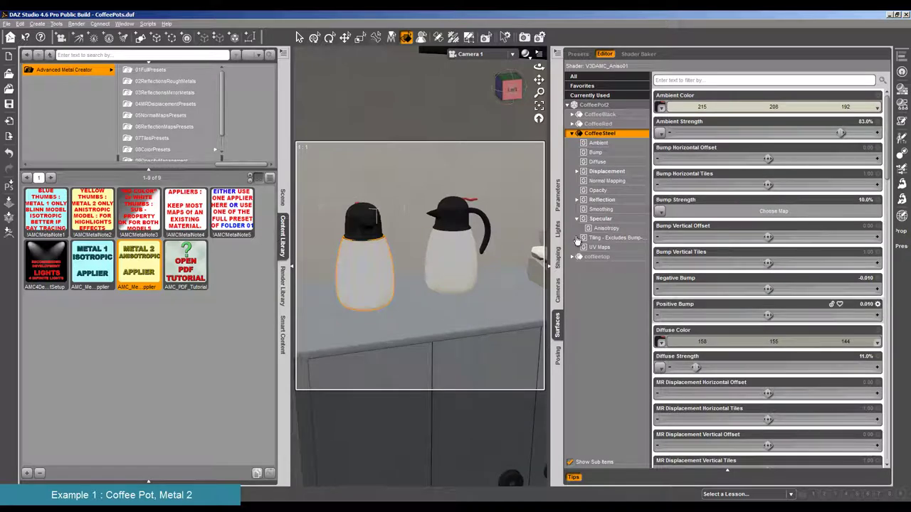
click(607, 219)
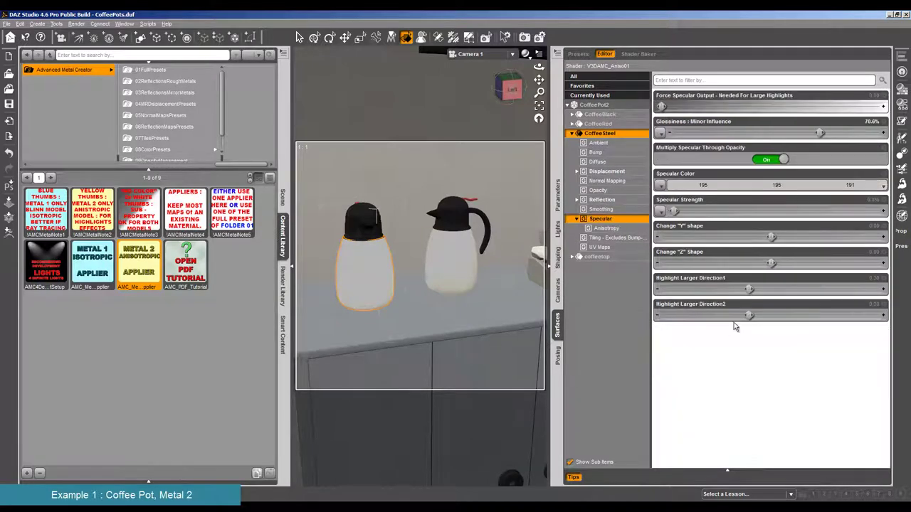
drag(751, 315, 792, 316)
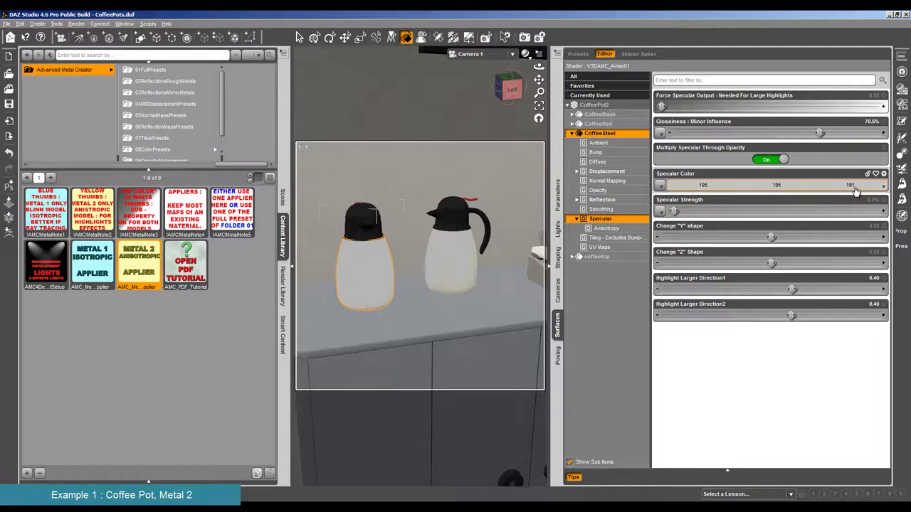
click(76, 23)
click(89, 33)
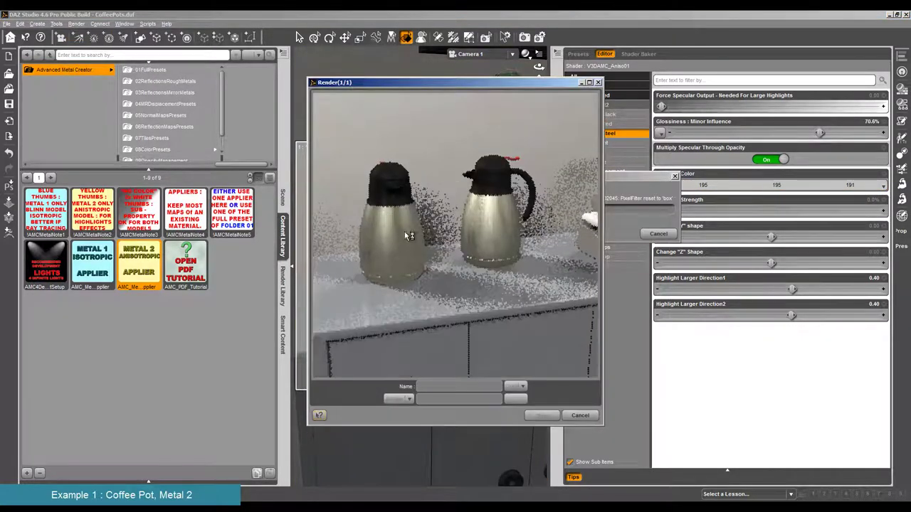
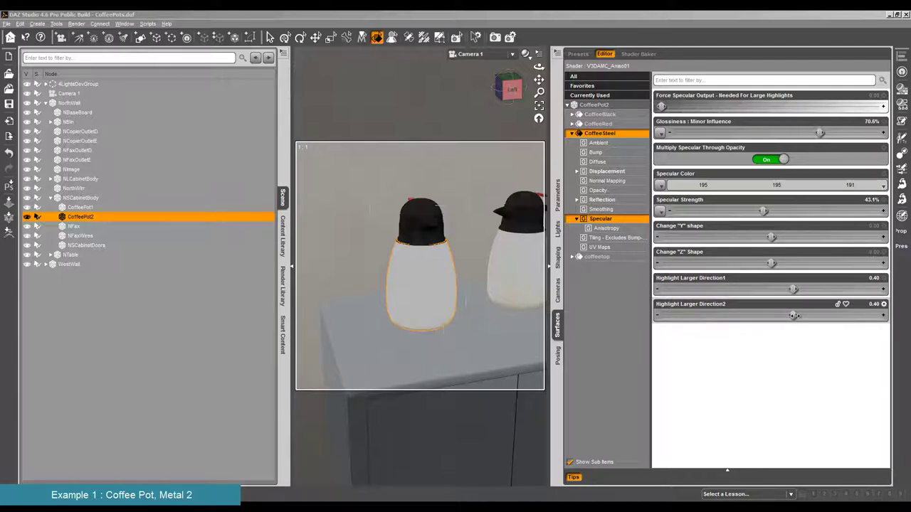
Step: Drop CoffeeSteel's Highlight Larger Direction2 from 0.40 to 0.18, start a trial render, then cancel it
drag(792, 315, 698, 315)
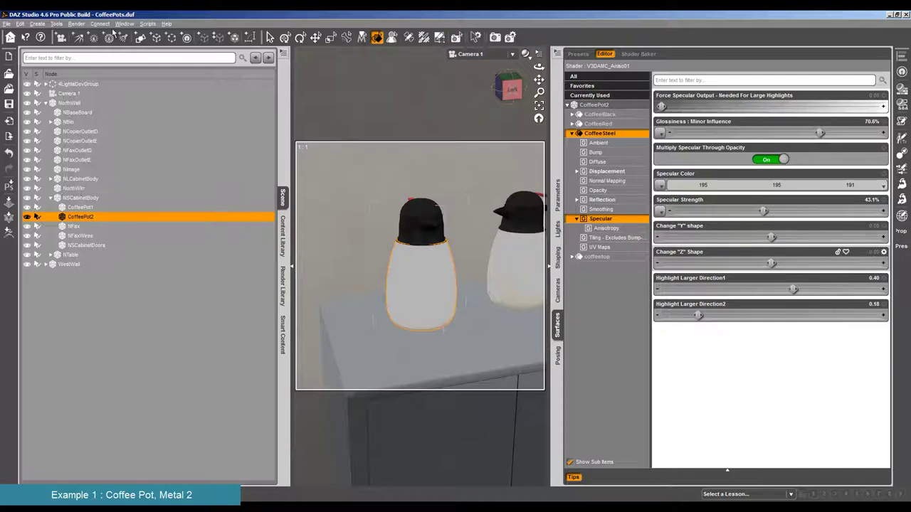
click(76, 24)
click(82, 30)
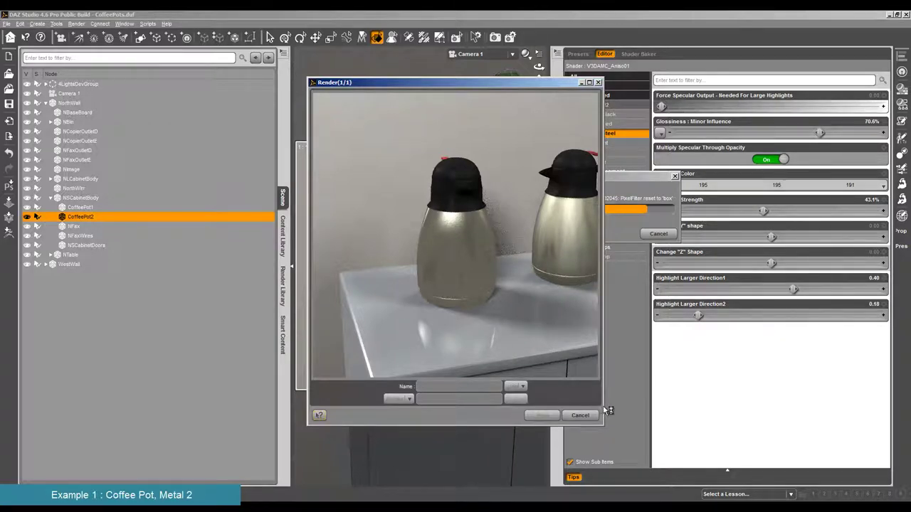
click(579, 412)
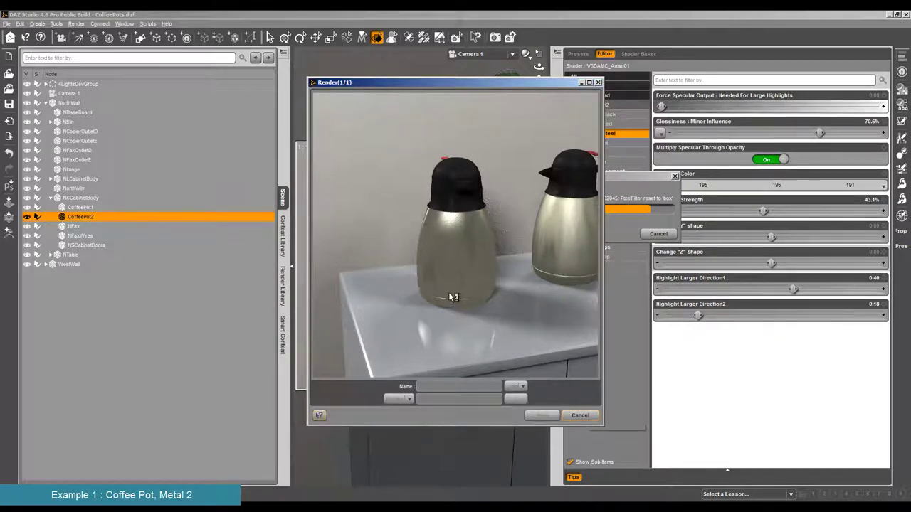
click(471, 265)
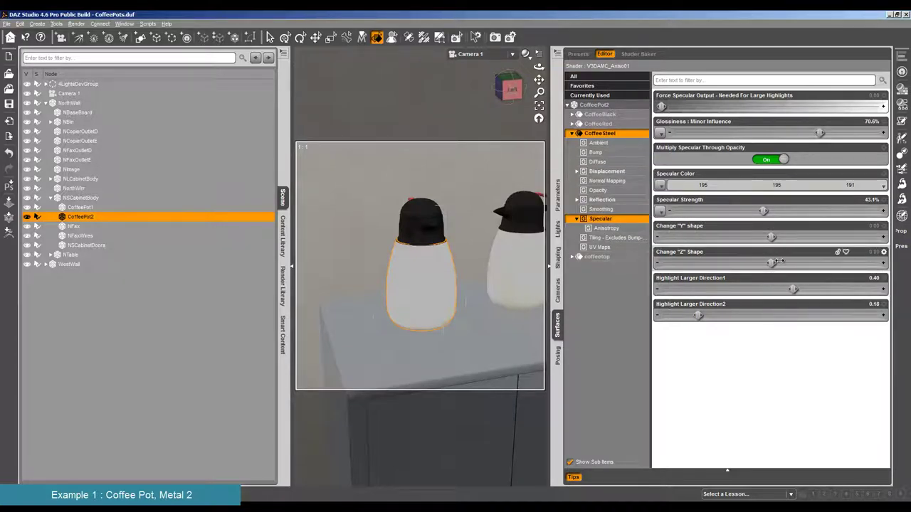
Step: Raise Change "Z" Shape to 5.63 and check it with a trial render, then cancel it
drag(779, 262, 803, 263)
click(76, 24)
click(92, 45)
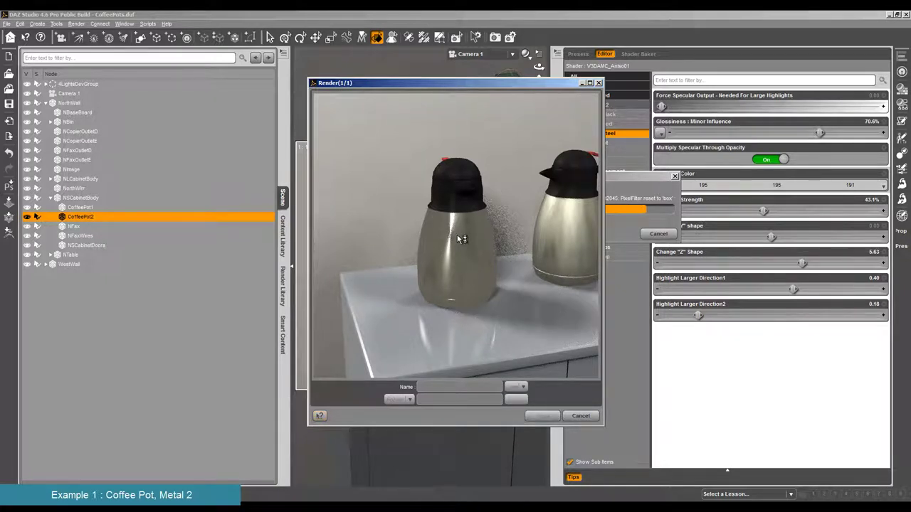
click(581, 416)
key(Return)
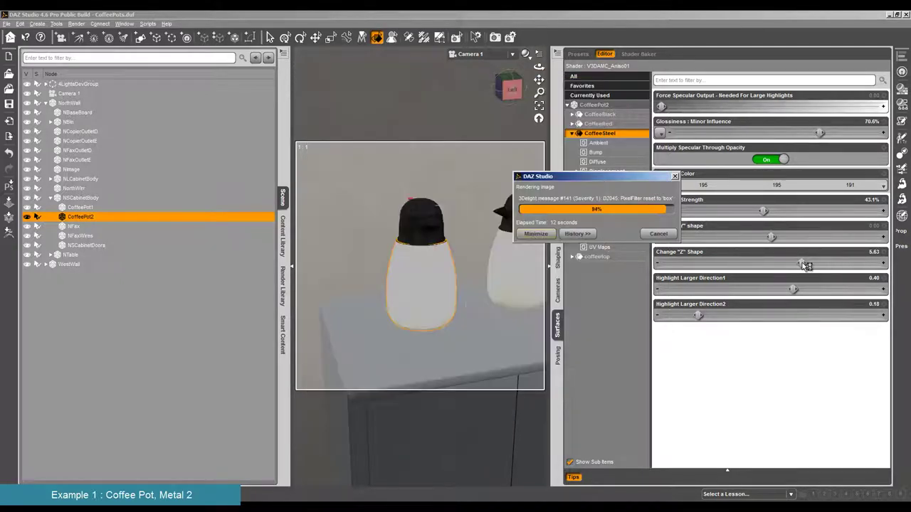
Step: Raise Change "Z" Shape to 9.78 and check it with a trial render, then cancel it
drag(802, 263, 825, 264)
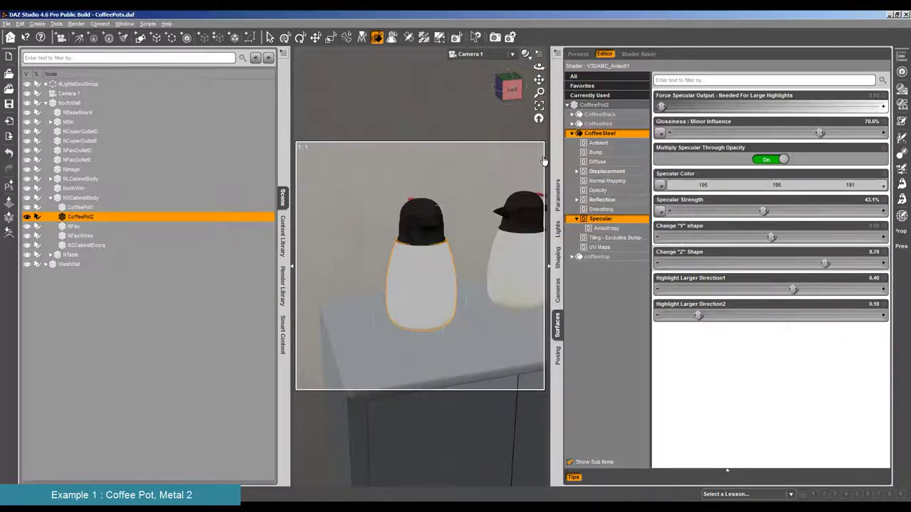
click(77, 23)
click(85, 32)
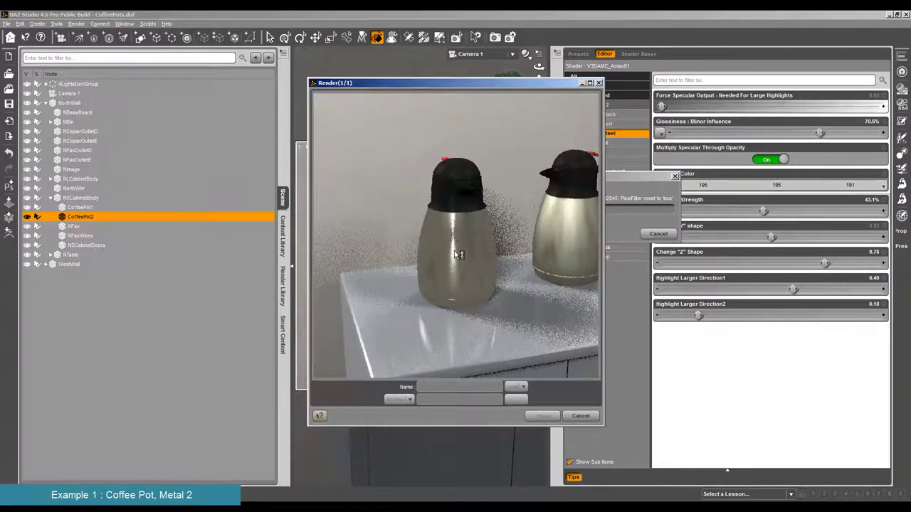
click(581, 415)
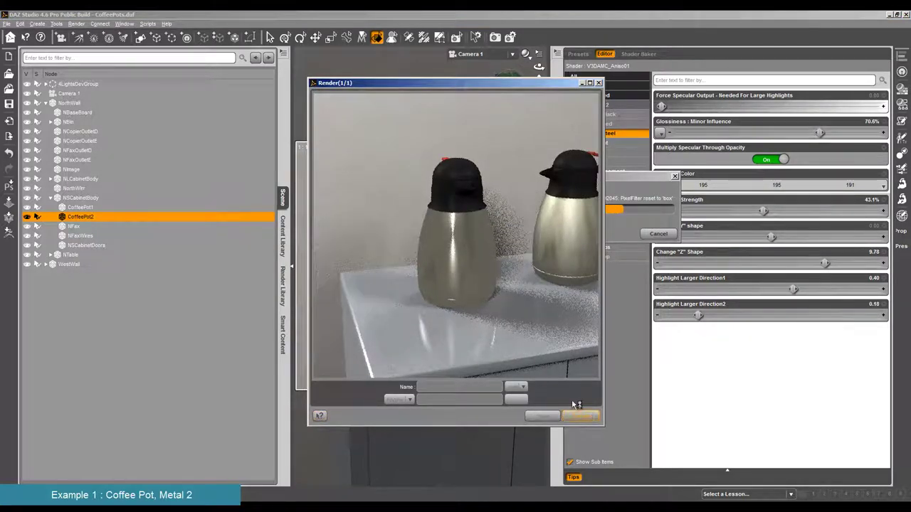
key(Return)
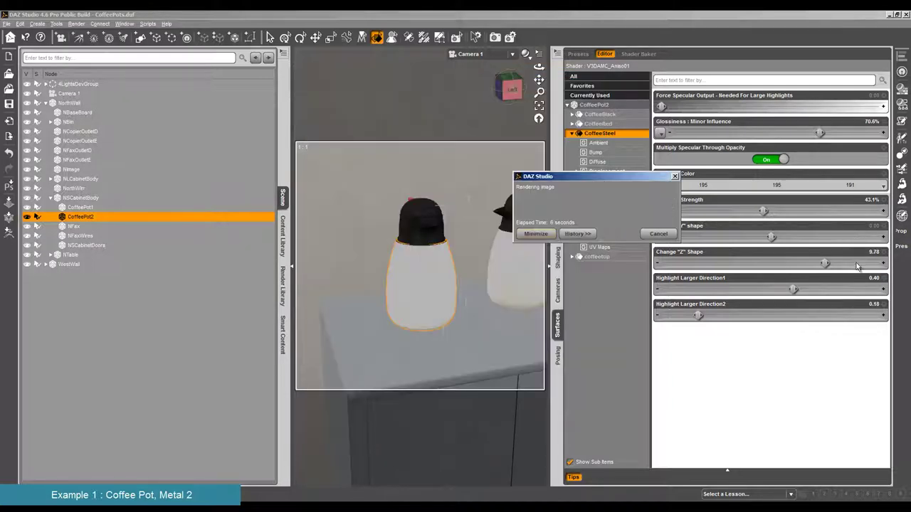
Step: Raise Change "Z" Shape to 19.22 and check it with a trial render, then cancel it
click(879, 265)
click(76, 24)
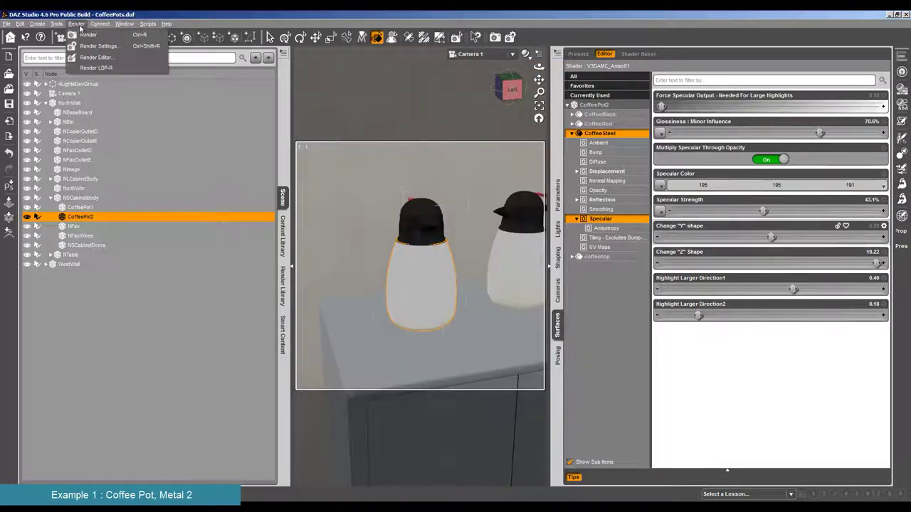
click(93, 33)
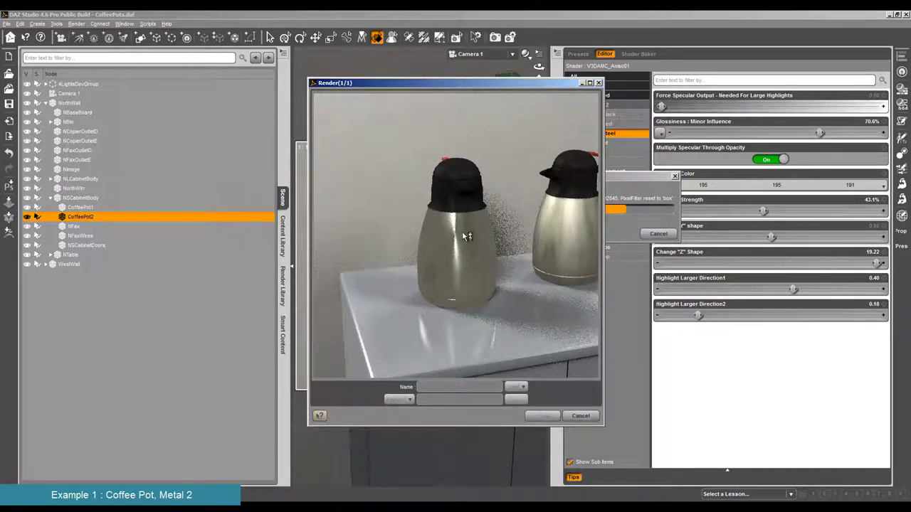
click(580, 416)
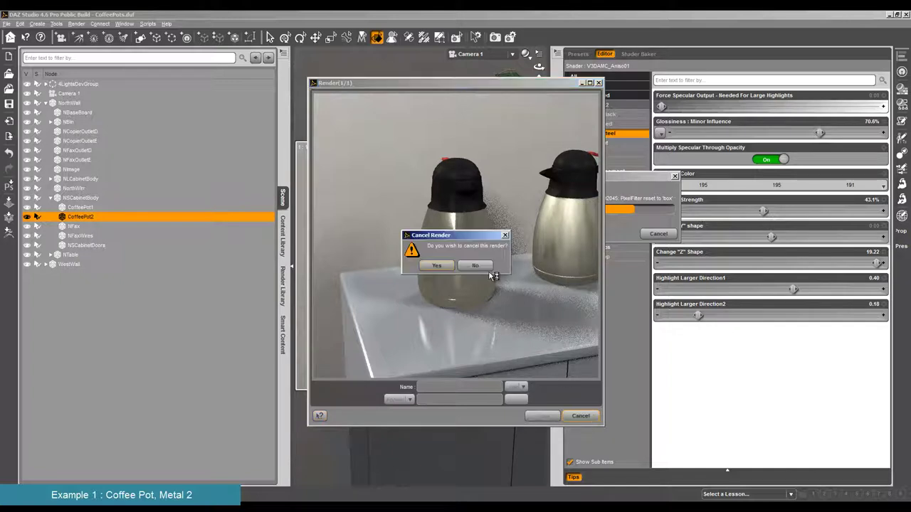
key(Return)
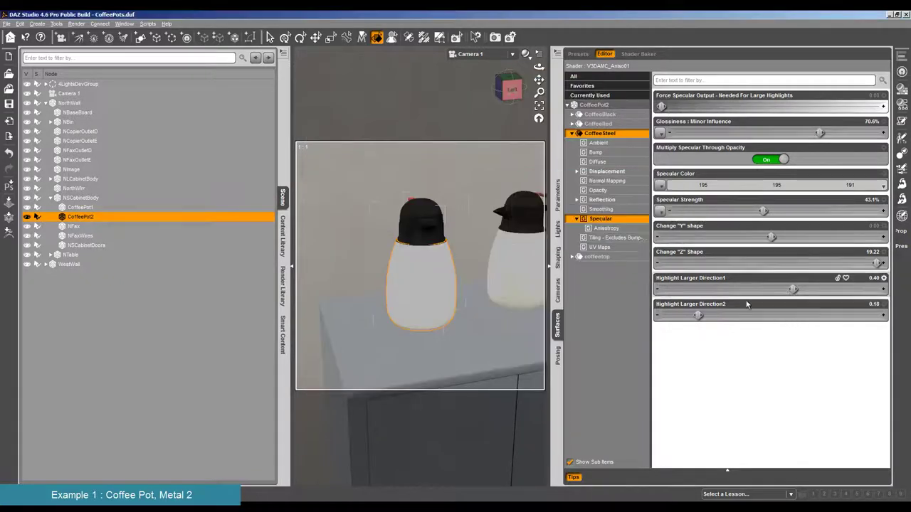
Step: Set Highlight Larger Direction2 to 0.14 and Direction1 to 0.46, then trial-render and cancel
drag(698, 315, 683, 315)
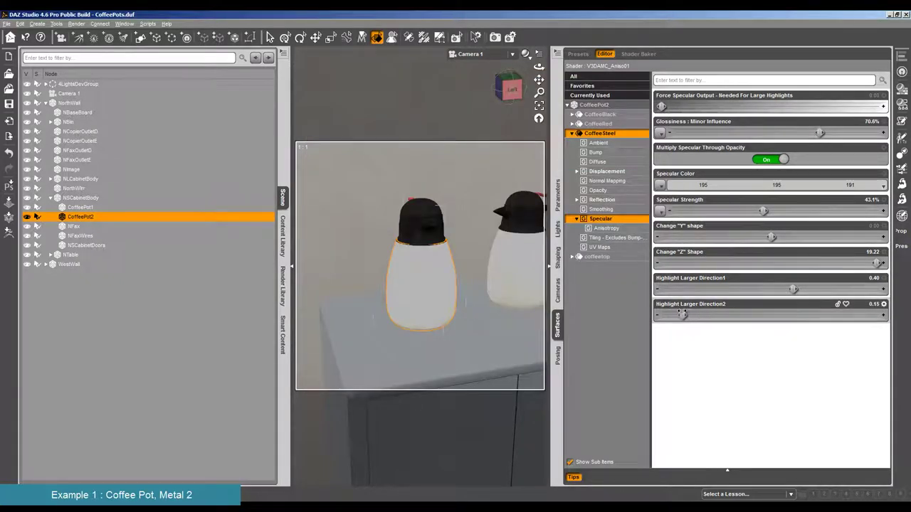
drag(798, 289, 819, 290)
click(76, 23)
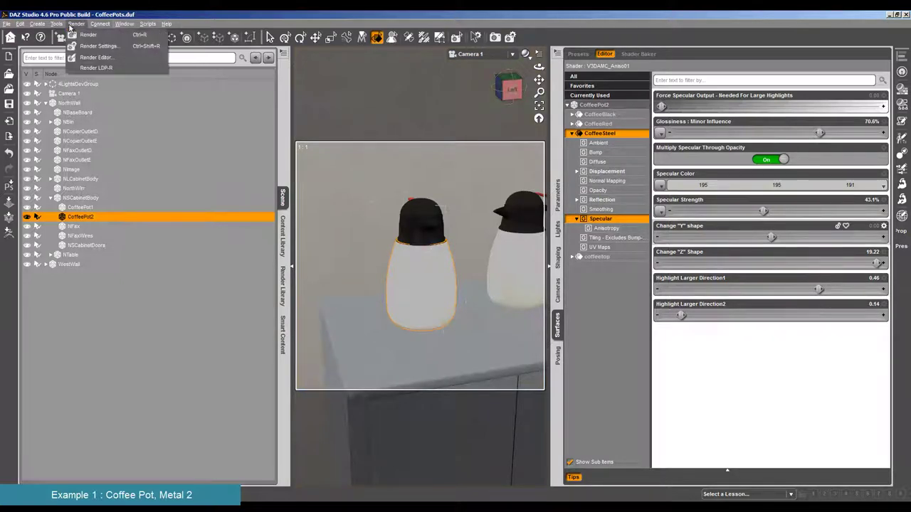
click(89, 41)
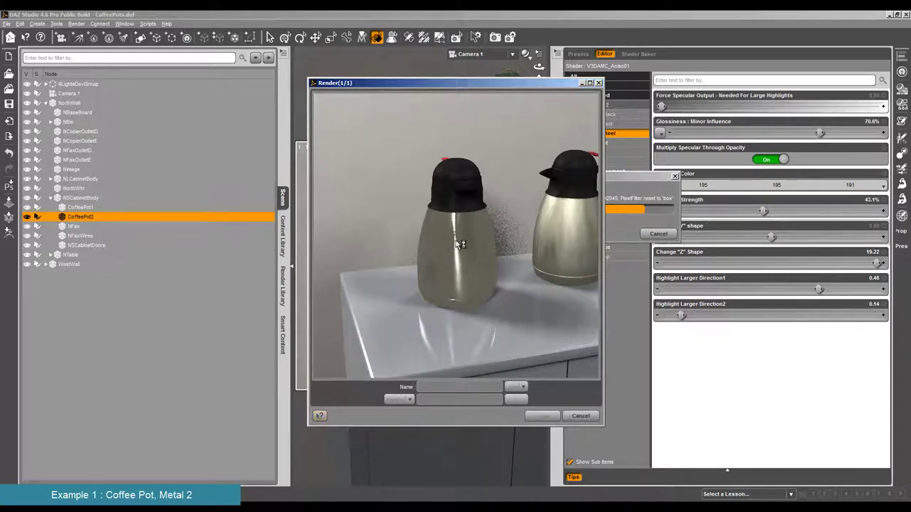
click(581, 416)
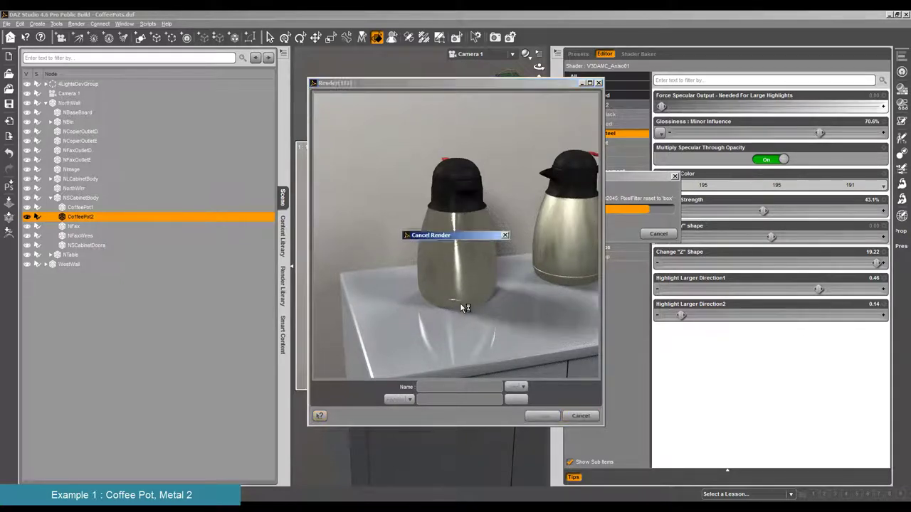
key(Return)
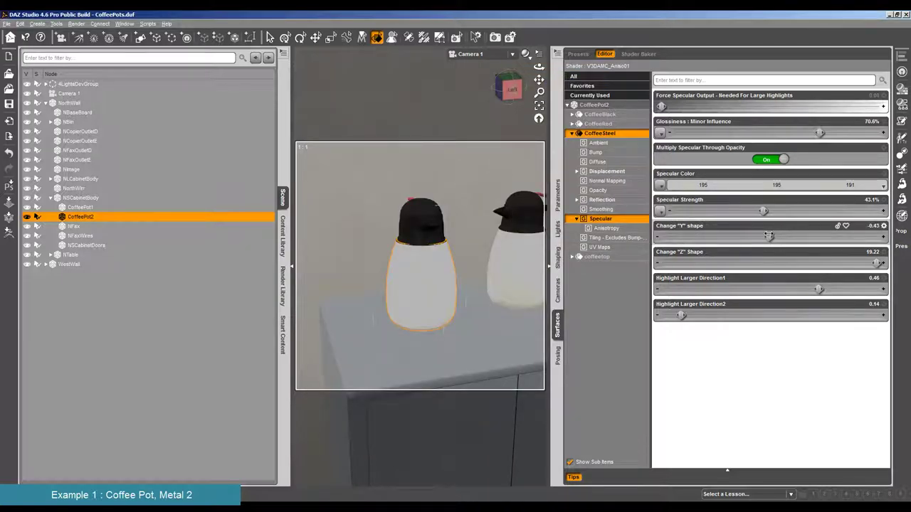
Step: Lower Change "Y" shape to -2.60 and check it with a cancelled trial render
drag(761, 236, 756, 236)
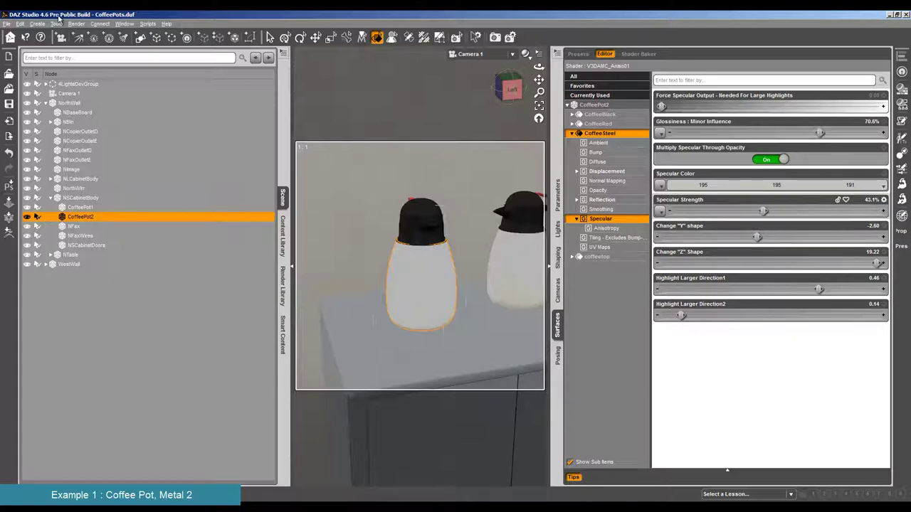
click(76, 23)
click(89, 32)
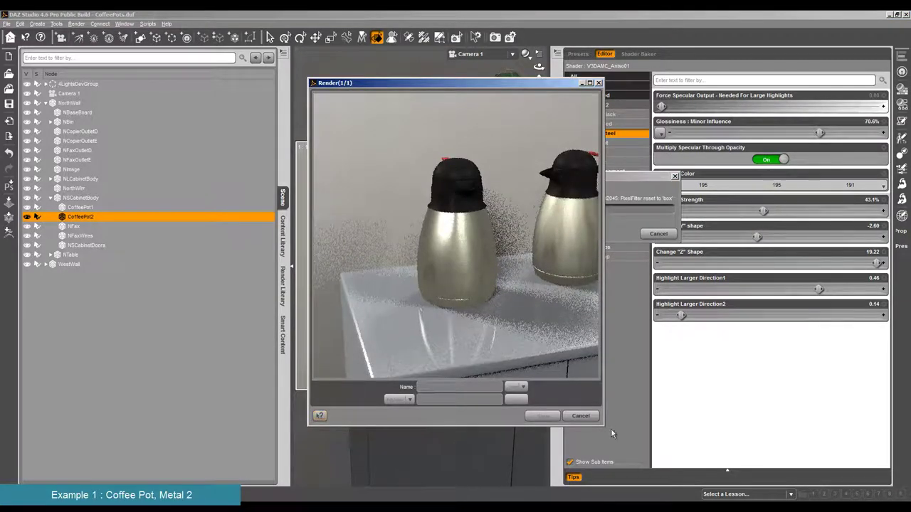
click(581, 415)
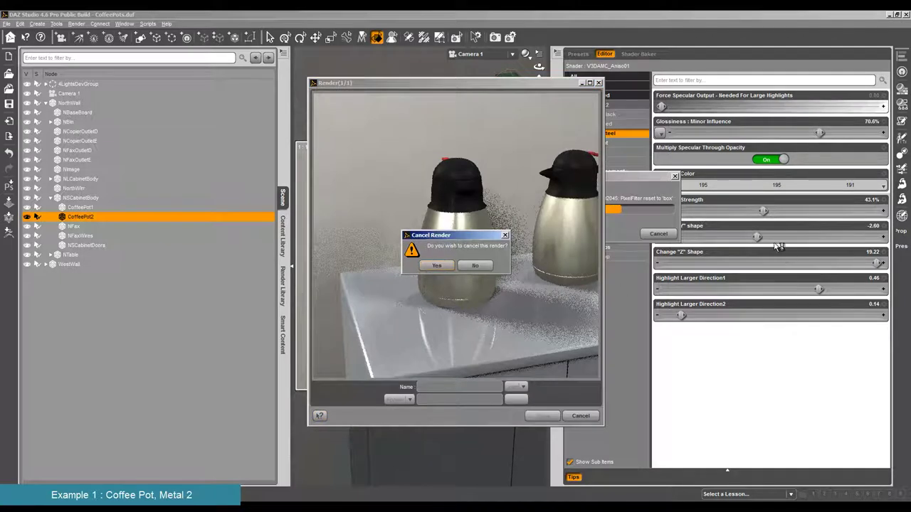
click(436, 264)
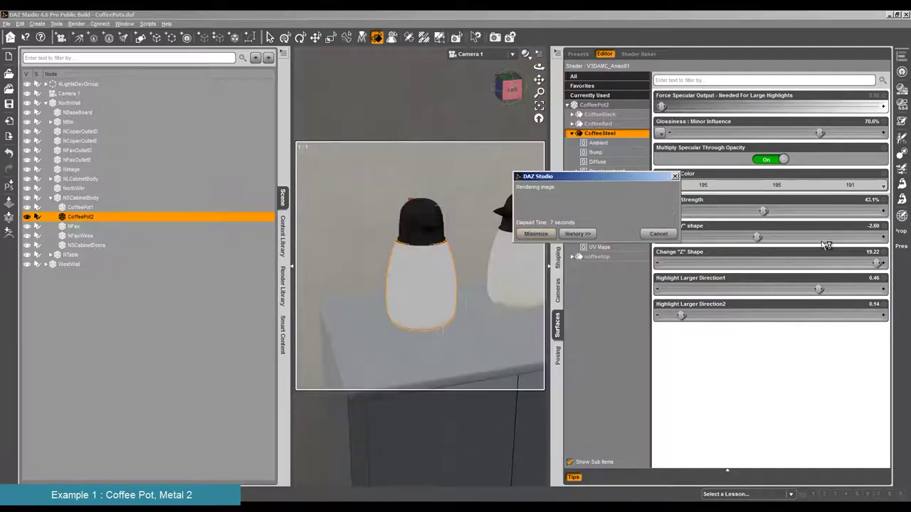
Step: Raise Change "Y" shape to 1.21 and check it with a cancelled trial render
drag(758, 236, 777, 236)
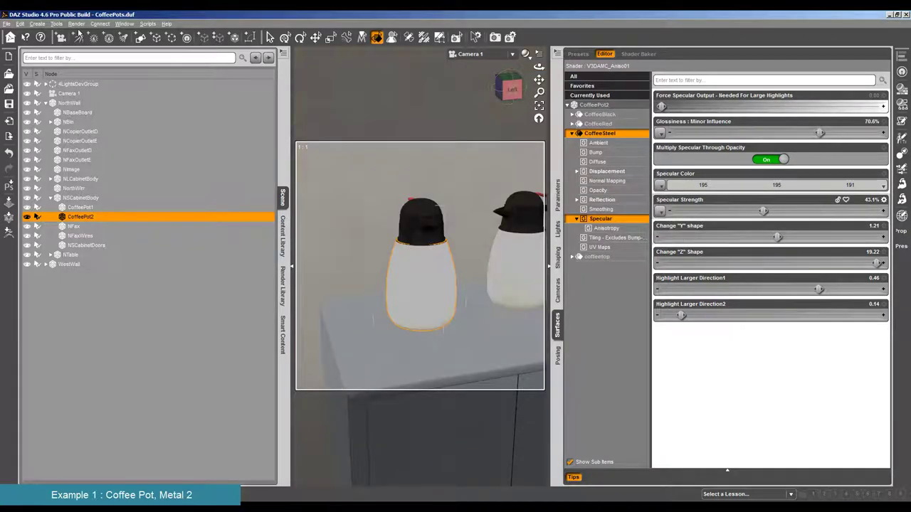
click(76, 23)
click(89, 31)
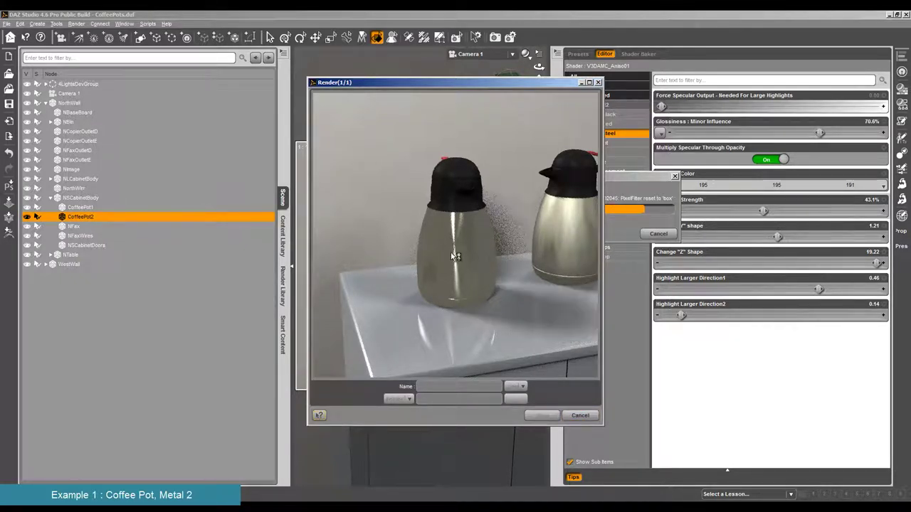
click(592, 417)
click(435, 264)
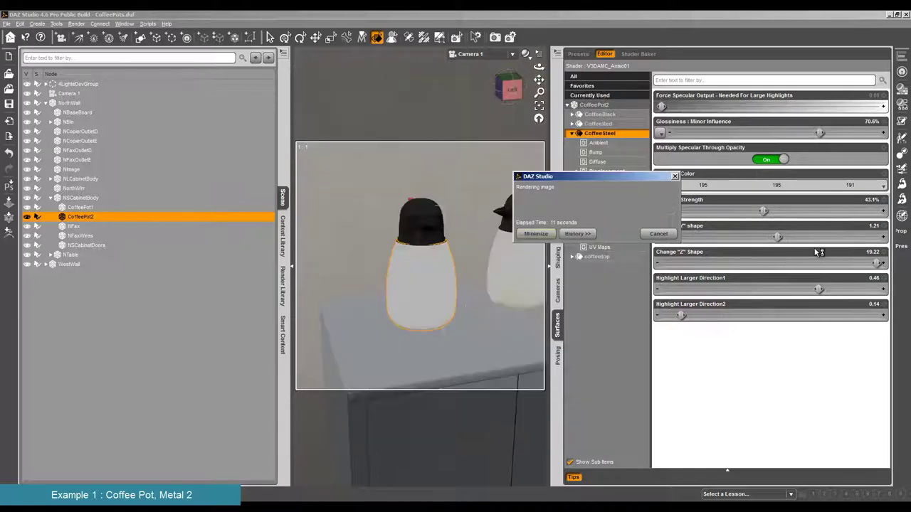
Step: Raise Change "Y" shape to 7.79 and run a full render of the coffee pots
drag(767, 237, 803, 238)
click(76, 24)
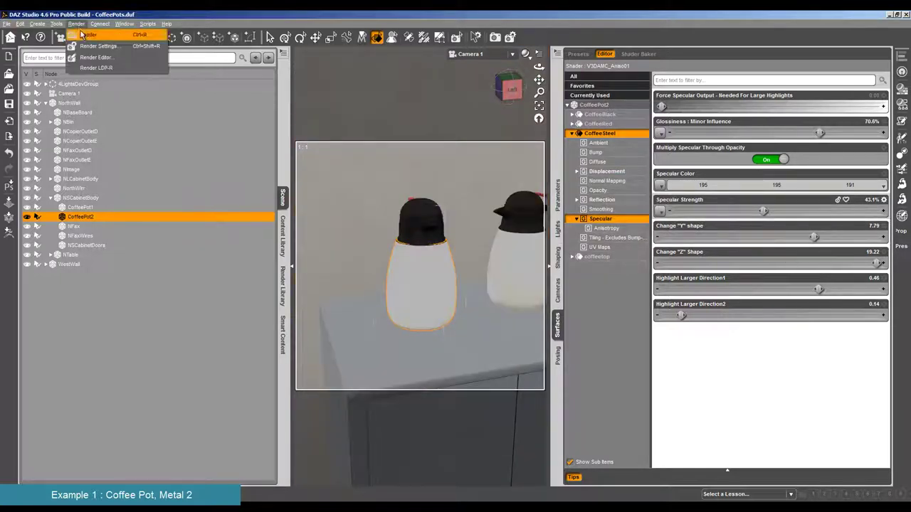
click(89, 32)
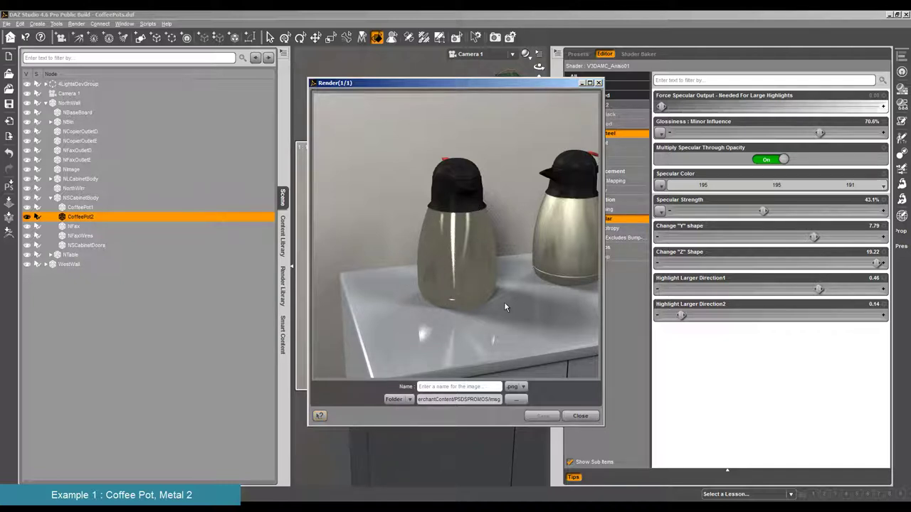
Step: Close the finished render, lower Change "Z" Shape, and test-render, cancelling partway
click(581, 416)
drag(832, 261, 736, 262)
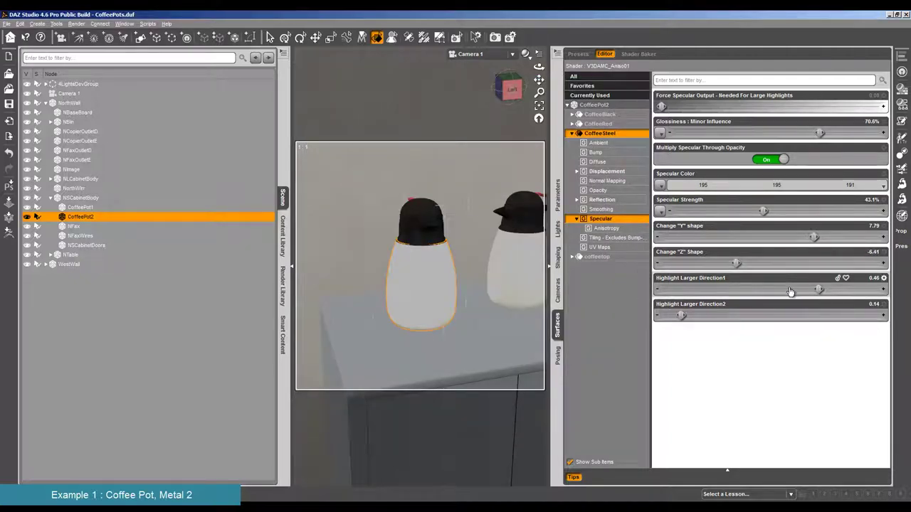
click(76, 23)
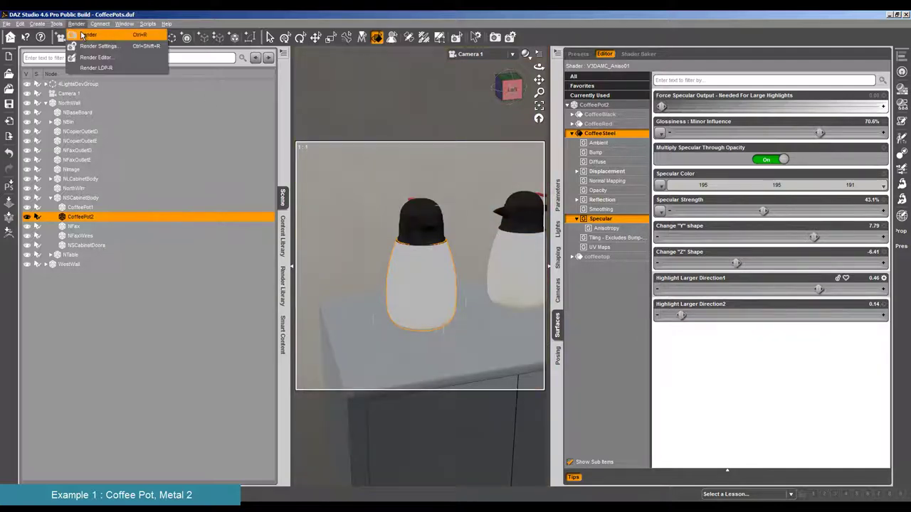
click(87, 35)
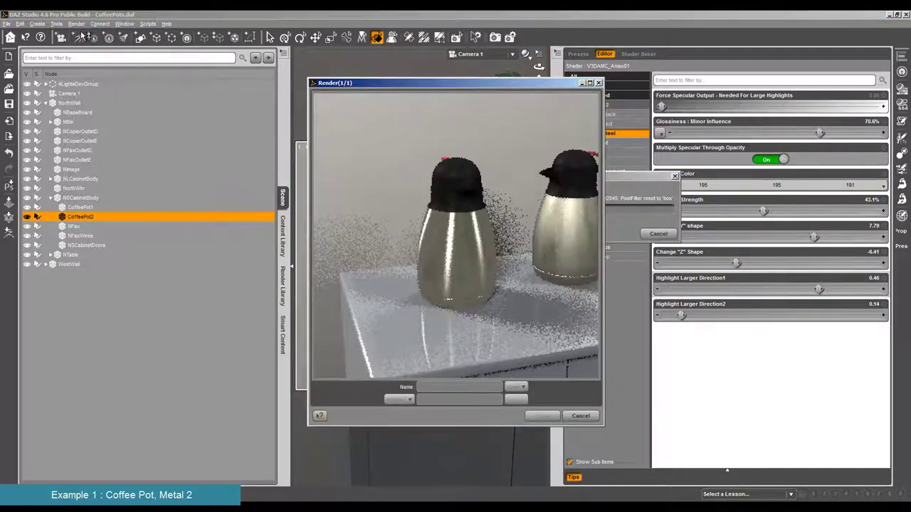
click(579, 416)
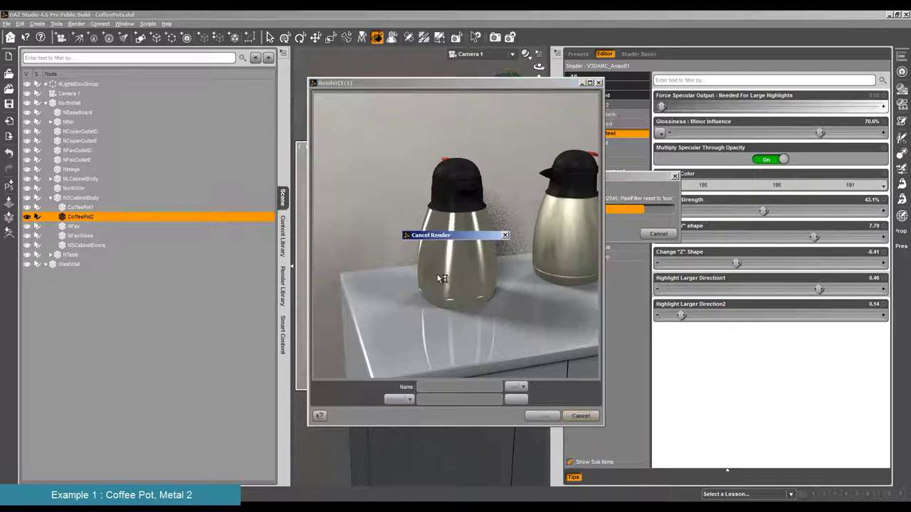
click(425, 262)
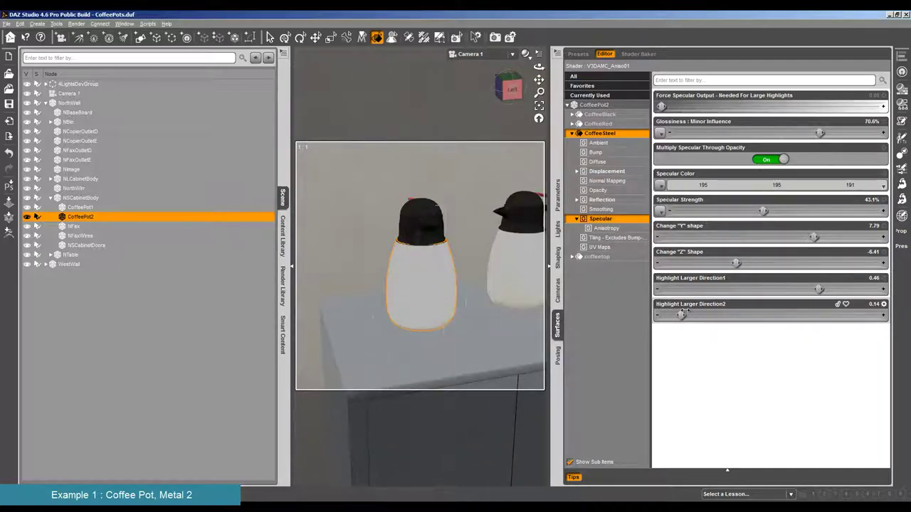
Step: Set Direction2 to 0.18, rework the Y and Z shapes, then test-render and cancel
drag(682, 316, 698, 315)
drag(737, 263, 682, 263)
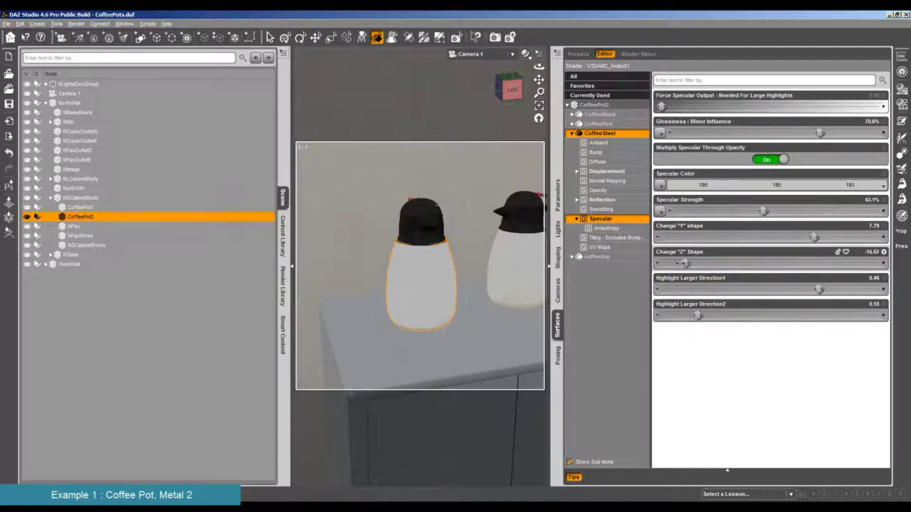
drag(812, 237, 672, 263)
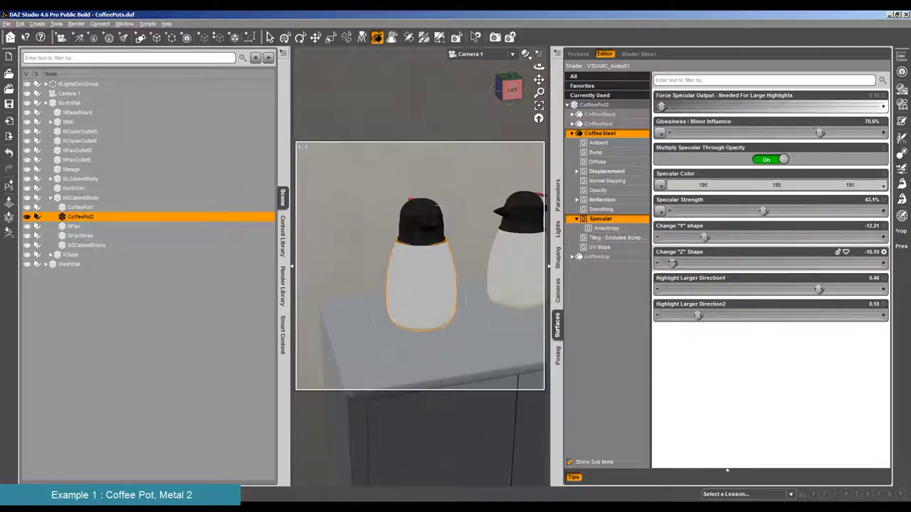
drag(705, 237, 697, 237)
click(76, 24)
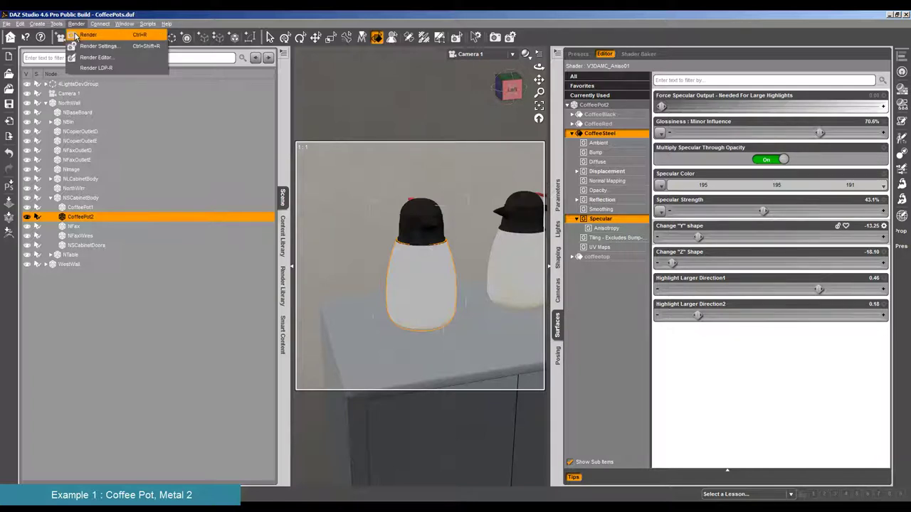
click(86, 33)
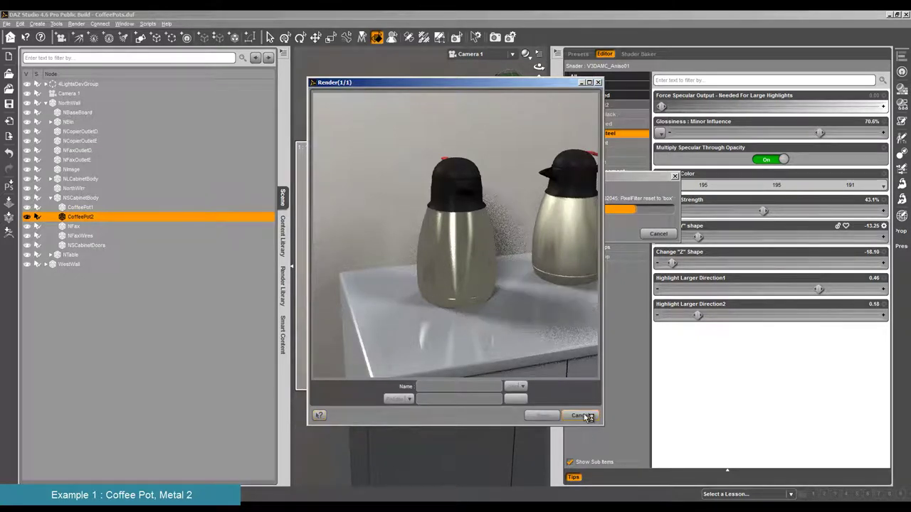
click(580, 416)
click(449, 267)
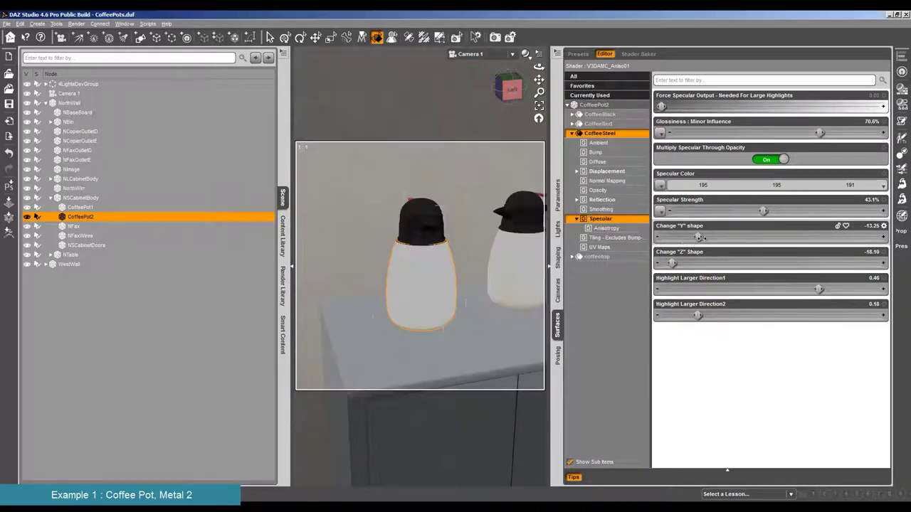
Step: Bring Change "Y" shape back to -0.17 and run another cancelled test render
drag(701, 237, 781, 238)
click(76, 23)
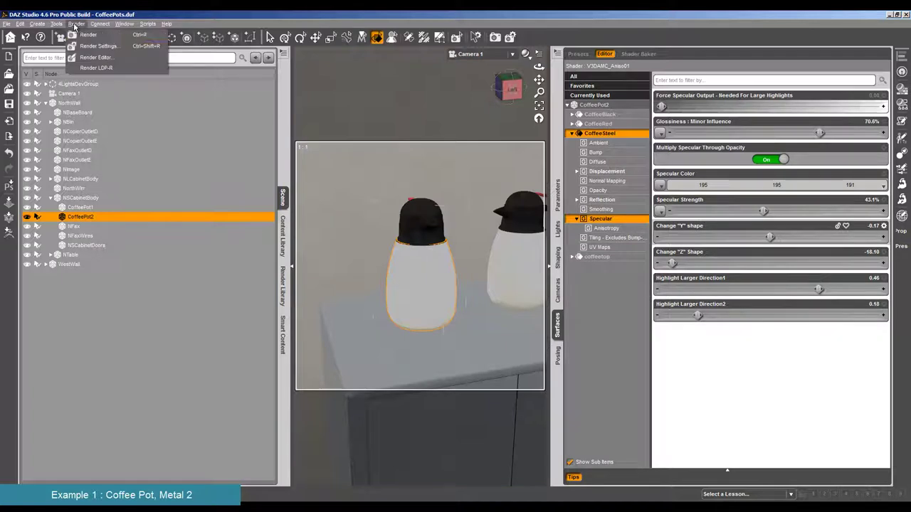
click(92, 34)
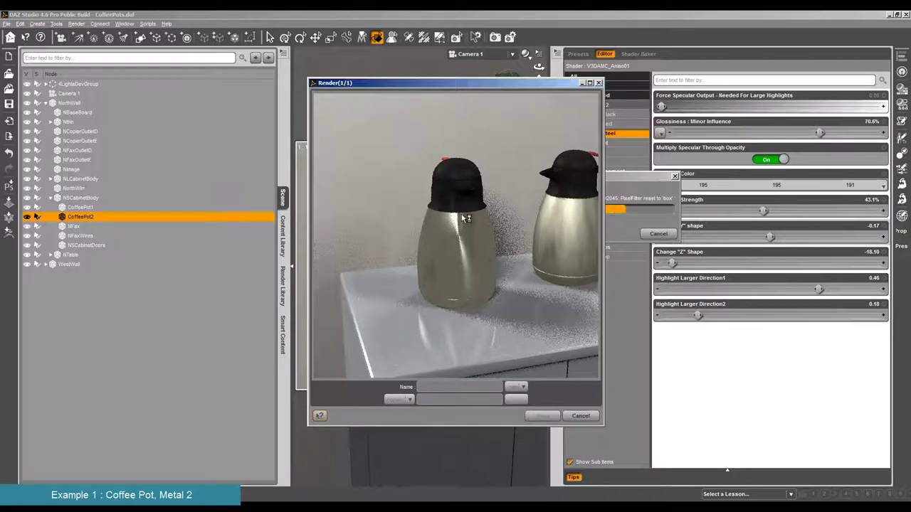
click(588, 418)
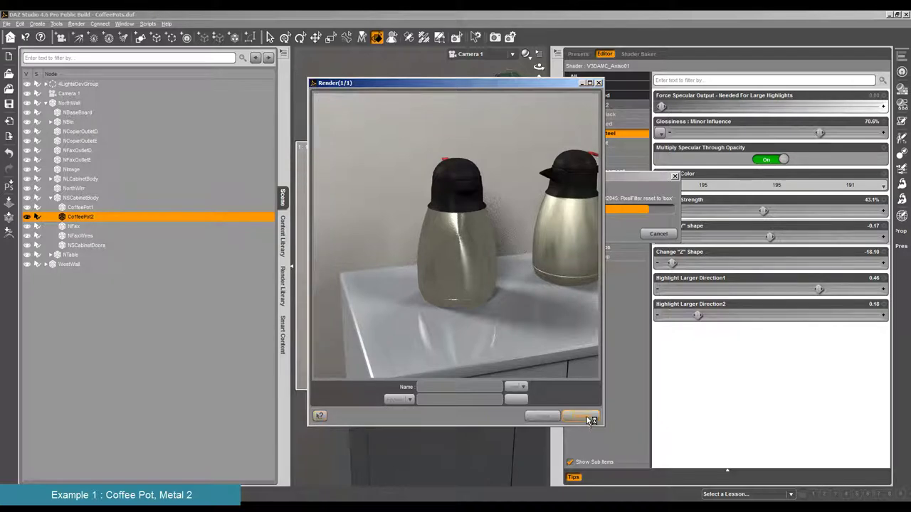
click(447, 269)
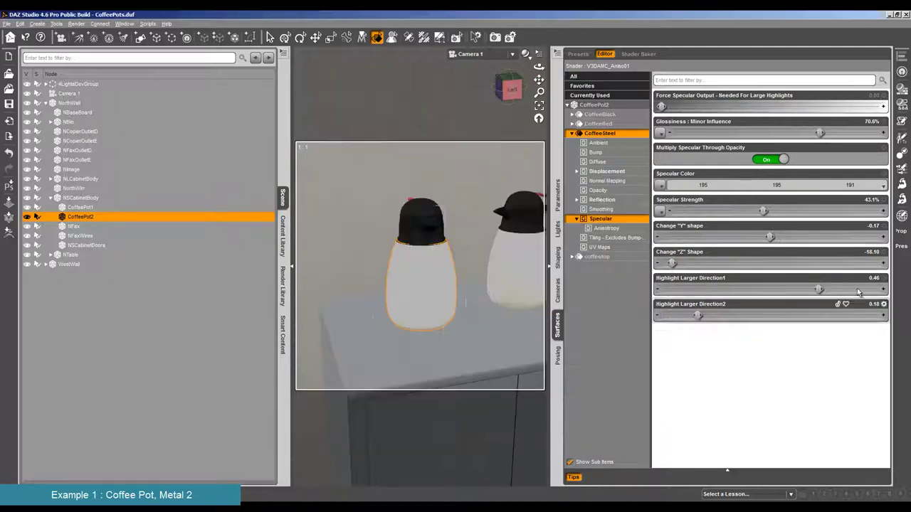
Step: Change the highlight directions to Direction1 0.13 and Direction2 0.50, then review a completed render
drag(818, 289, 839, 315)
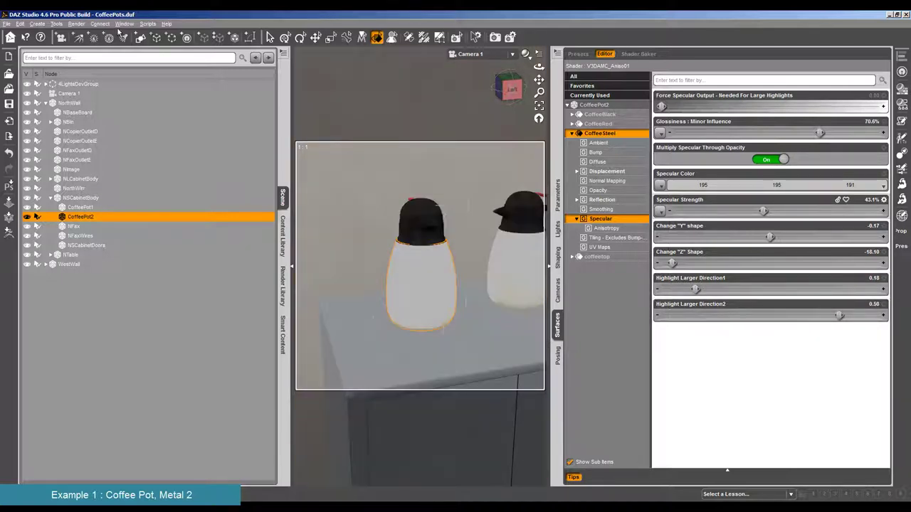
click(77, 24)
click(87, 35)
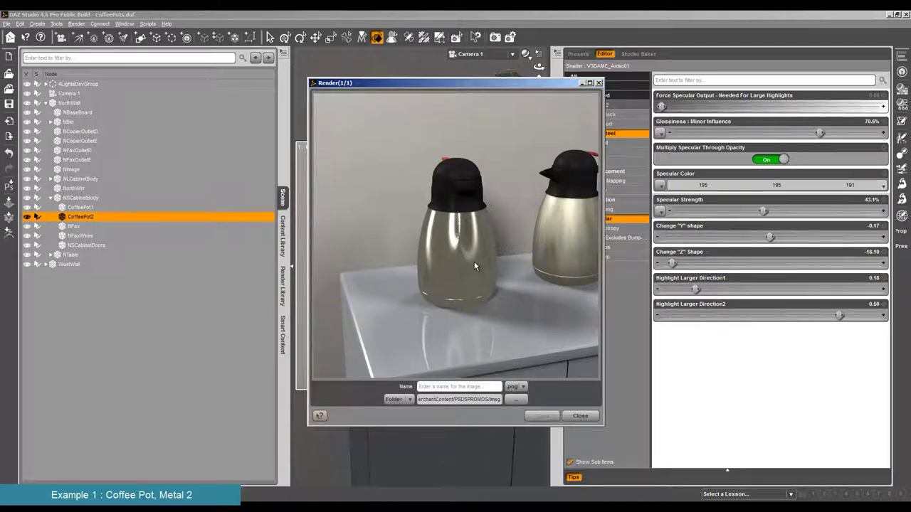
click(580, 415)
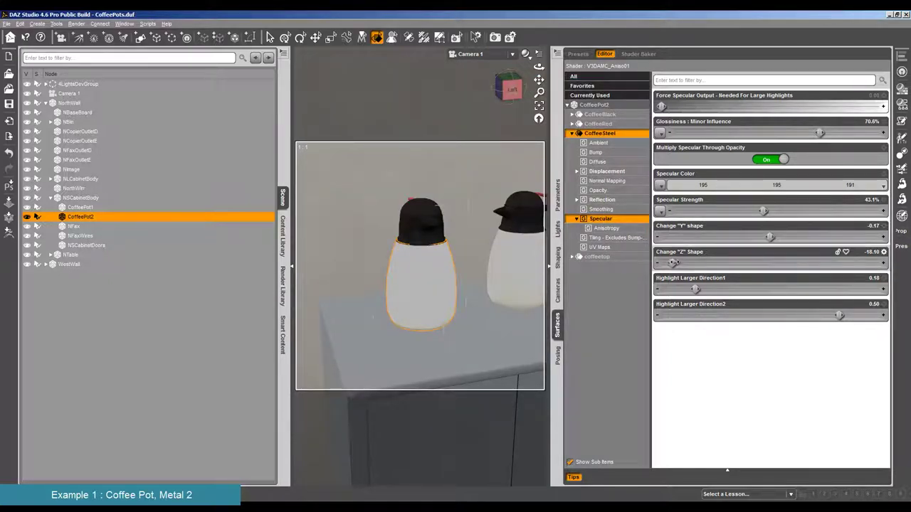
Step: Make Change "Z" Shape less negative at -12.47 and review another completed render
drag(674, 262, 673, 289)
click(76, 23)
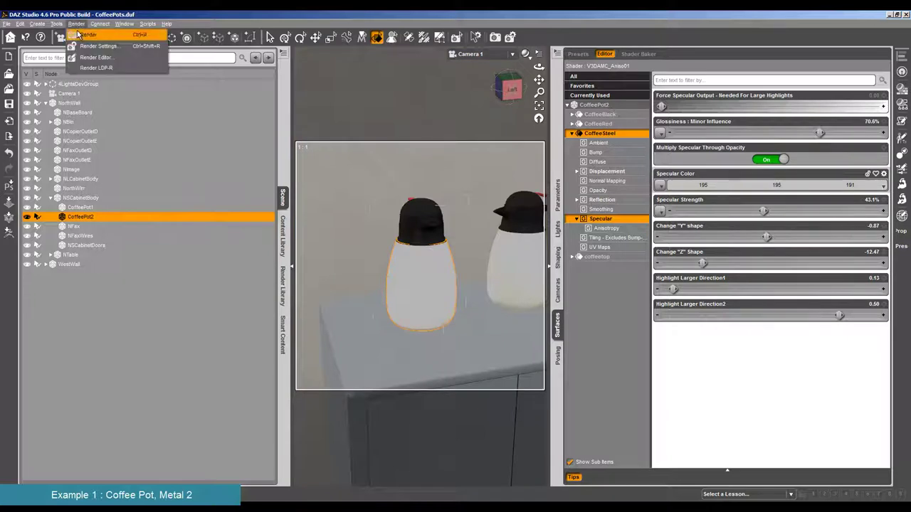
click(89, 32)
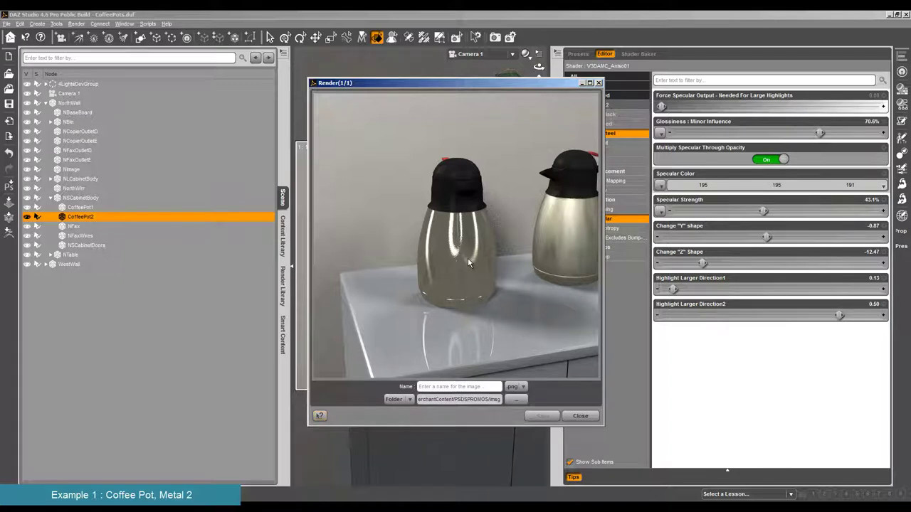
click(581, 416)
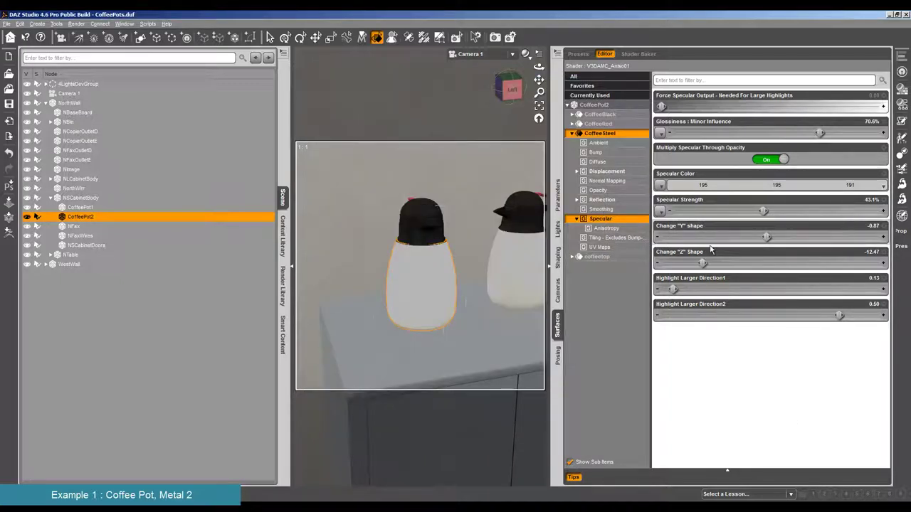
Step: Enter 0 for both Change "Y" Shape and Change "Z" Shape
mouse_move(848, 236)
text(0)
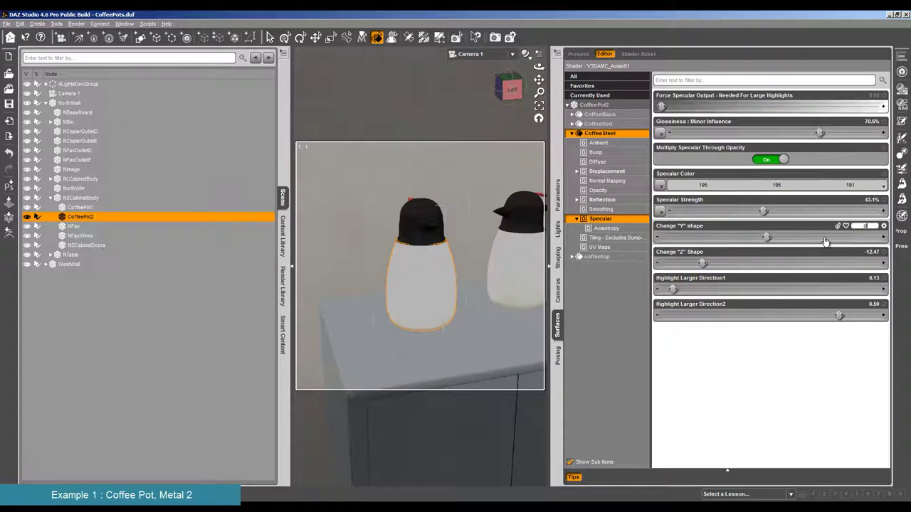
key(Return)
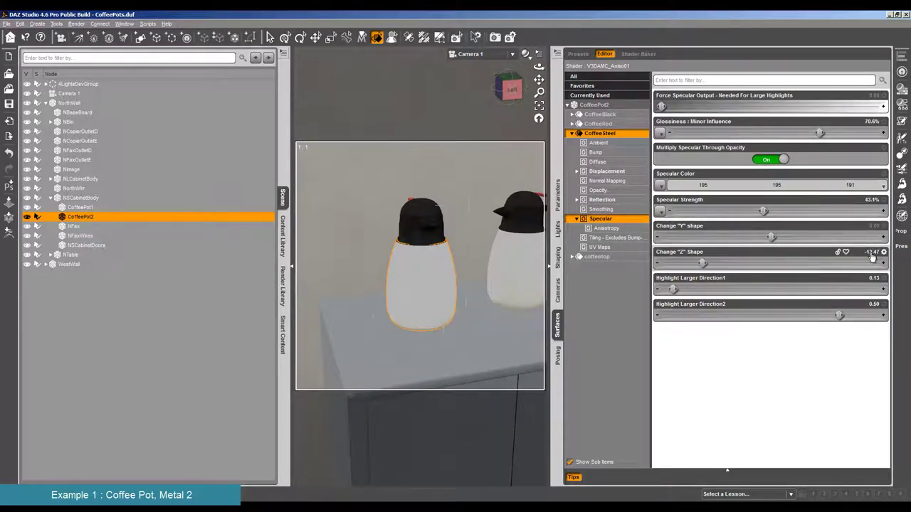
click(869, 253)
text(0)
key(Return)
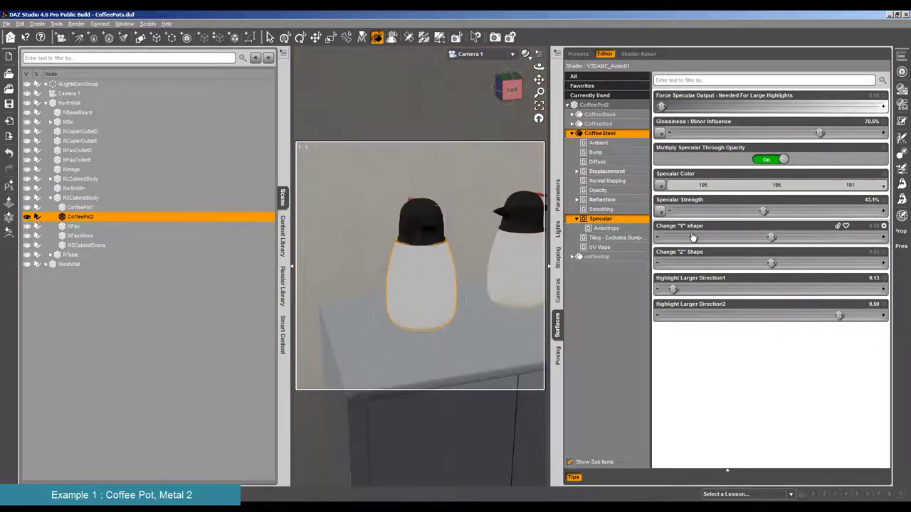
Step: Undo to Y -0.87 and Z -12.47, test-render, and nudge Direction1 slightly above 0.13
key(ctrl+z)
key(ctrl+z)
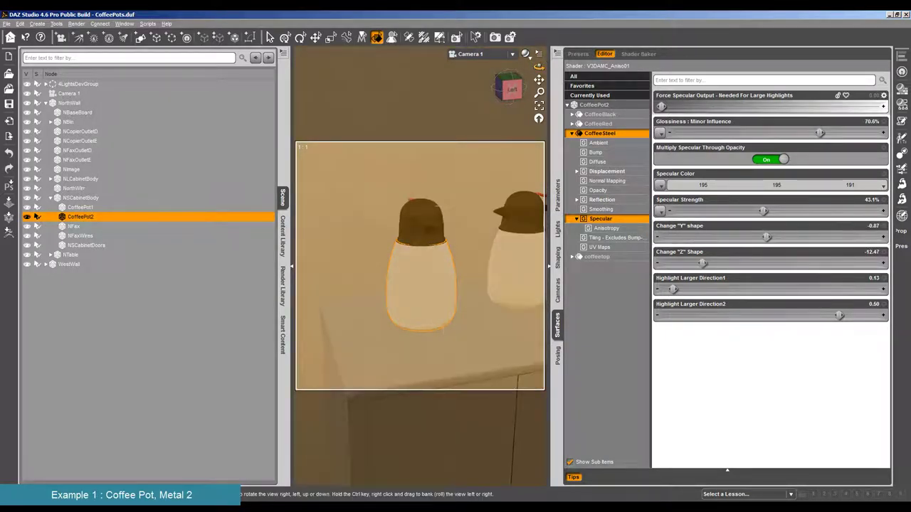
click(87, 34)
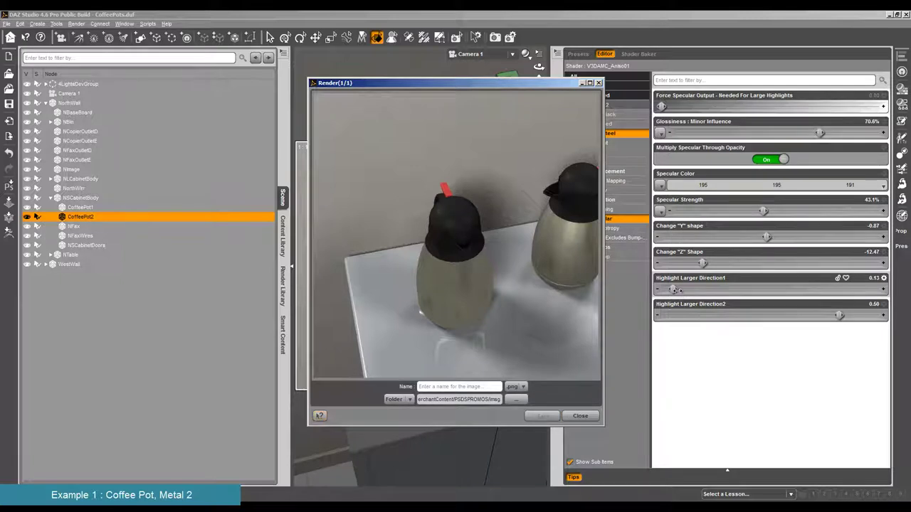
drag(676, 290, 699, 288)
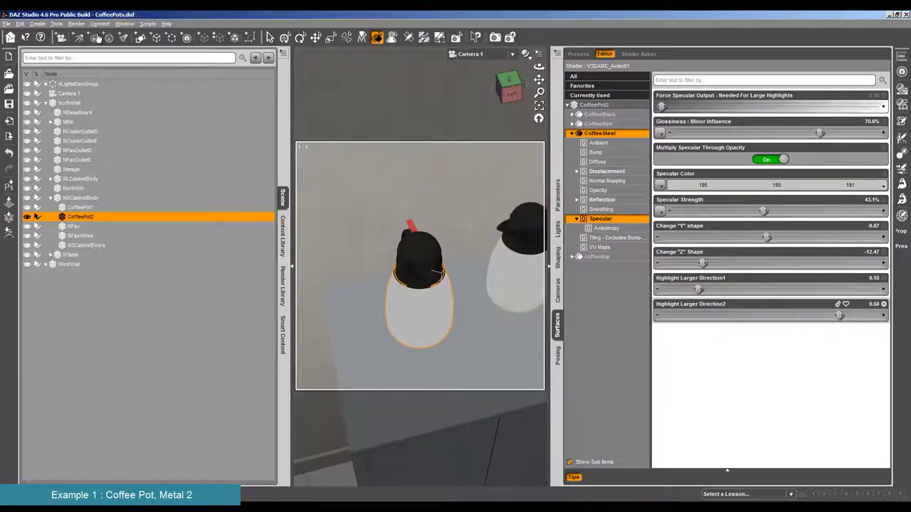
Step: Start a fresh test render of the coffee pots and cancel it
click(76, 23)
click(93, 32)
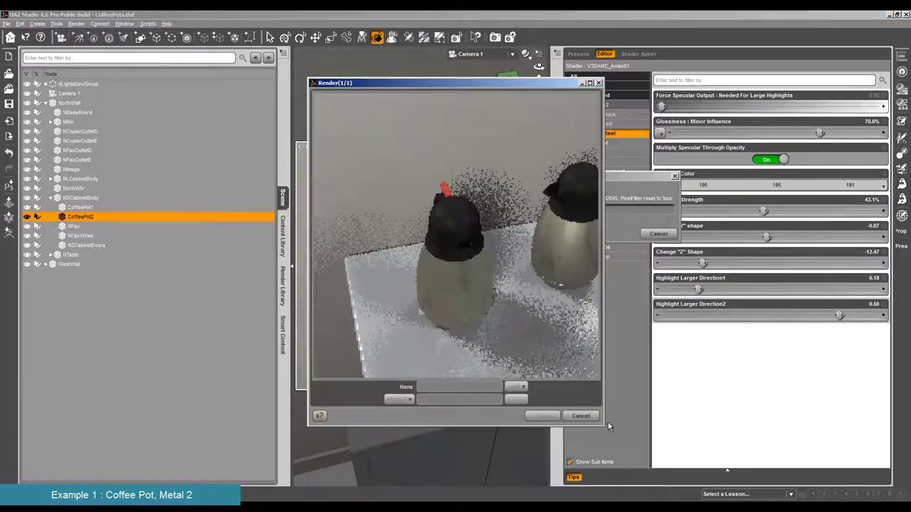
click(581, 416)
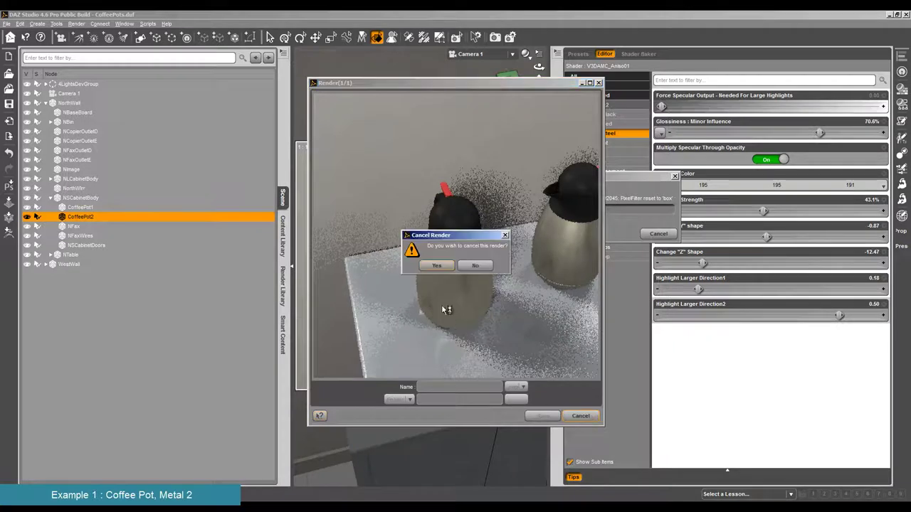
click(436, 265)
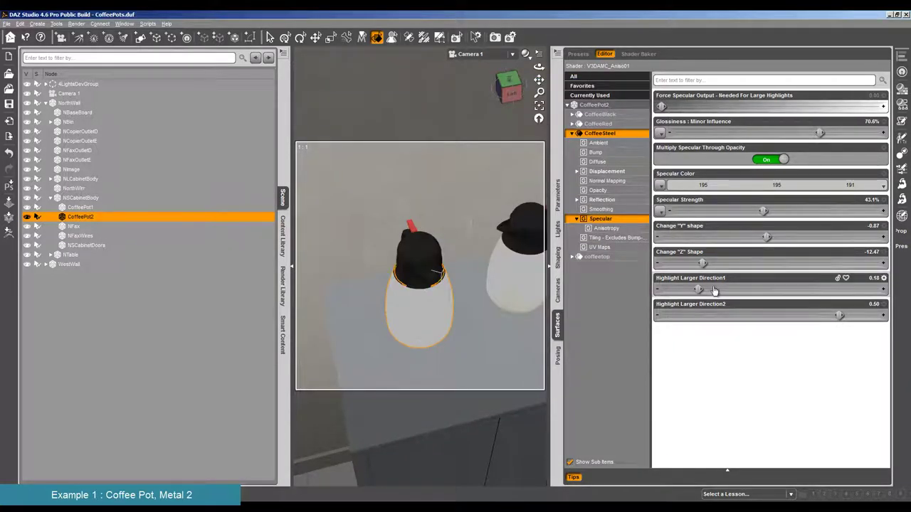
Step: Set Highlight Larger Direction1 to 0.25 and review the completed render
drag(722, 288, 728, 289)
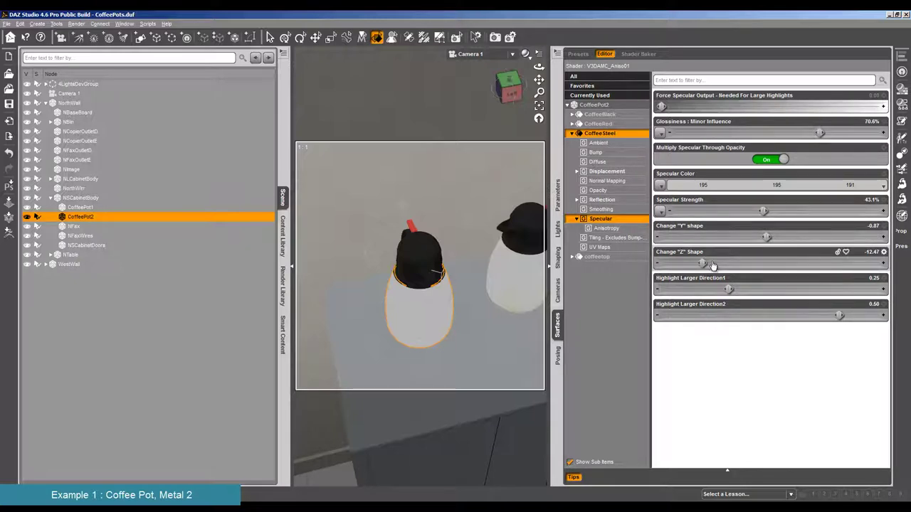
click(76, 23)
click(77, 34)
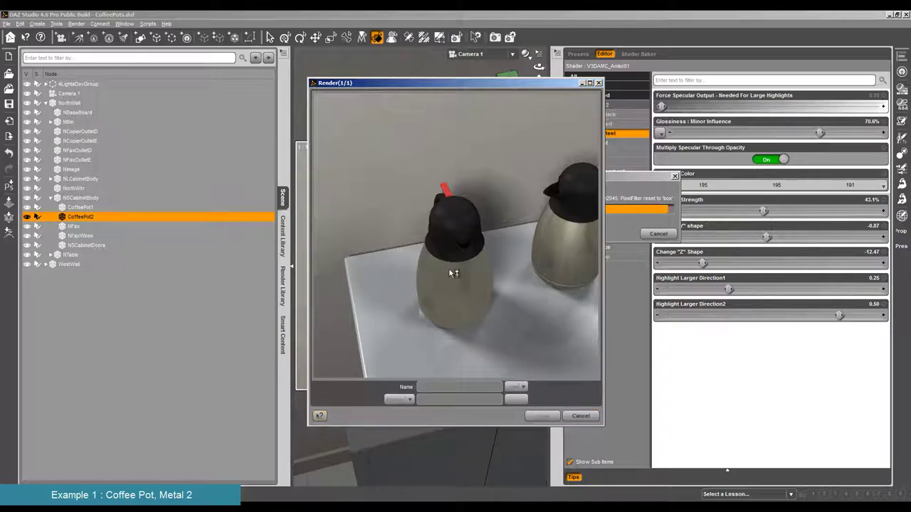
click(581, 416)
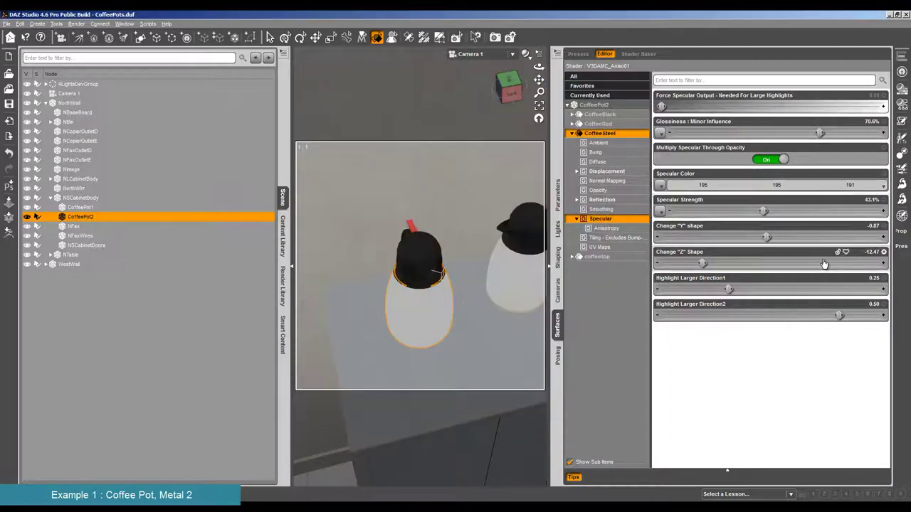
Step: Zero both Change "Z" Shape and Change "Y" shape, then review the finished render
click(869, 254)
text(0)
key(shift+Tab)
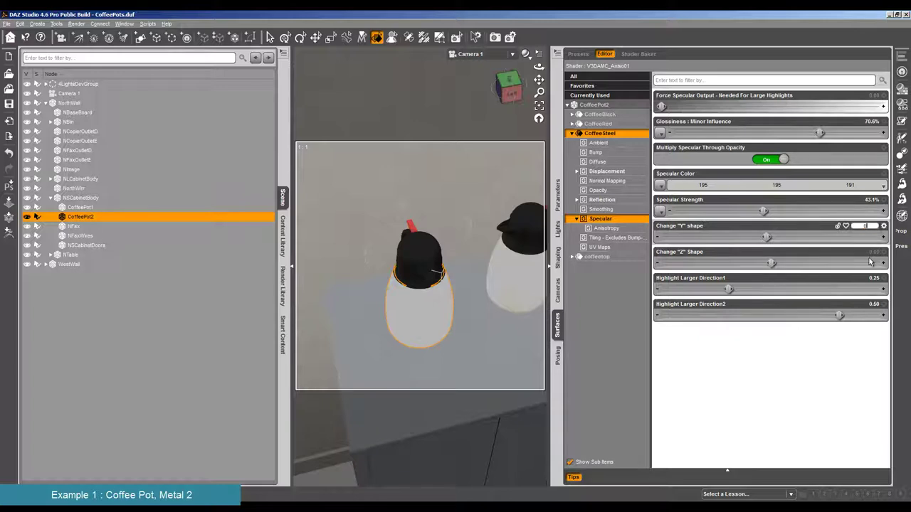
text(0)
key(Return)
click(76, 23)
click(78, 32)
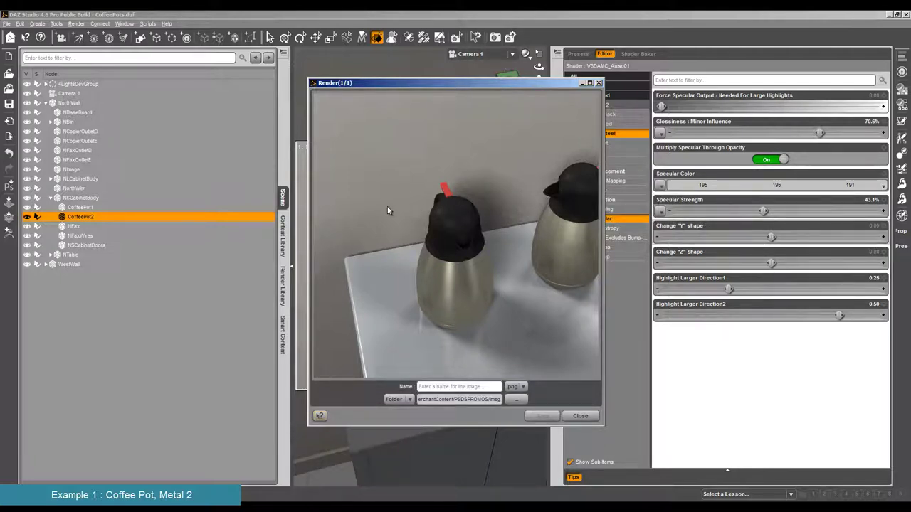
click(580, 417)
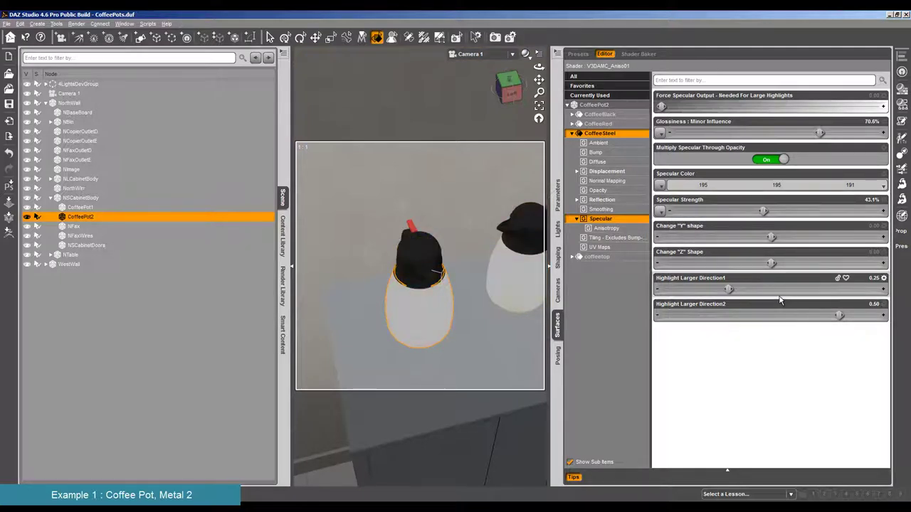
Step: Set Highlight Larger Direction1 to 0.40 and Direction2 to 0.34, then test-render with Ctrl+R and cancel
drag(839, 315, 779, 316)
drag(728, 289, 774, 315)
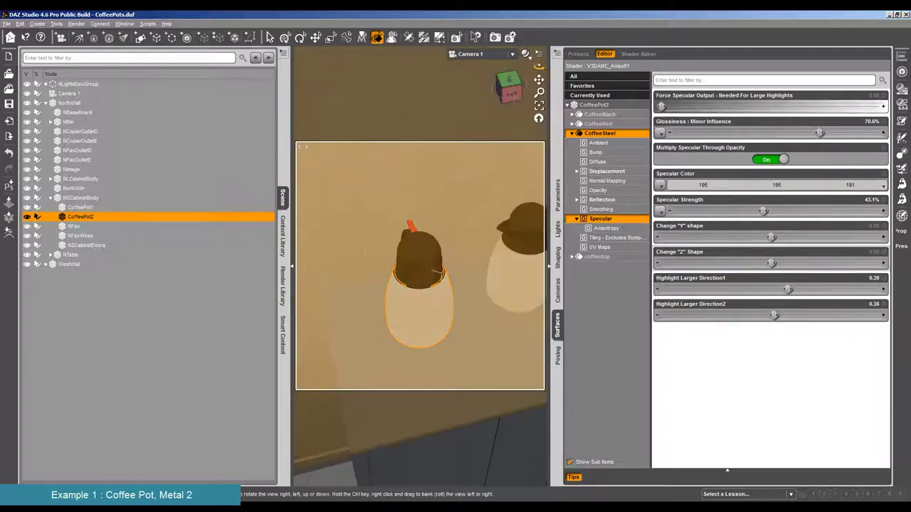
alt+drag(432, 272, 403, 278)
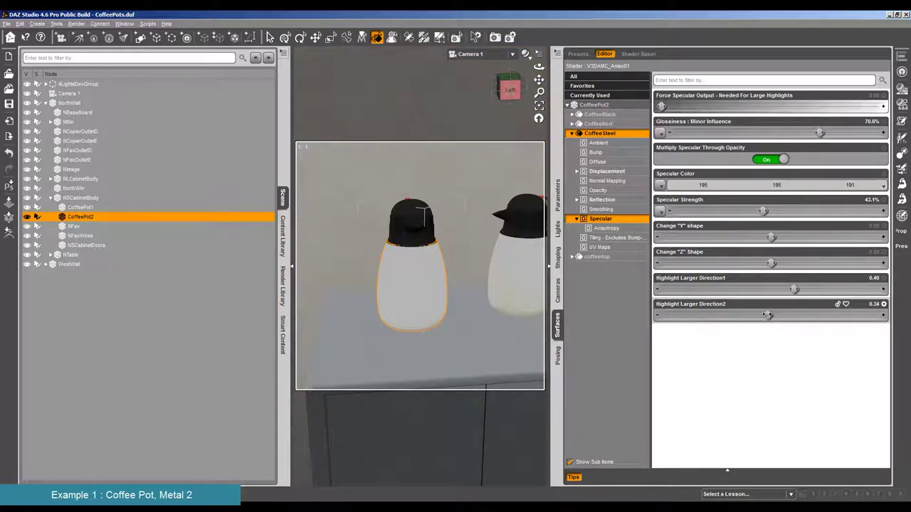
key(ctrl+r)
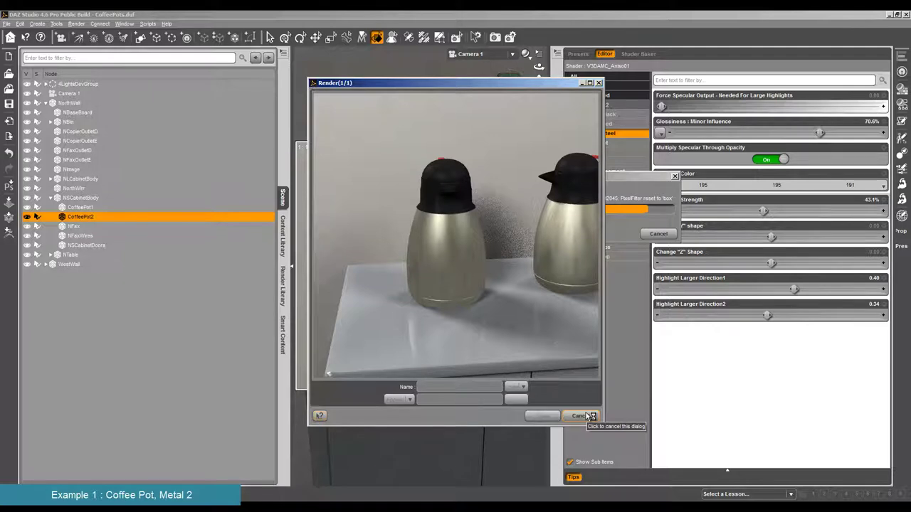
click(589, 416)
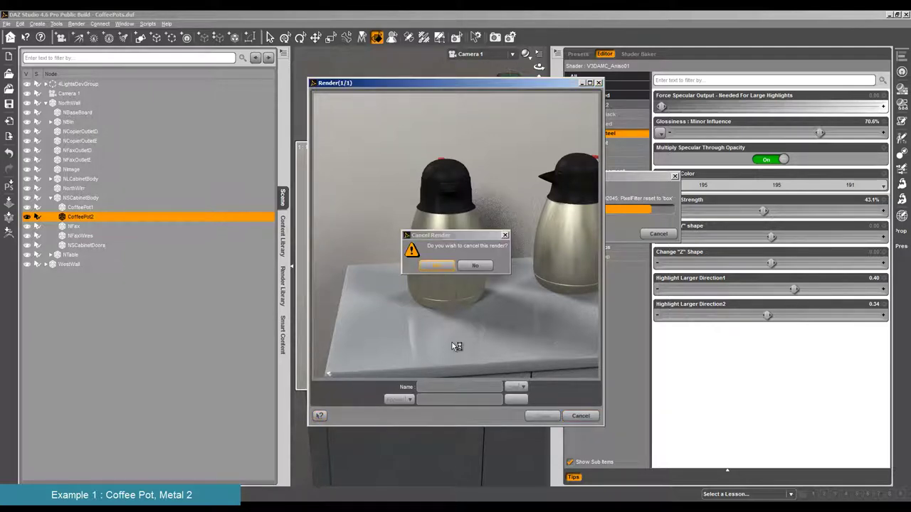
key(Return)
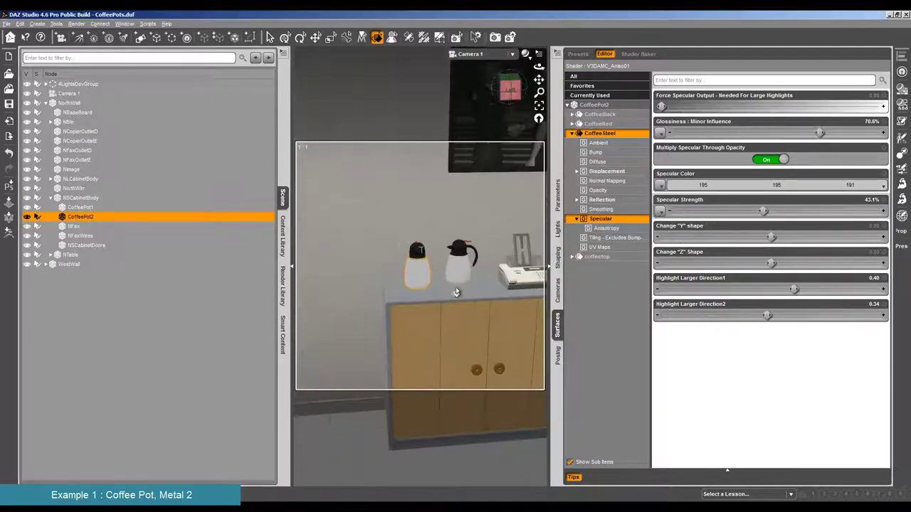
Step: Select CoffeePot1, render the cabinet with both coffee pots, then close the finished render
click(423, 280)
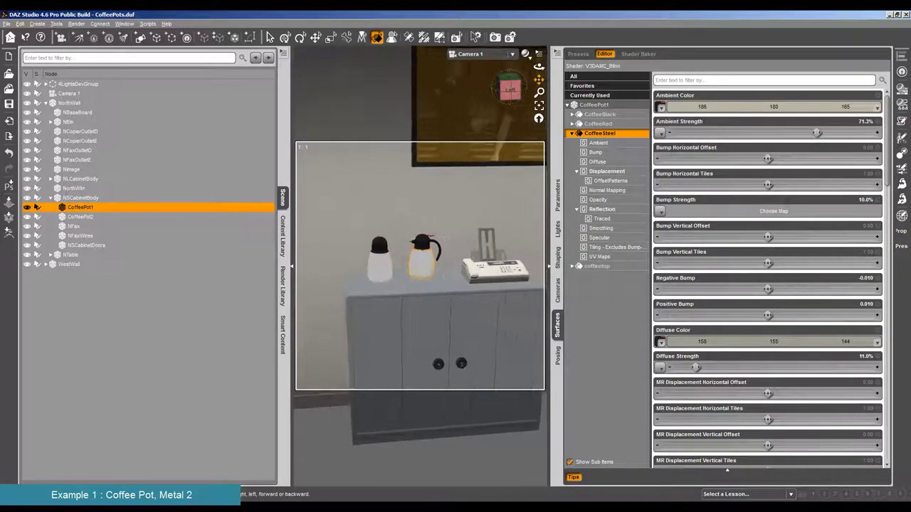
click(76, 24)
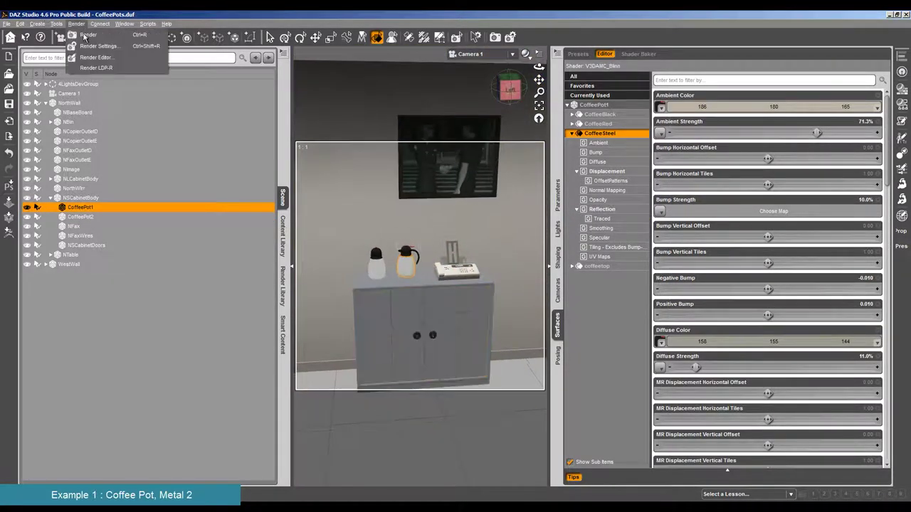
click(89, 34)
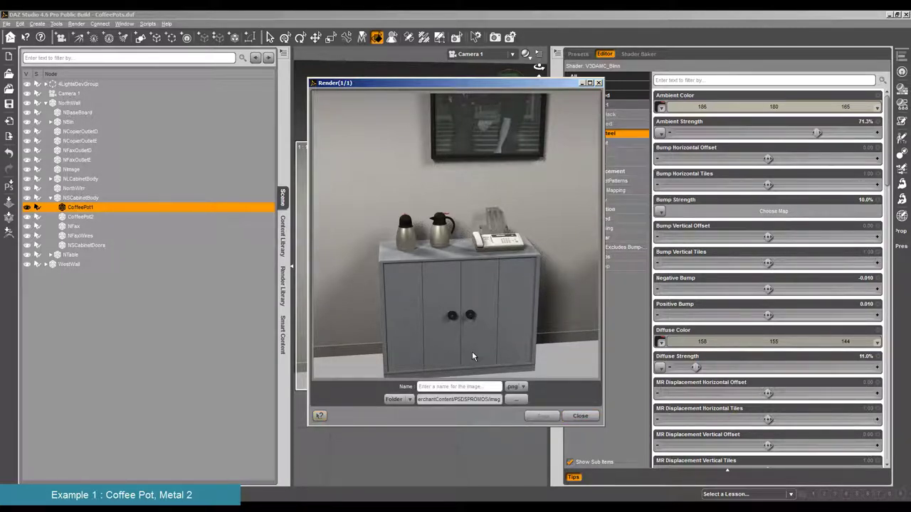
click(580, 416)
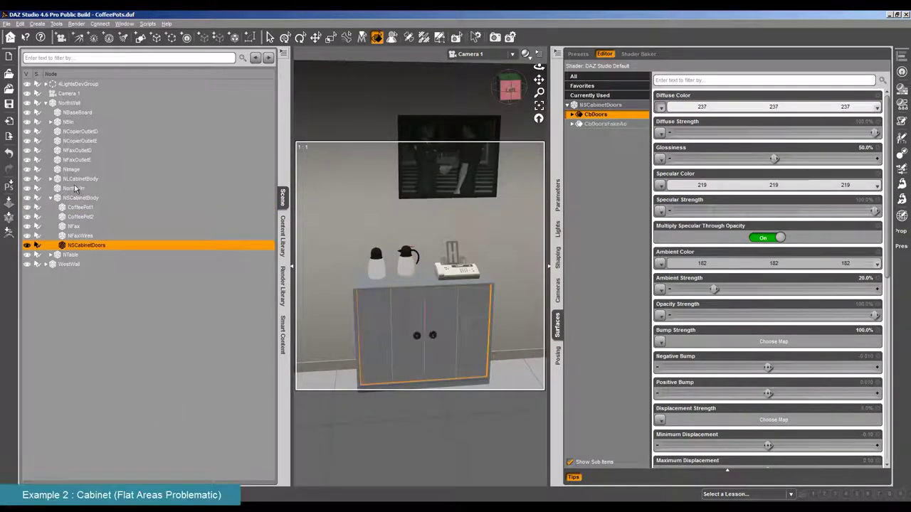
Step: Apply the METAL 2 anisotropic preset to the CbBody and CbHandleMetal surfaces
click(283, 228)
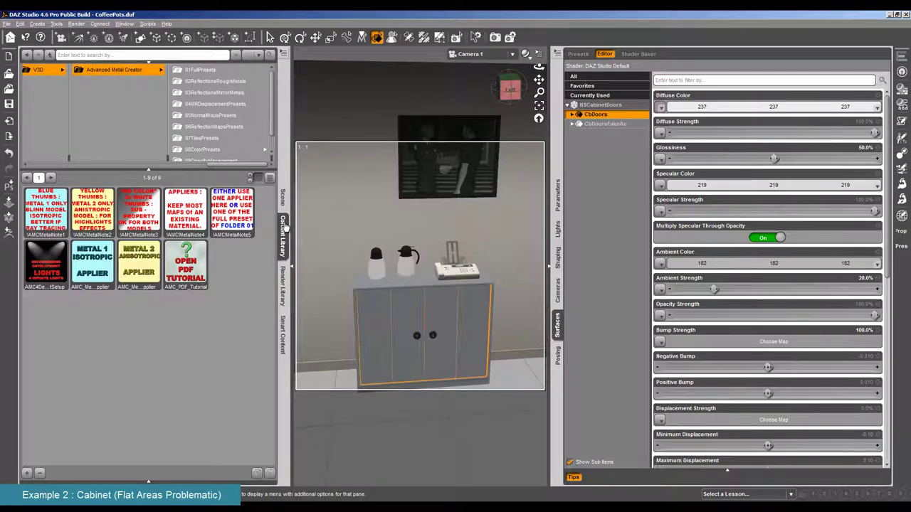
mouse_move(118, 268)
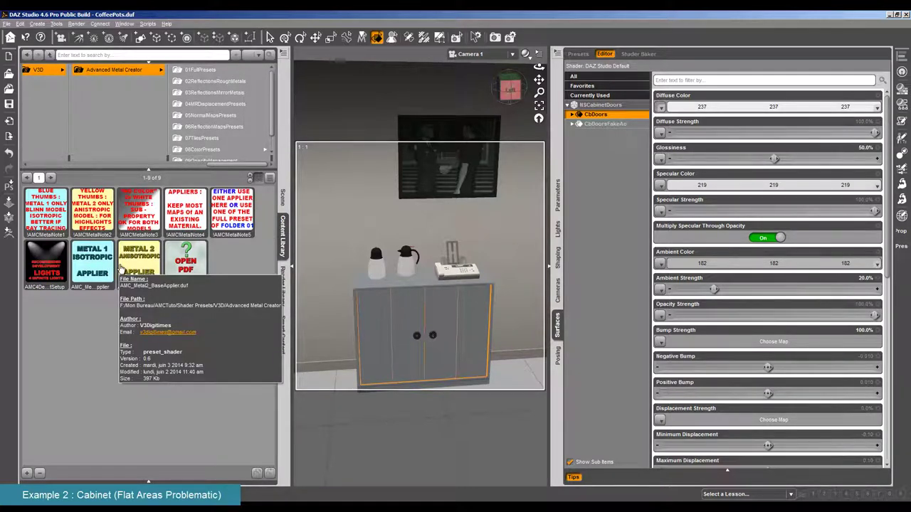
double_click(134, 265)
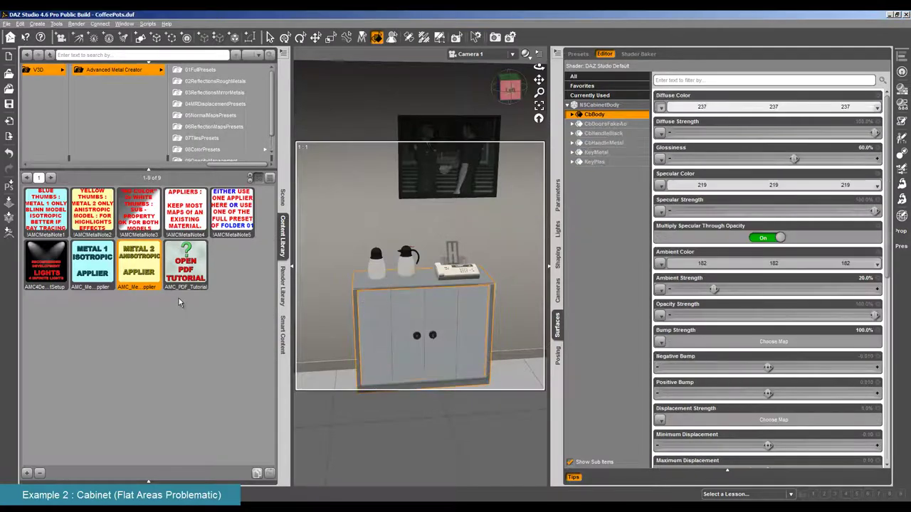
click(417, 340)
double_click(131, 261)
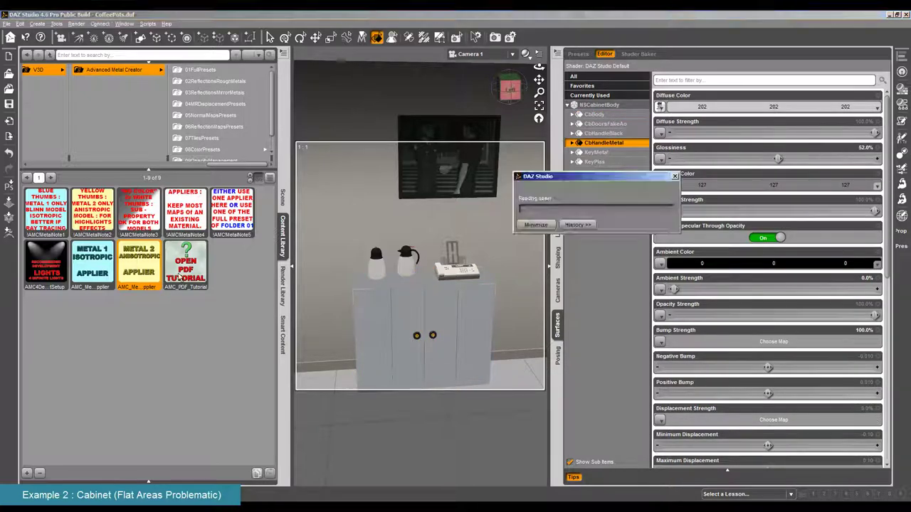
Step: Apply METAL 2 to the KeyMetal surface, then start a render of the cabinet
click(432, 340)
key(ctrl+f)
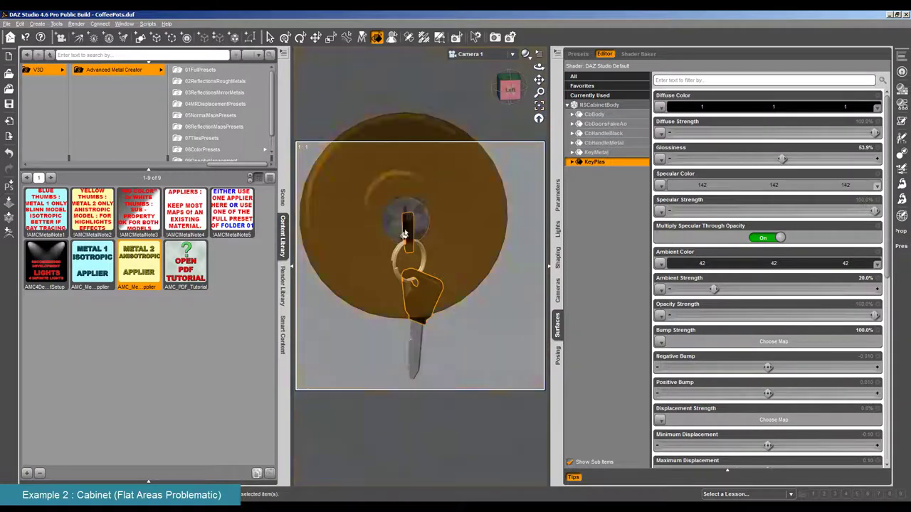
click(404, 233)
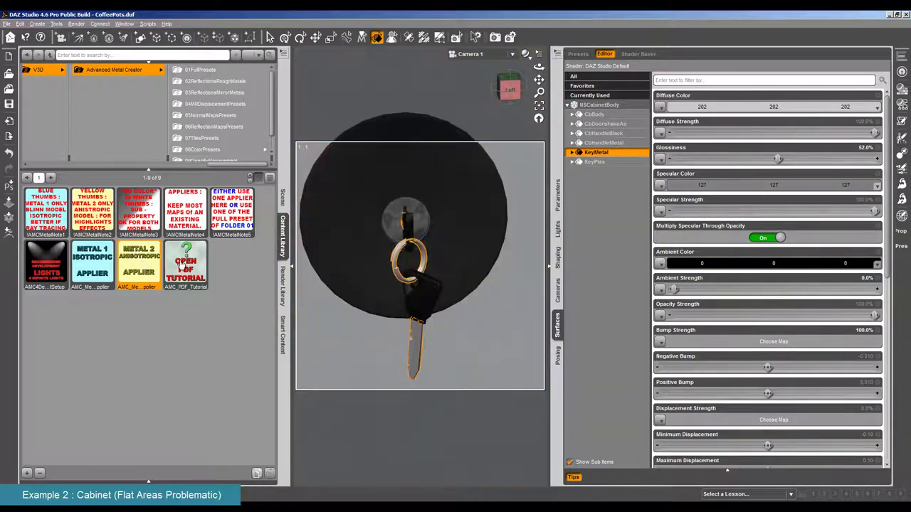
double_click(128, 271)
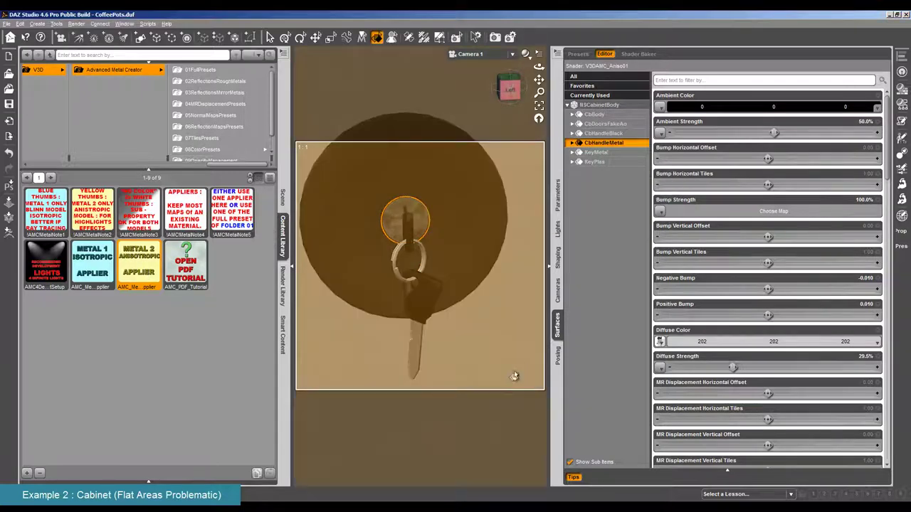
scroll(468, 401, down, 5)
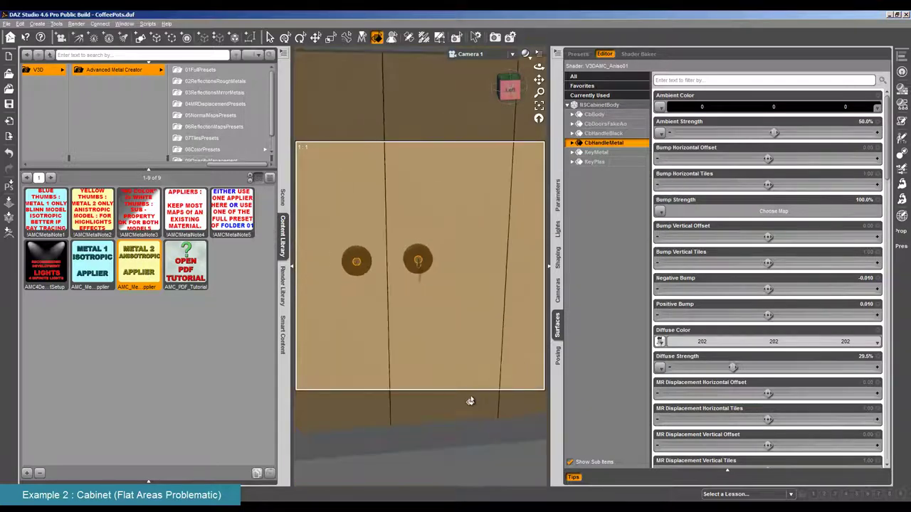
click(76, 24)
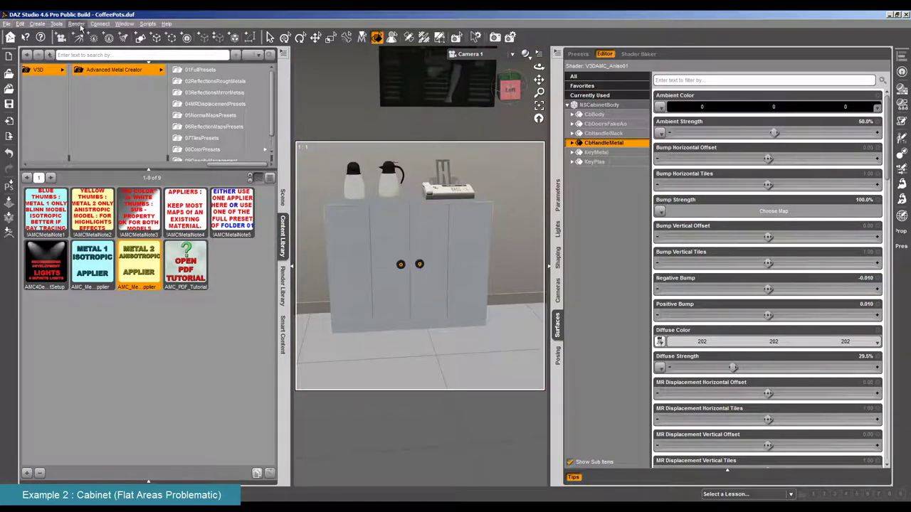
click(93, 34)
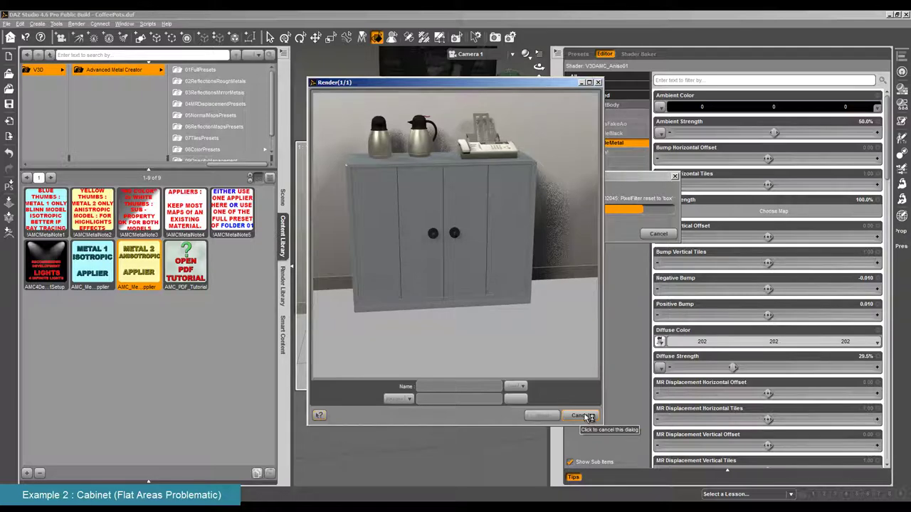
click(588, 417)
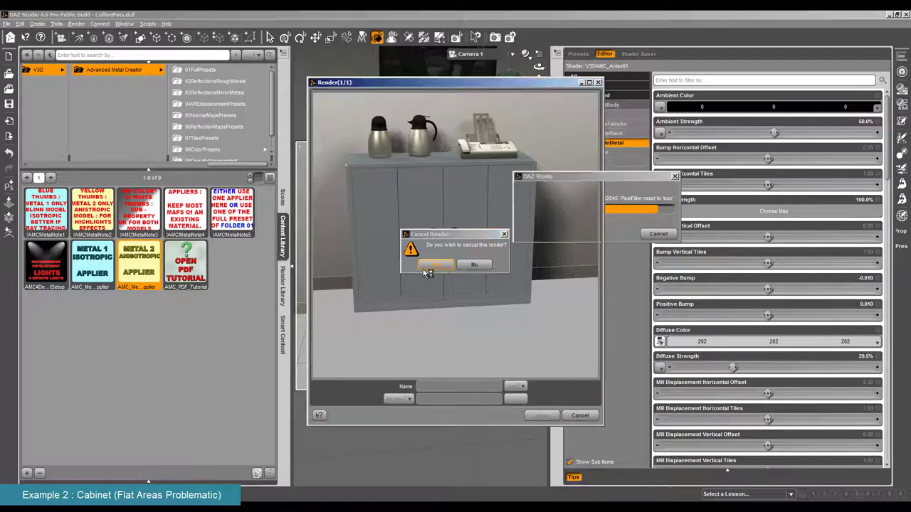
click(427, 265)
drag(431, 296, 388, 212)
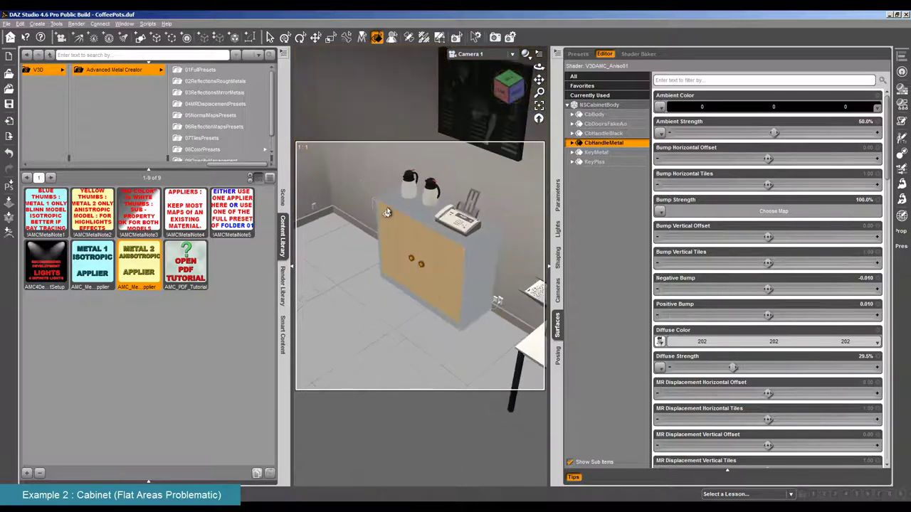
Step: Orbit the camera, snap to the top then front view, and frame the cabinet
scroll(388, 212, down, 10)
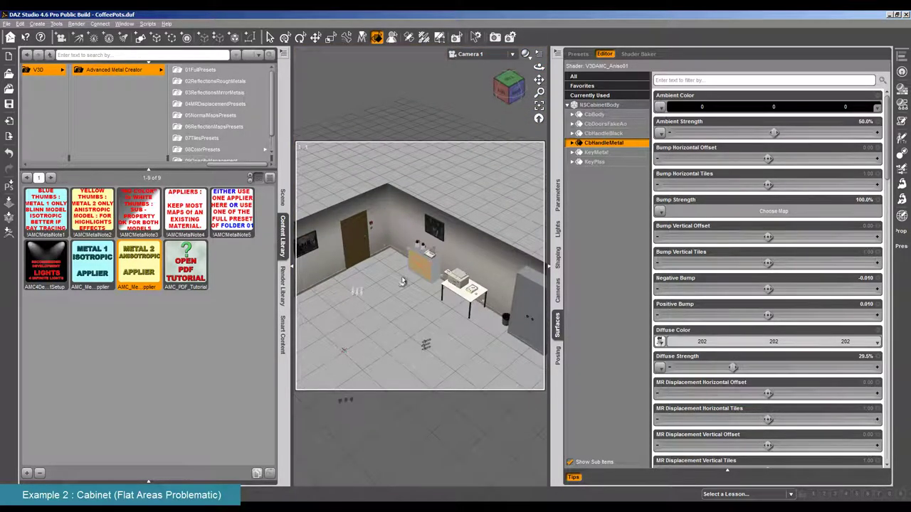
drag(324, 319, 423, 274)
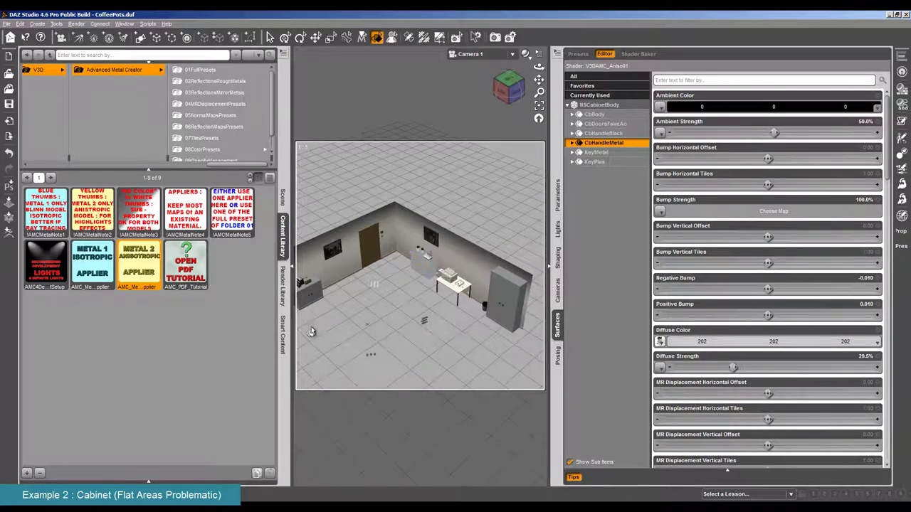
drag(510, 80, 511, 86)
click(510, 84)
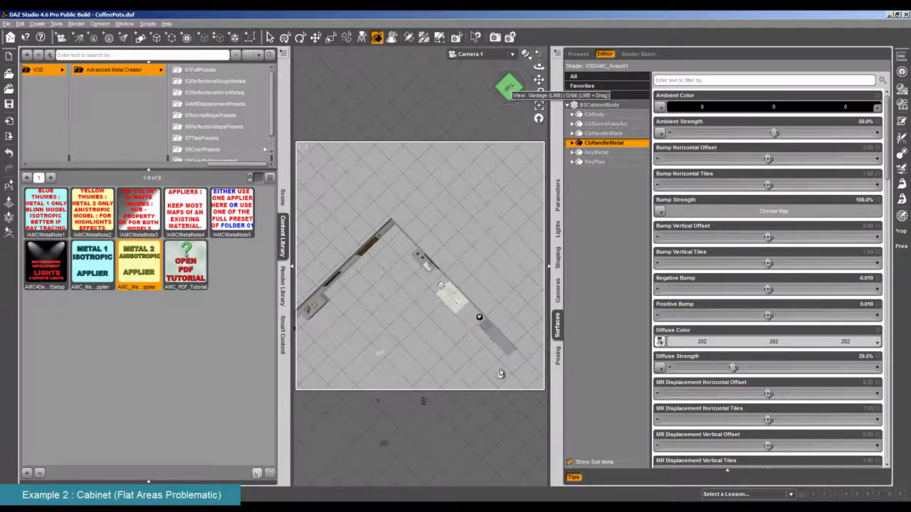
click(509, 88)
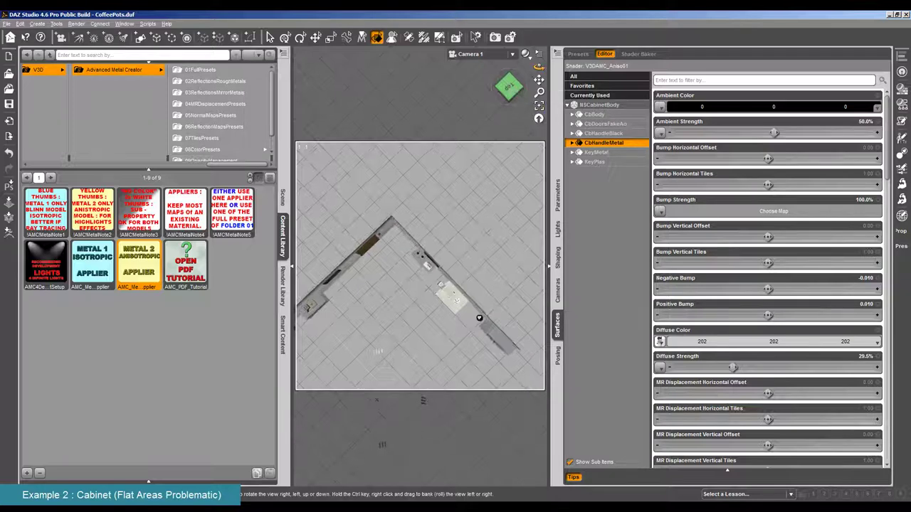
key(ctrl+f)
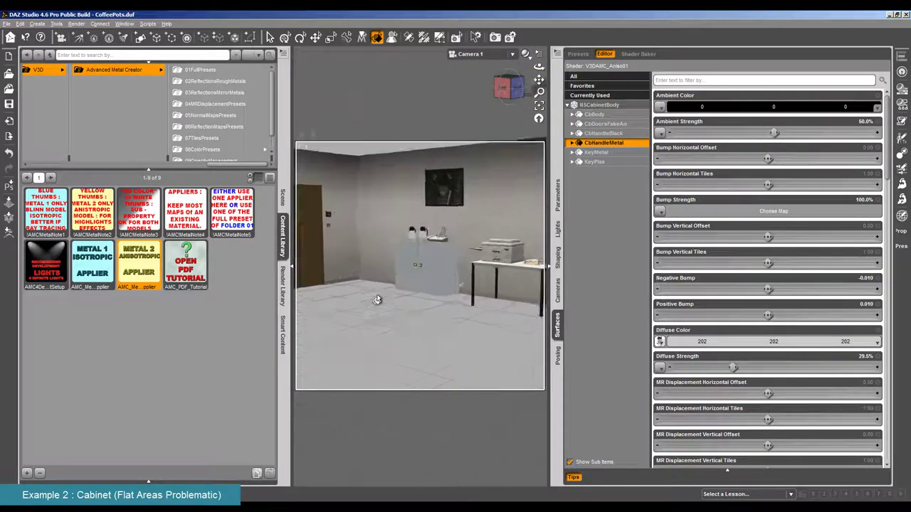
Step: Start a render of the metal cabinet, then cancel it
click(76, 24)
click(88, 31)
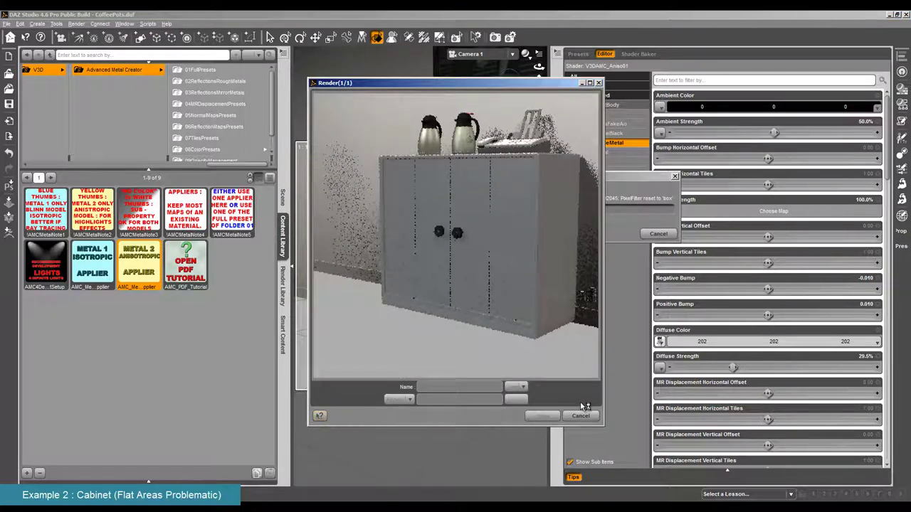
click(583, 418)
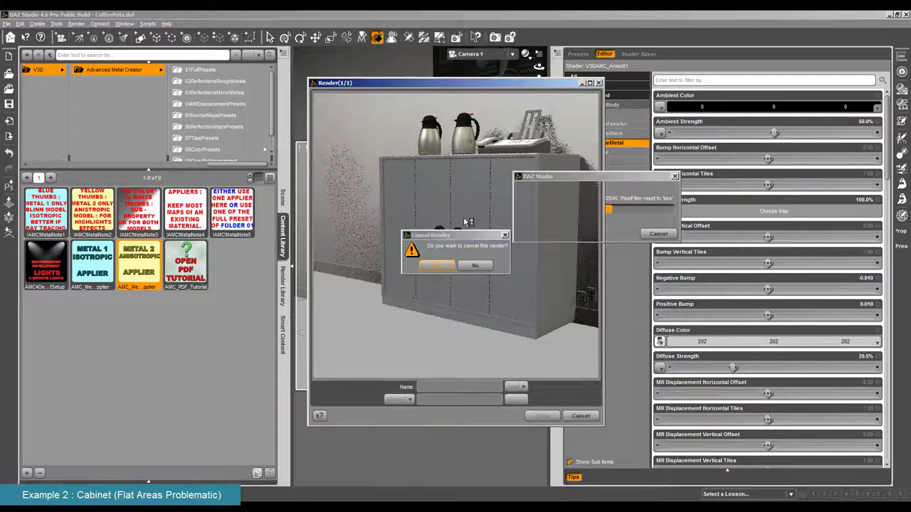
click(448, 285)
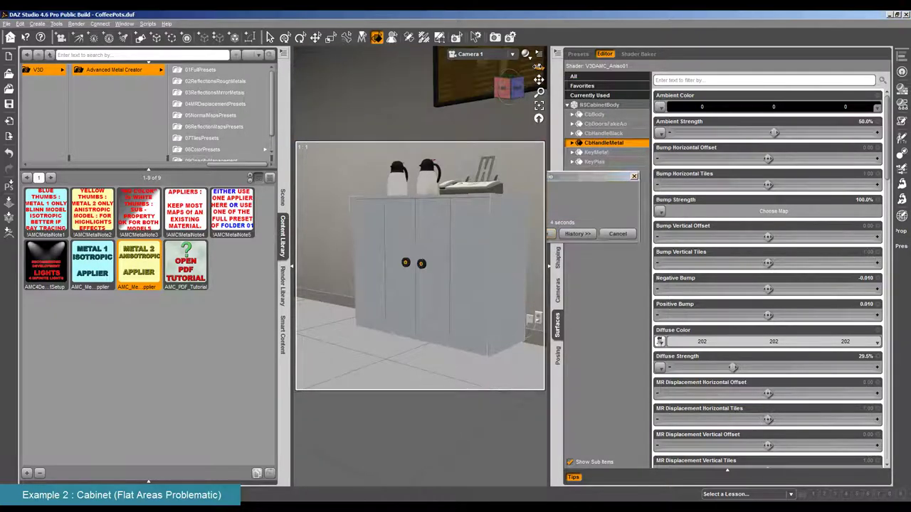
Step: Render the cabinet to completion, close the result, and select the doors surface
click(77, 24)
click(89, 31)
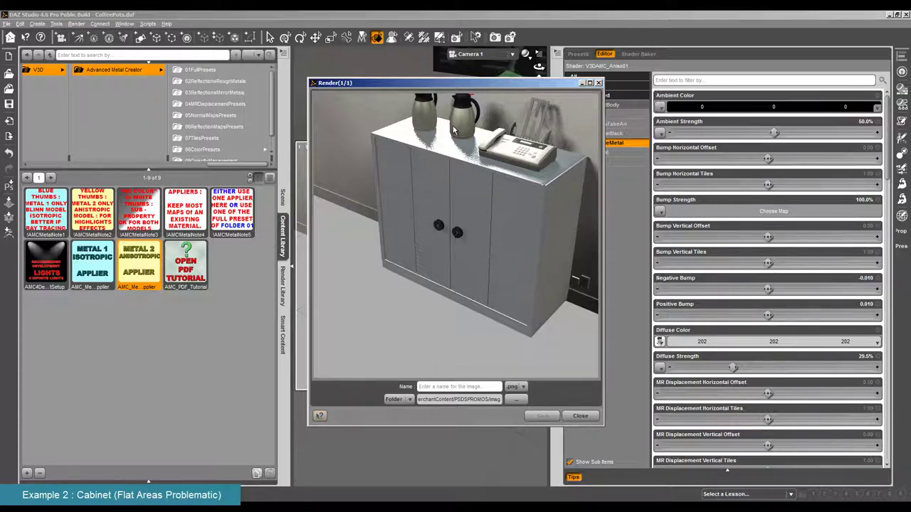
click(580, 417)
click(422, 282)
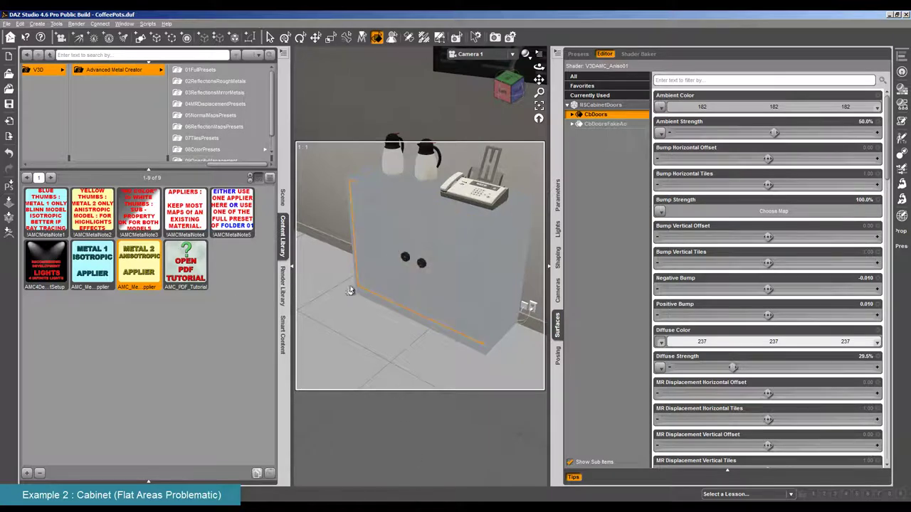
Step: Apply the Metal 2 Anisotropic shader from 01FullPresets to the cabinet
drag(539, 77, 432, 308)
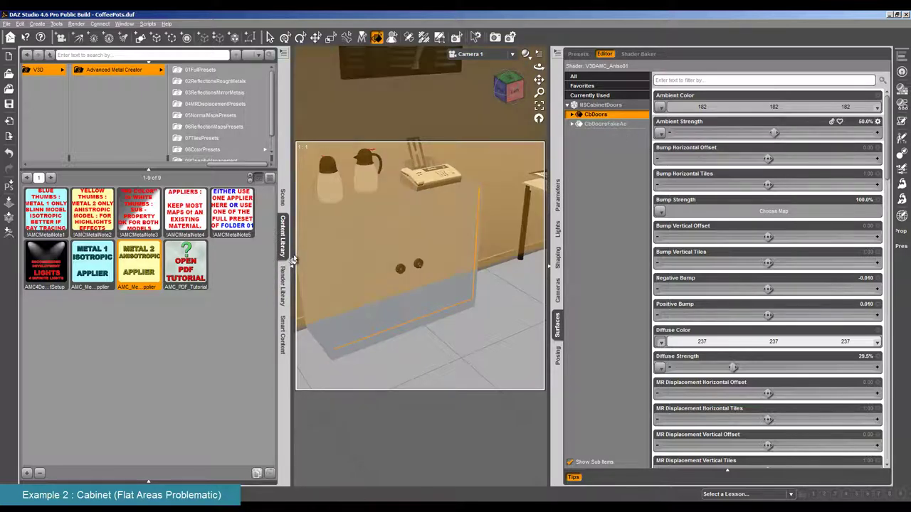
click(199, 71)
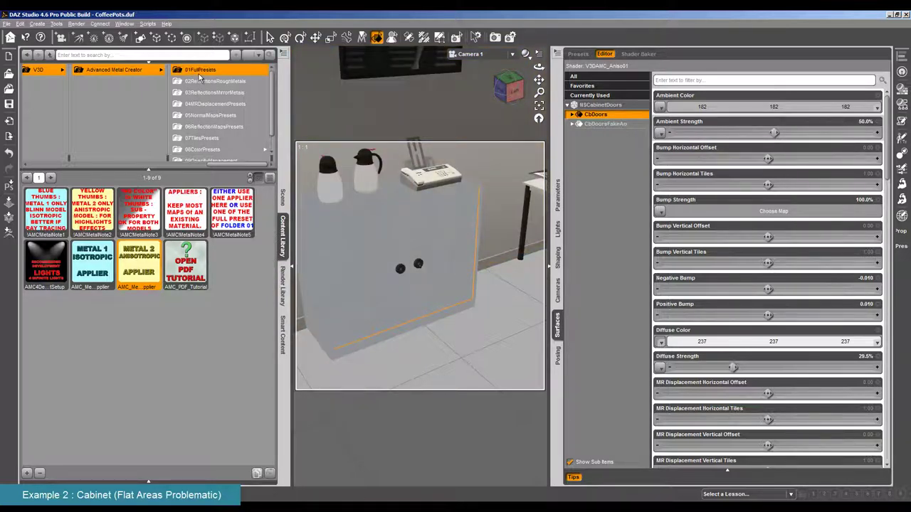
scroll(141, 329, down, 5)
scroll(141, 329, down, 5)
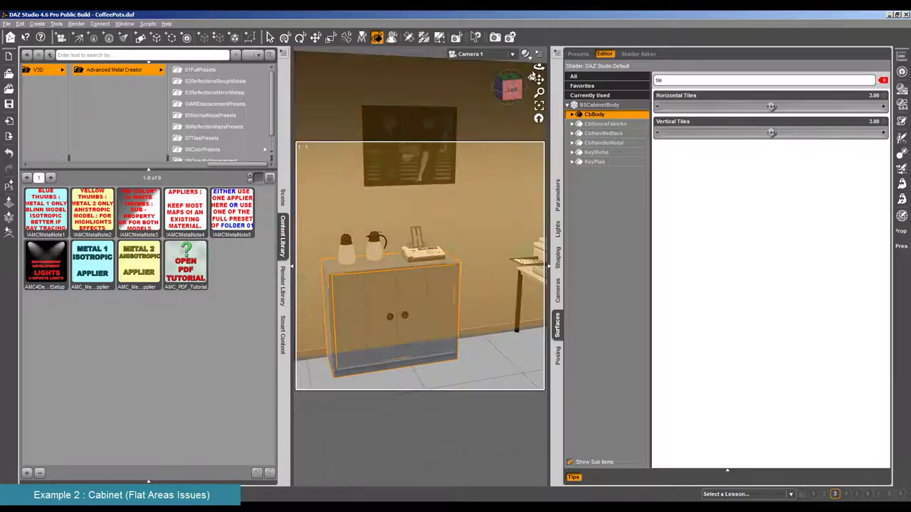
drag(535, 76, 327, 291)
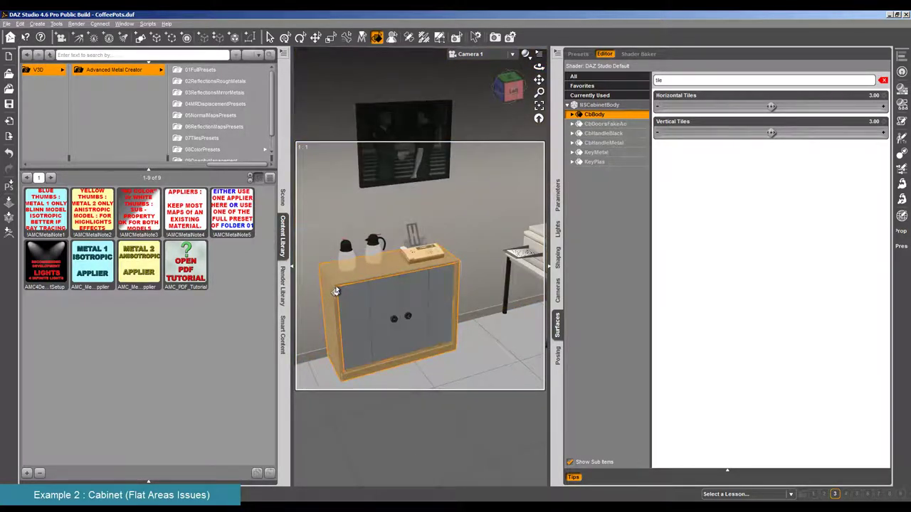
double_click(137, 274)
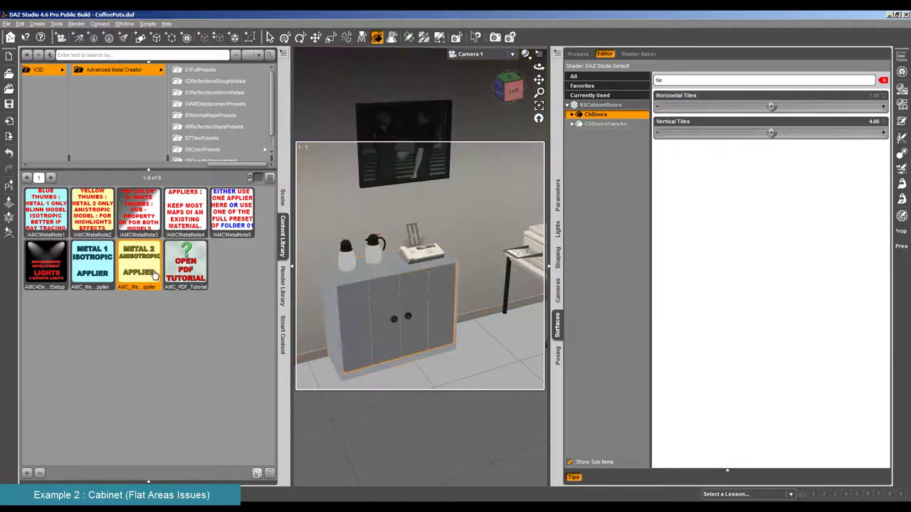
Step: Select the cabinet body, frame it close with the coffee pots, and start a test render
click(324, 311)
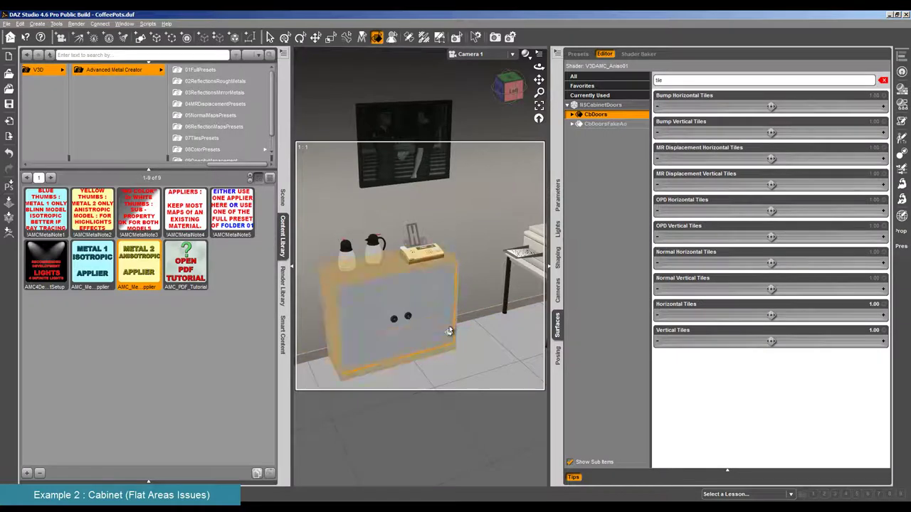
click(539, 105)
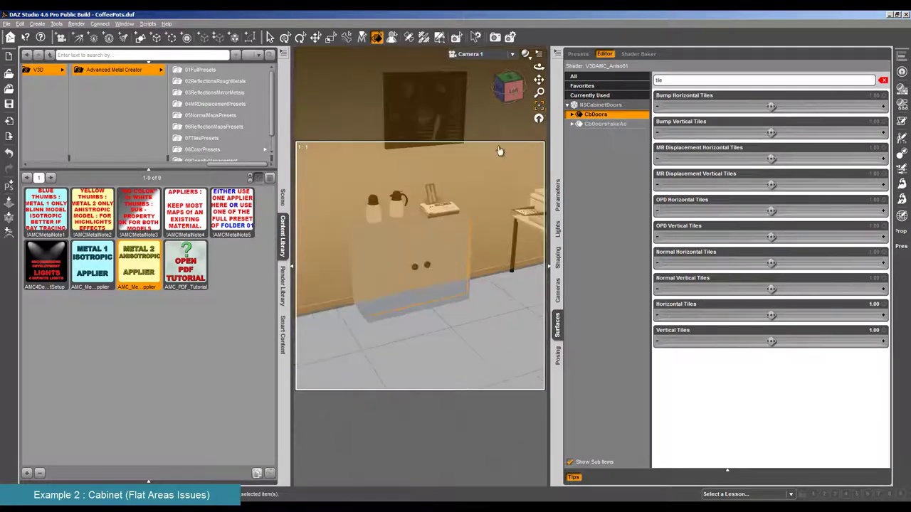
click(348, 234)
click(539, 107)
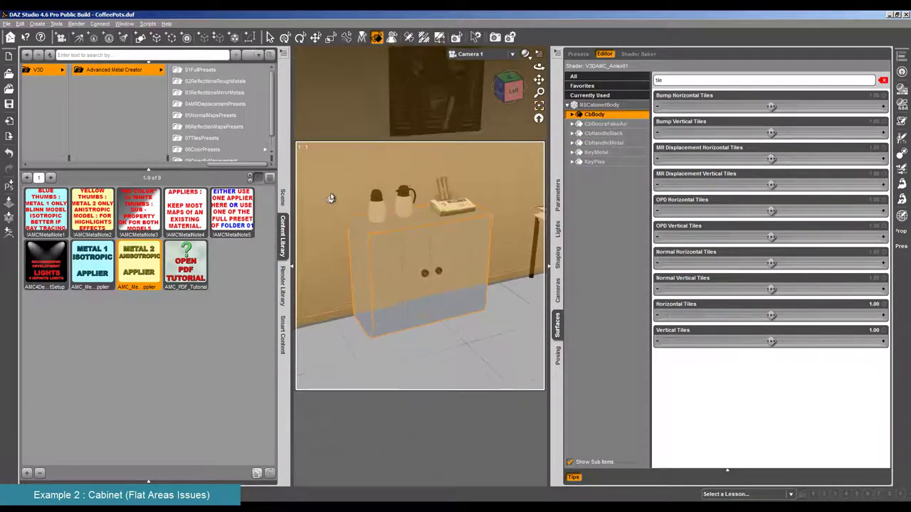
drag(533, 84, 342, 163)
click(76, 24)
click(92, 32)
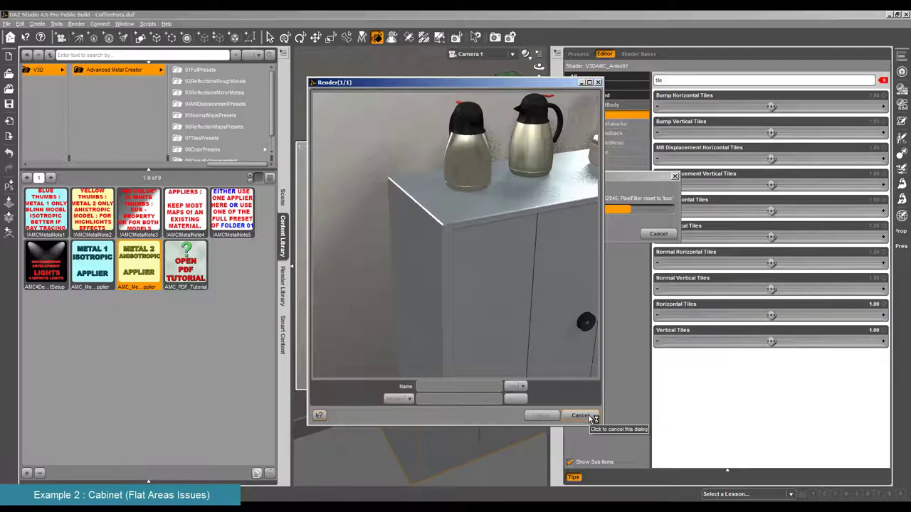
Step: Cancel the render and set CoffeeSteel Highlight Larger Direction1 and Direction2 to 0.3
click(591, 418)
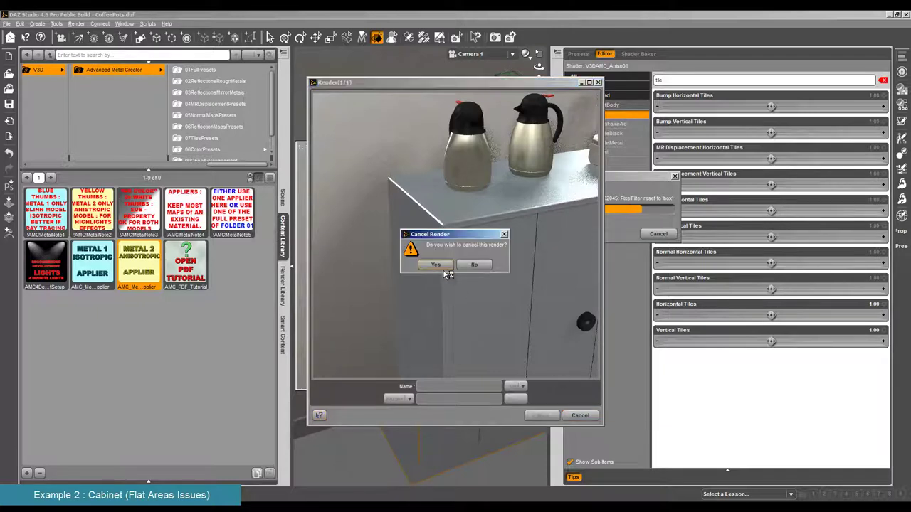
click(445, 269)
click(423, 202)
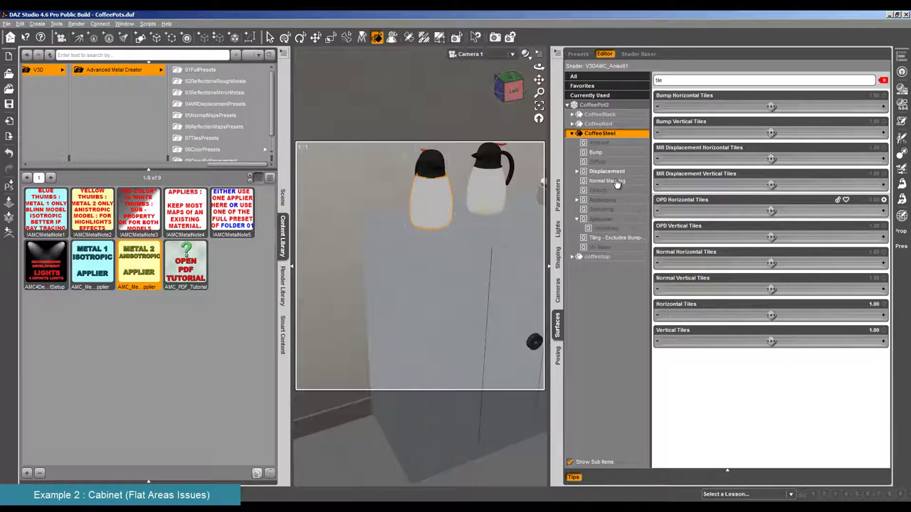
click(619, 239)
click(883, 80)
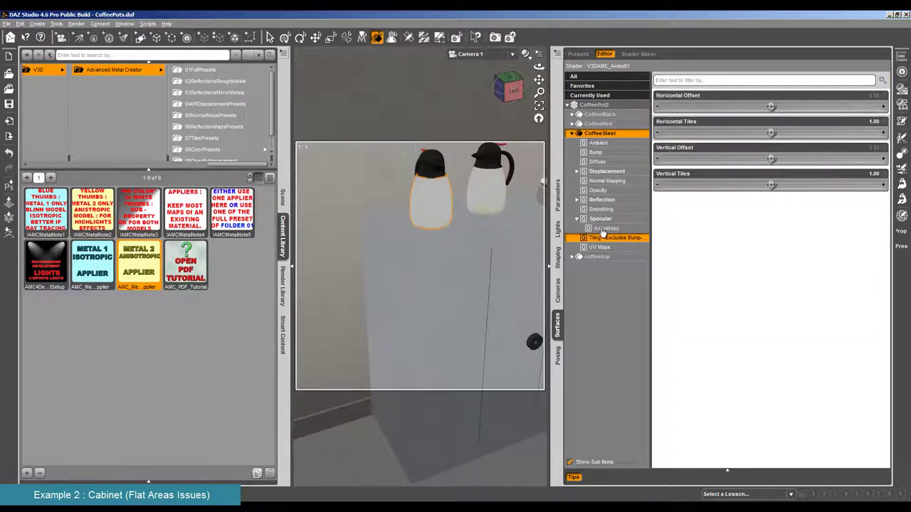
click(613, 220)
click(874, 279)
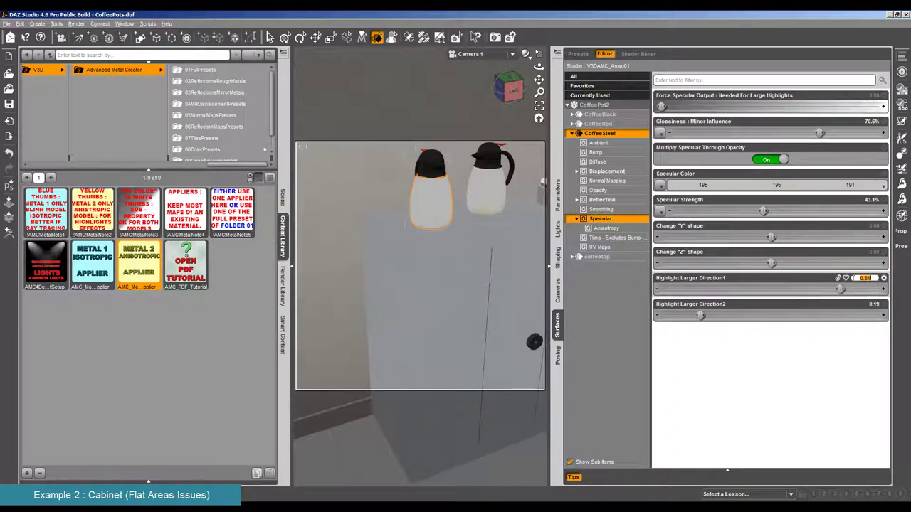
key(Return)
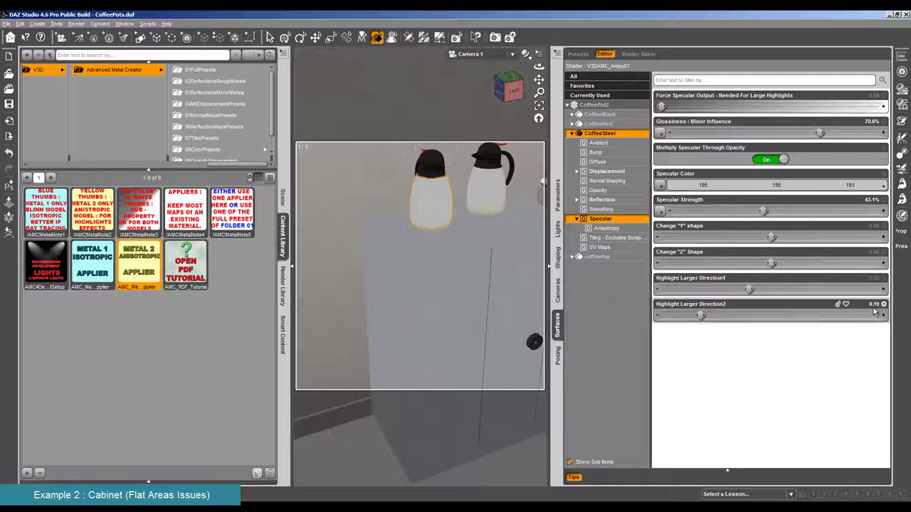
click(874, 304)
text(0.3)
key(Return)
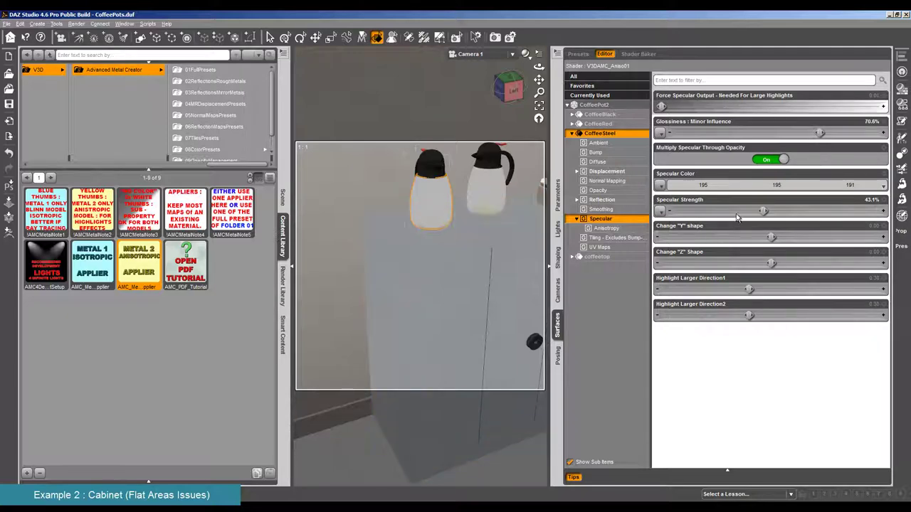
Step: Set CbBody highlight directions to about 0.36 and Specular Strength to 62.8%, then render
click(418, 258)
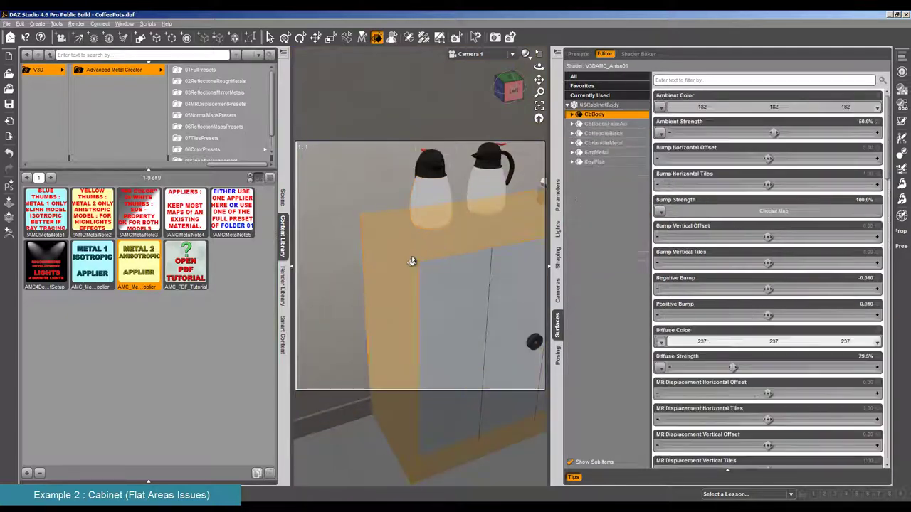
click(576, 114)
click(601, 190)
click(600, 199)
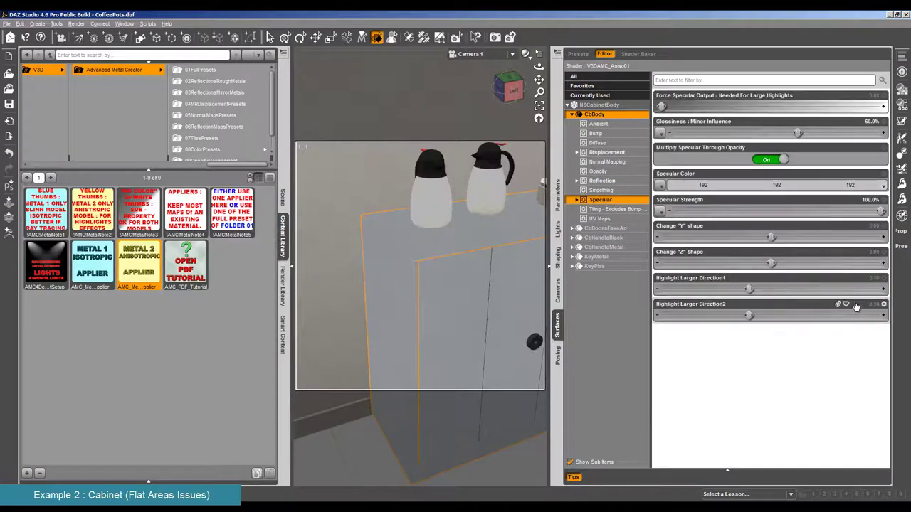
drag(749, 288, 777, 288)
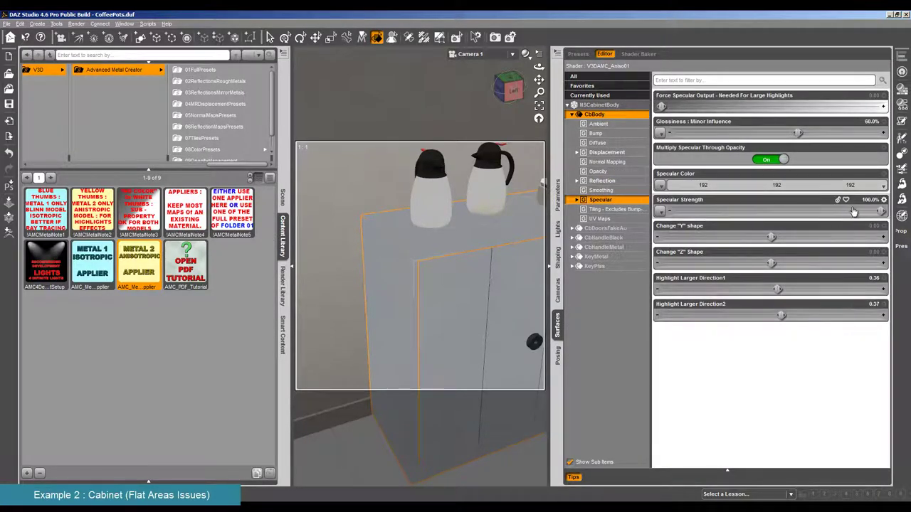
drag(854, 212, 804, 212)
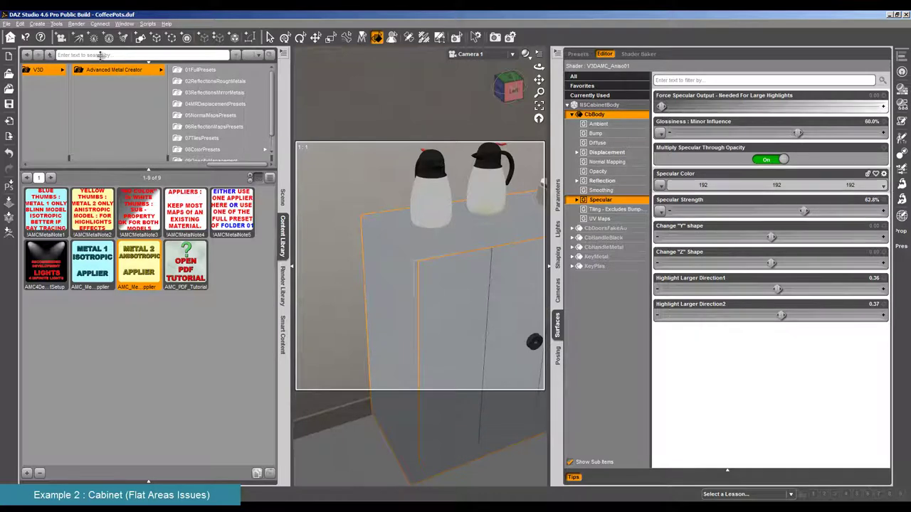
click(76, 24)
click(89, 33)
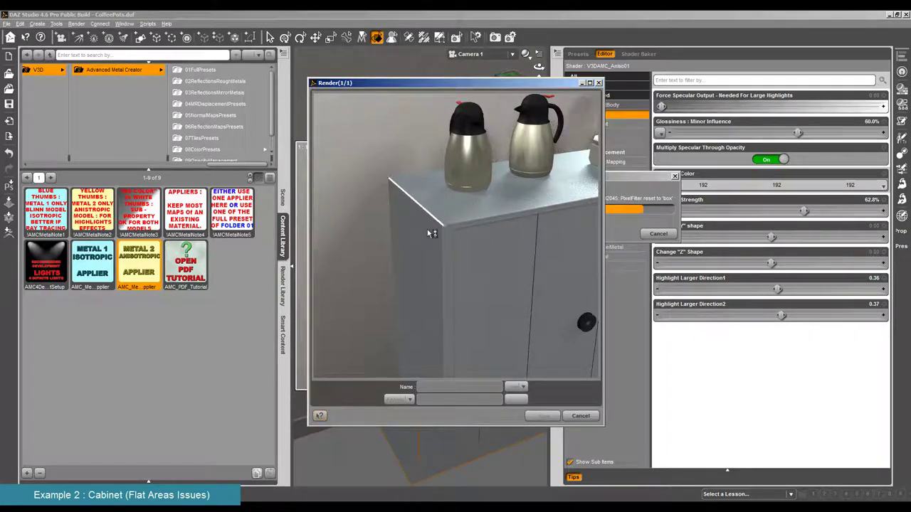
click(588, 415)
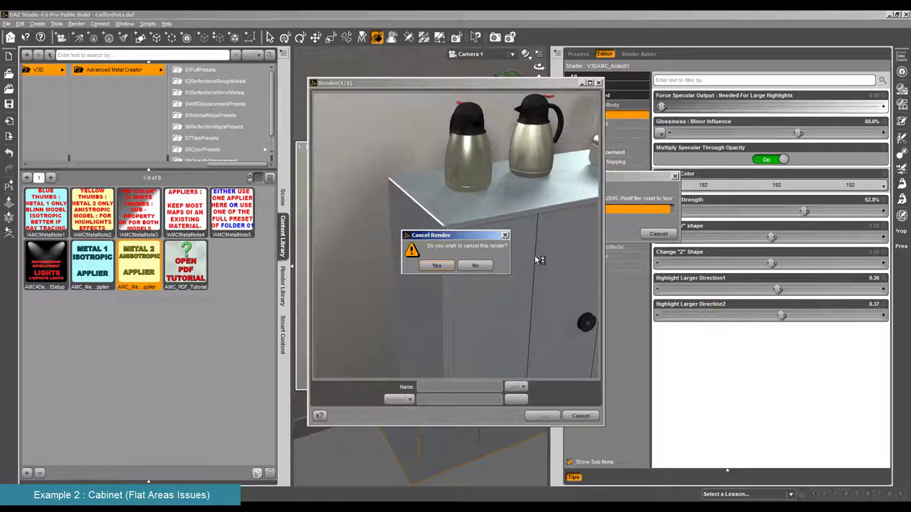
click(441, 267)
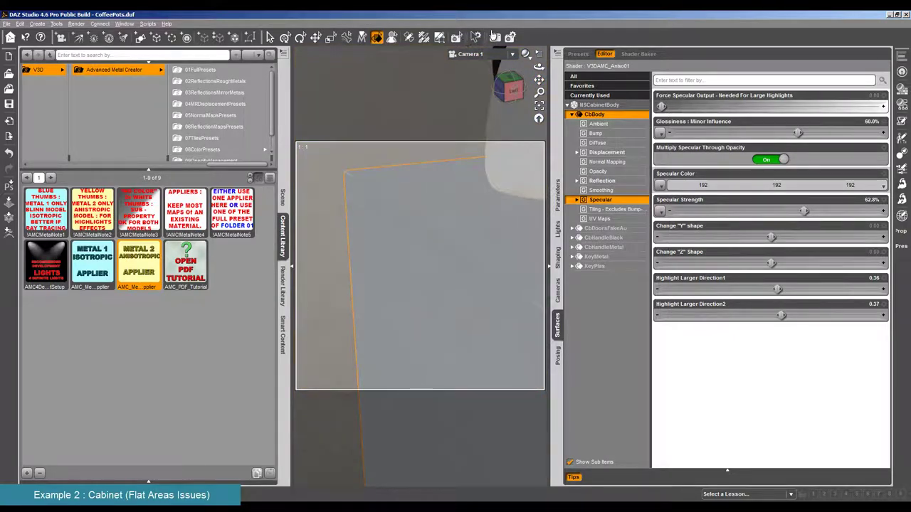
Step: Switch the viewport to Wire Texture Shaded, inspect the cabinet edges, and select the cabinet body
click(526, 54)
click(526, 142)
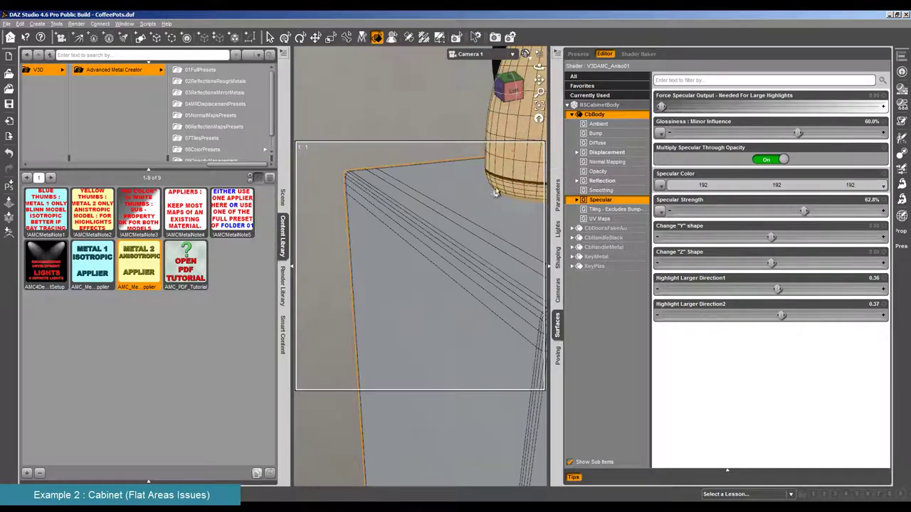
alt+drag(503, 215, 356, 174)
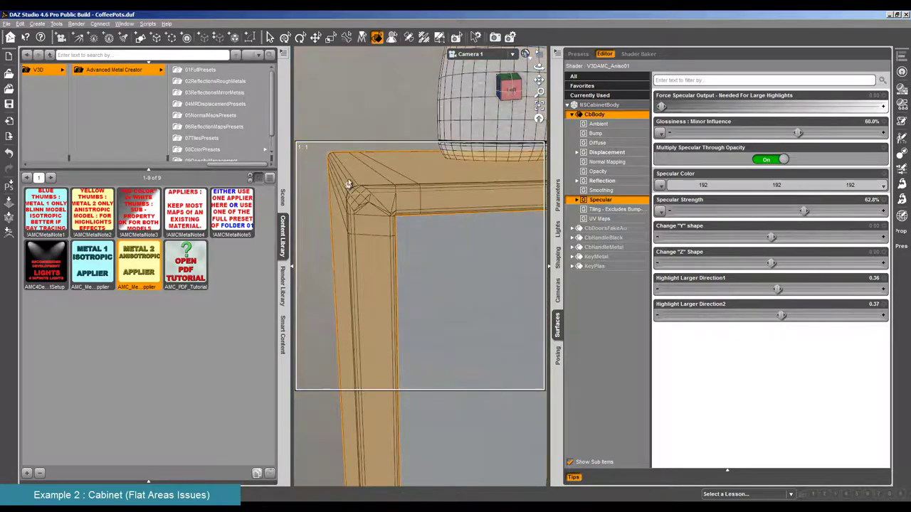
drag(539, 78, 453, 234)
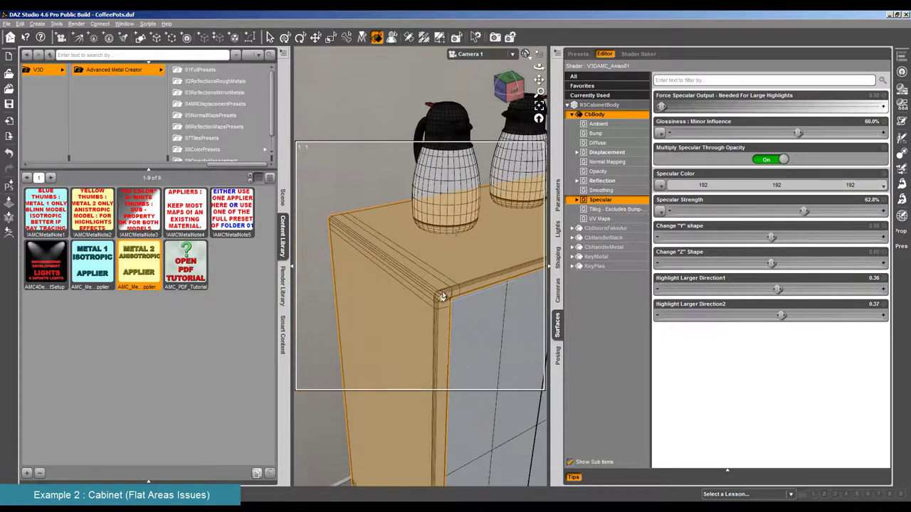
alt+drag(441, 296, 389, 277)
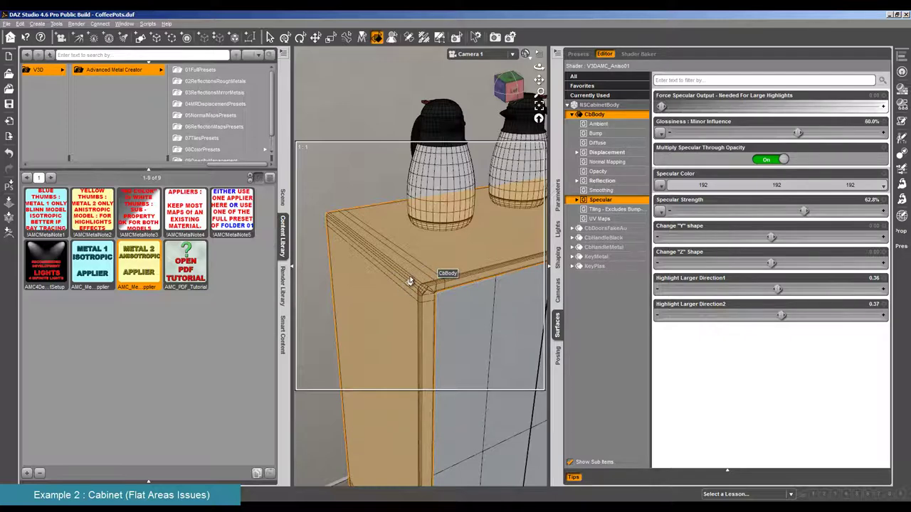
click(410, 281)
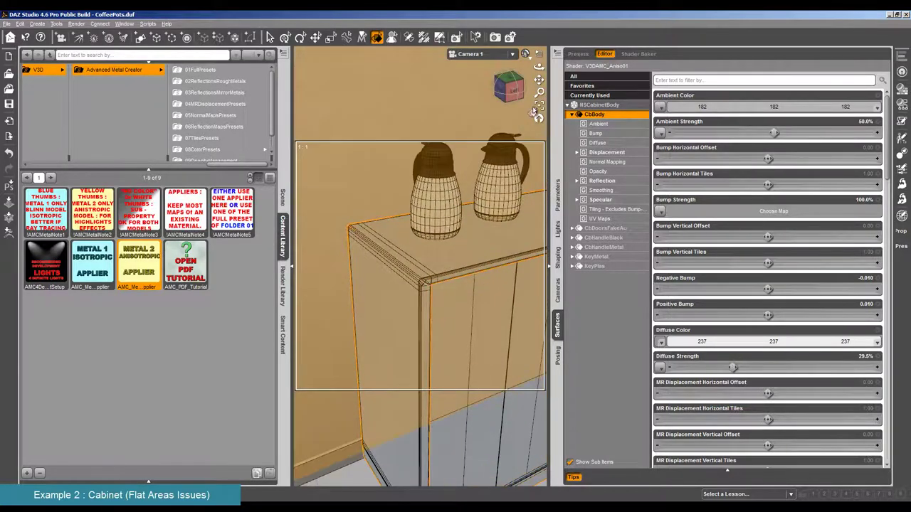
drag(539, 79, 535, 84)
drag(469, 238, 465, 265)
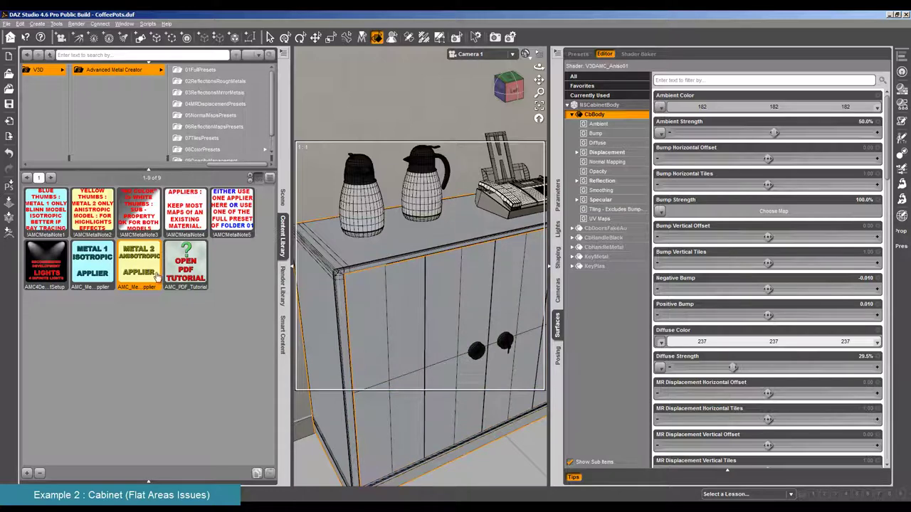
drag(146, 266, 385, 255)
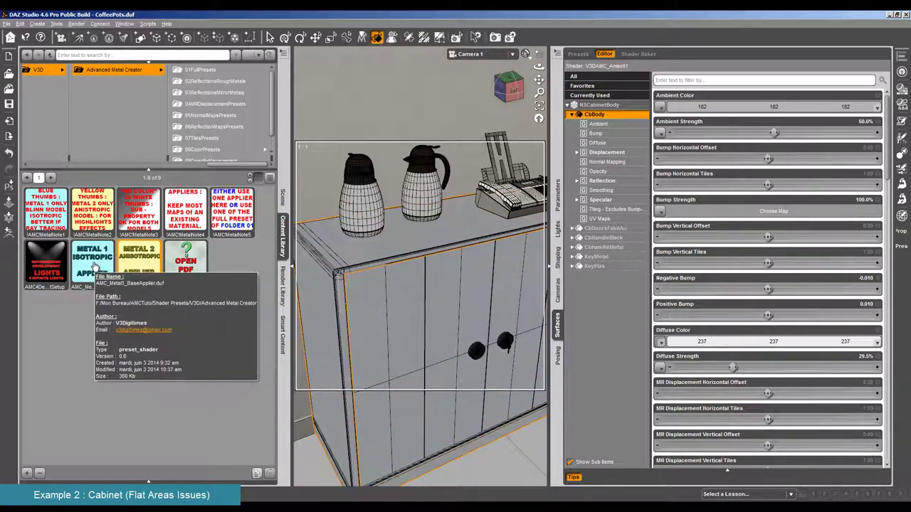
Step: Test-render CbBody with the Metal 1 Isotropic (V3DAMC_Blinn) shader, then reapply the anisotropic shader
double_click(95, 267)
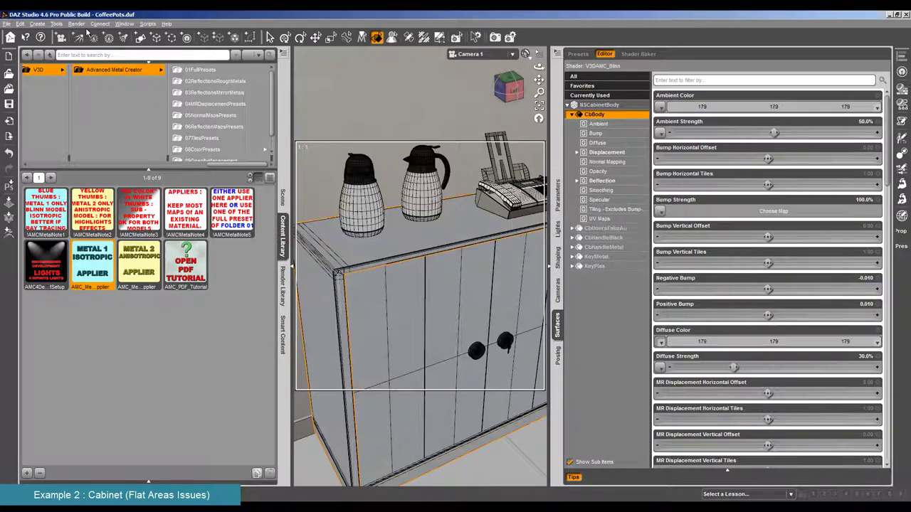
click(76, 24)
click(99, 32)
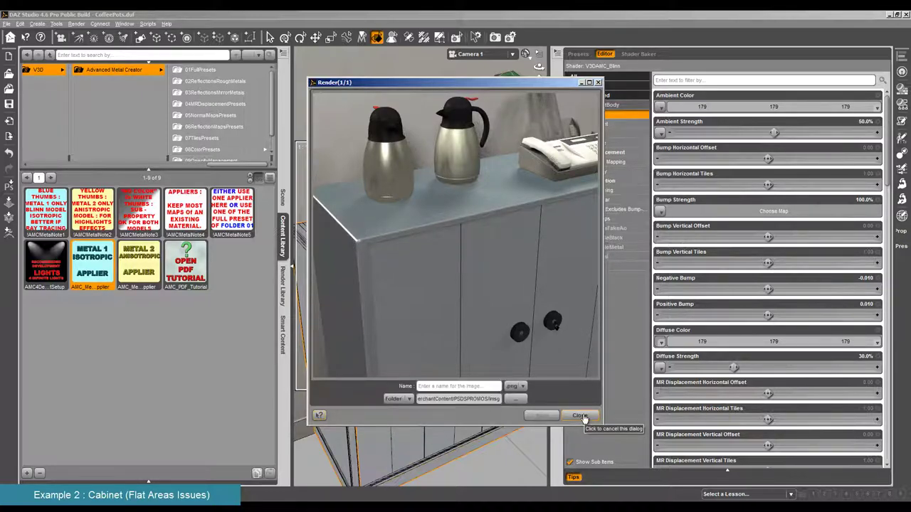
click(582, 417)
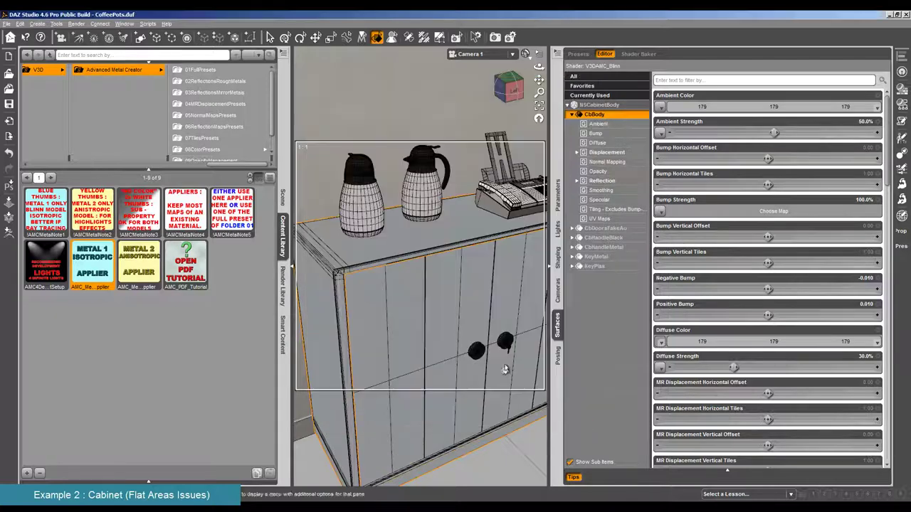
double_click(138, 274)
Step: Render the cabinet with the anisotropic metal and close the finished result
click(77, 24)
click(89, 32)
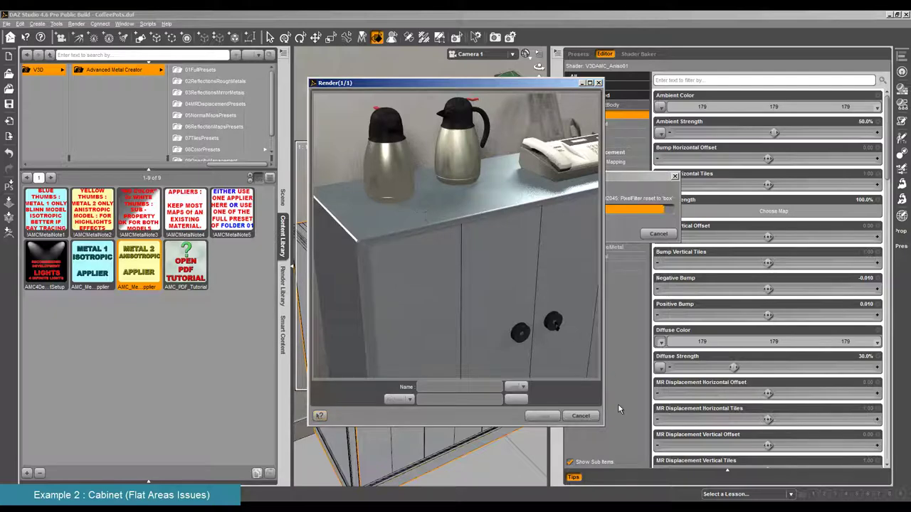
click(581, 416)
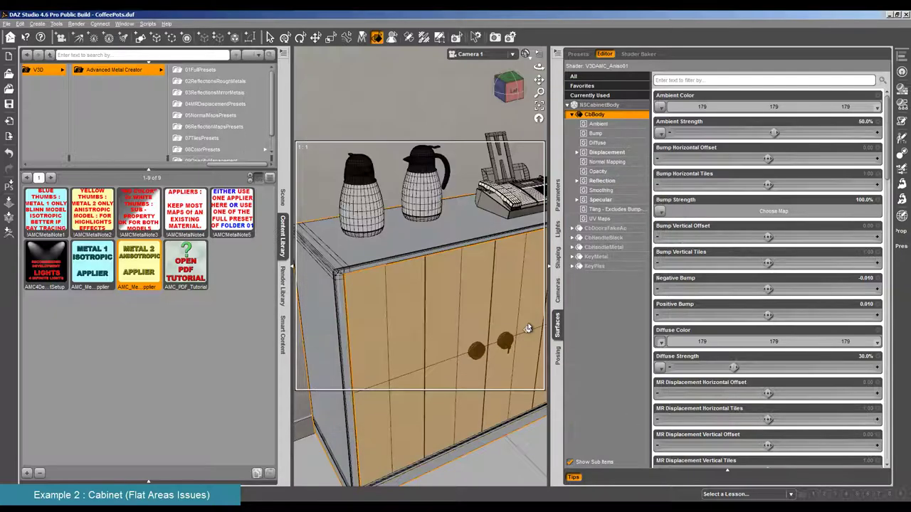
Step: Orbit out to show the whole cabinet, start another render, then cancel it
drag(539, 66, 506, 75)
click(76, 24)
click(89, 34)
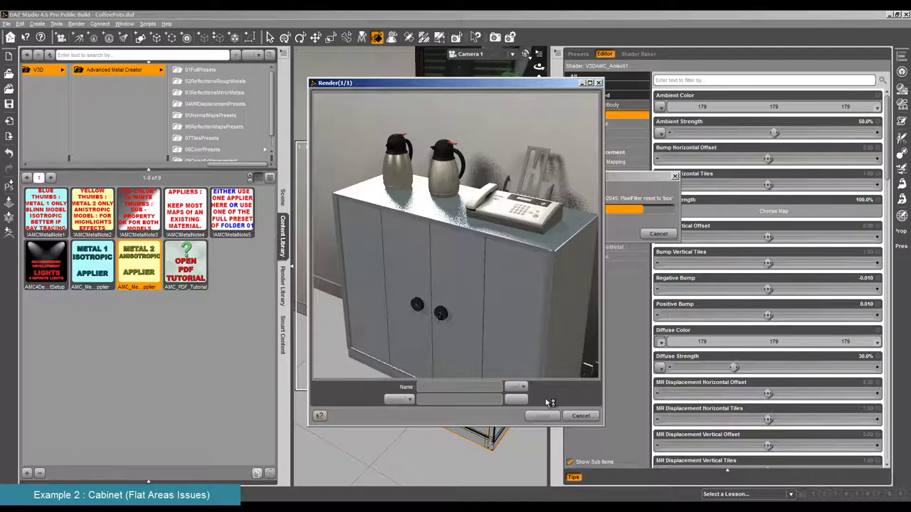
click(581, 416)
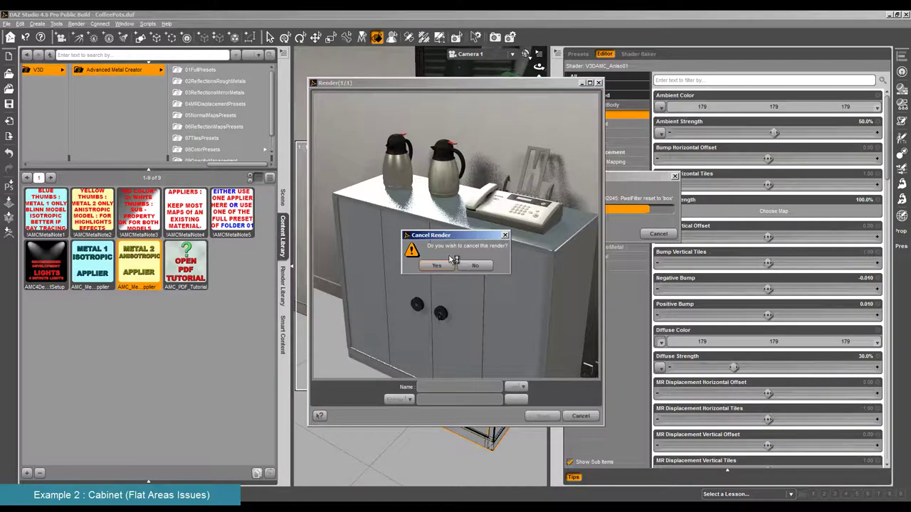
click(442, 266)
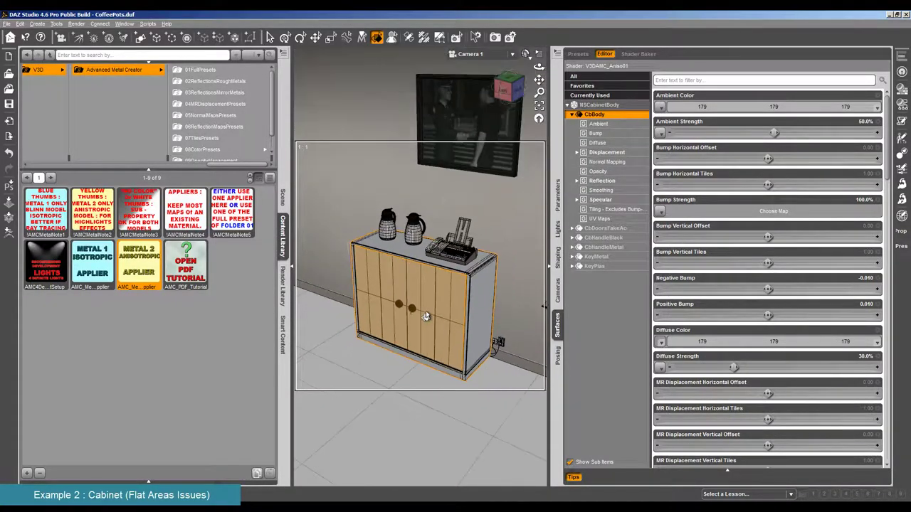
Step: Apply METAL 2 anisotropic to CbDoors, start a test render, and rotate the doors flat
click(425, 316)
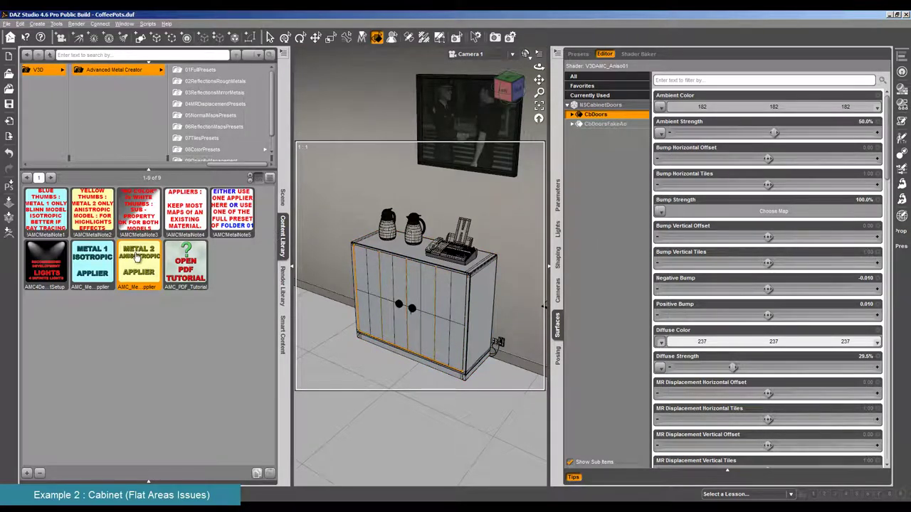
double_click(138, 258)
click(37, 24)
click(76, 23)
click(76, 23)
click(86, 34)
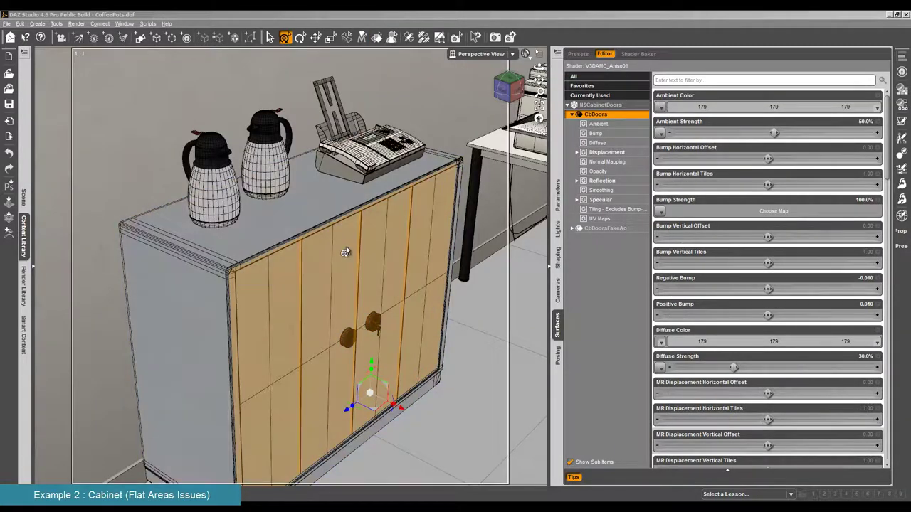
click(346, 252)
drag(390, 403, 278, 181)
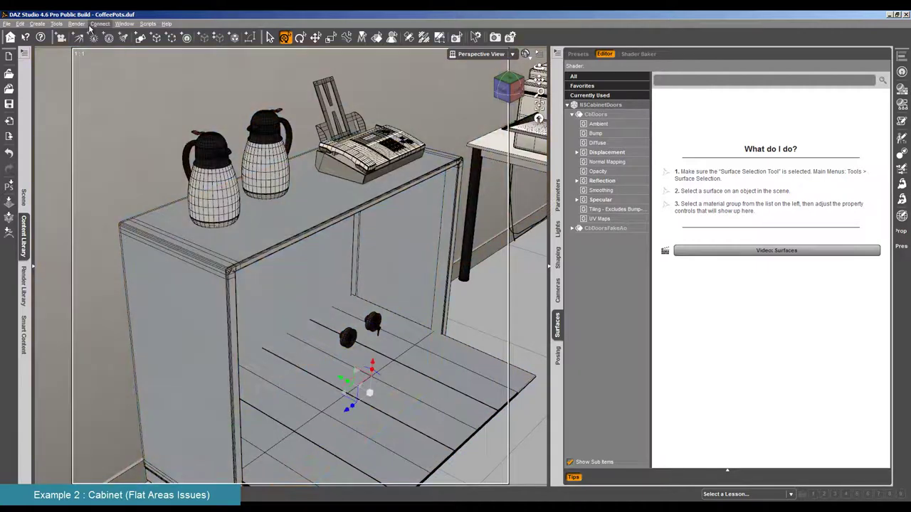
Step: Test-render the doors lying flat, then cancel the render
click(76, 24)
click(89, 32)
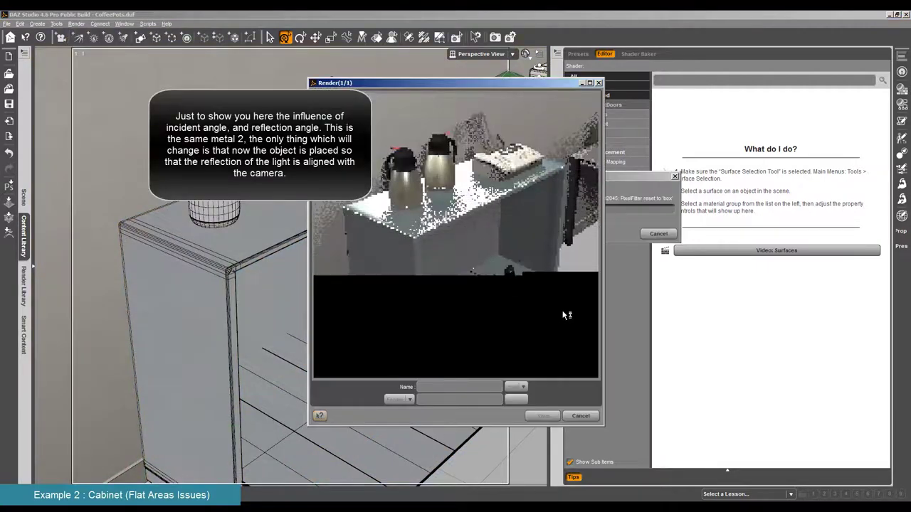
click(582, 416)
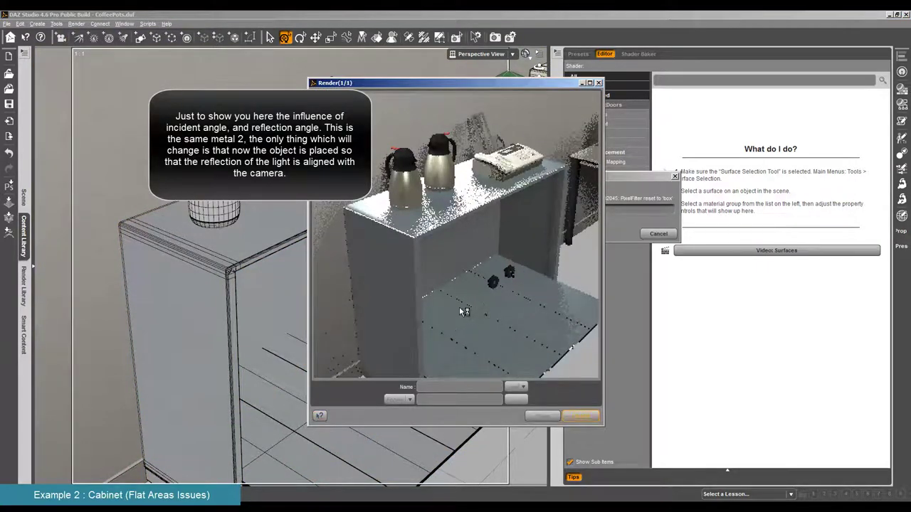
click(471, 262)
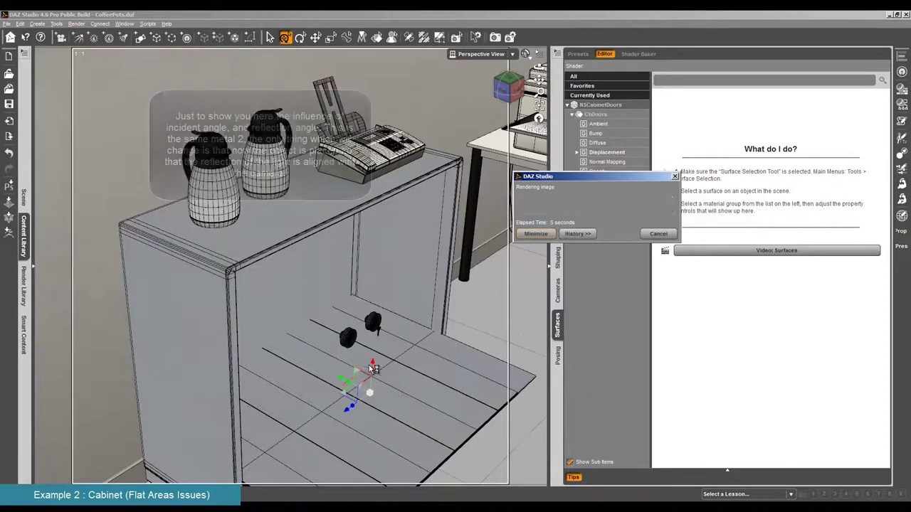
Step: Raise the flat doors above the cabinet top and test-render them, cancelling partway
drag(369, 366, 442, 90)
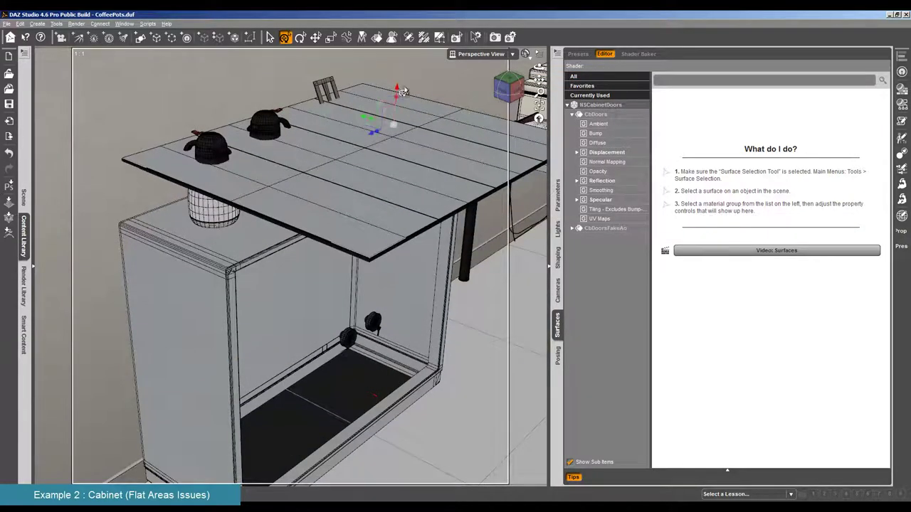
click(76, 23)
click(93, 31)
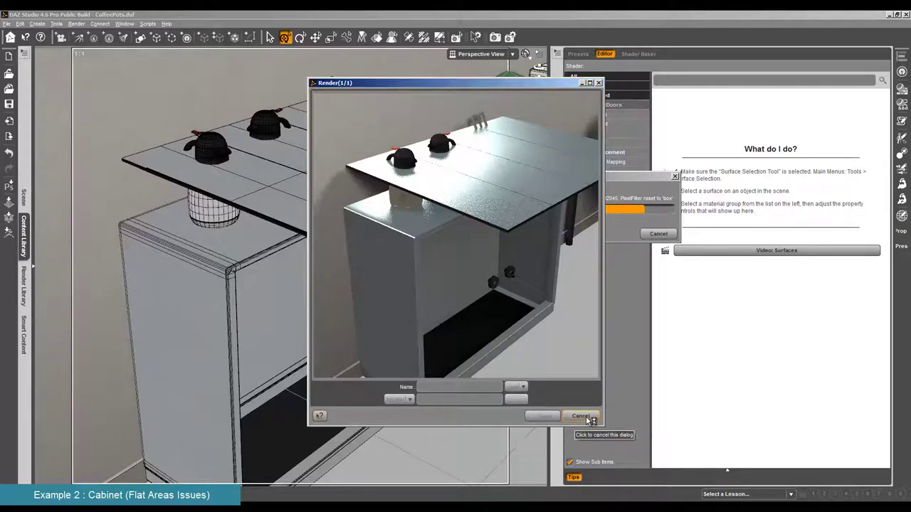
click(589, 421)
click(439, 265)
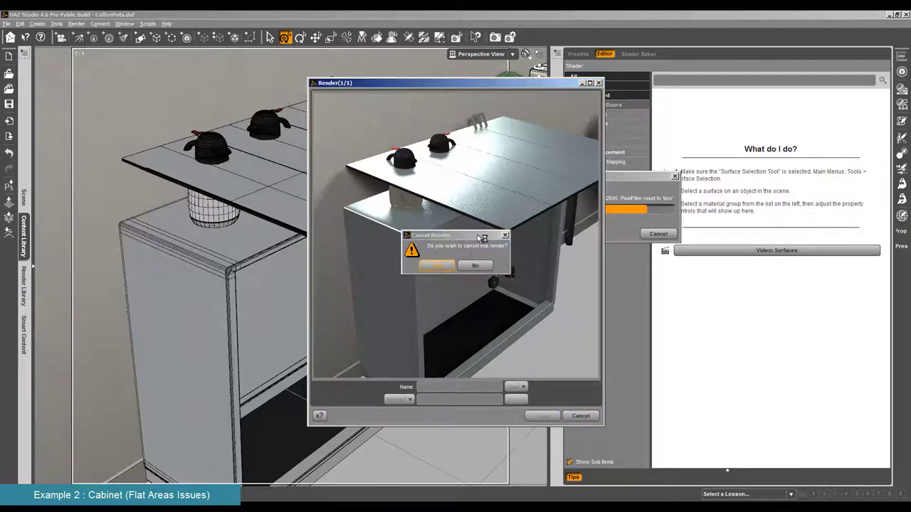
Step: Undo the door moves so the doors stand upright again, and zoom the view out
click(430, 216)
key(ctrl+z)
key(ctrl+z)
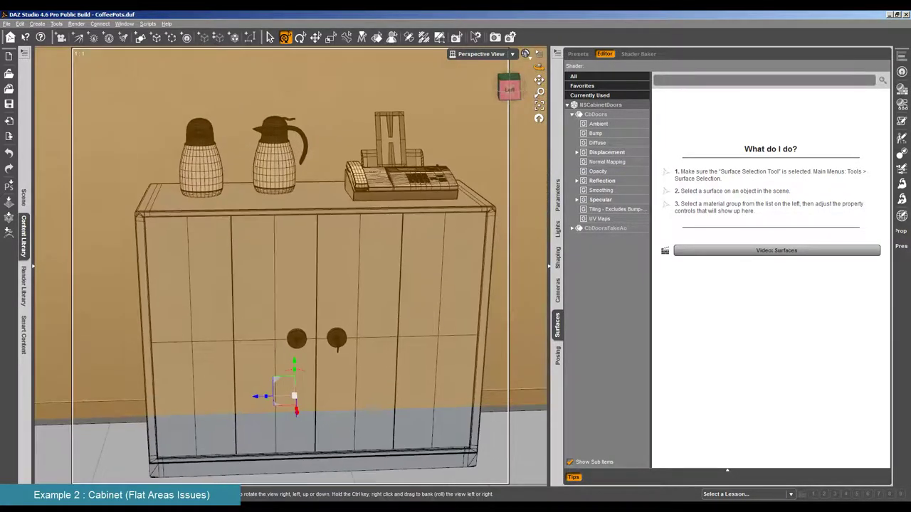
scroll(410, 358, down, 10)
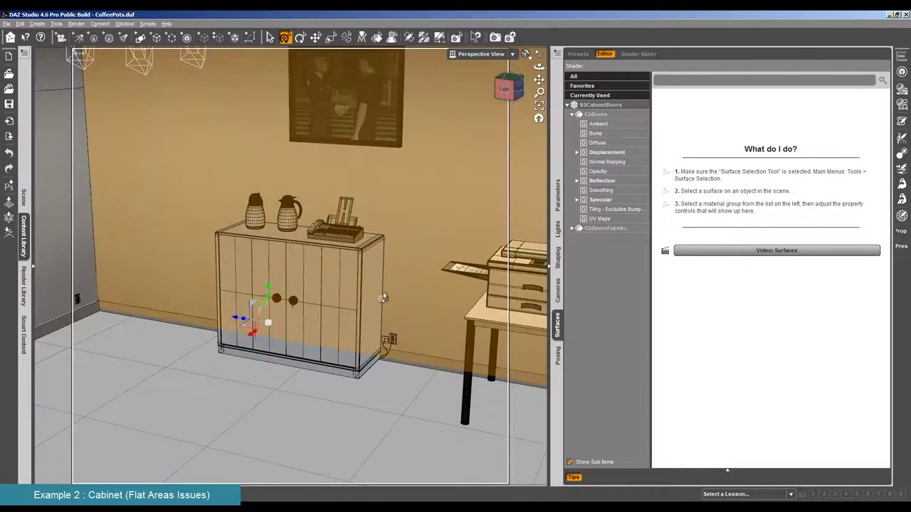
click(376, 37)
Step: Select the CbDoors surface and look through its Specular, Reflection and Displacement groups
click(289, 286)
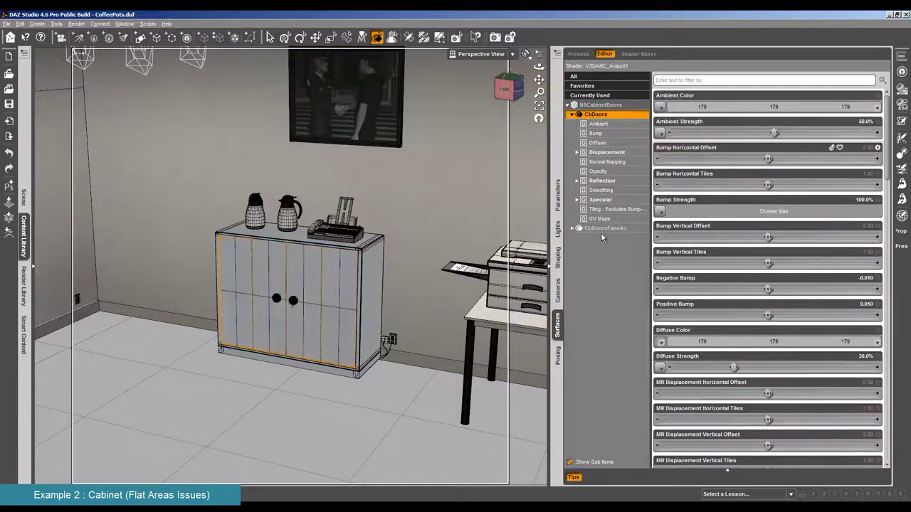
click(611, 200)
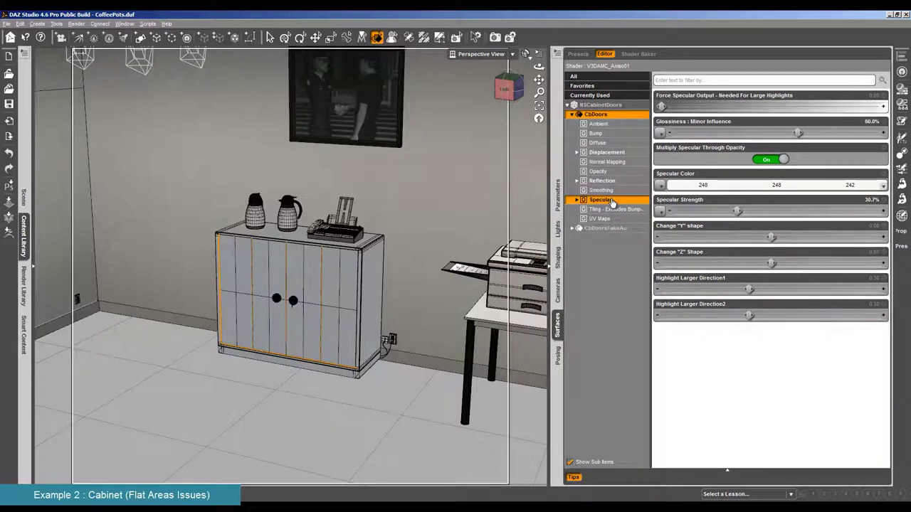
click(609, 182)
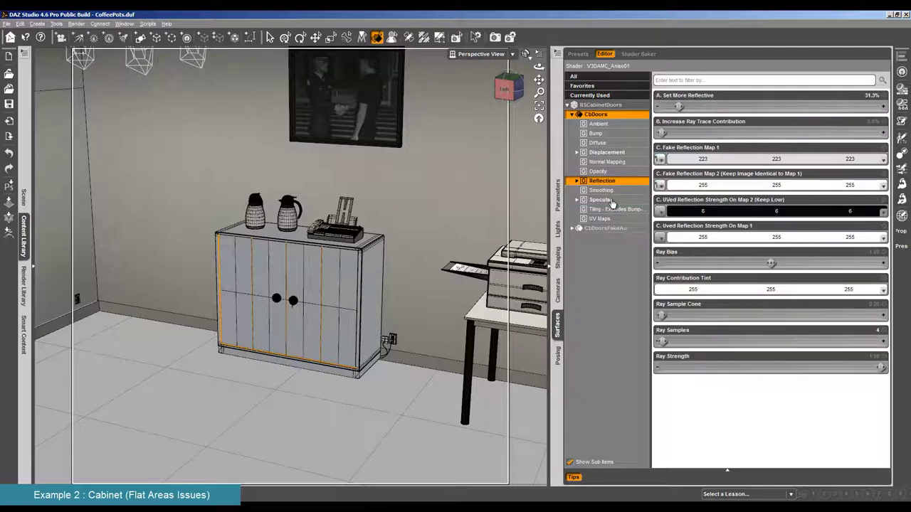
click(610, 200)
click(617, 154)
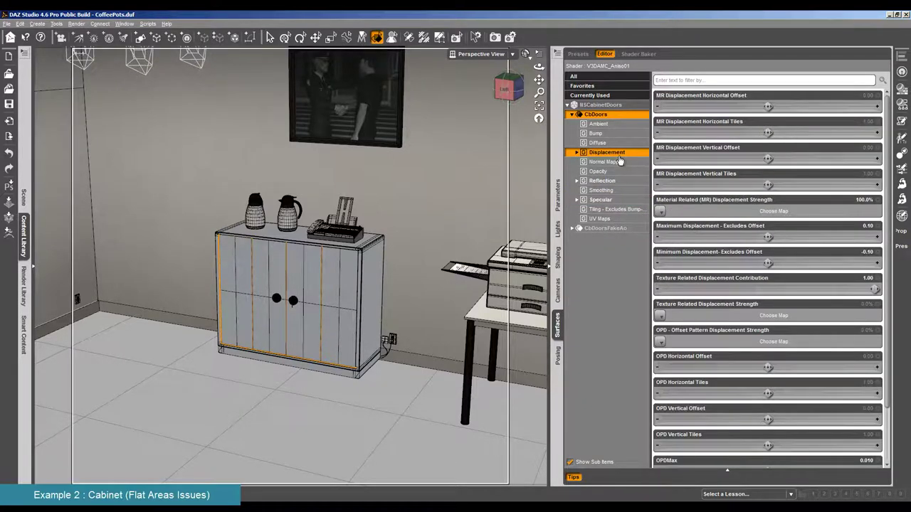
click(618, 202)
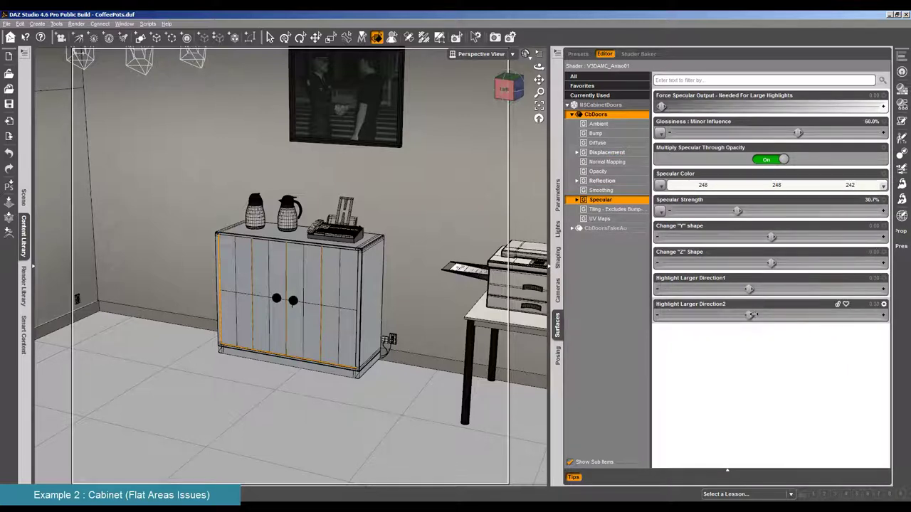
Step: Set both Highlight Larger Directions to 0.40 and Force Specular Output to 0.79
drag(752, 314, 786, 315)
drag(749, 289, 791, 288)
drag(662, 106, 712, 105)
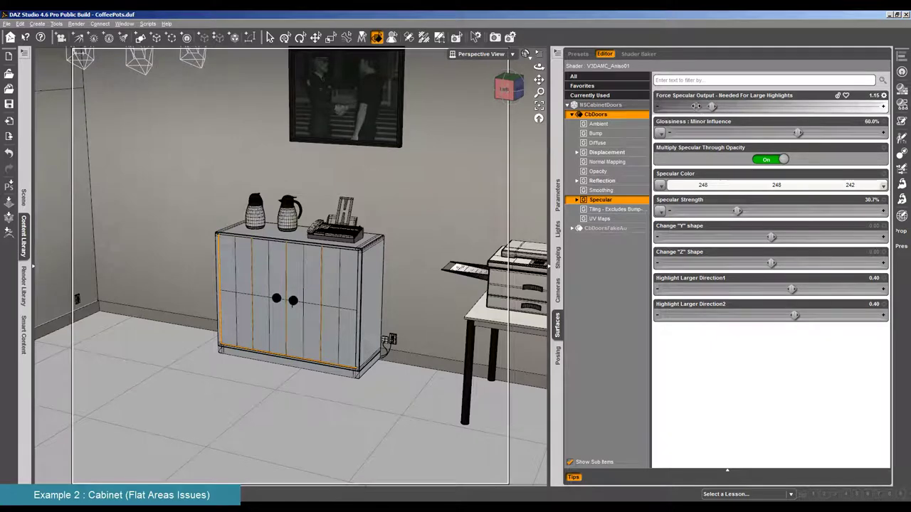
click(697, 105)
Step: Start a test render of the doors, then cancel it
click(76, 23)
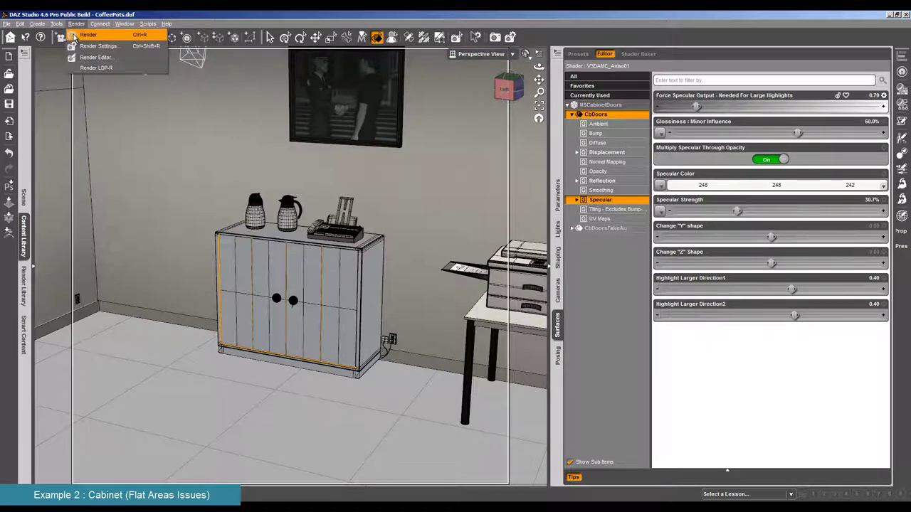
click(79, 35)
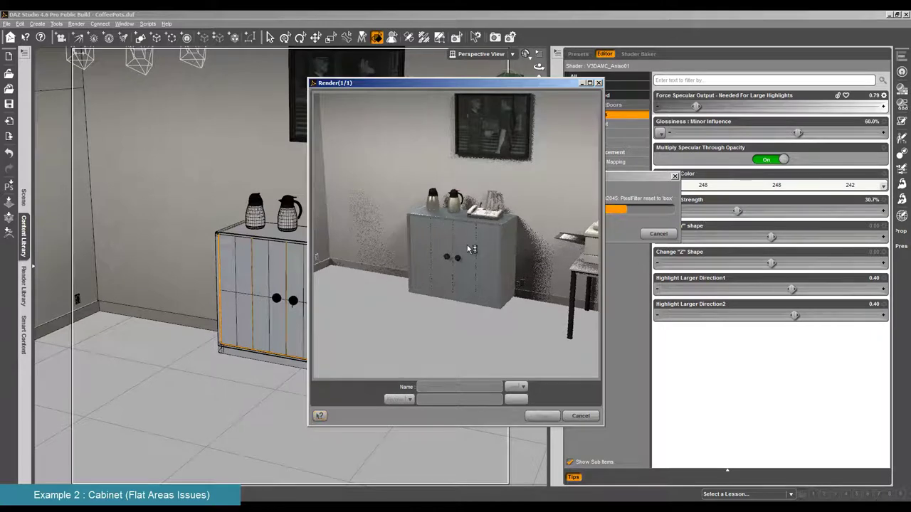
click(585, 417)
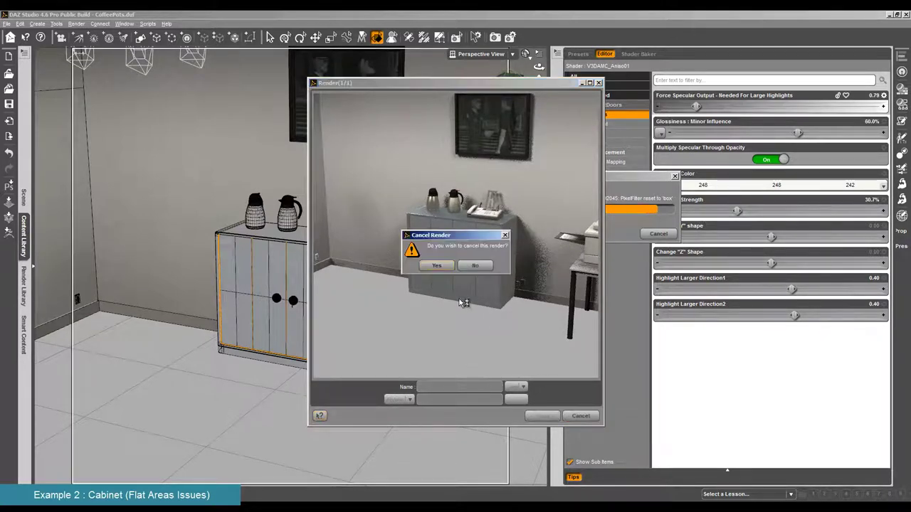
click(436, 268)
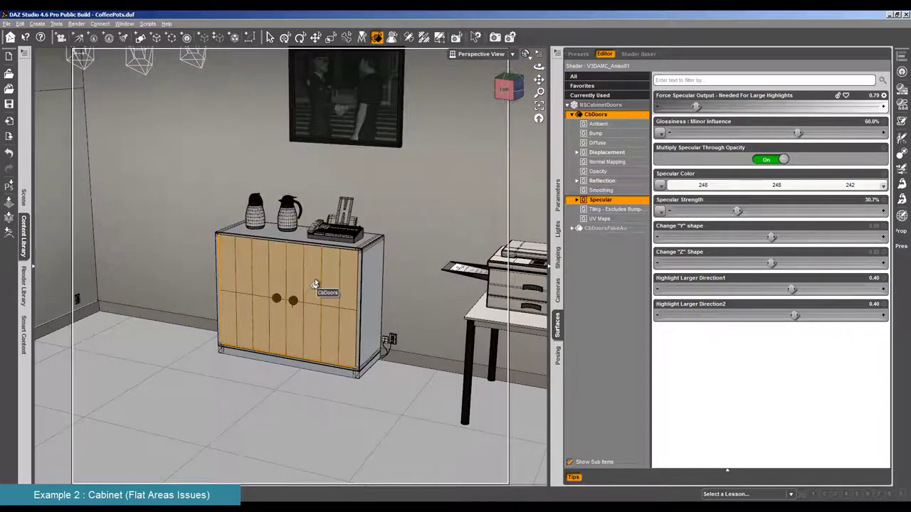
Step: Apply the AMC_Disp26 displacement preset to the CbDoors surface
click(310, 331)
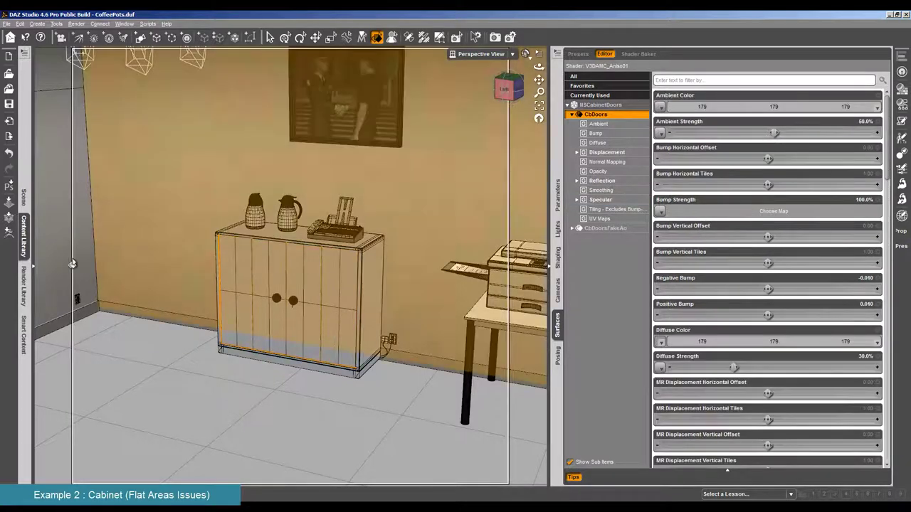
click(24, 231)
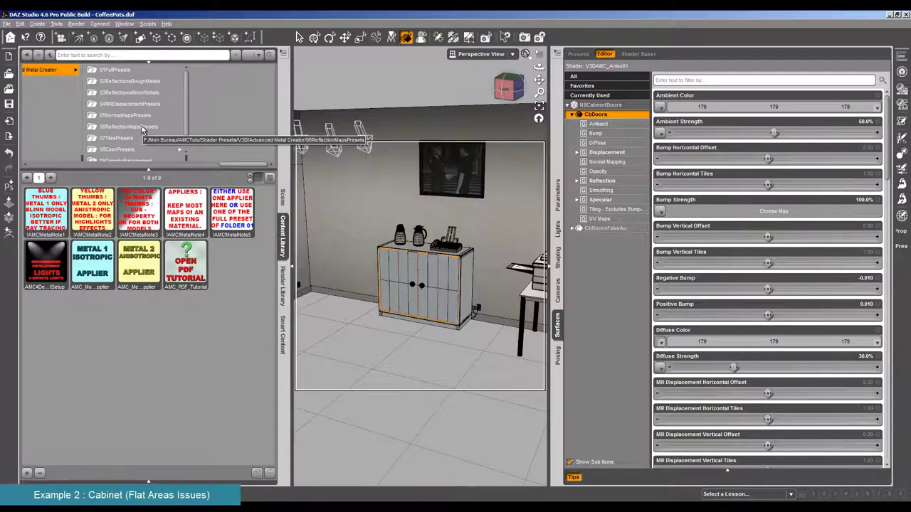
click(135, 104)
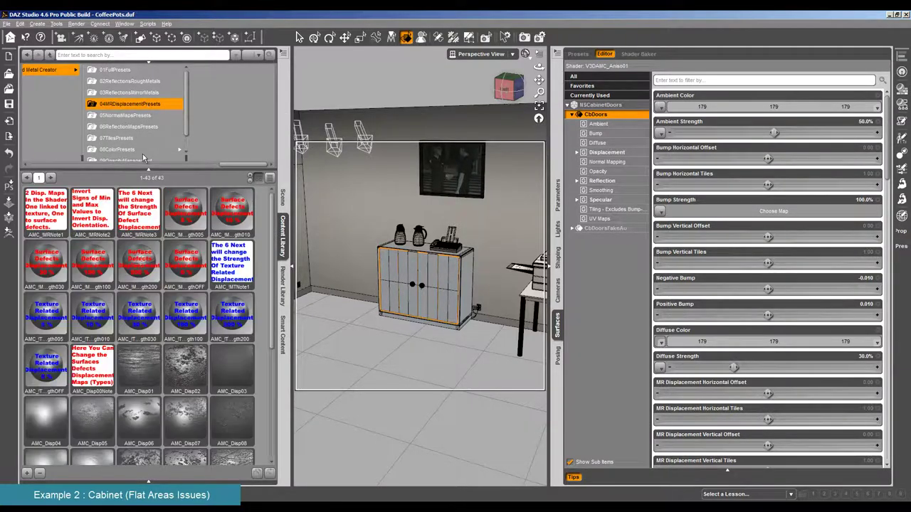
scroll(163, 358, down, 5)
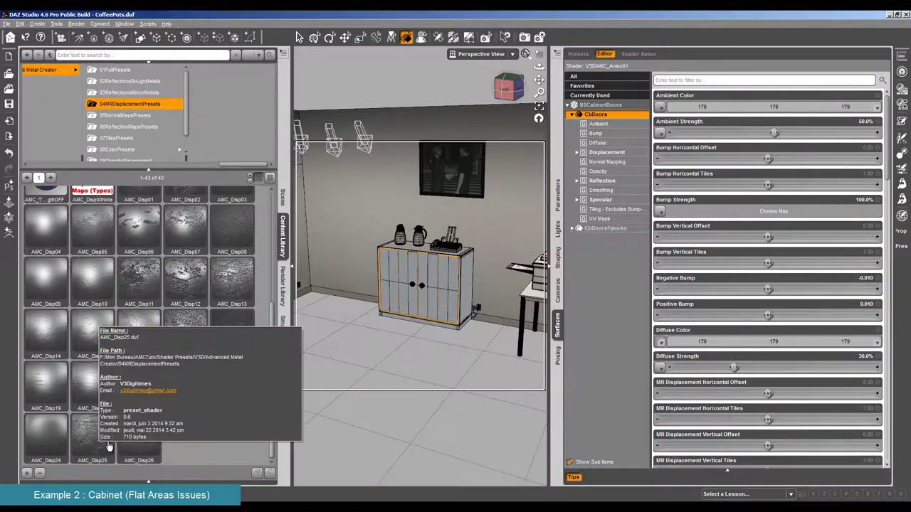
click(149, 445)
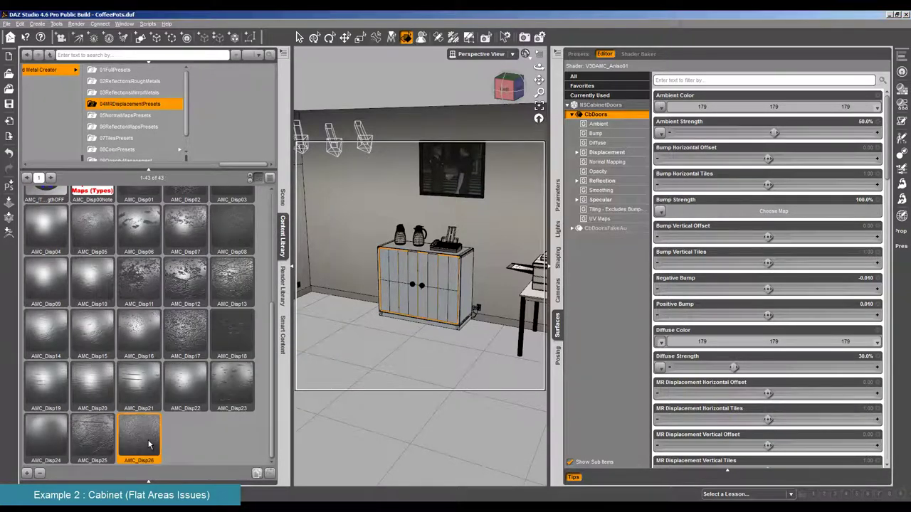
Step: Set Maximum Displacement to 0.2 and Minimum Displacement to -0.2, then render the cabinet
click(612, 153)
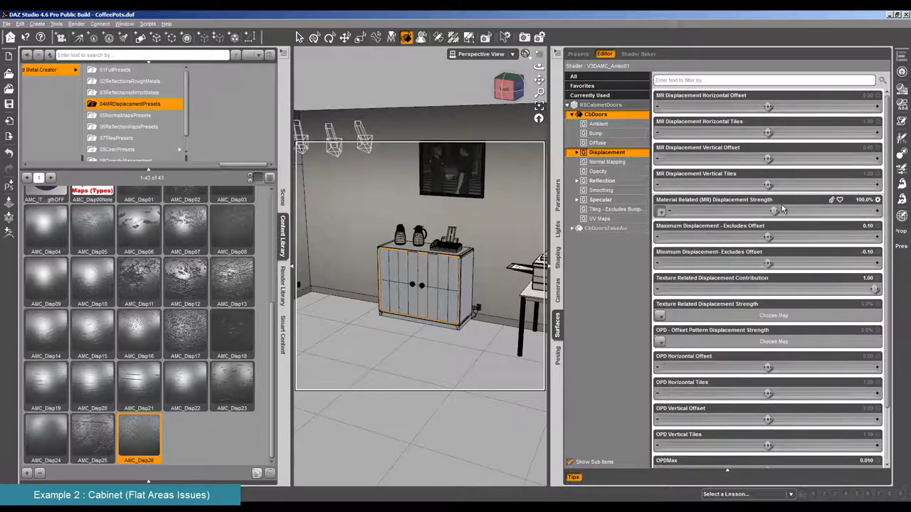
mouse_move(658, 216)
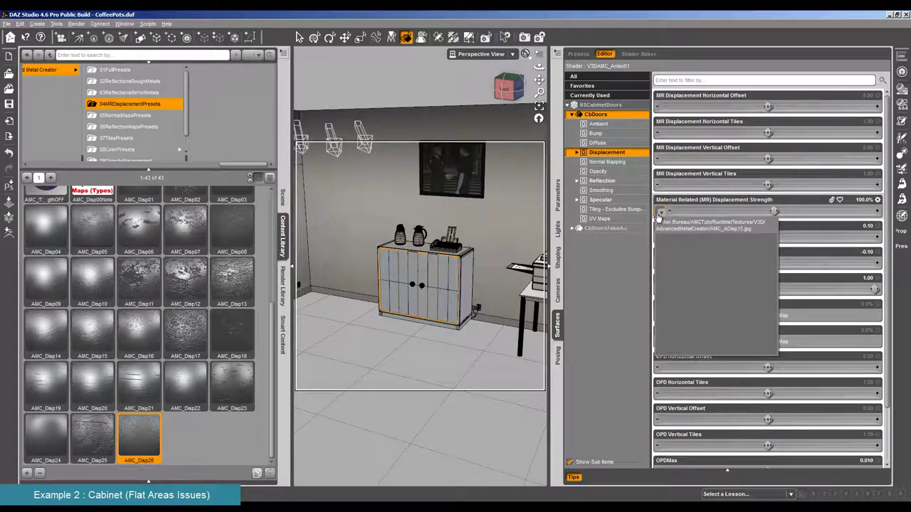
click(863, 227)
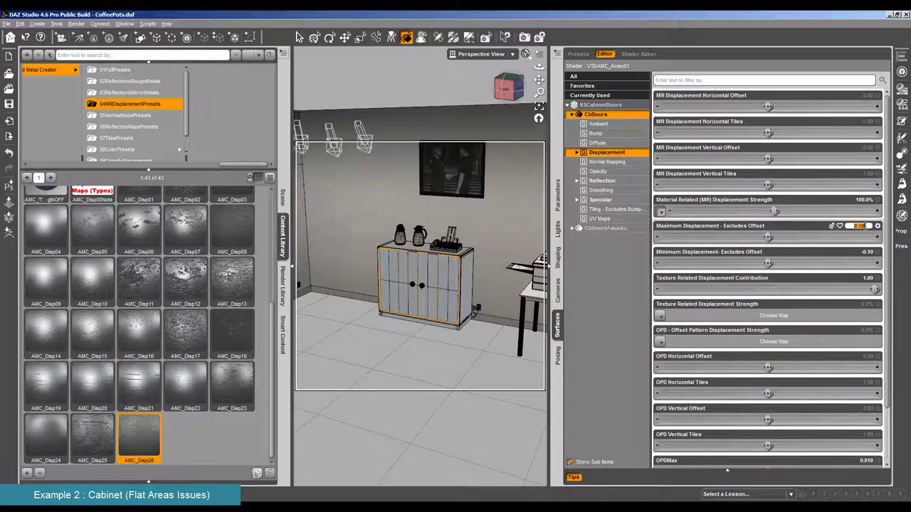
text(0.2)
click(861, 252)
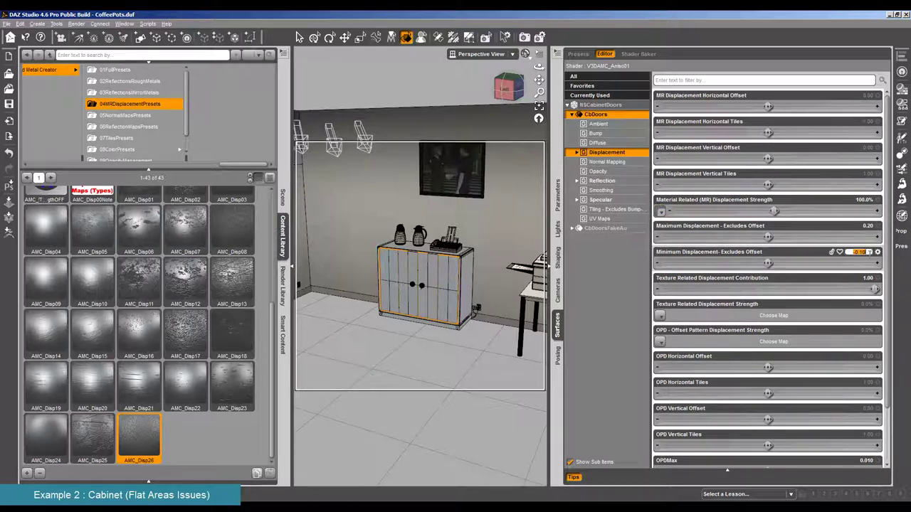
text(-0.2)
key(Return)
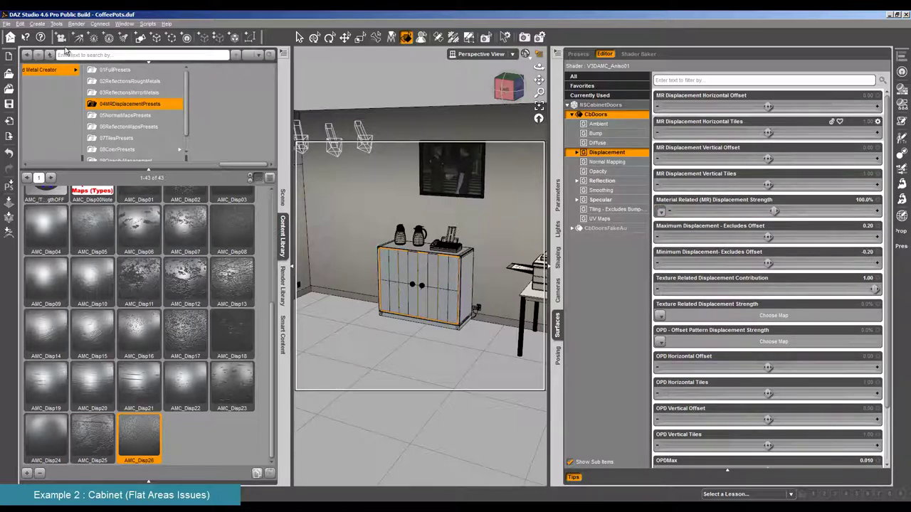
click(76, 23)
click(89, 36)
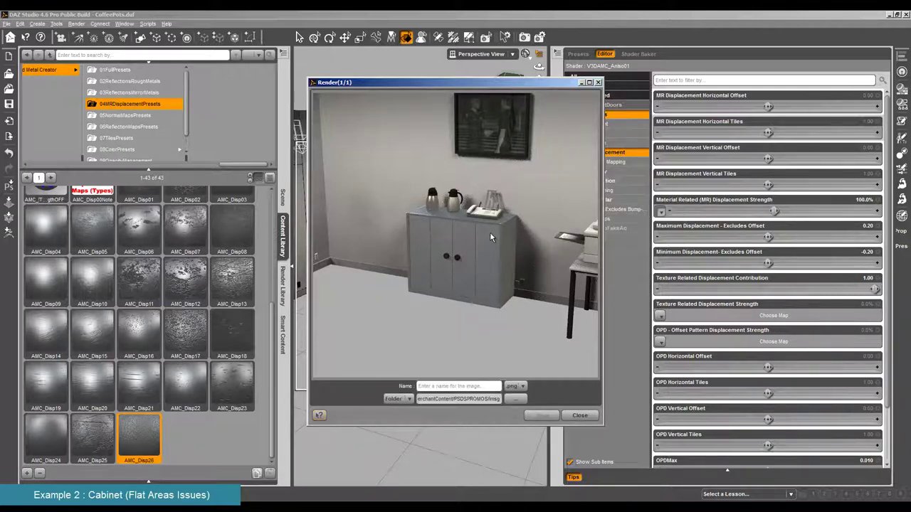
Step: Set MR Displacement Strength to 0% and re-render the cabinet, closing the finished render
click(581, 416)
click(861, 200)
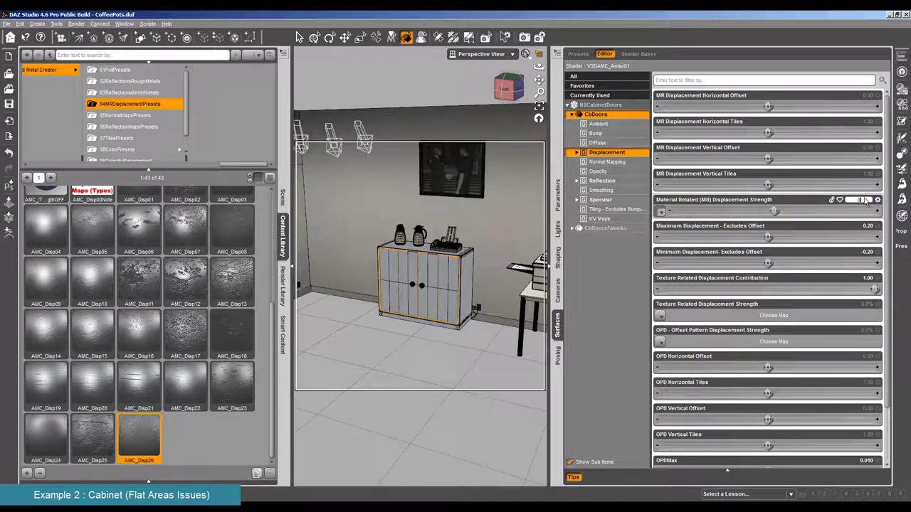
text(0)
key(Return)
key(ctrl+r)
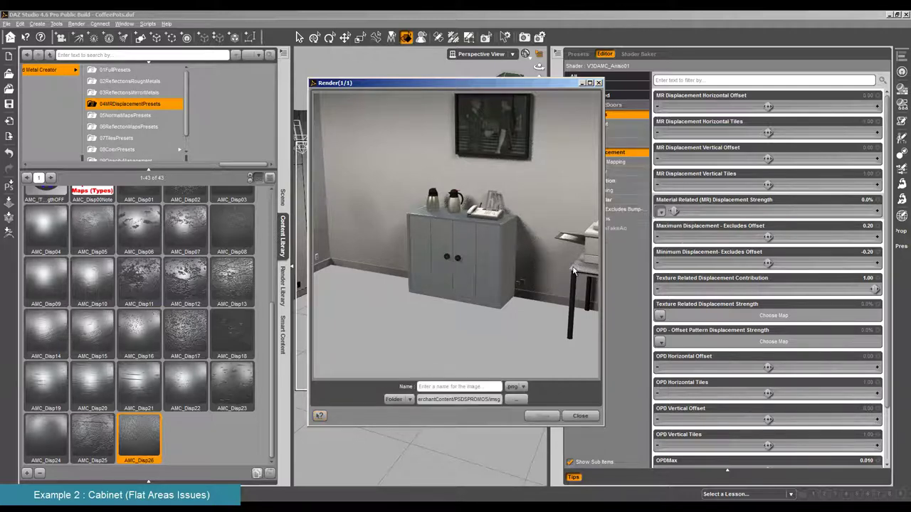
click(76, 24)
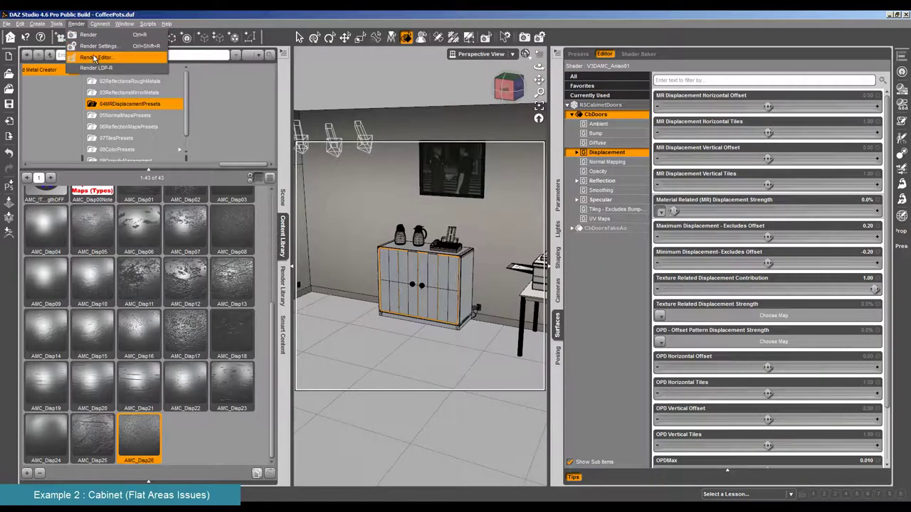
click(92, 59)
click(240, 29)
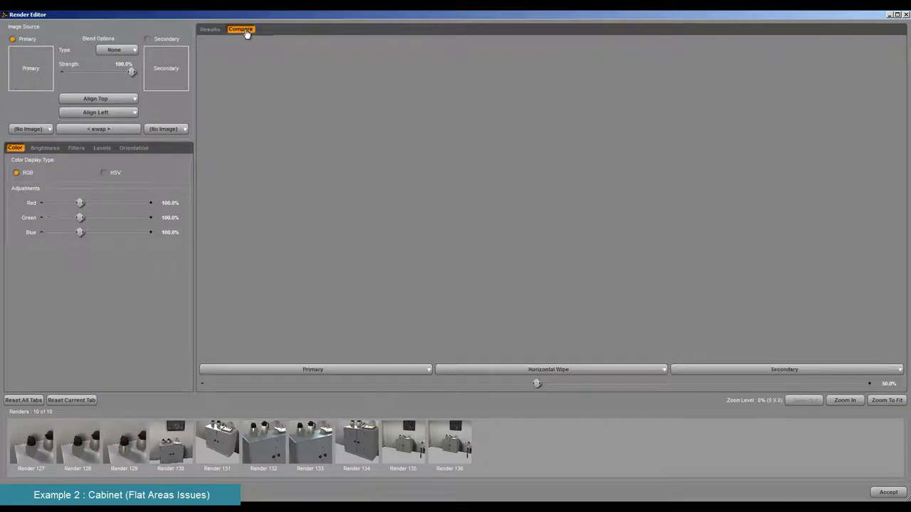
click(356, 370)
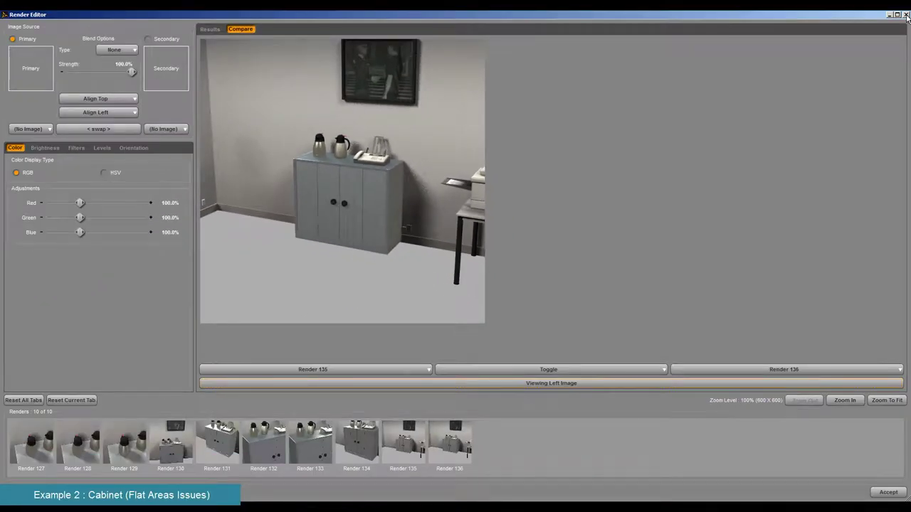
click(906, 15)
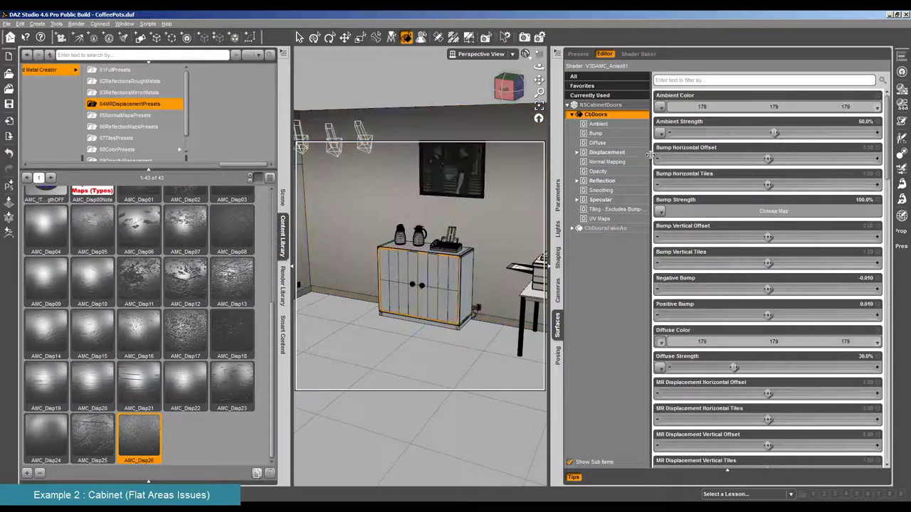
Step: Set MR displacement strength to 100% and the displacement tiles to 0.5
click(620, 153)
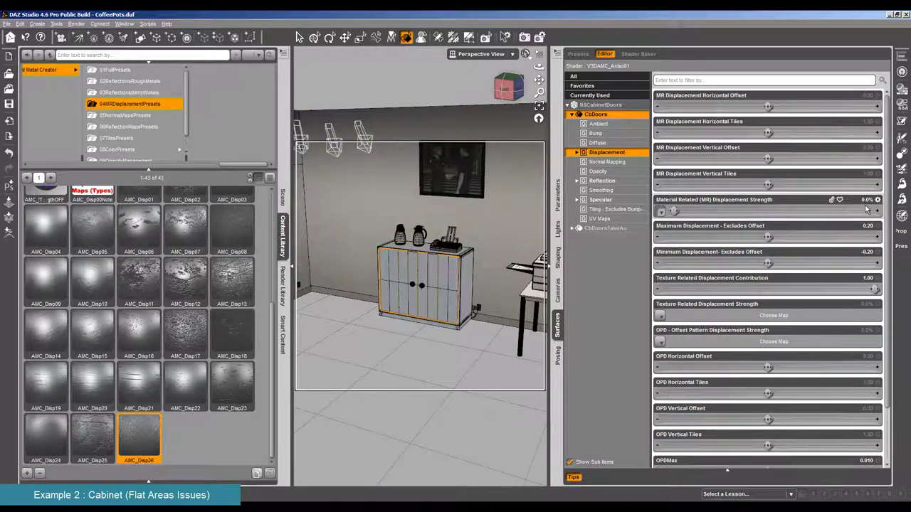
click(864, 201)
text(100)
key(Return)
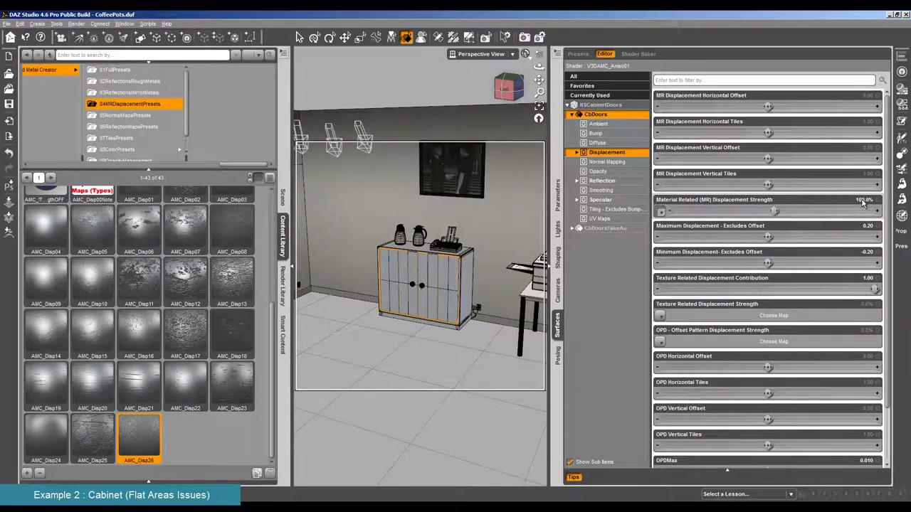
click(862, 174)
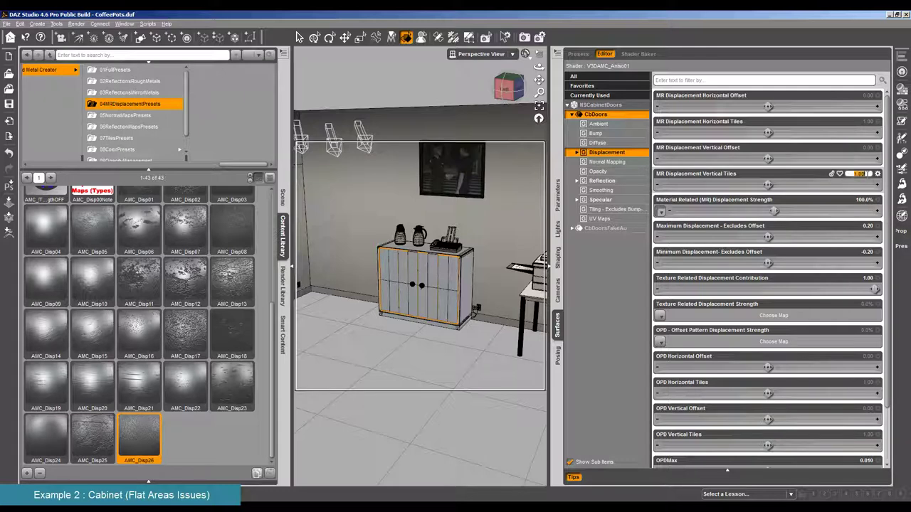
text(8)
click(859, 147)
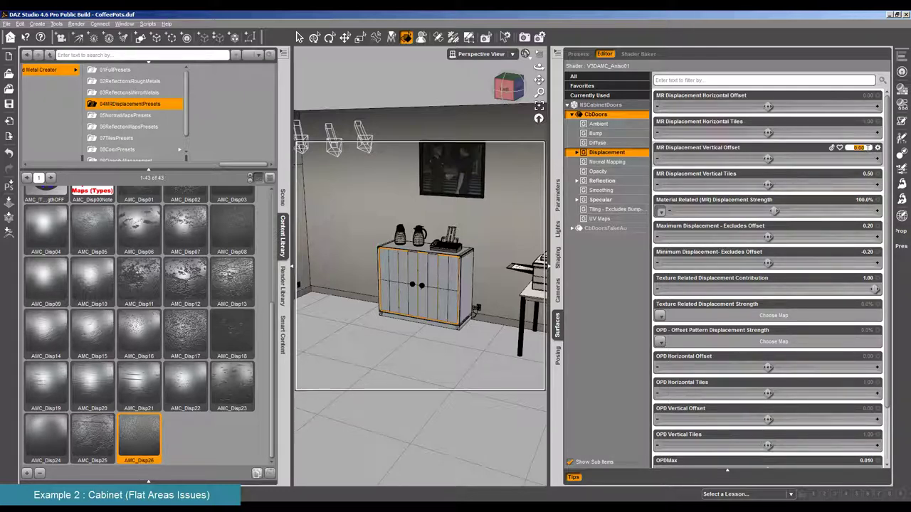
click(860, 121)
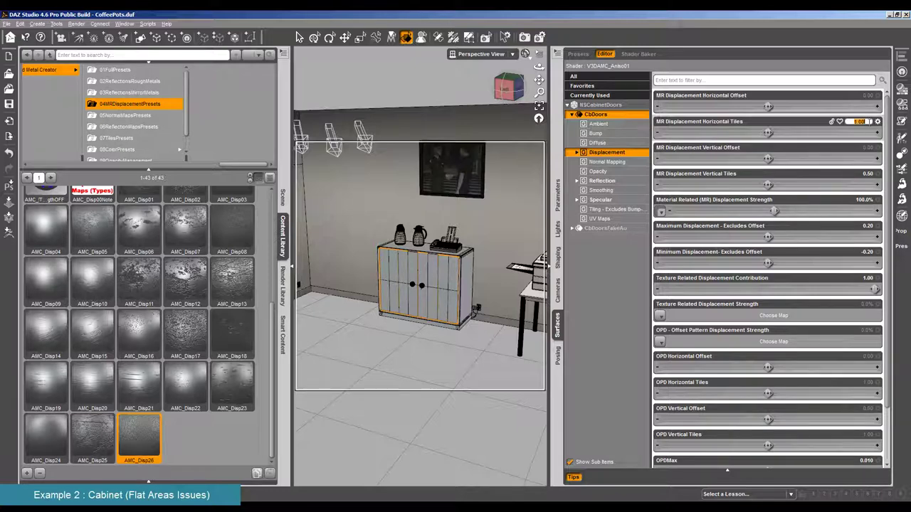
text(0.5)
key(Return)
Step: Raise displacement strength to 200%, set limits to ±0.4, and render the cabinet
drag(775, 212, 878, 210)
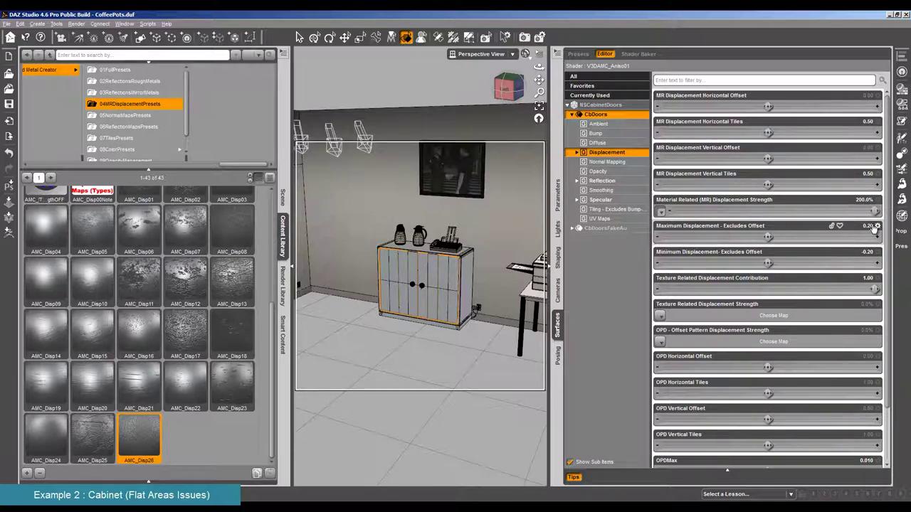
click(863, 226)
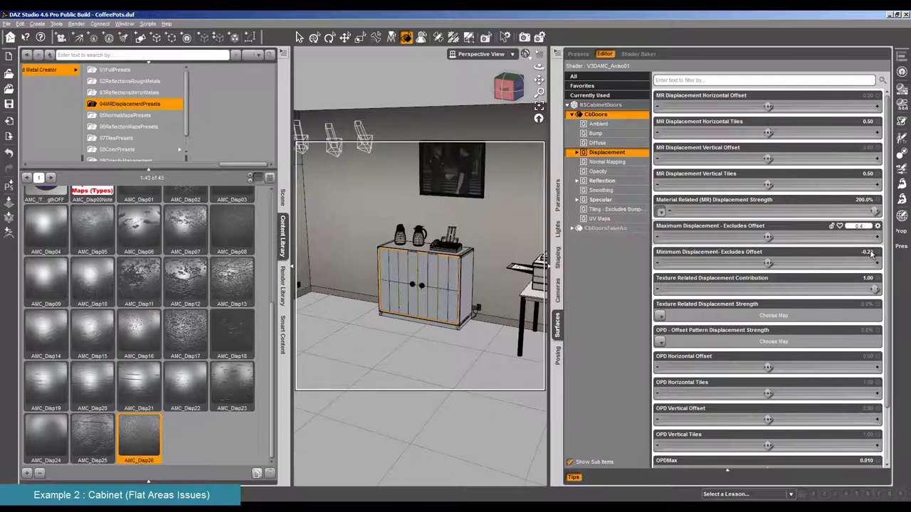
click(860, 252)
text(-0.4)
key(Return)
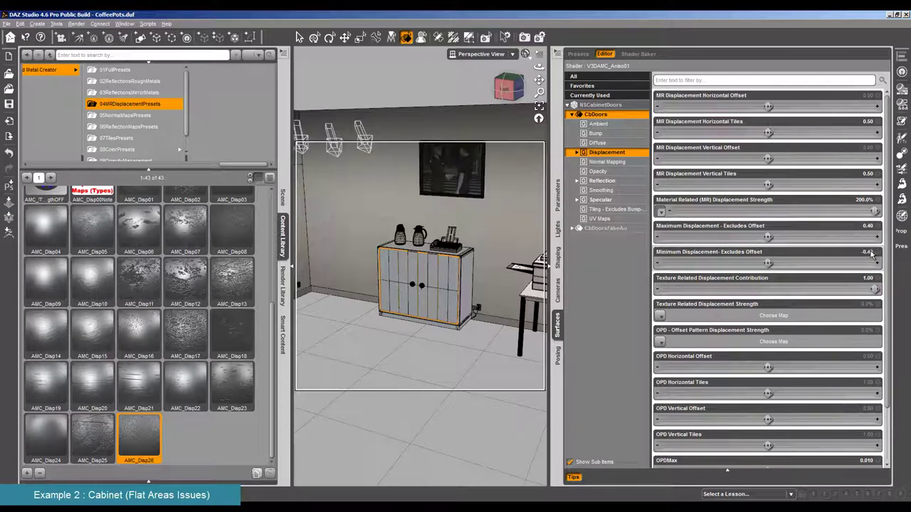
key(ctrl+r)
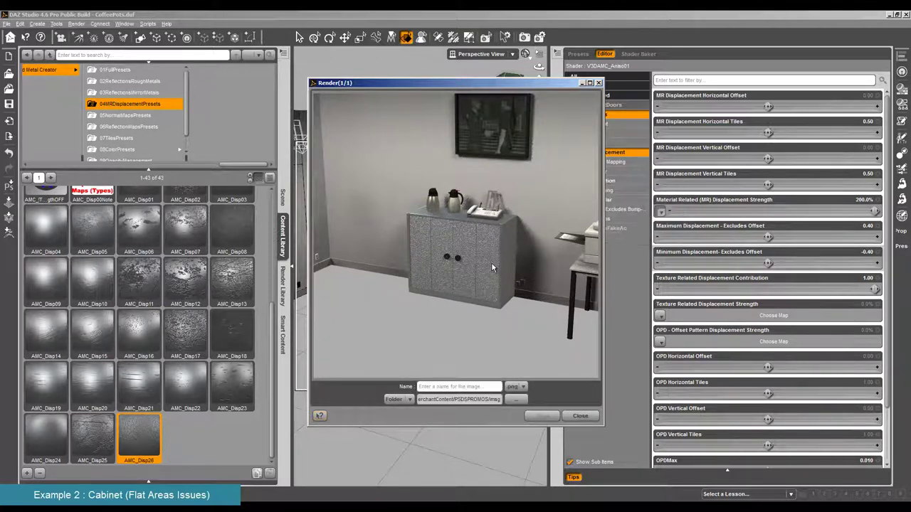
Step: Raise the doors' Force Specular Output to 1.04
click(578, 418)
click(600, 200)
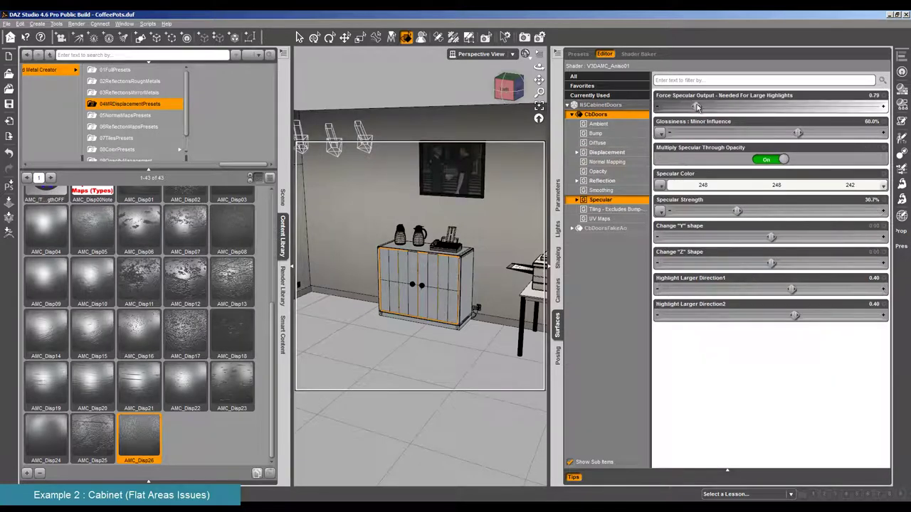
mouse_move(697, 106)
mouse_down()
mouse_move(722, 110)
mouse_move(709, 106)
mouse_up()
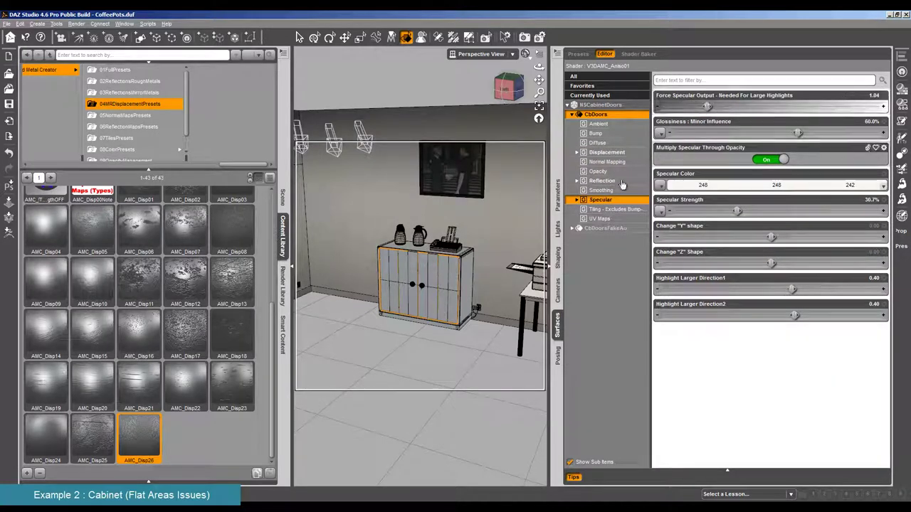
click(622, 183)
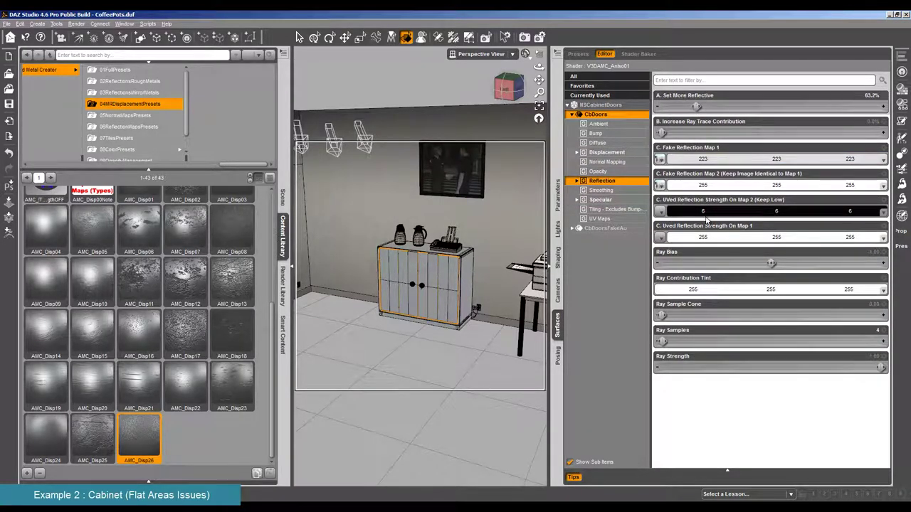
click(607, 152)
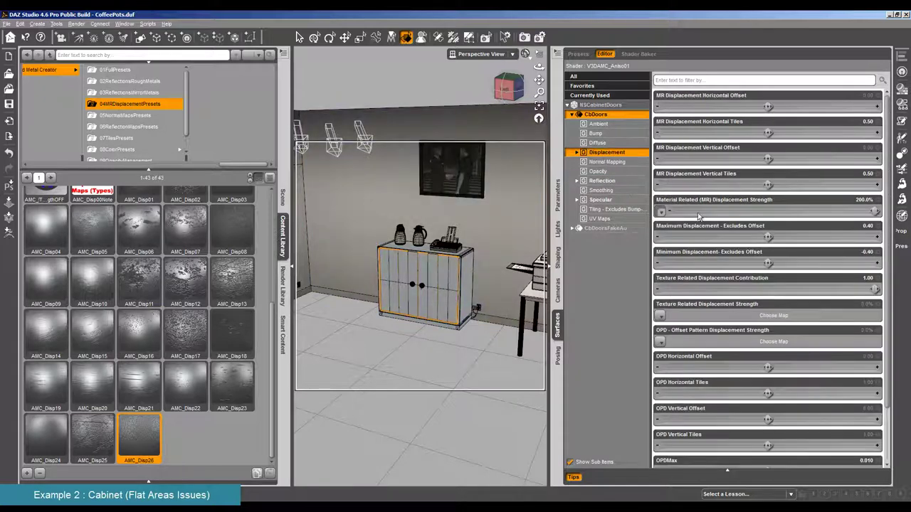
Step: Lower displacement strength below 200%, set limits to -0.25 and 0.25, and render
drag(874, 211, 803, 213)
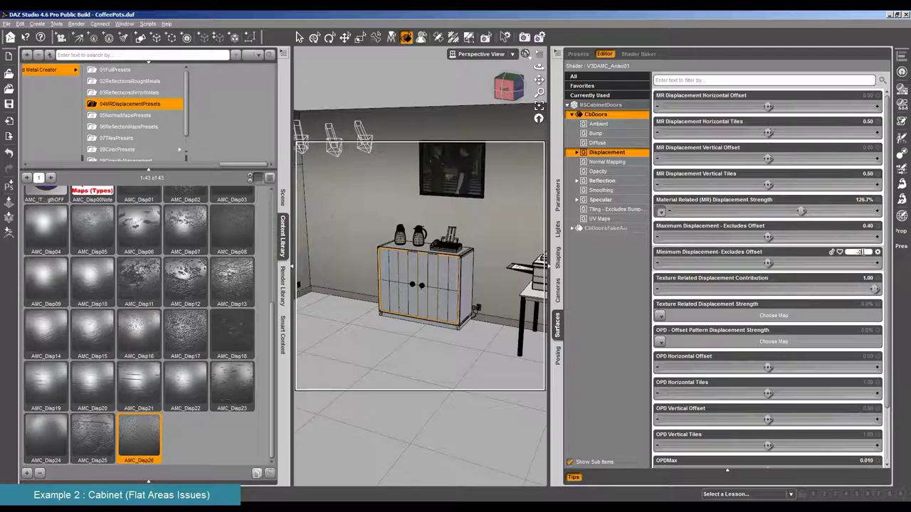
text(-0.25)
key(Return)
click(860, 225)
text(0.25)
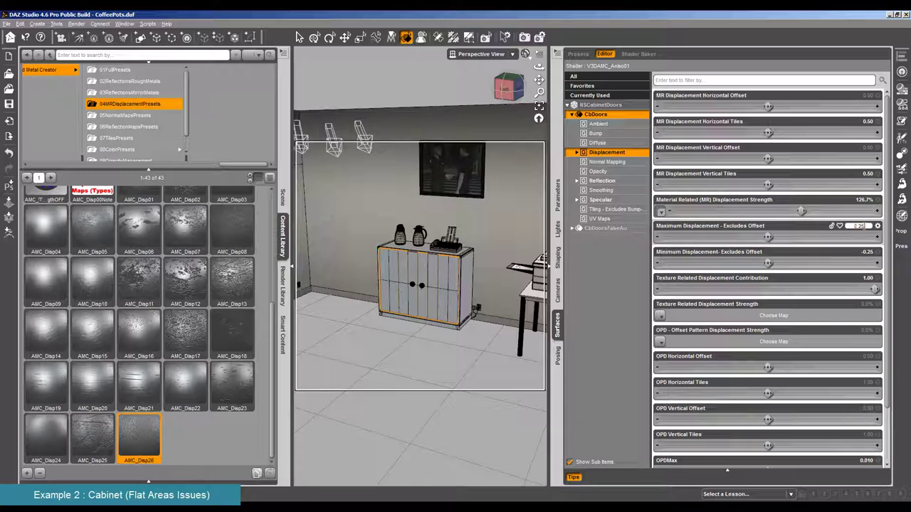
key(Return)
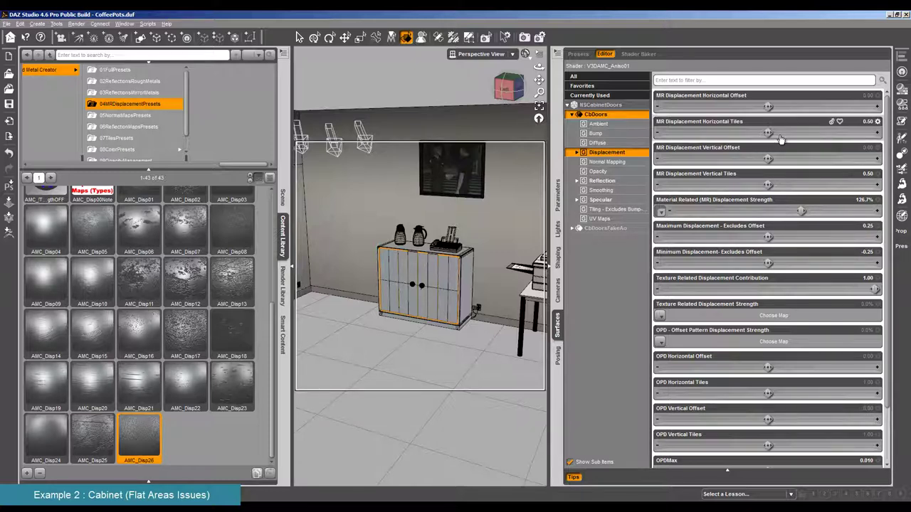
click(76, 23)
click(92, 34)
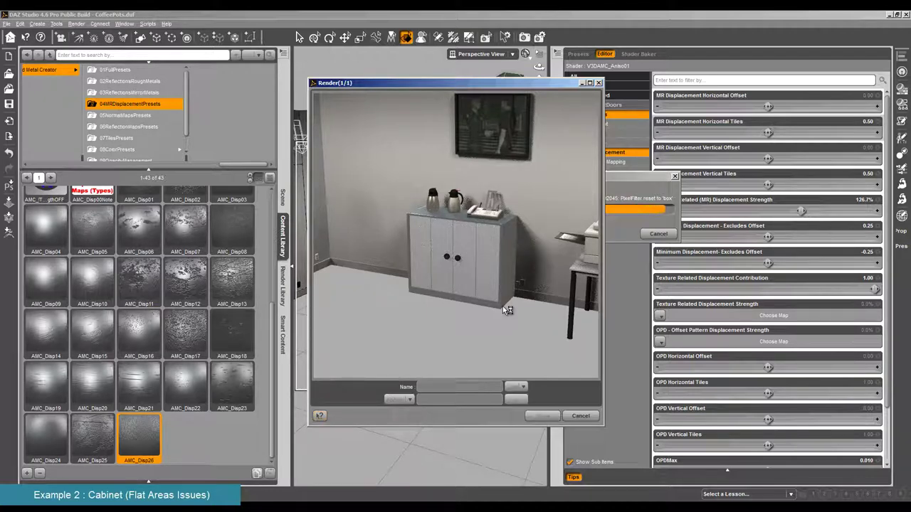
Step: Reset vertical and horizontal tiles to 1.00, then start and cancel a render
click(578, 417)
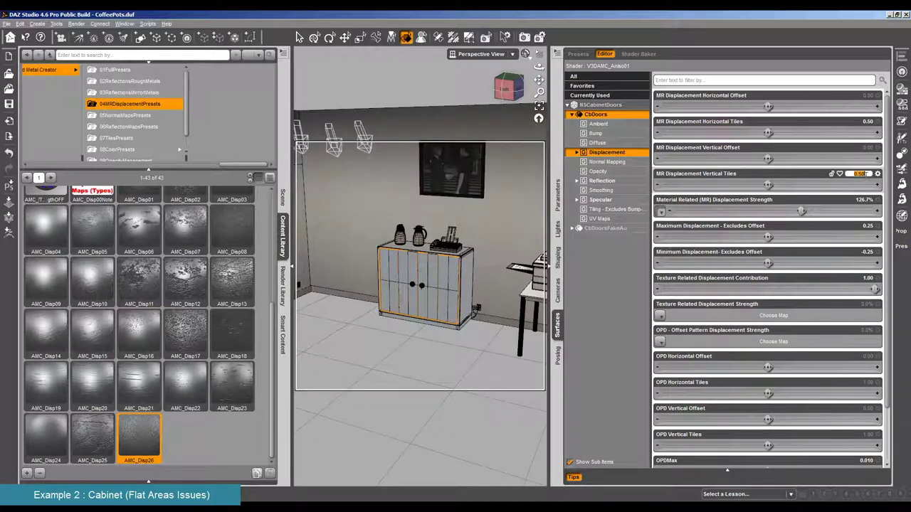
text(1)
key(Return)
click(859, 122)
text(1)
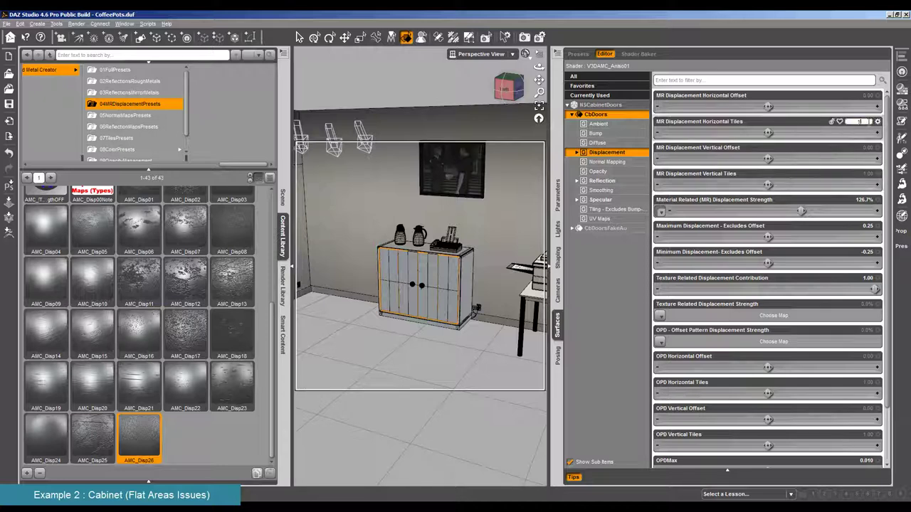
key(Return)
key(ctrl+r)
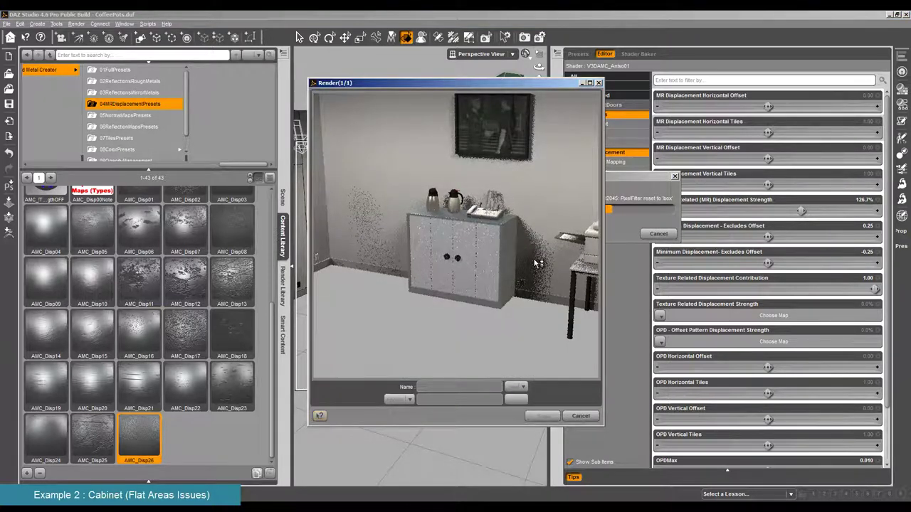
click(578, 417)
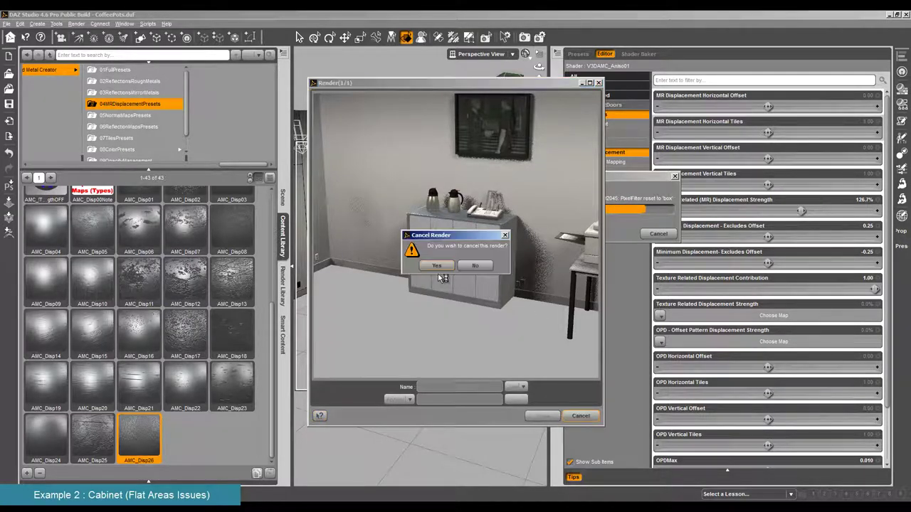
click(466, 266)
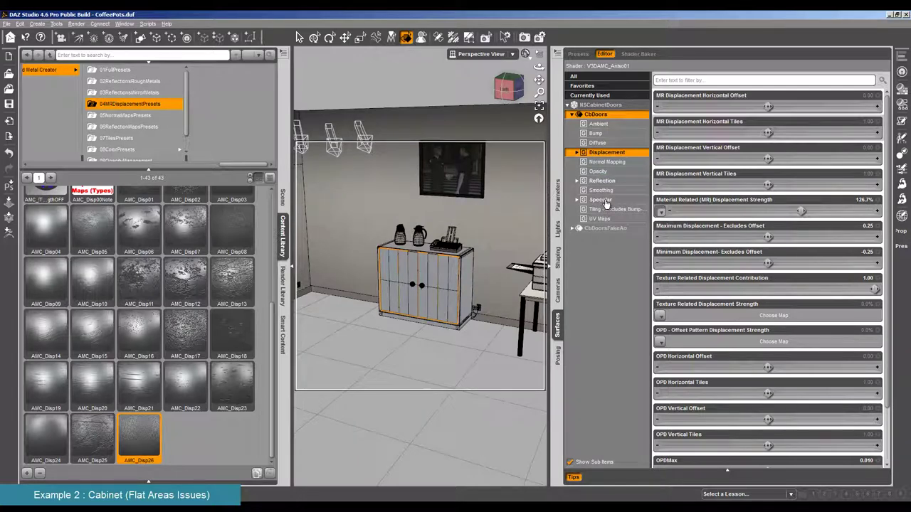
Step: Lower Highlight Larger Direction1 to 0.28 and Direction2 to 0.30, then render to check
click(601, 200)
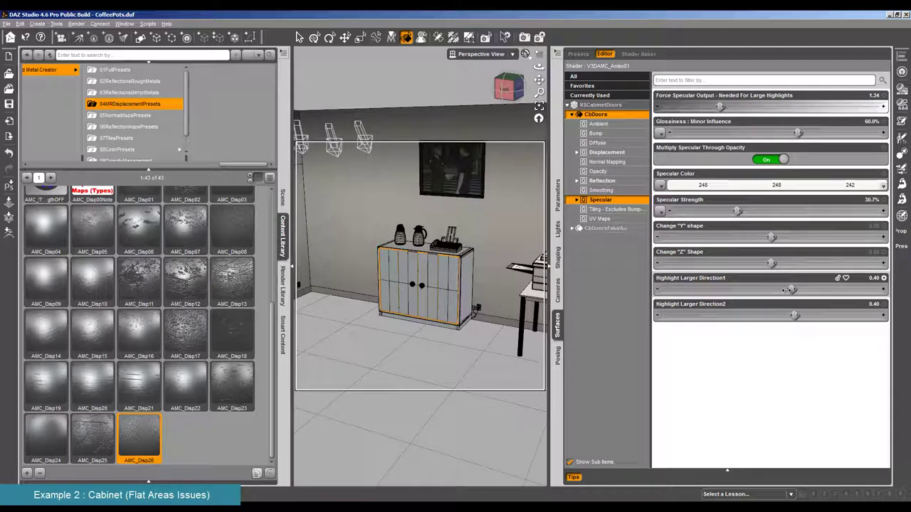
drag(788, 290, 757, 291)
drag(794, 315, 732, 292)
click(76, 24)
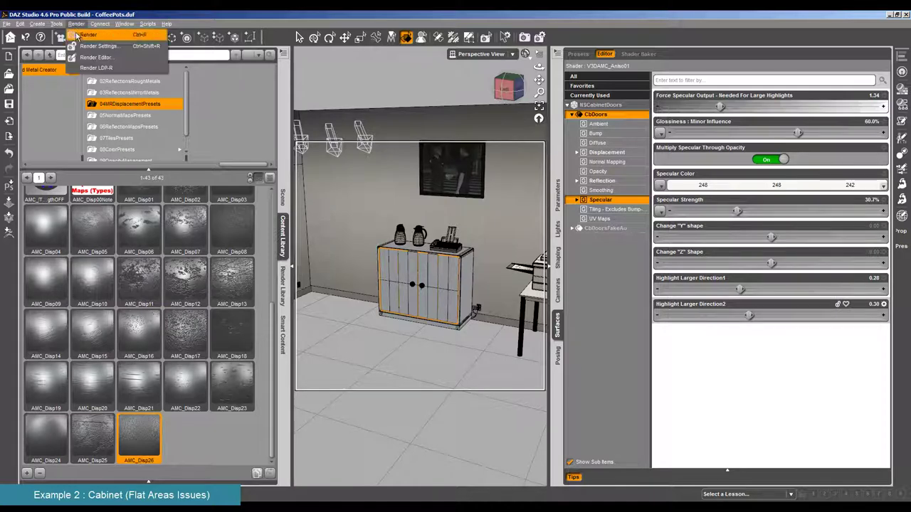
click(82, 37)
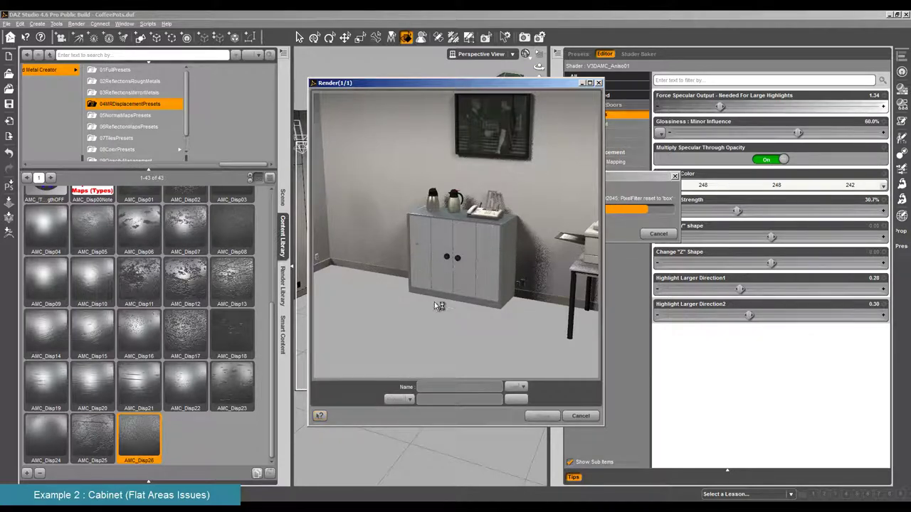
click(581, 417)
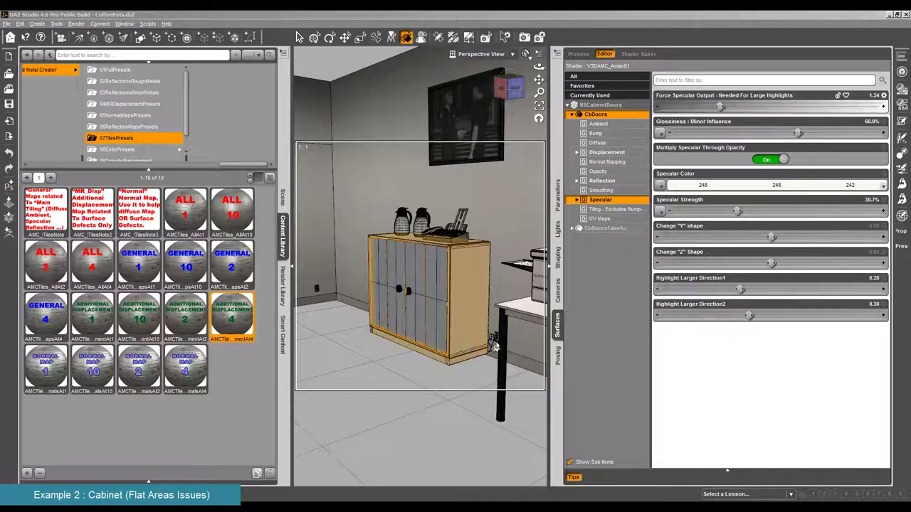
Step: Orbit and zoom out from the cabinet, then use the view cube to face it head-on
drag(427, 313, 475, 315)
click(424, 308)
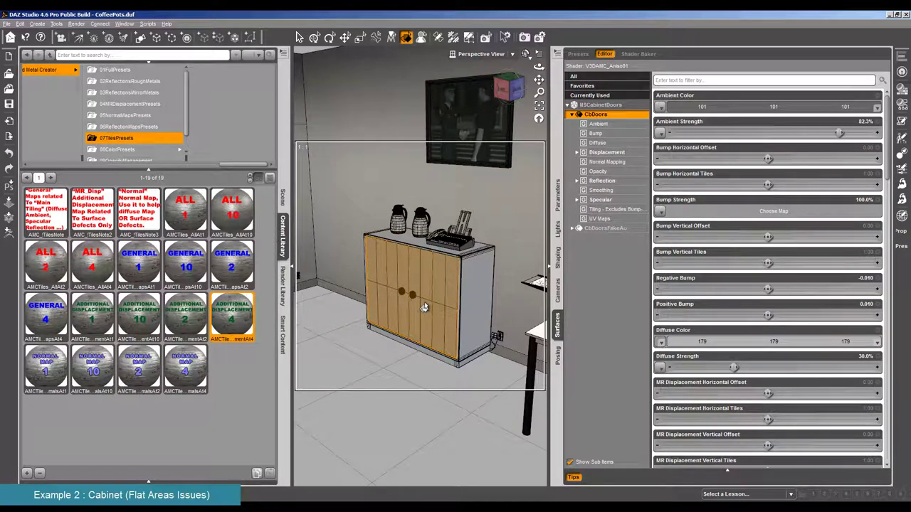
scroll(423, 307, down, 4)
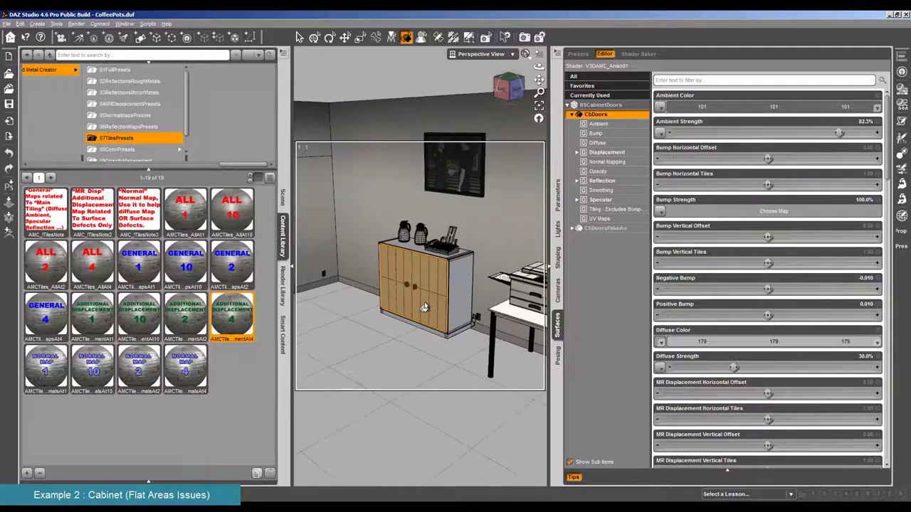
scroll(424, 308, down, 4)
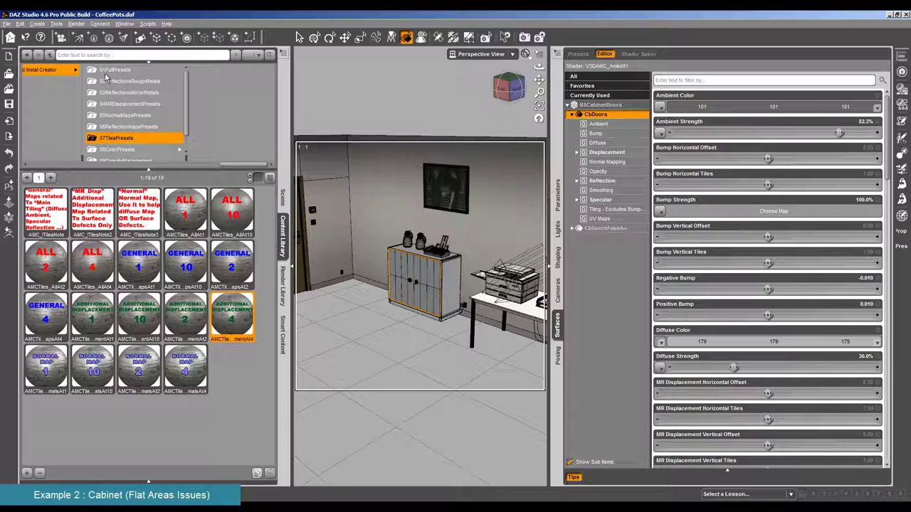
click(503, 103)
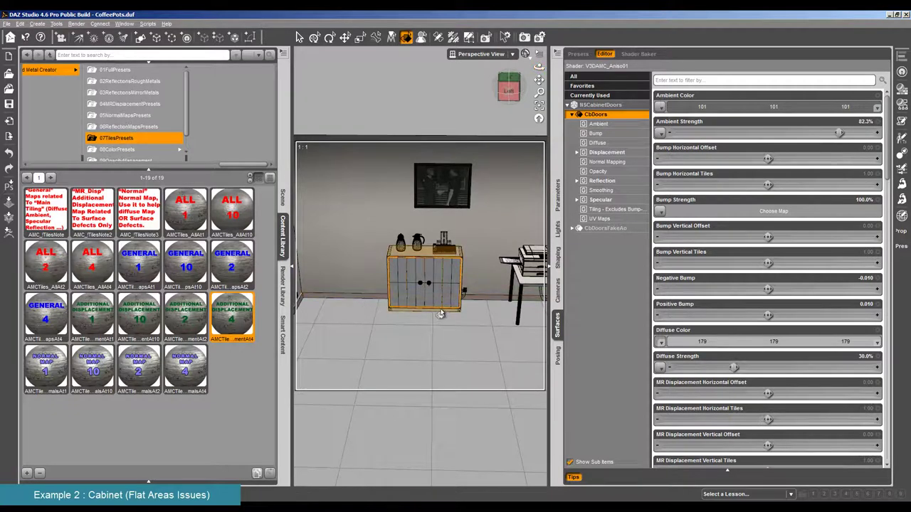
drag(244, 165, 88, 172)
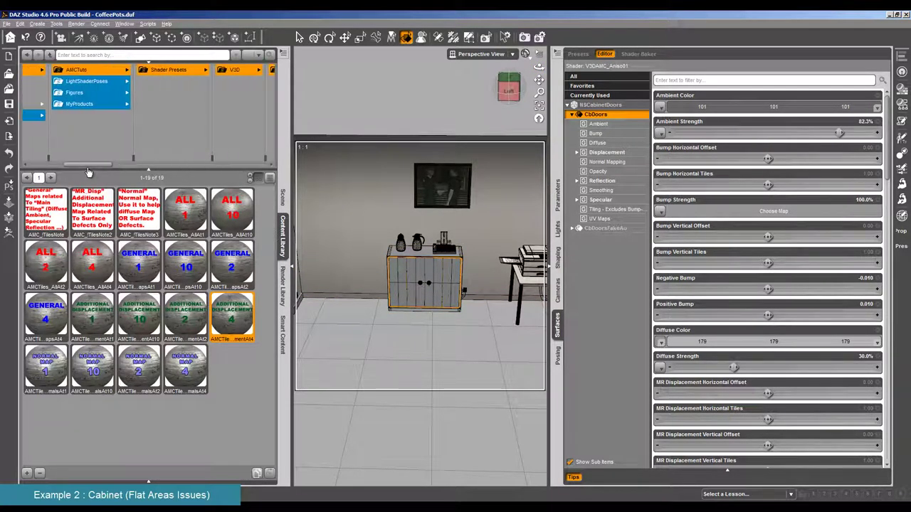
Step: Apply the wood floor preset from TheBriefingRoom folder to the room
click(92, 105)
click(170, 93)
click(237, 71)
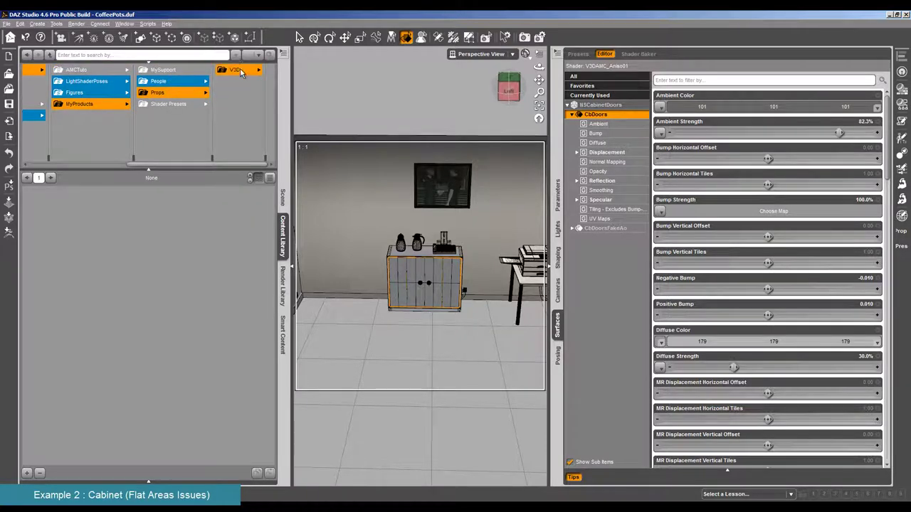
click(230, 93)
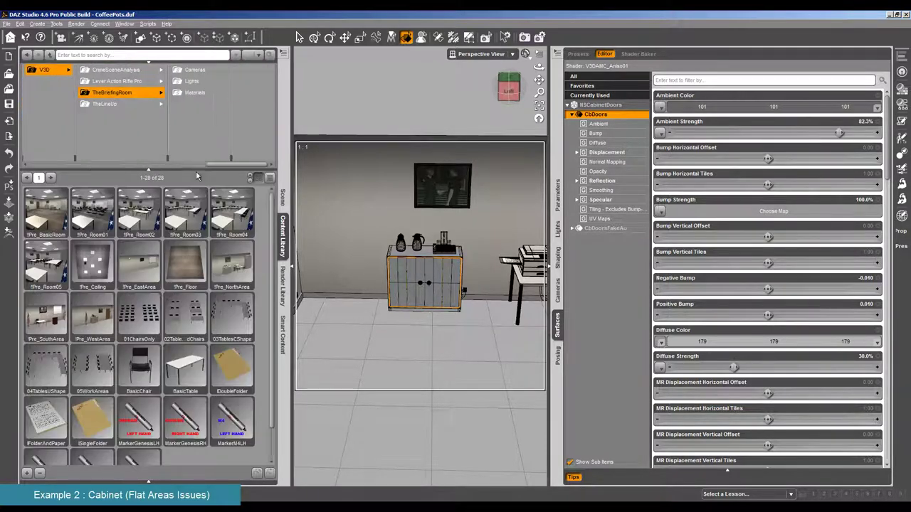
drag(173, 267, 411, 315)
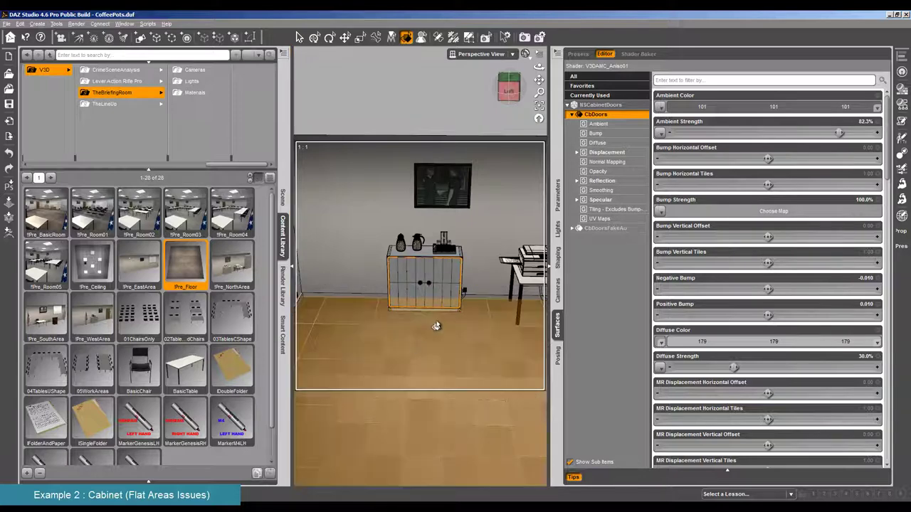
Step: Hide the content library and reframe the camera closer on the room and cabinet
click(291, 266)
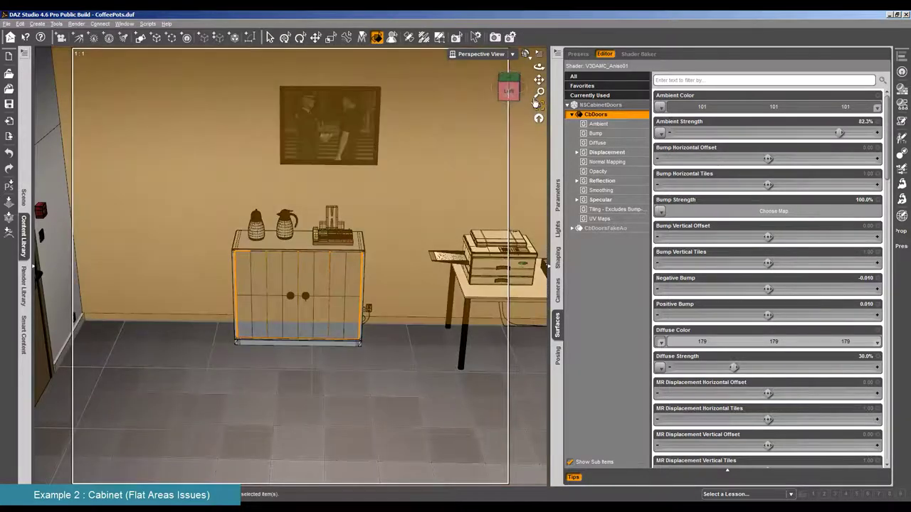
drag(539, 64, 218, 162)
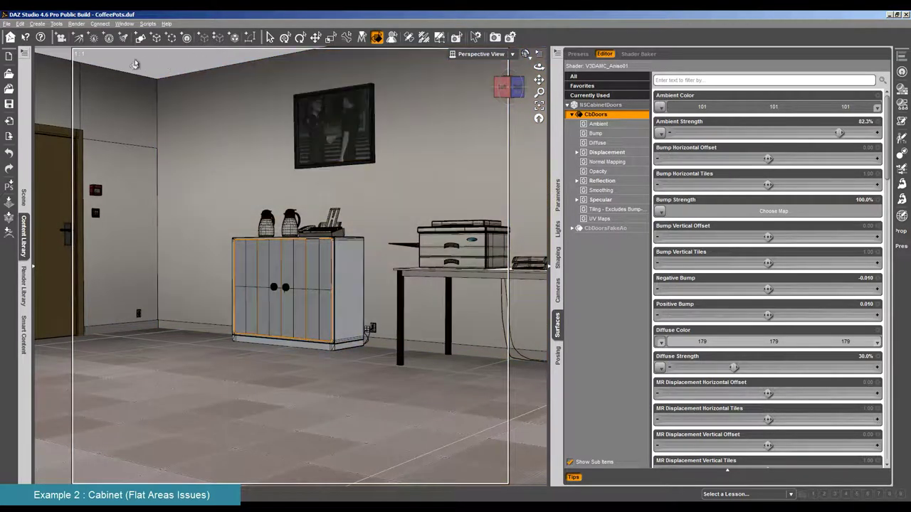
scroll(242, 298, up, 5)
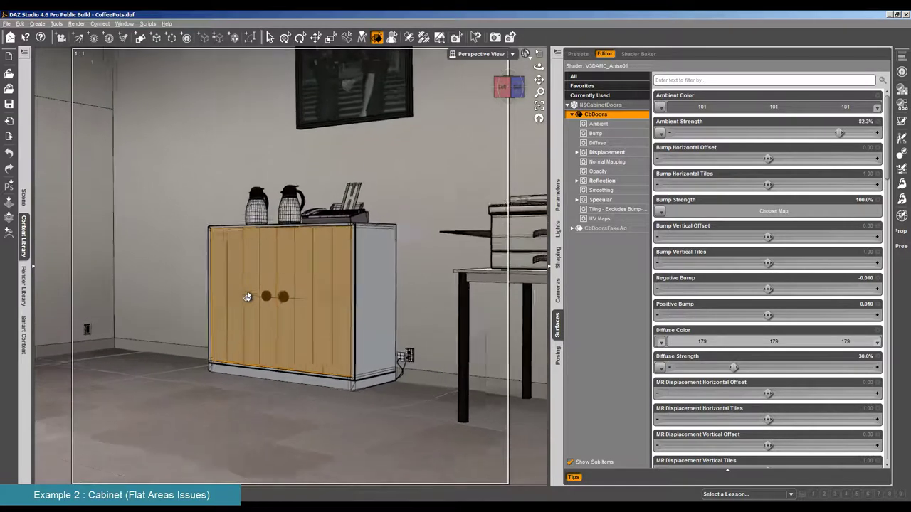
scroll(247, 297, up, 3)
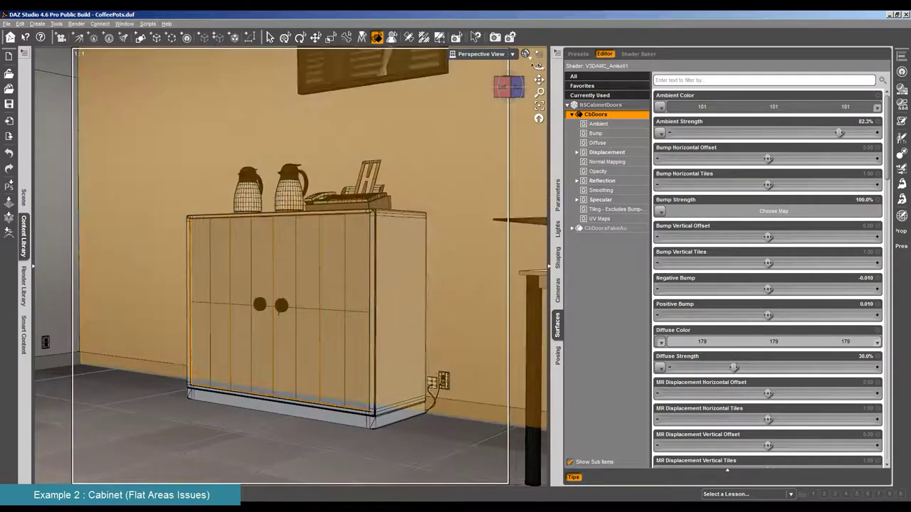
drag(537, 64, 539, 67)
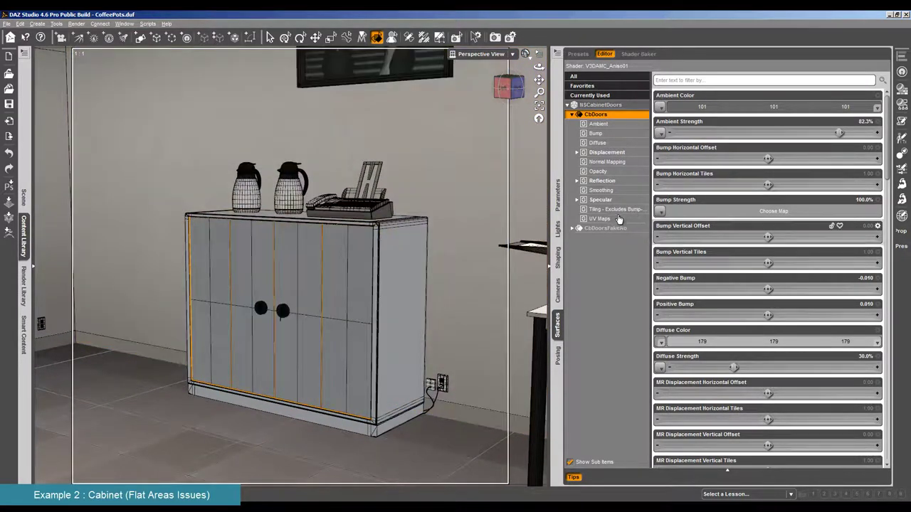
click(628, 182)
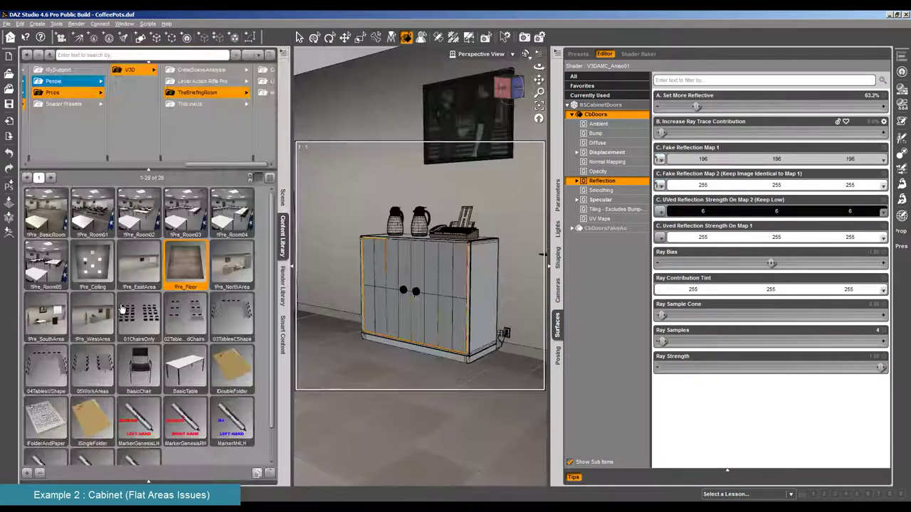
Step: Apply a mirror-metal preset from Advanced Metal Creator's 03ReflectionsMirrorMetals folder to the doors
click(24, 245)
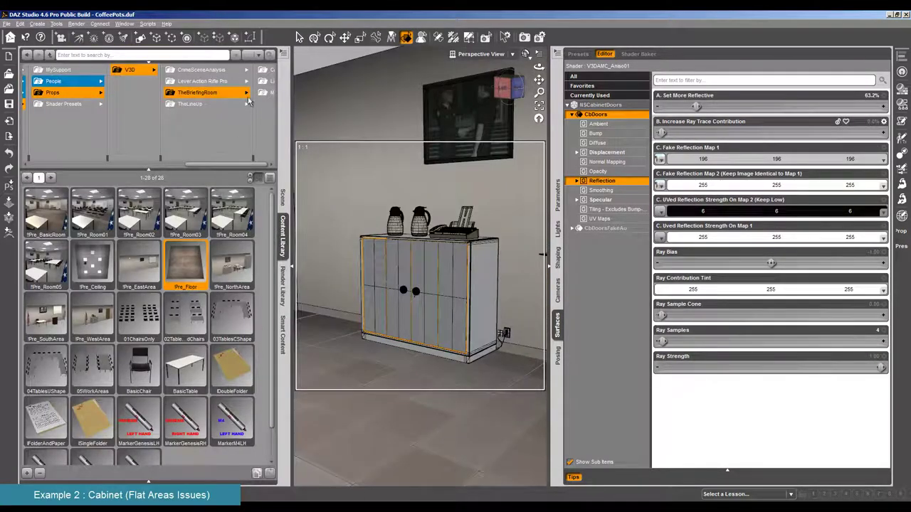
click(267, 82)
drag(232, 167, 20, 164)
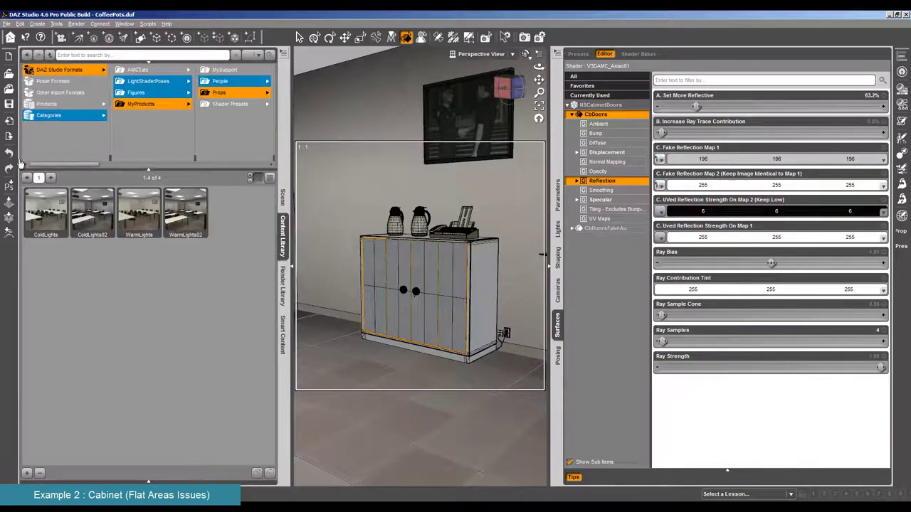
click(139, 69)
click(227, 70)
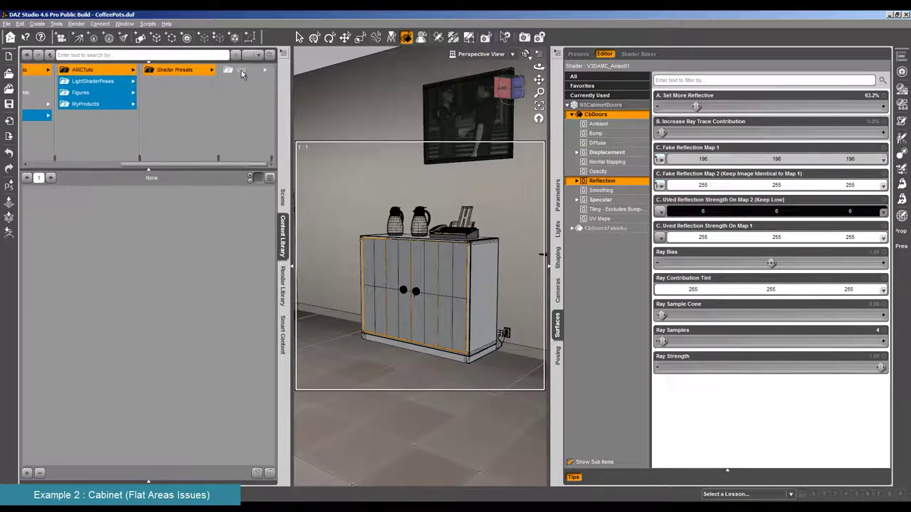
click(239, 72)
click(242, 71)
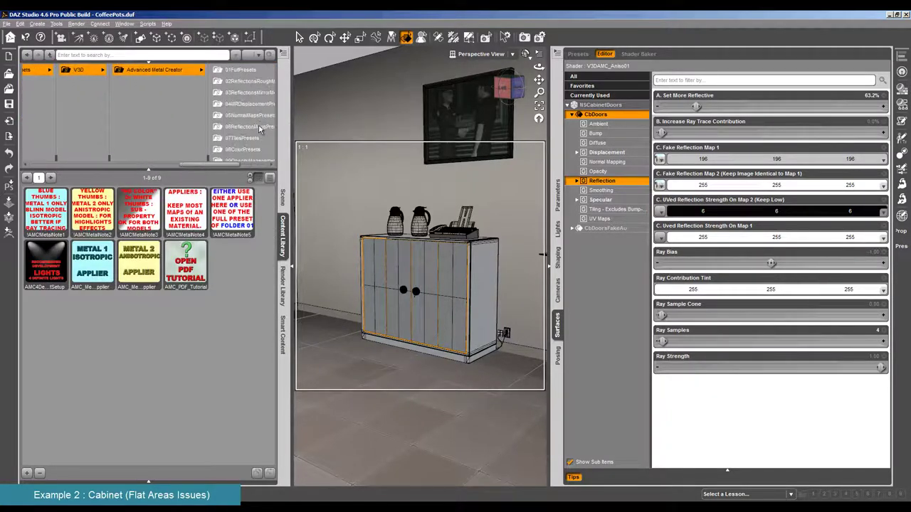
scroll(260, 128, down, 1)
click(252, 77)
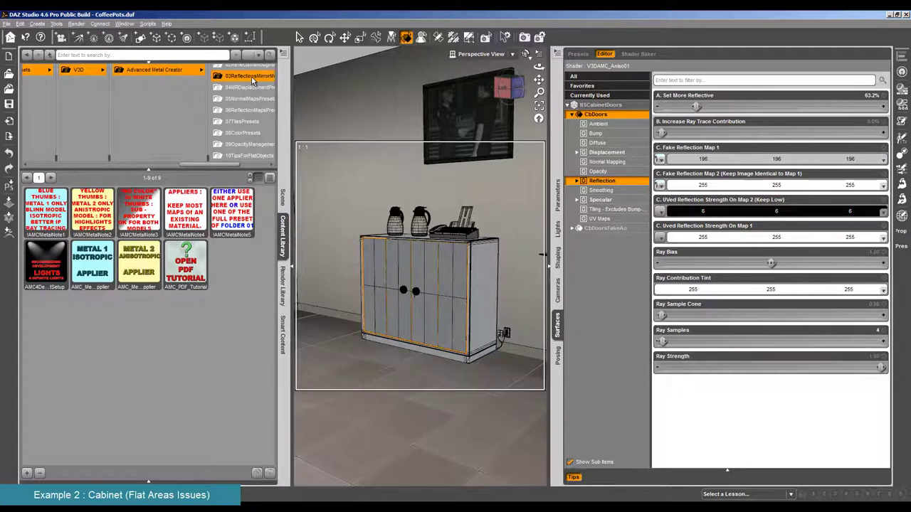
scroll(205, 318, down, 5)
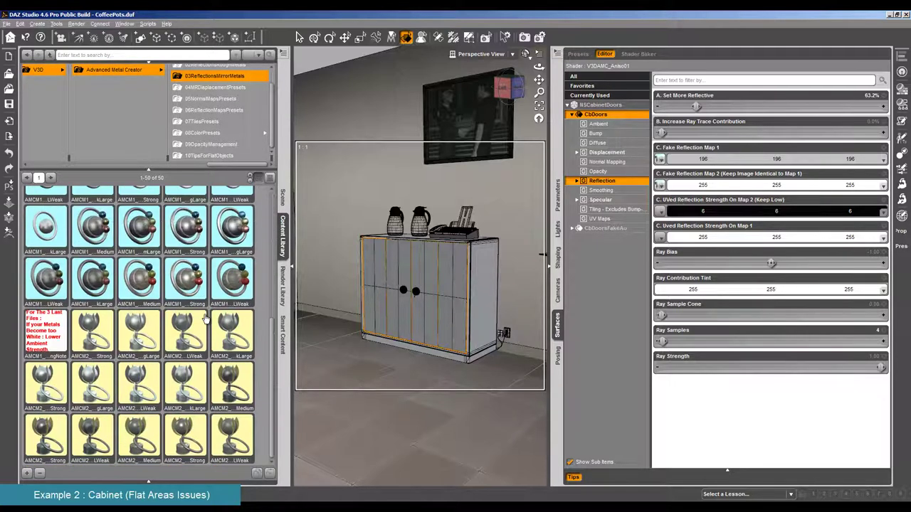
double_click(209, 329)
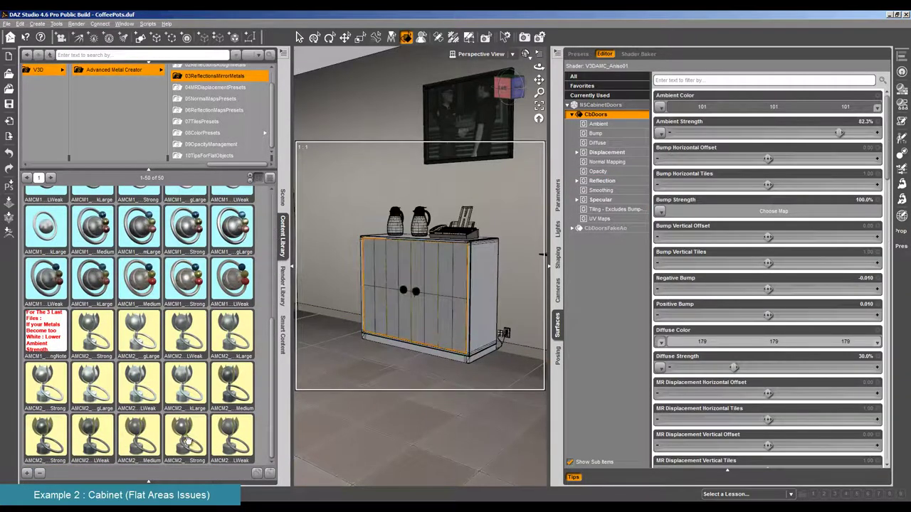
Step: Apply the AMCM2_RayMediumHLStrong preset, giving 65% glossiness, 80% strength and 0.33 highlight directions
click(267, 178)
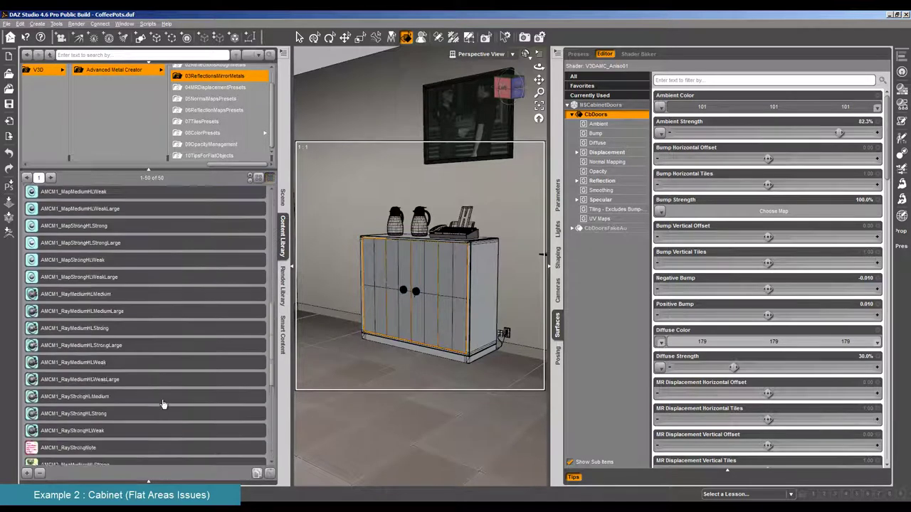
scroll(162, 404, down, 5)
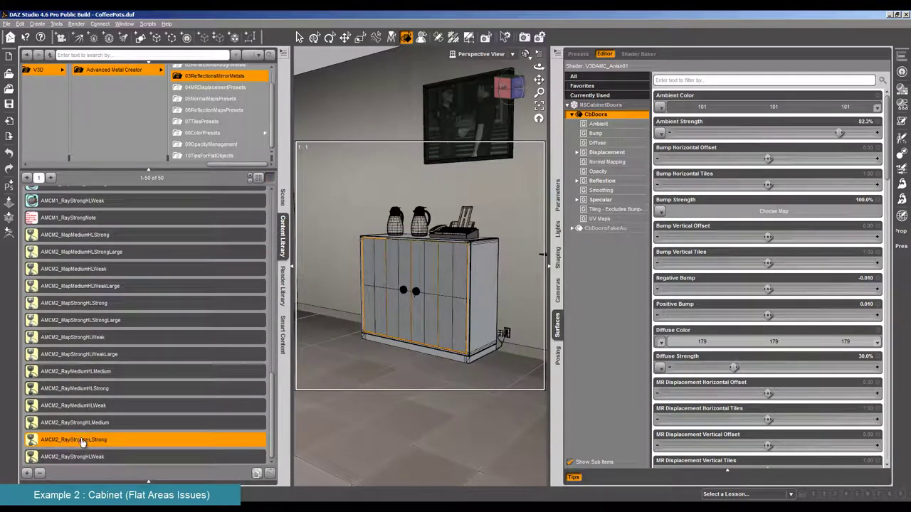
click(77, 389)
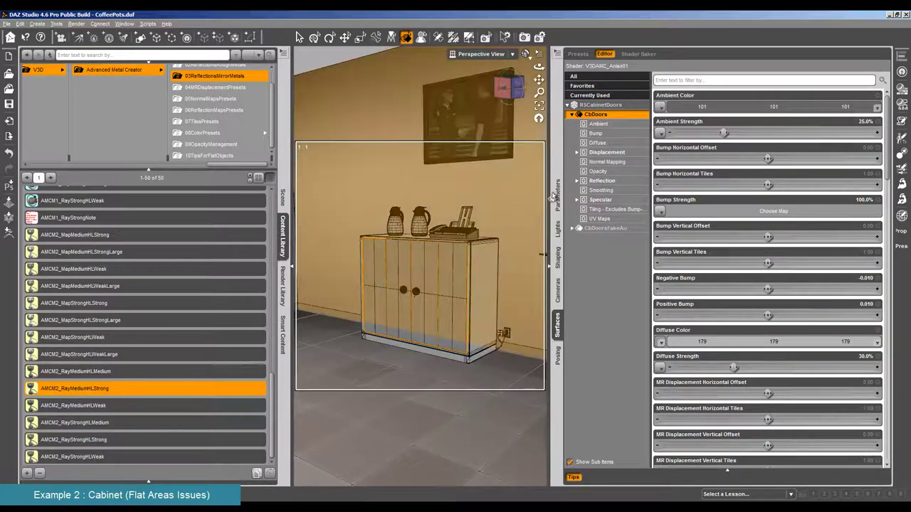
click(595, 182)
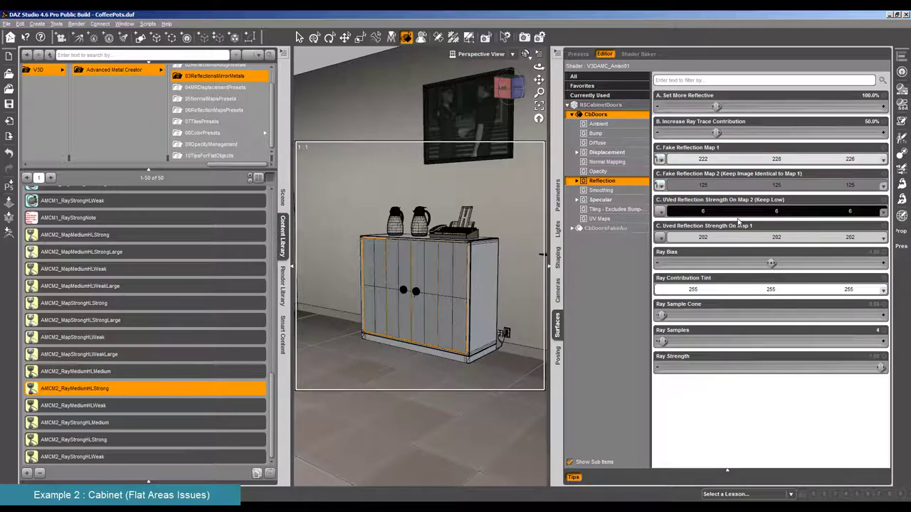
click(620, 201)
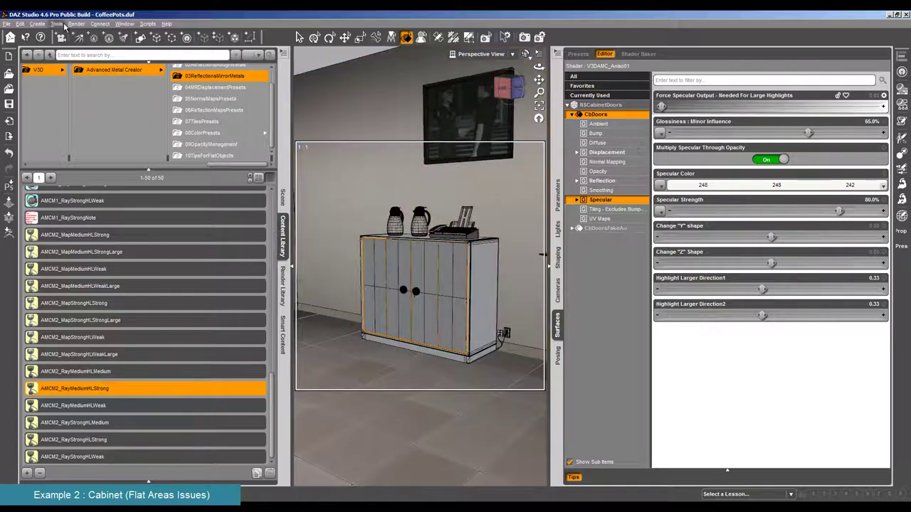
Step: Start and cancel a test render, then show the metal presets as thumbnail tiles
click(177, 87)
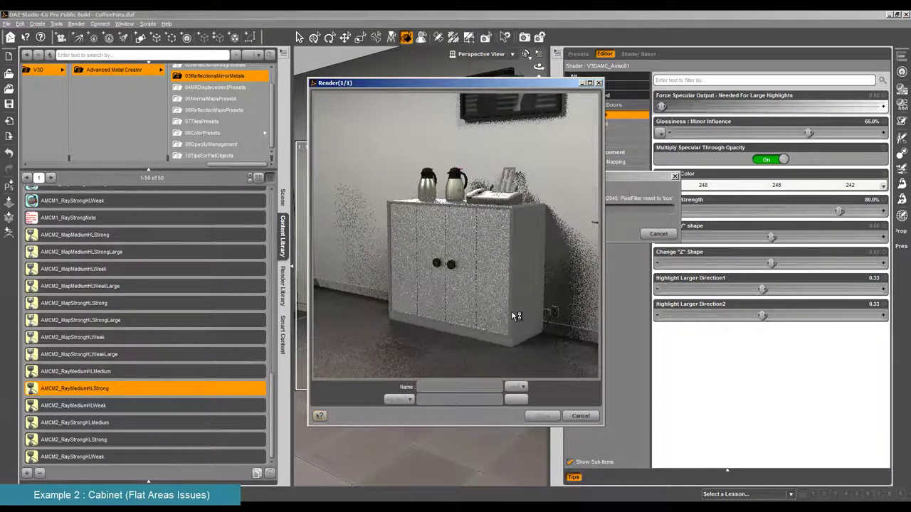
click(581, 416)
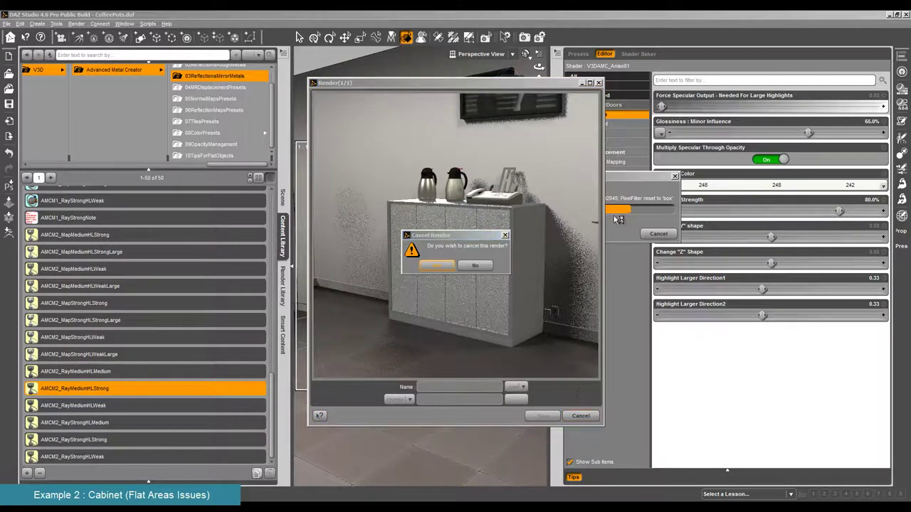
click(631, 178)
click(436, 265)
scroll(104, 313, up, 4)
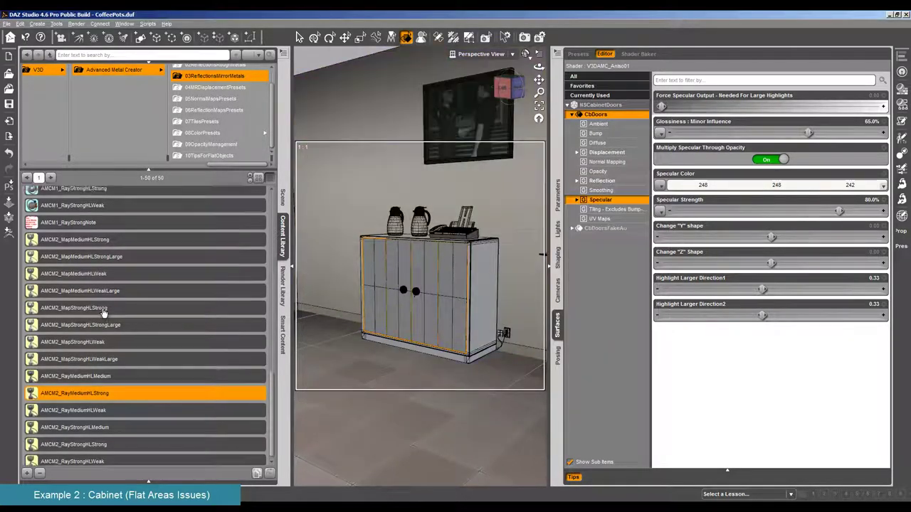
scroll(103, 313, up, 3)
click(258, 177)
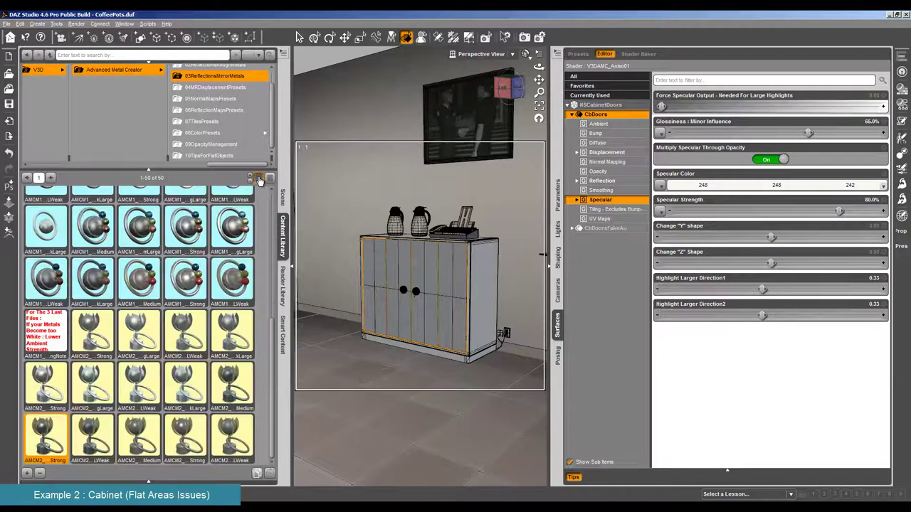
Step: Apply the orm000 zero-strength bump preset to the doors and cancel a test render
click(230, 266)
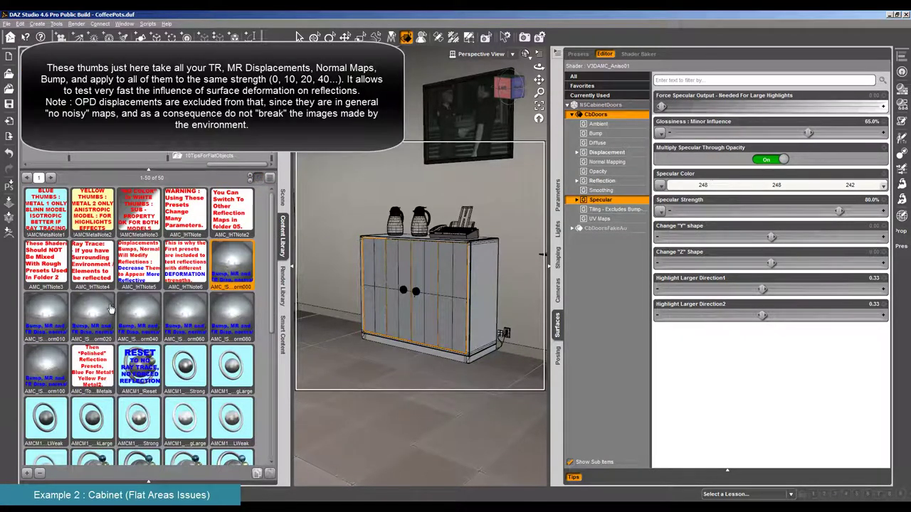
click(77, 23)
click(89, 33)
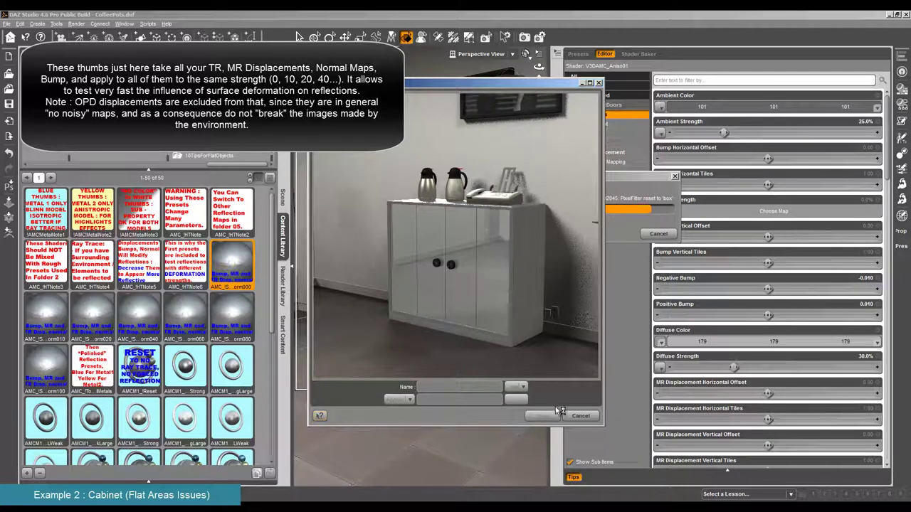
click(581, 415)
click(442, 266)
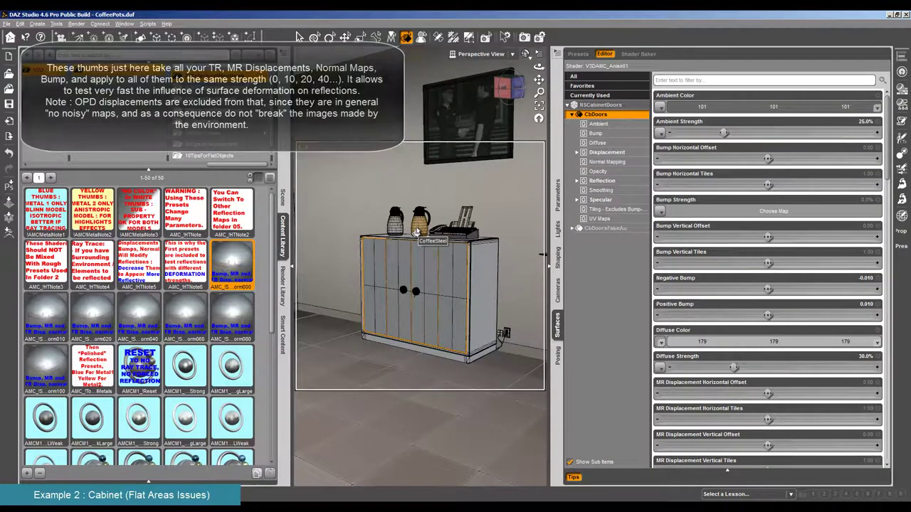
Step: Turn the view toward the cabinet front, render again and cancel, then orbit closer
drag(500, 85, 506, 87)
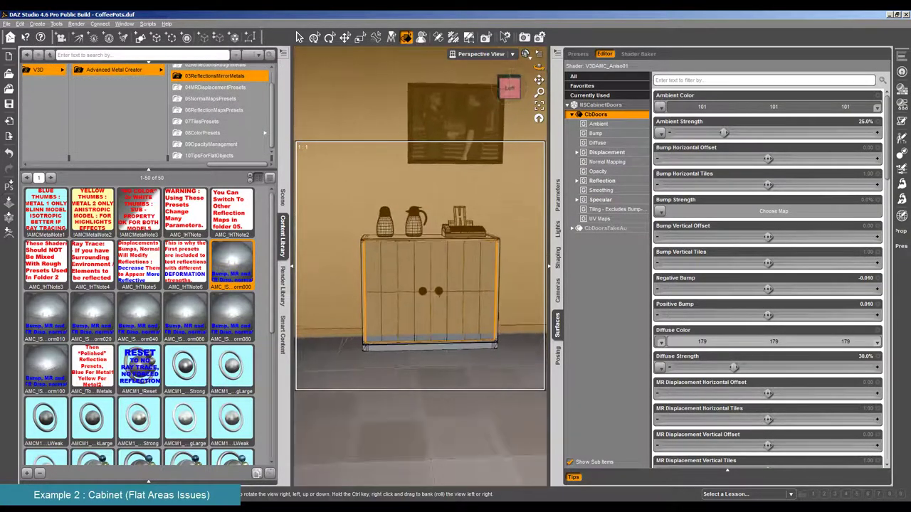
click(76, 24)
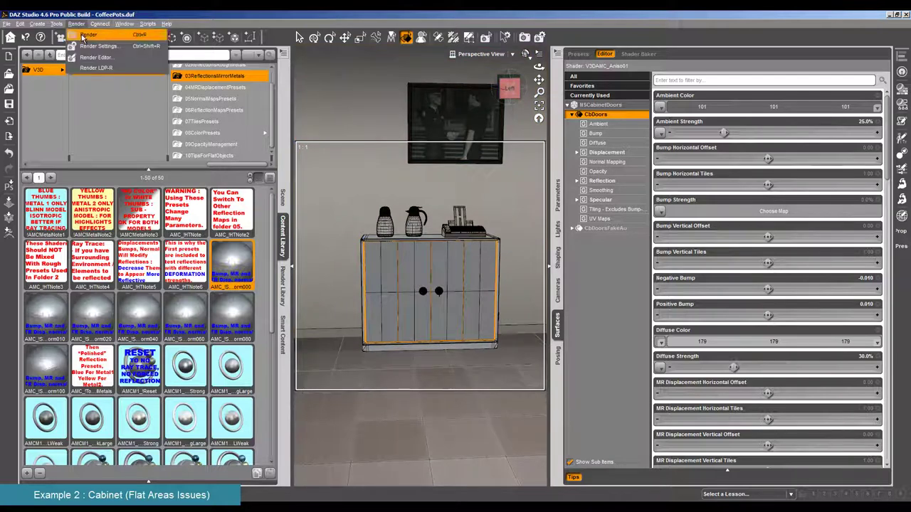
click(89, 37)
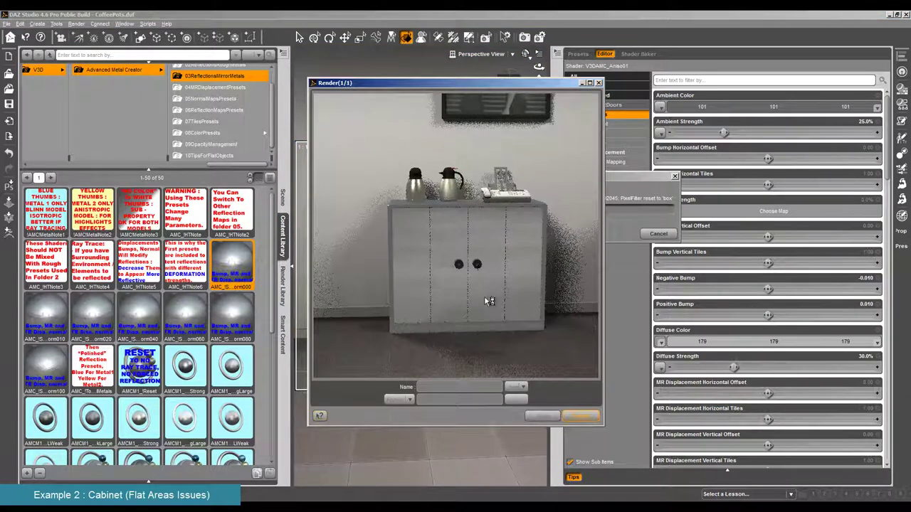
click(582, 416)
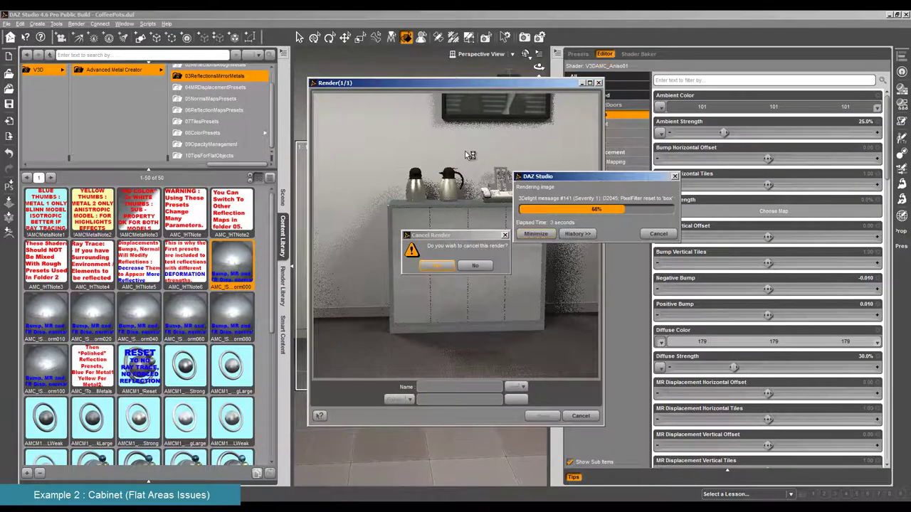
click(436, 265)
alt+drag(407, 316, 413, 283)
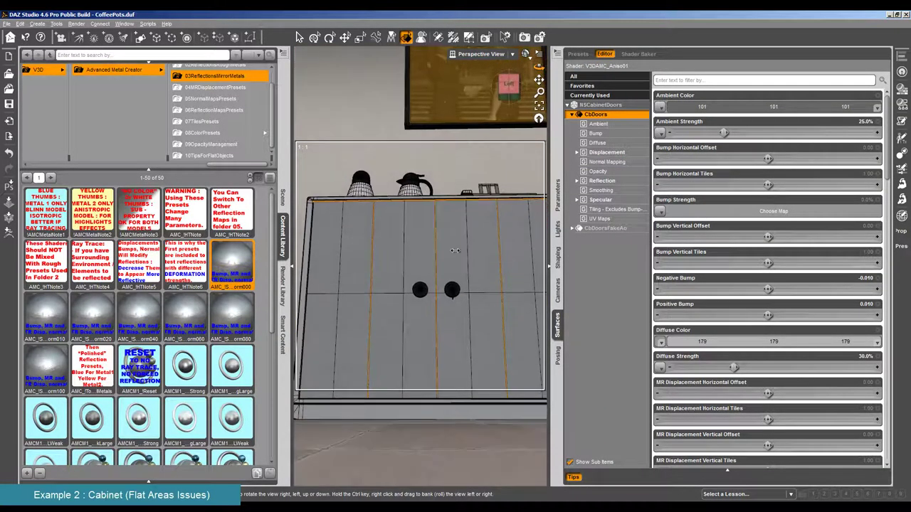
Step: Start a close-up test render of the cabinet and cancel it
click(76, 23)
click(93, 46)
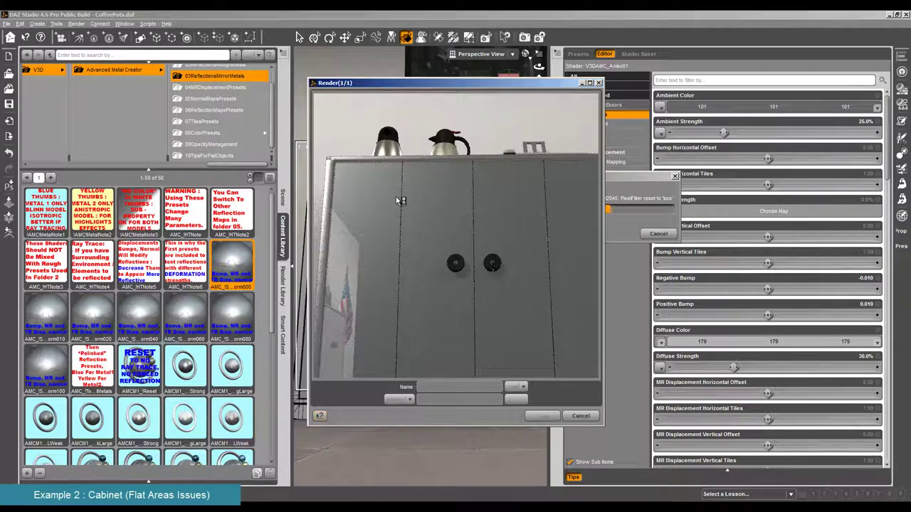
click(570, 416)
click(450, 274)
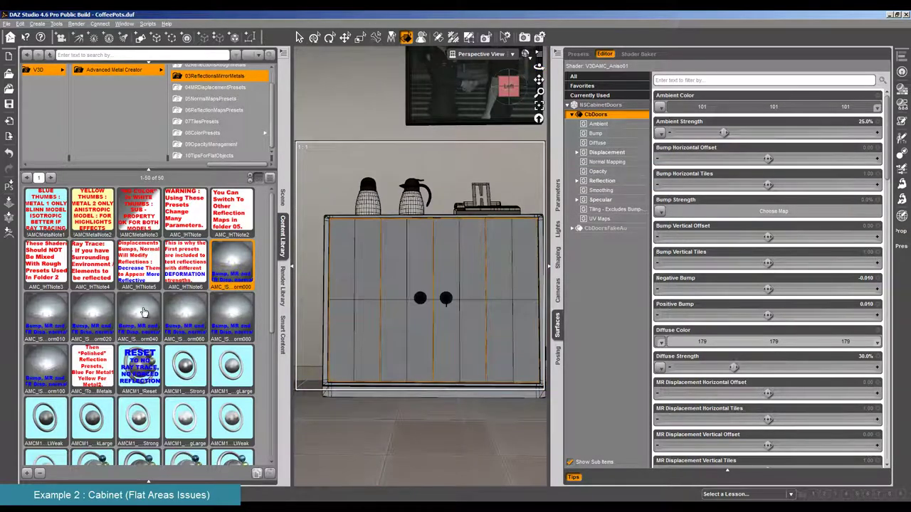
Step: Apply the orm020 strength-20 deformation preset to the doors and render with Ctrl+R
click(79, 323)
click(40, 324)
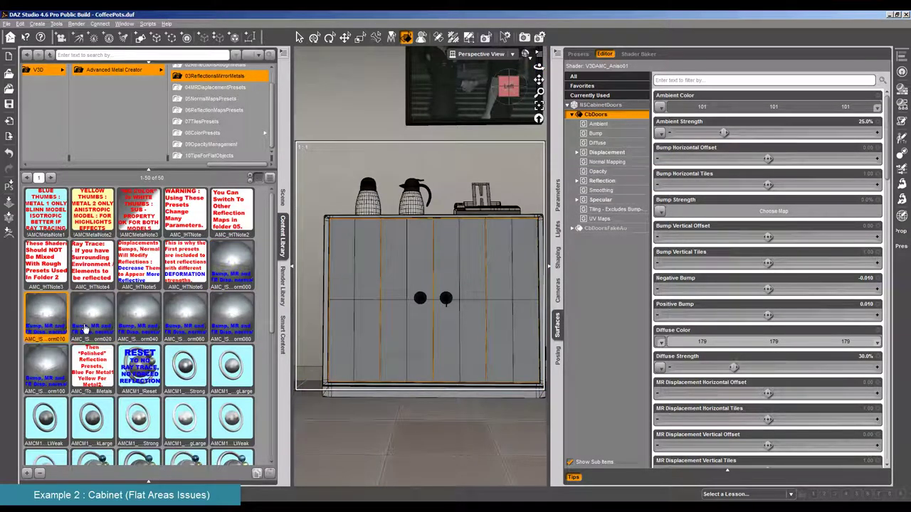
double_click(84, 329)
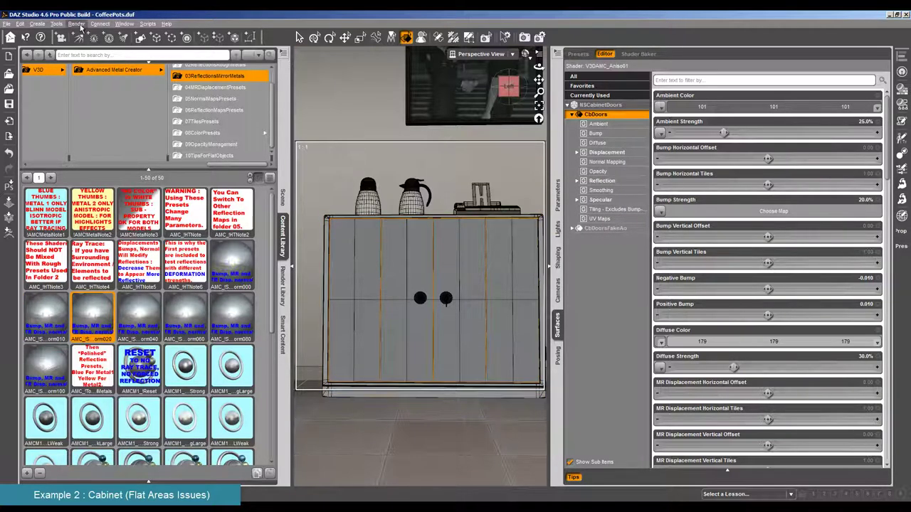
key(ctrl+r)
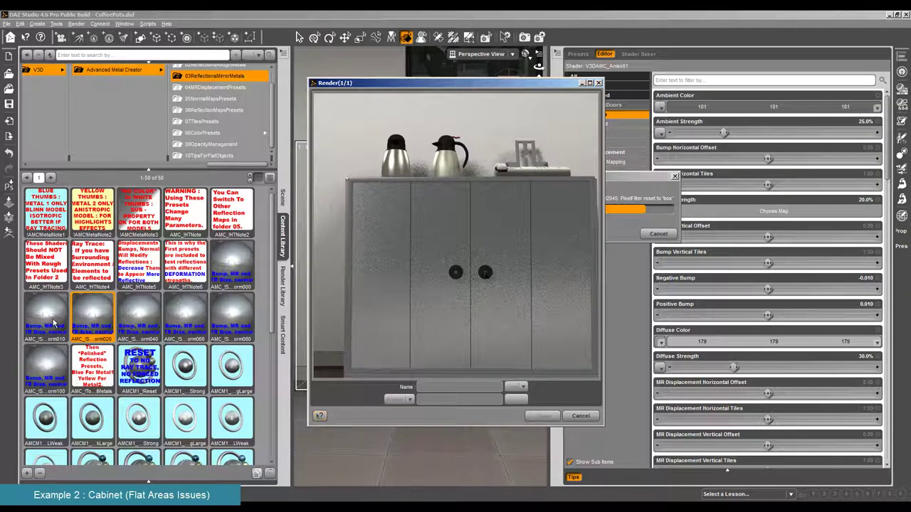
Step: Cancel the render, apply the orm010 strength-10 preset, and cancel its test render too
click(580, 416)
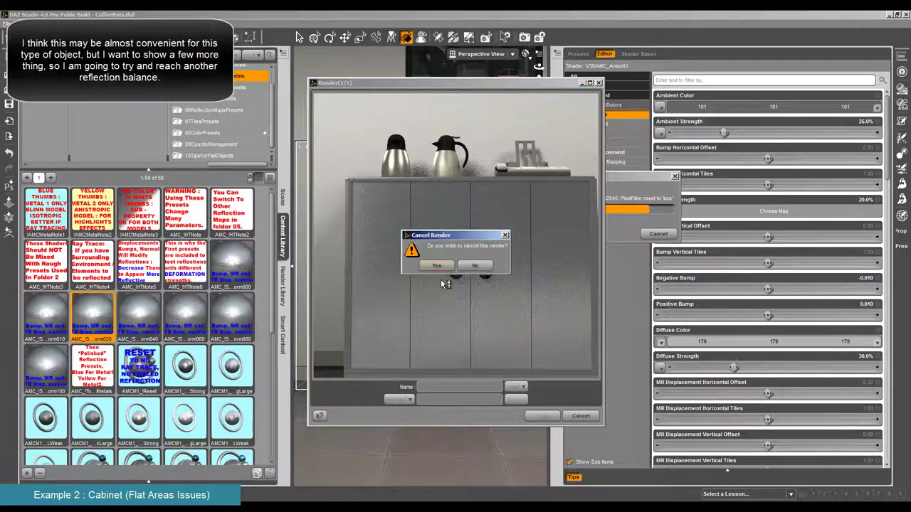
click(437, 266)
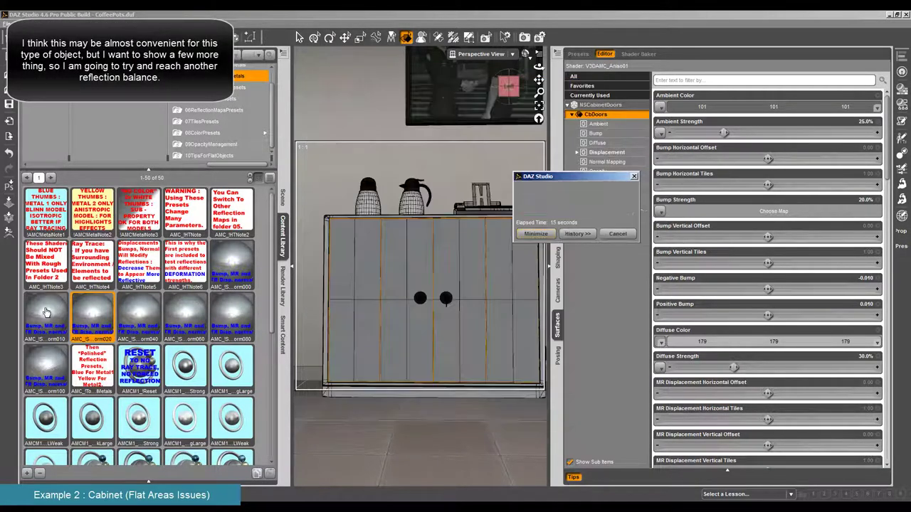
double_click(46, 314)
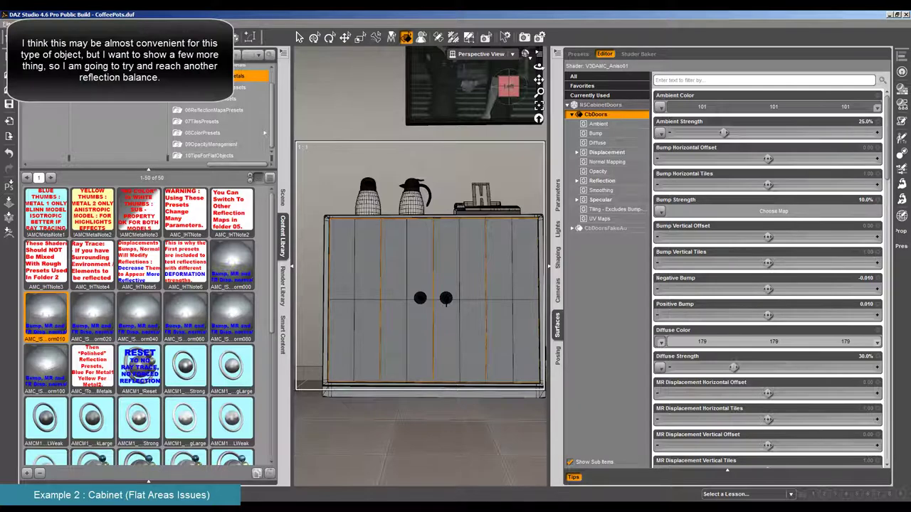
key(ctrl+r)
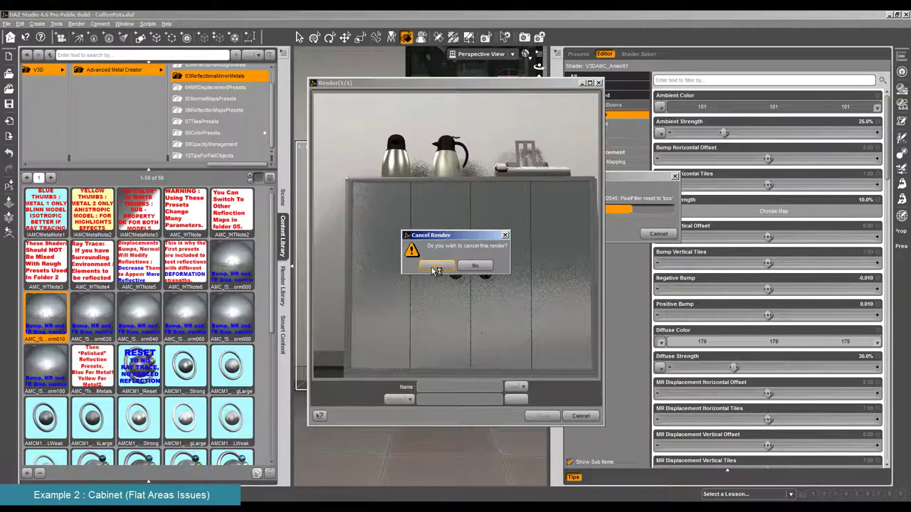
click(458, 271)
click(696, 81)
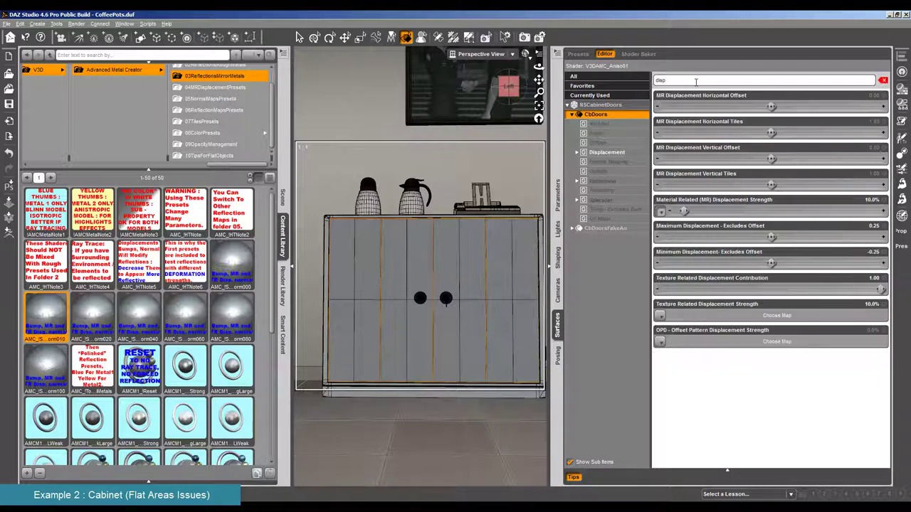
Step: Set MR Displacement Strength to 5.0% and change the property filter to 'nor'
click(863, 200)
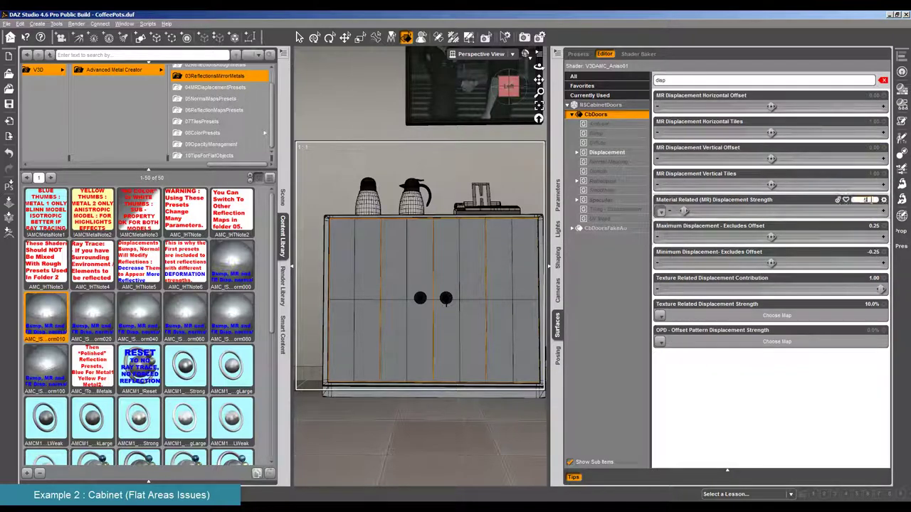
key(Return)
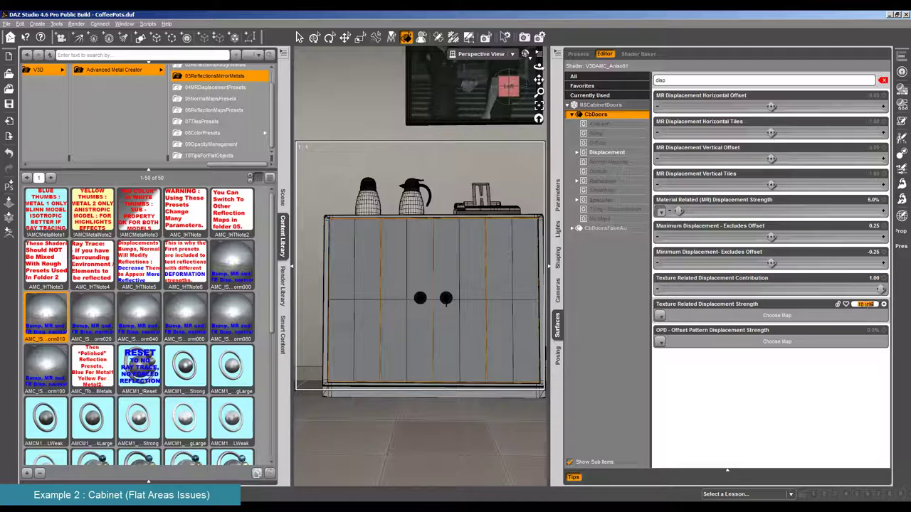
double_click(665, 80)
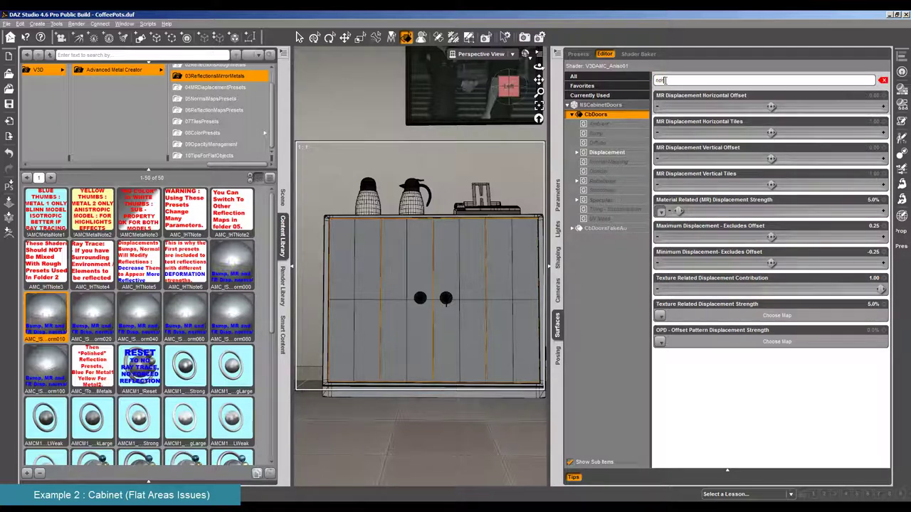
text(nor)
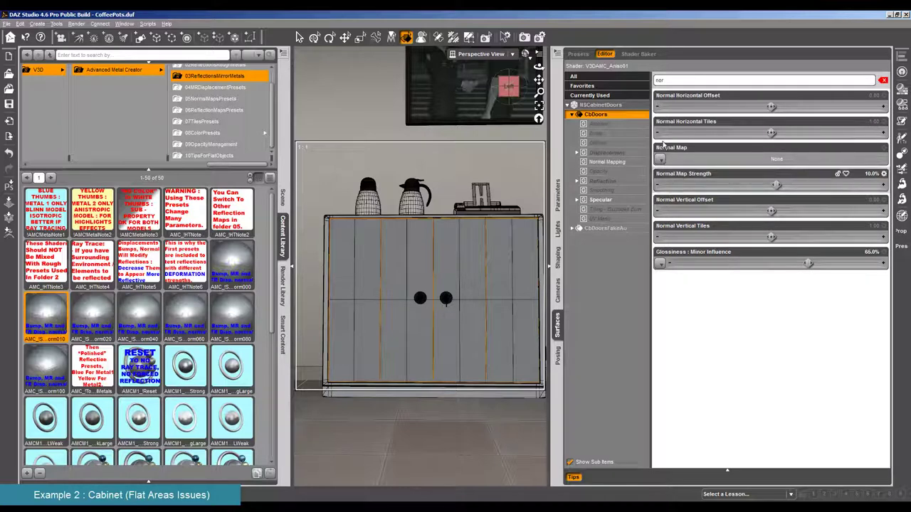
Step: Orbit slightly around the cabinet and run a test render, then cancel it
drag(539, 64, 527, 67)
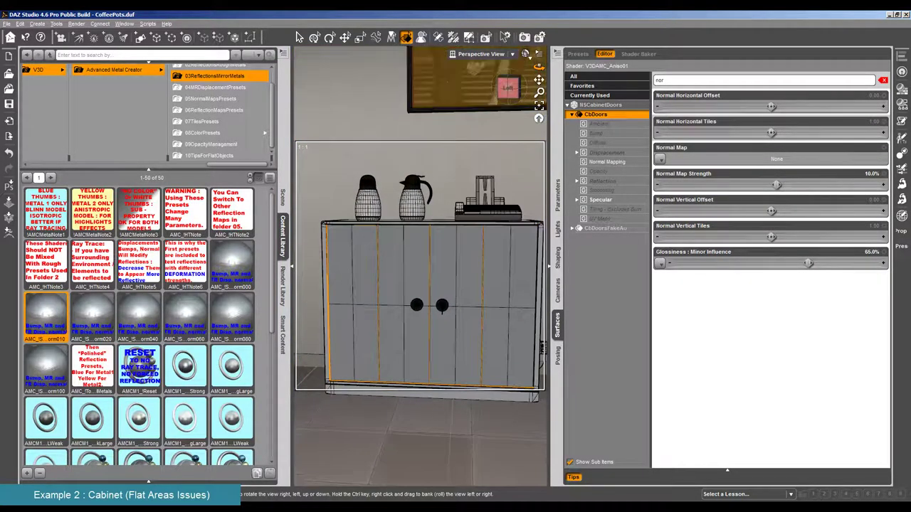
click(470, 78)
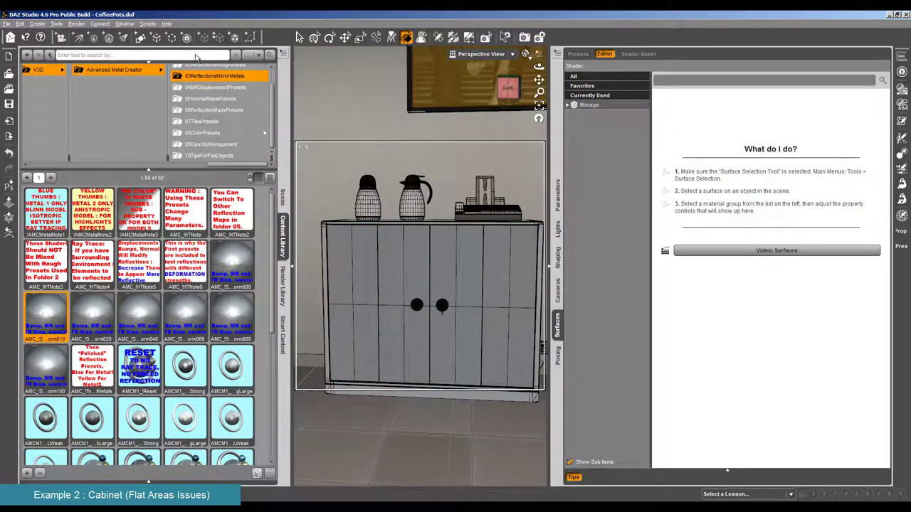
click(84, 38)
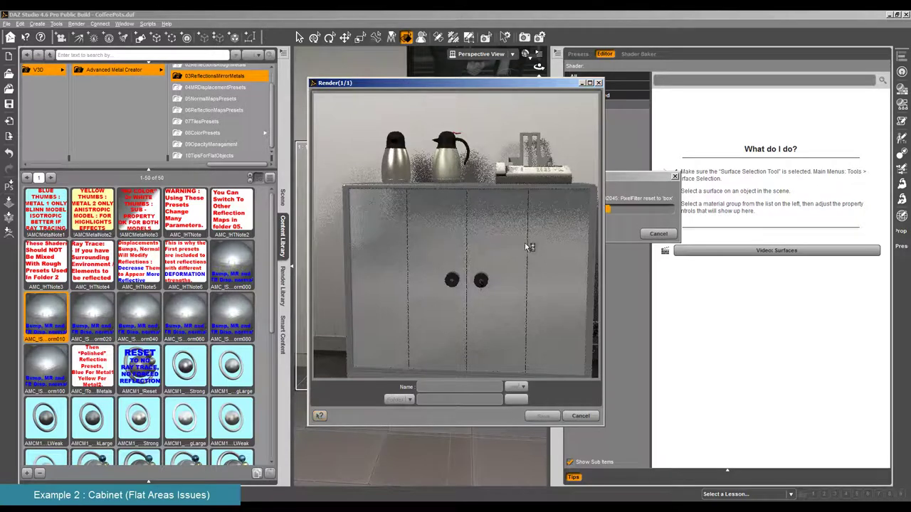
click(582, 416)
click(432, 265)
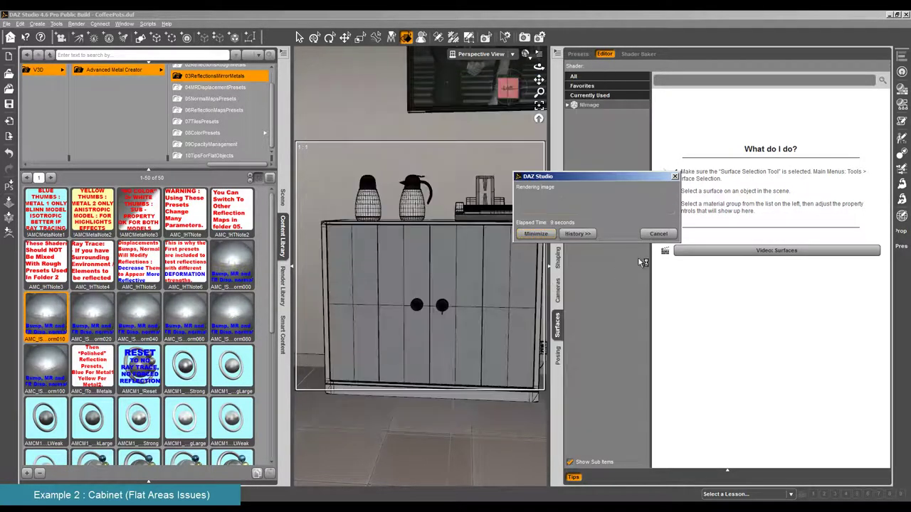
Step: Reselect the CbDoors surface and list its displacement properties with the filter cleared
click(475, 263)
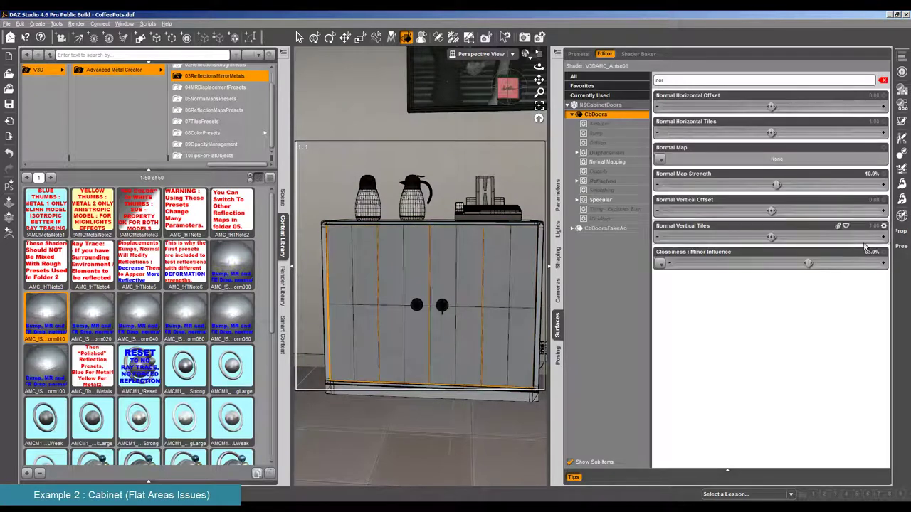
click(609, 153)
click(883, 82)
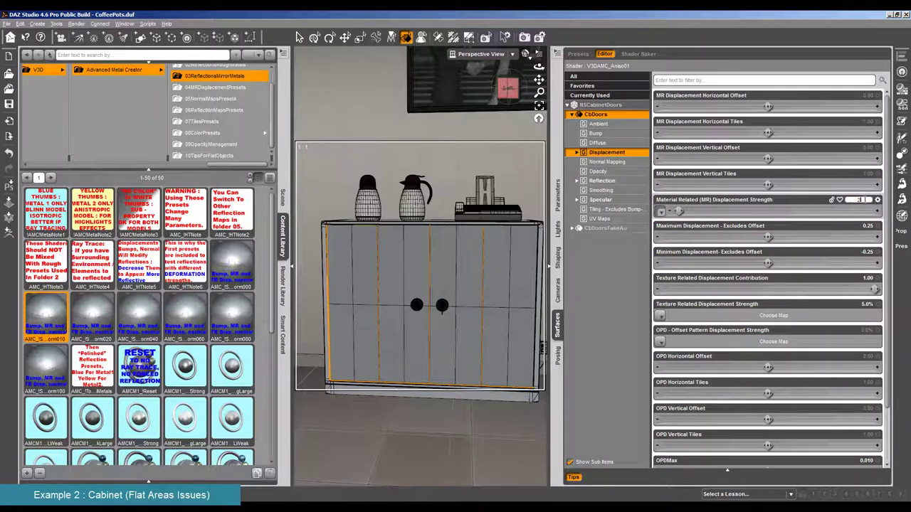
Step: Lower MR Displacement Strength to 2.0%, render with Ctrl+R, then cancel the render
key(Return)
key(ctrl+r)
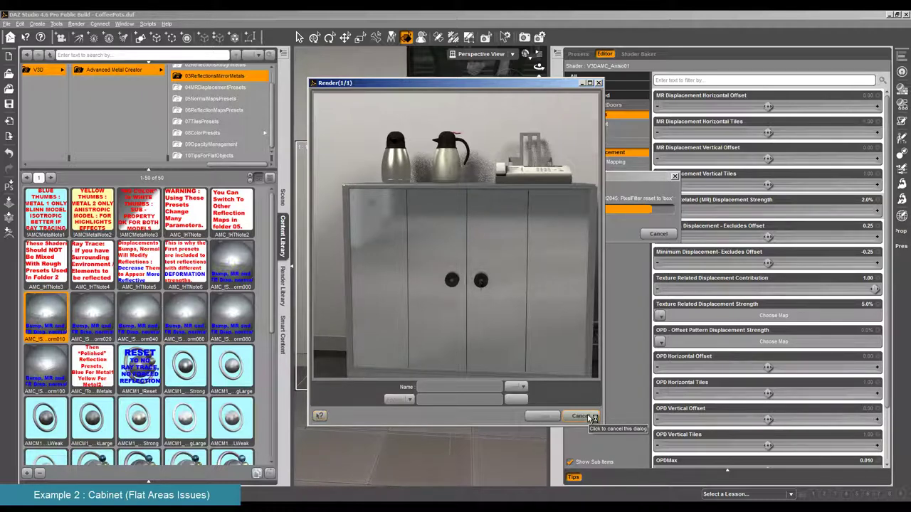
click(581, 417)
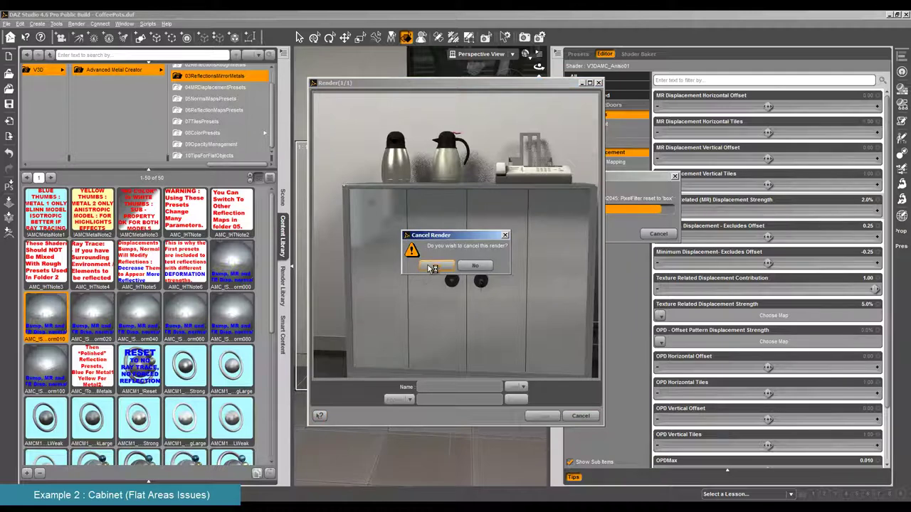
click(544, 178)
click(436, 265)
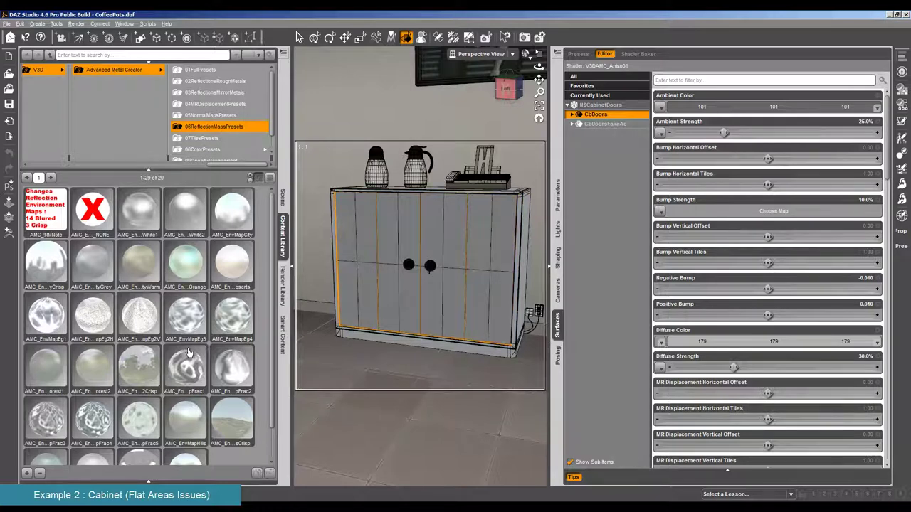
Step: Drop the AMC_EnvMapHills reflection preset onto the cabinet doors and check it with a test render
mouse_move(172, 366)
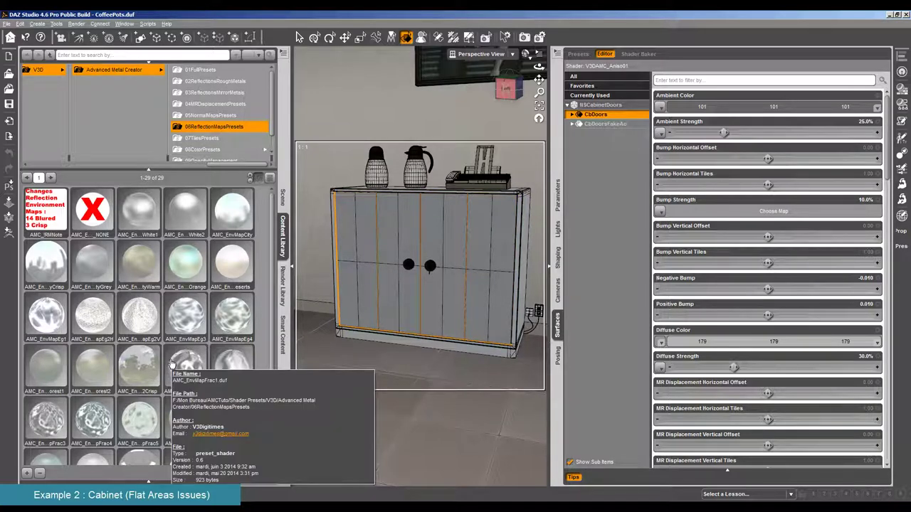
mouse_move(190, 262)
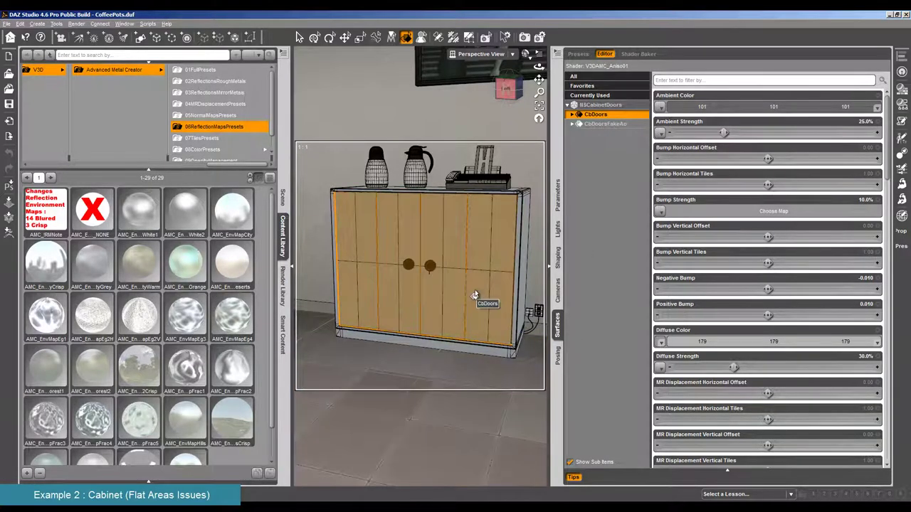
mouse_move(212, 411)
drag(424, 370, 431, 368)
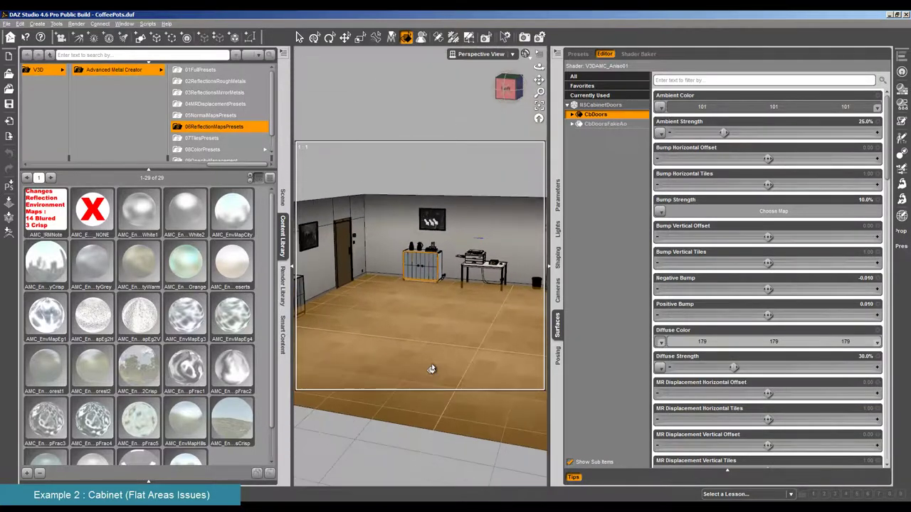
drag(182, 426, 303, 394)
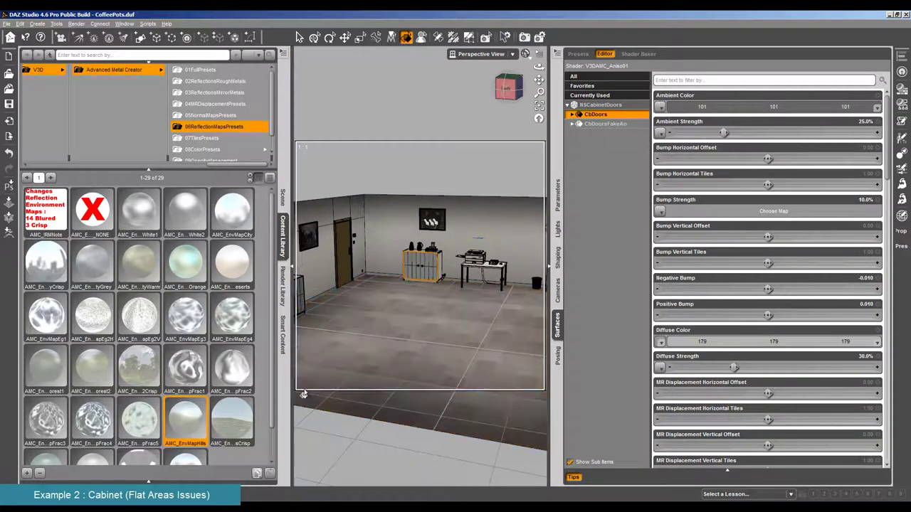
click(76, 23)
click(88, 31)
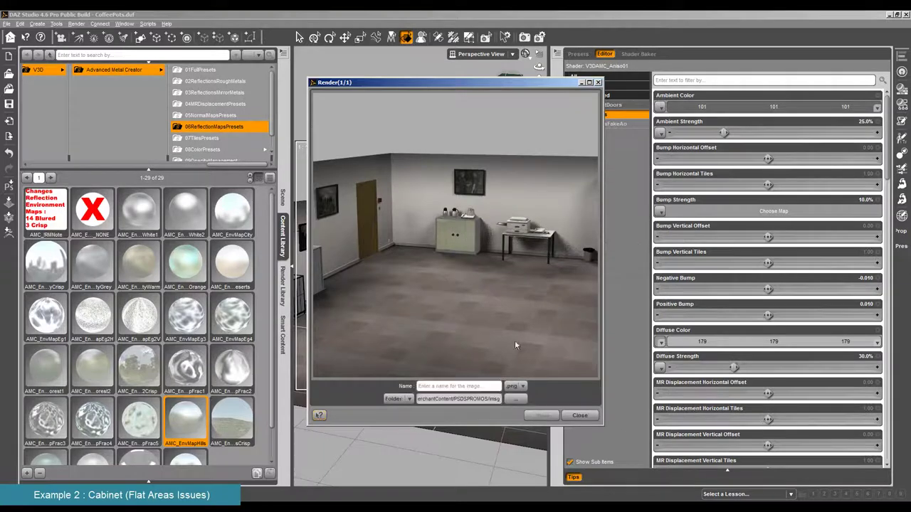
click(580, 415)
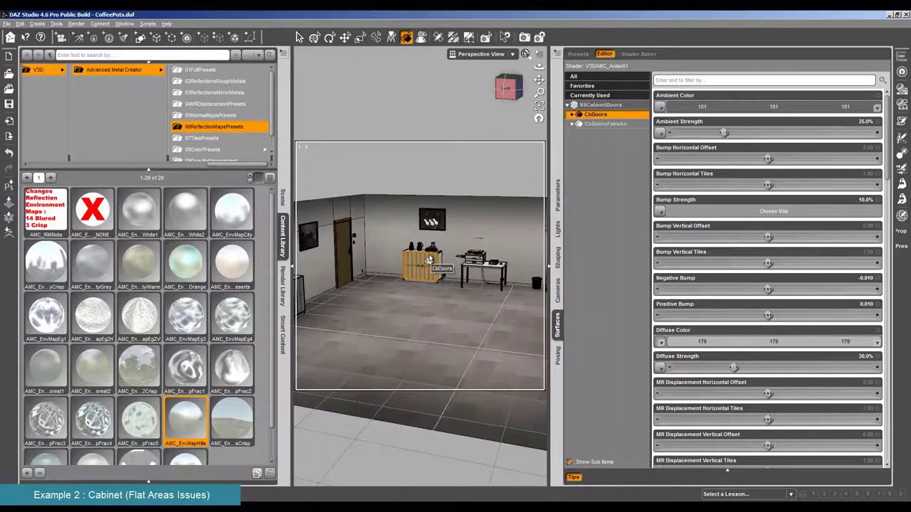
Step: Try AMC_EnvMapEg3 and another reflection preset with a cancelled render, then pick AMC_EnvMapCity
double_click(178, 317)
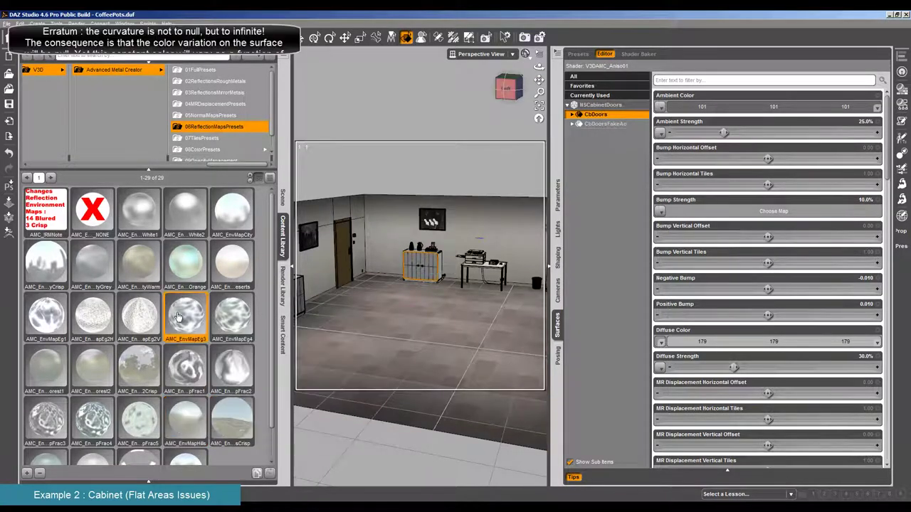
double_click(85, 322)
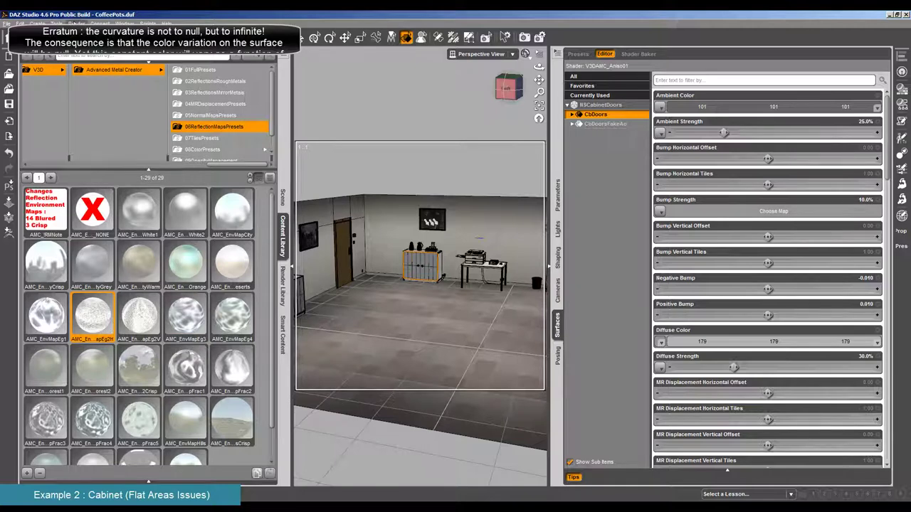
key(ctrl+r)
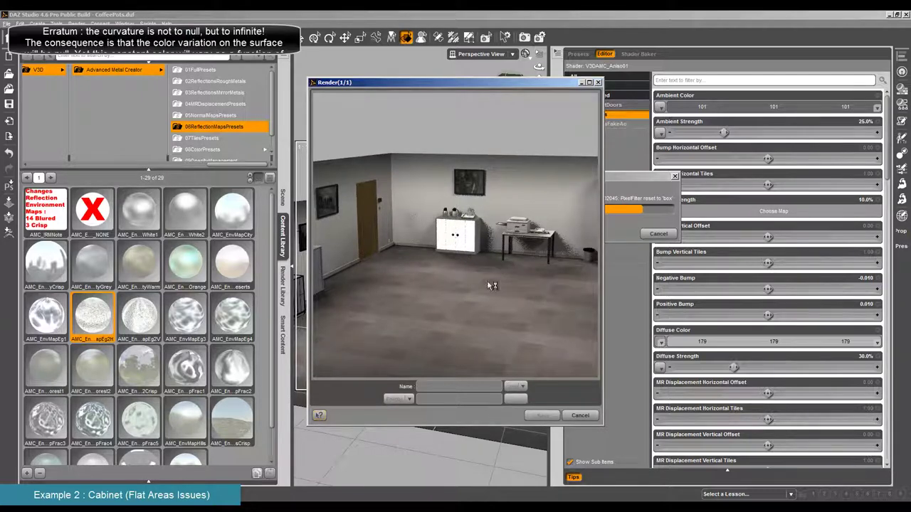
click(580, 415)
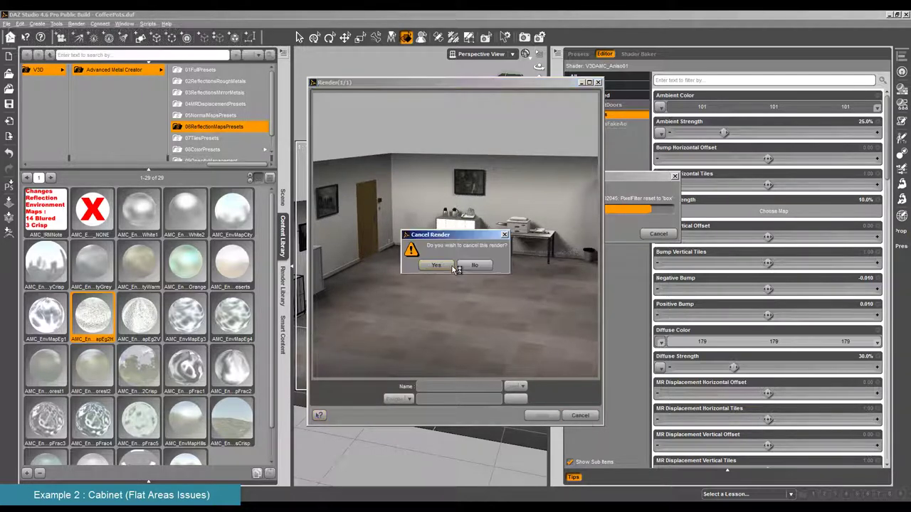
click(440, 266)
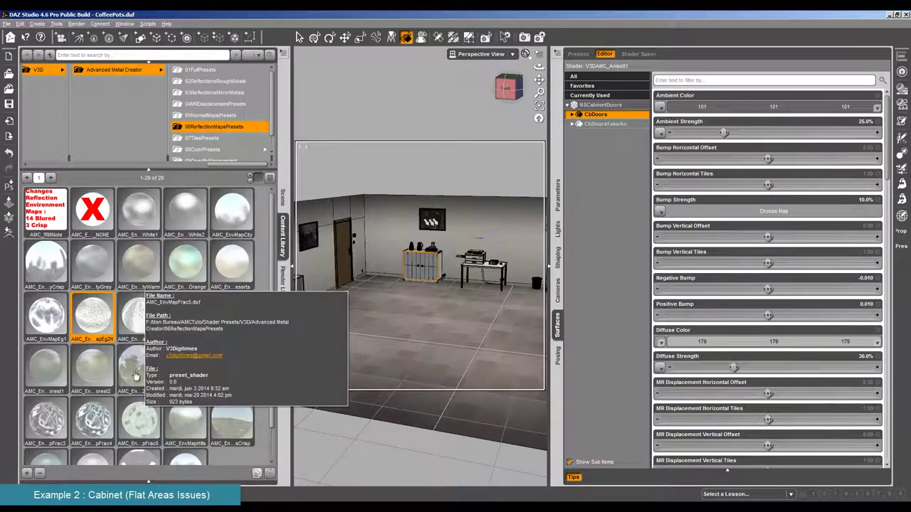
click(229, 225)
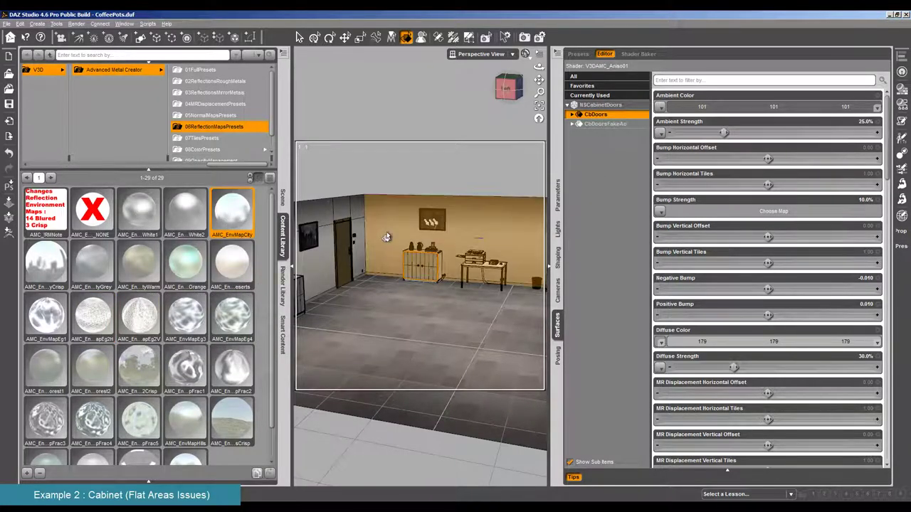
Step: Show CbDoors' reflection settings and set Fake Reflection Map 1 to V3DEM_Frac1.jpg
click(539, 106)
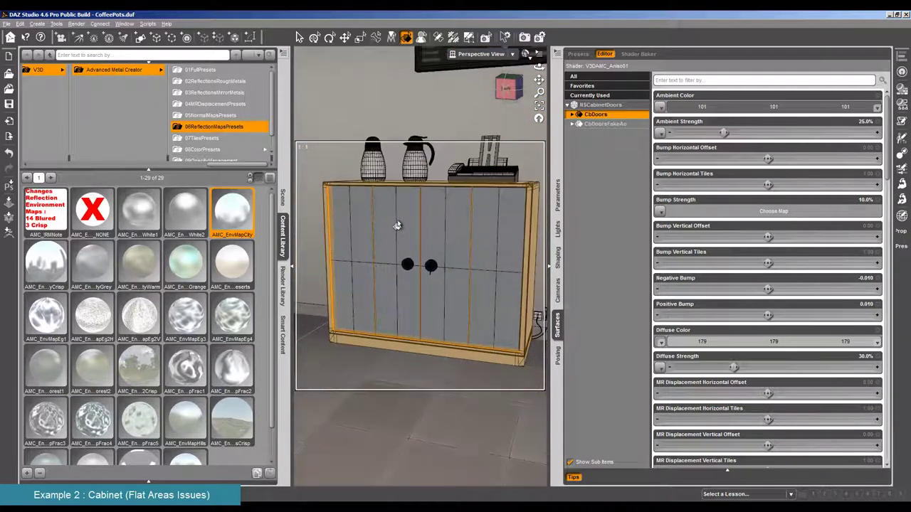
click(572, 114)
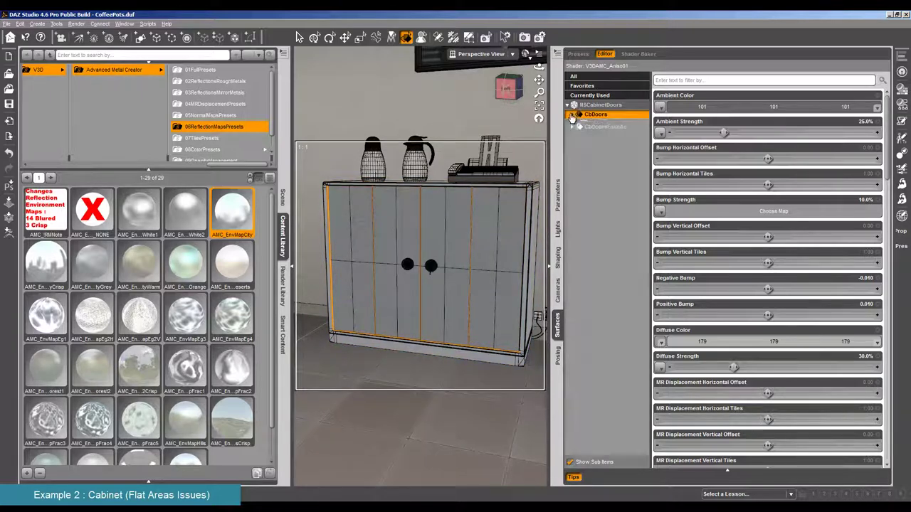
click(603, 182)
mouse_move(661, 160)
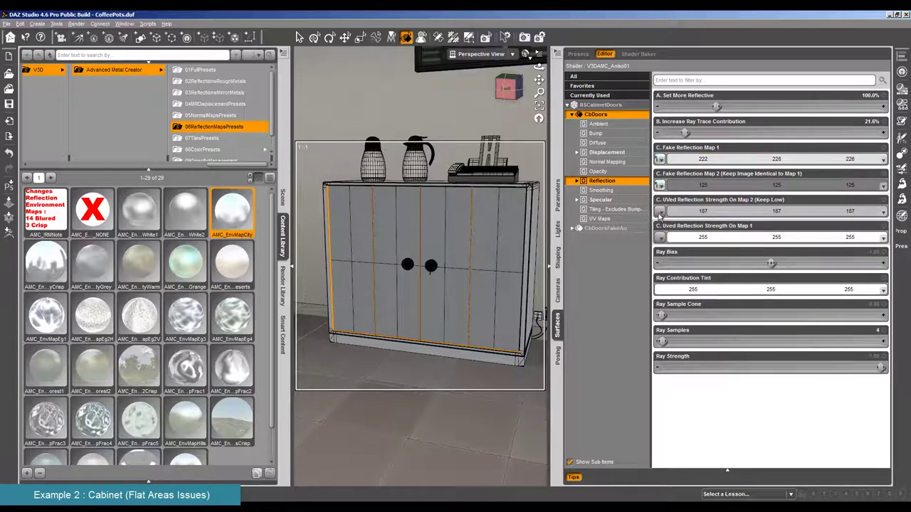
click(660, 210)
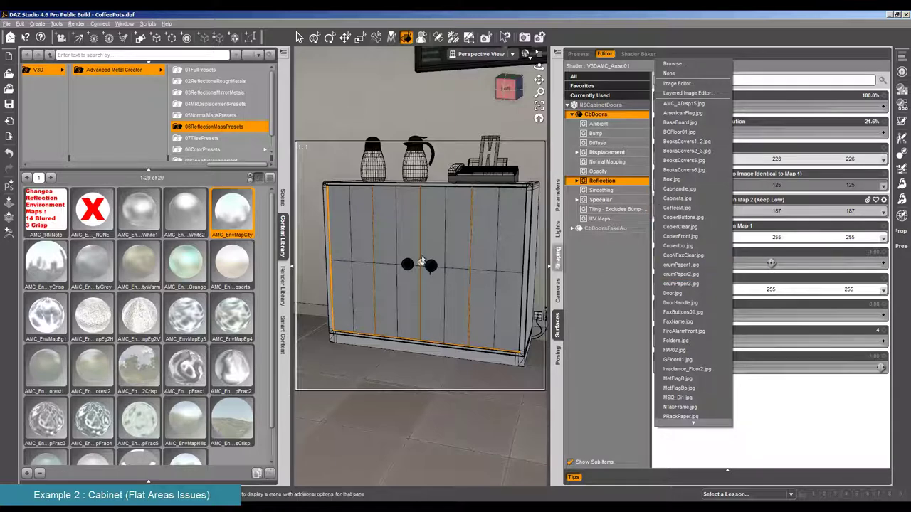
key(Escape)
mouse_move(662, 166)
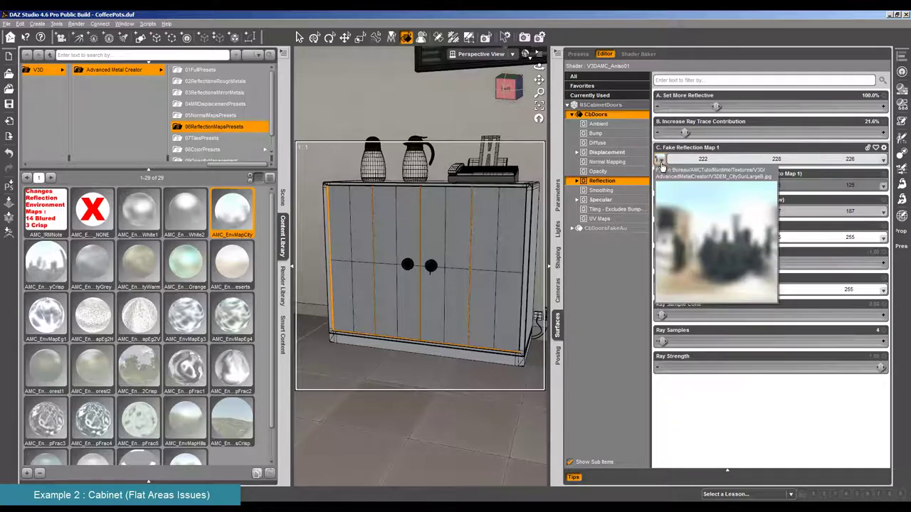
click(662, 166)
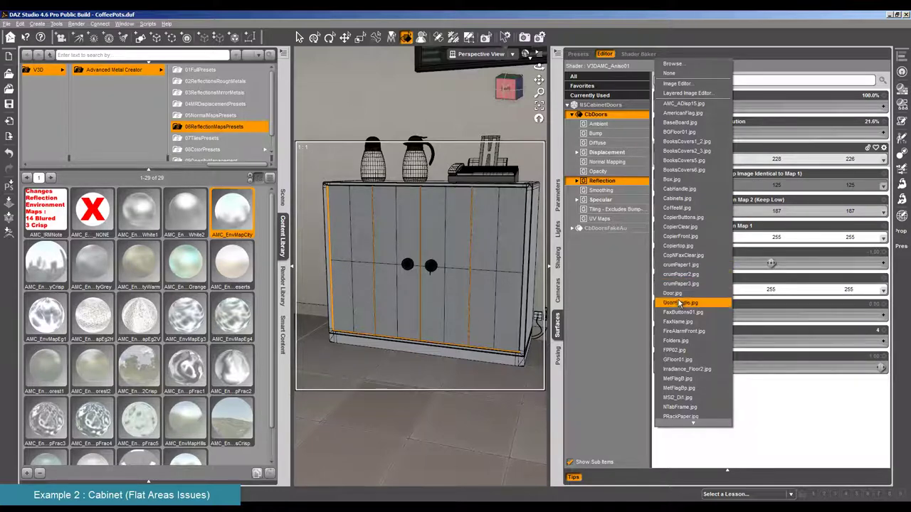
scroll(687, 310, down, 4)
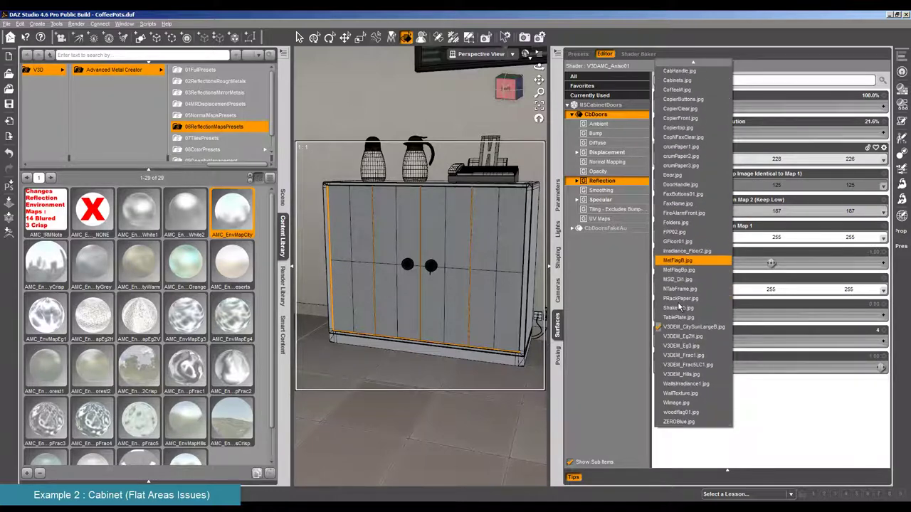
click(695, 360)
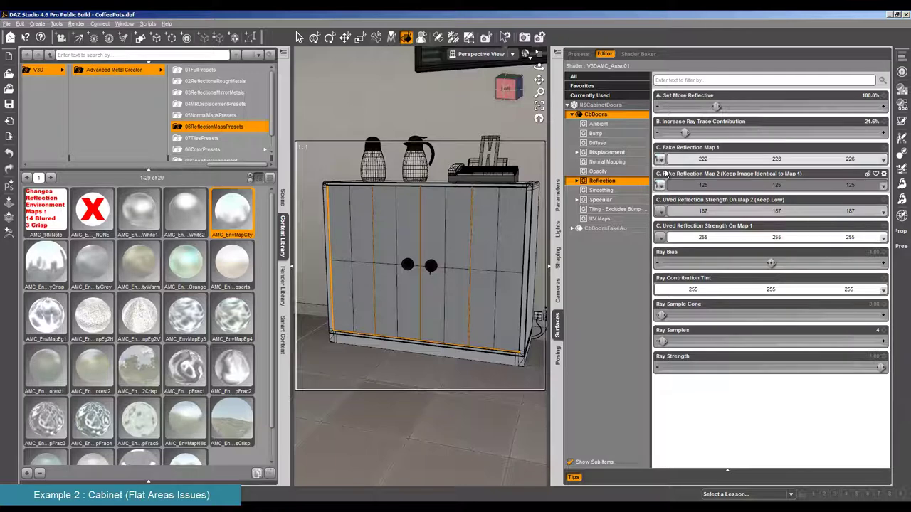
Step: Assign V3DEM_Eg3.jpg and V3DEM_Frac5LC1.jpg to the other reflection maps
click(660, 211)
scroll(674, 332, down, 1)
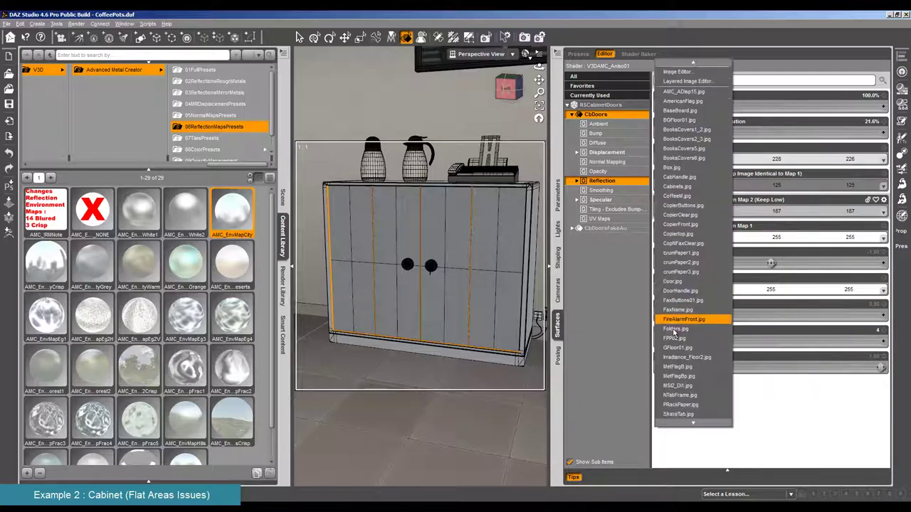
scroll(676, 340, down, 3)
click(680, 347)
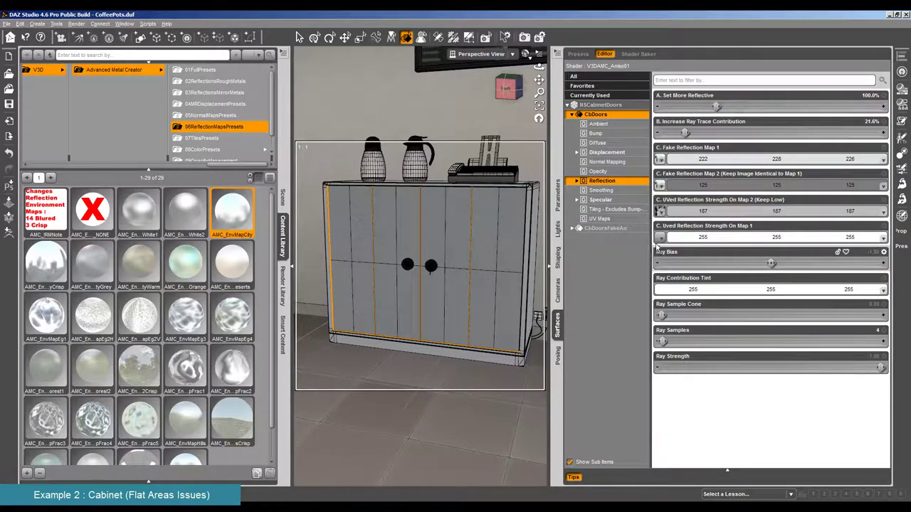
click(662, 238)
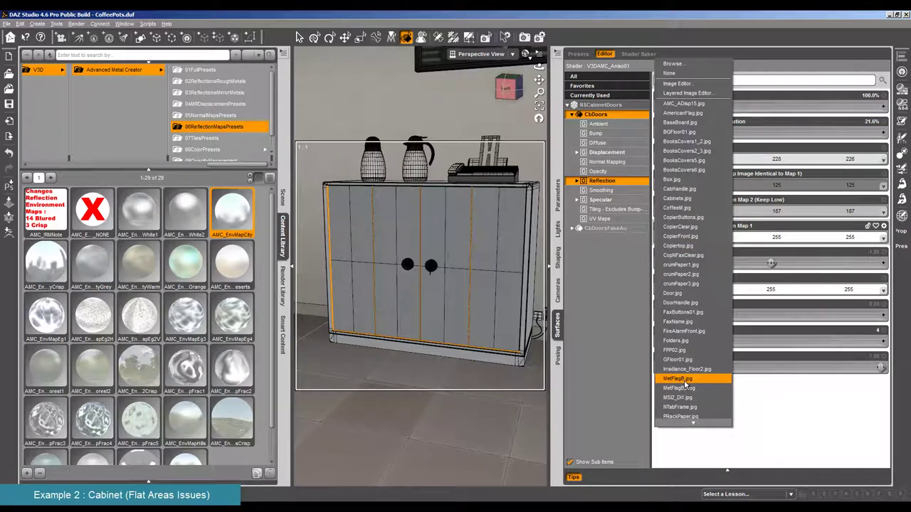
scroll(685, 385, down, 1)
scroll(684, 380, down, 3)
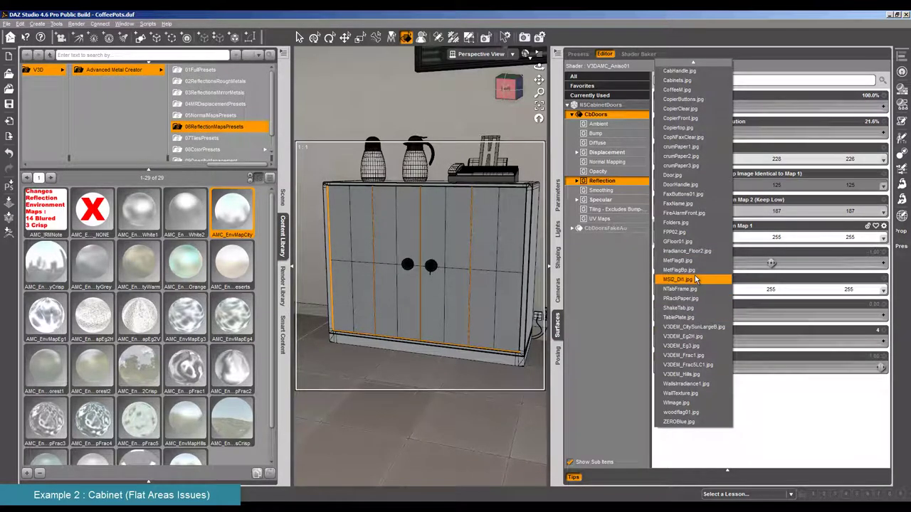
click(710, 366)
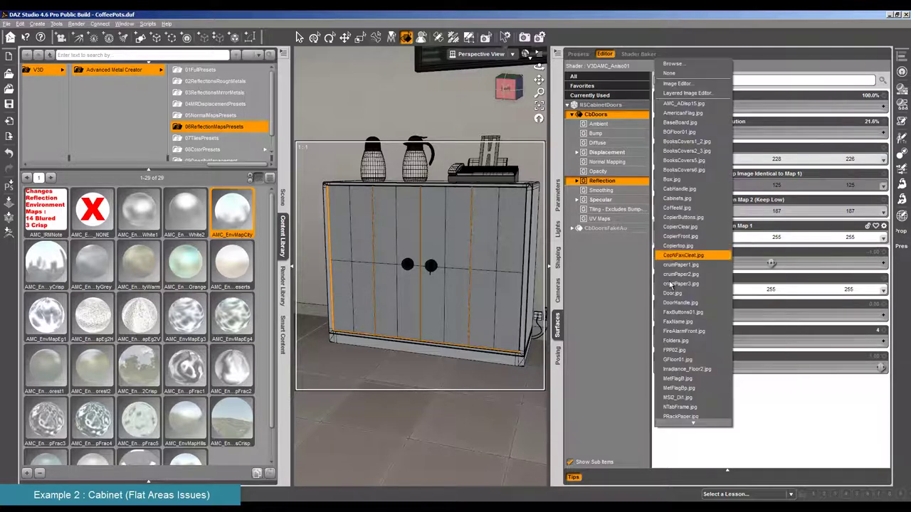
Step: Give reflection strength map 1 V3DEM_Eg3.jpg, change strength map 2's image, then render
click(660, 237)
scroll(694, 407, down, 4)
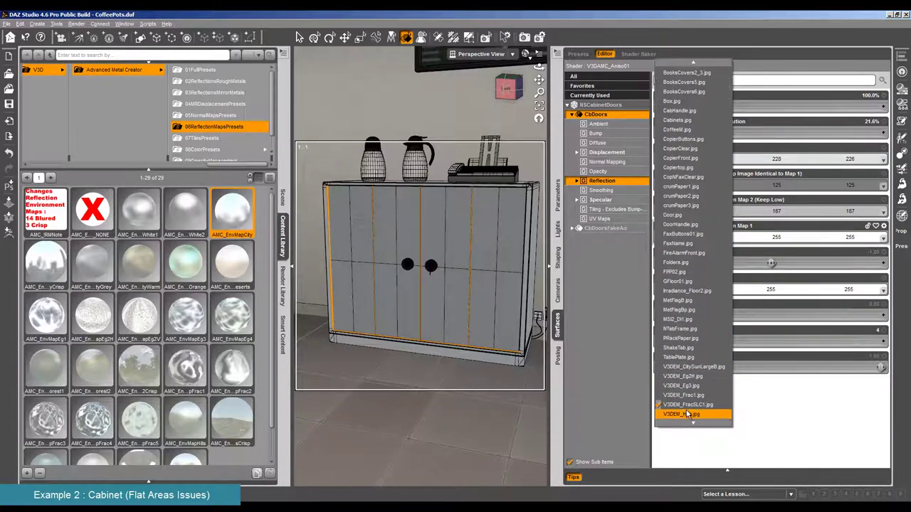
click(713, 347)
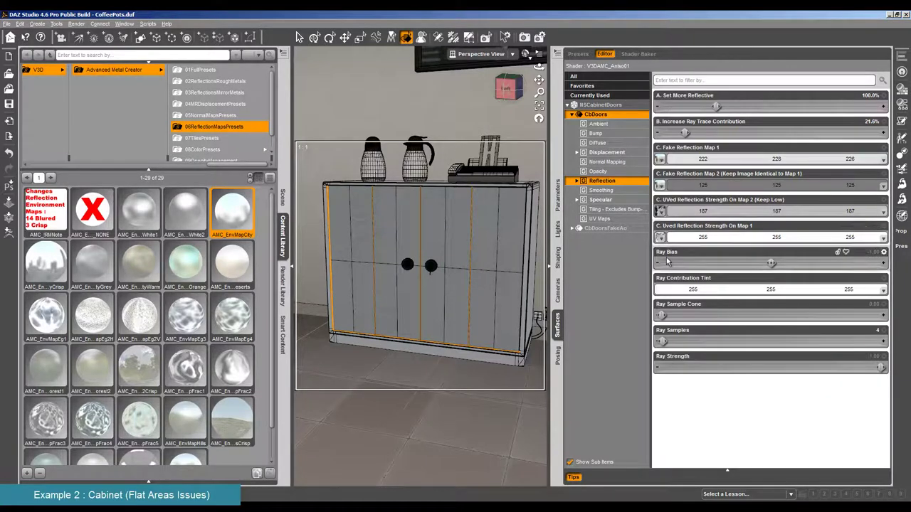
click(659, 211)
scroll(684, 384, down, 2)
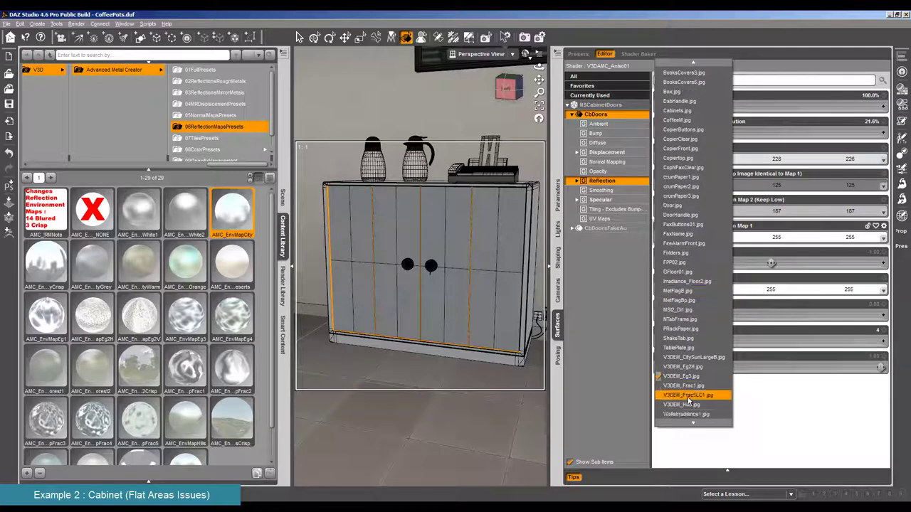
click(683, 385)
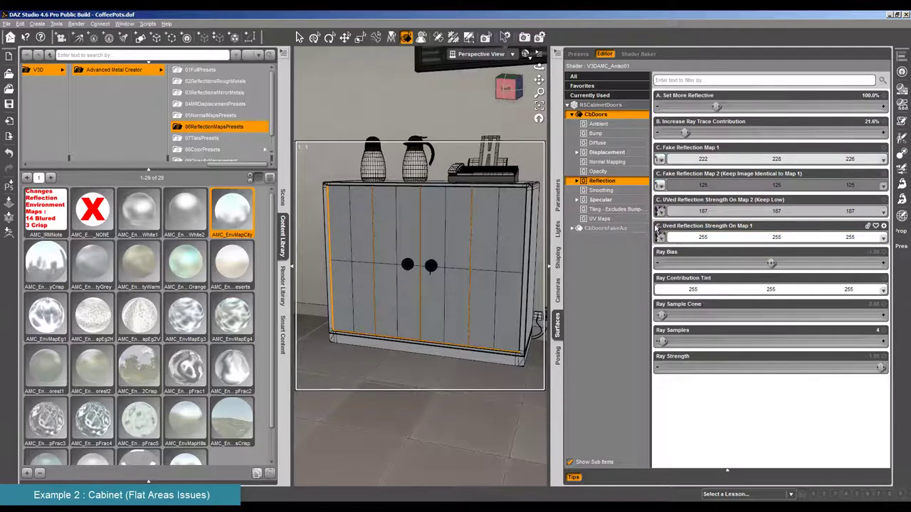
click(77, 24)
click(87, 35)
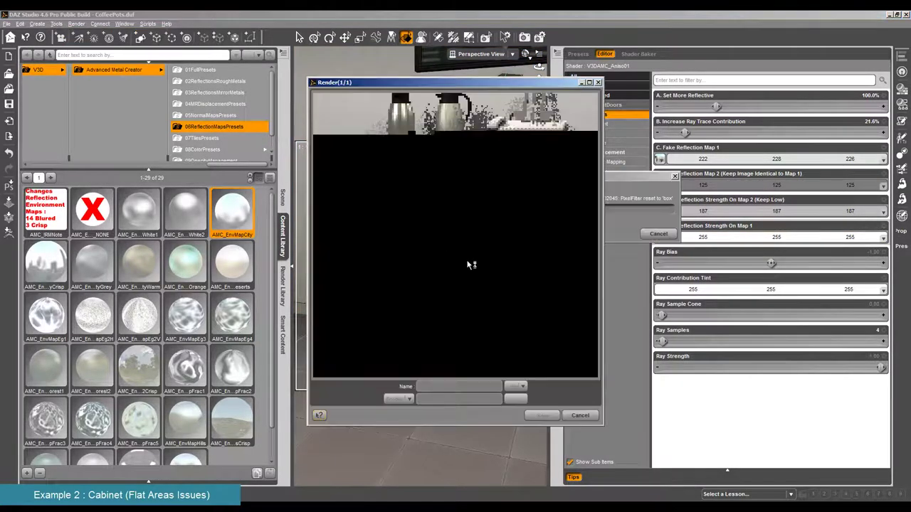
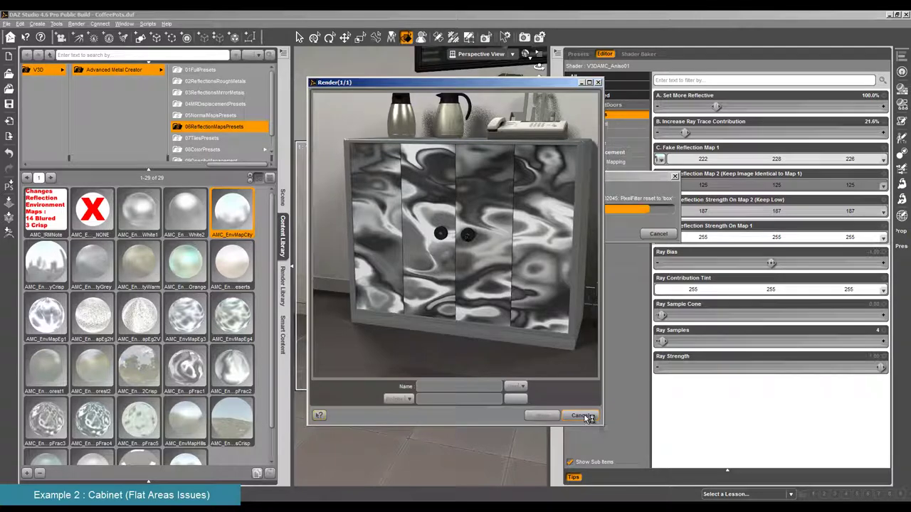
Step: Cancel the running render and apply the White1 AMC preset to the doors
click(585, 417)
click(427, 263)
click(470, 264)
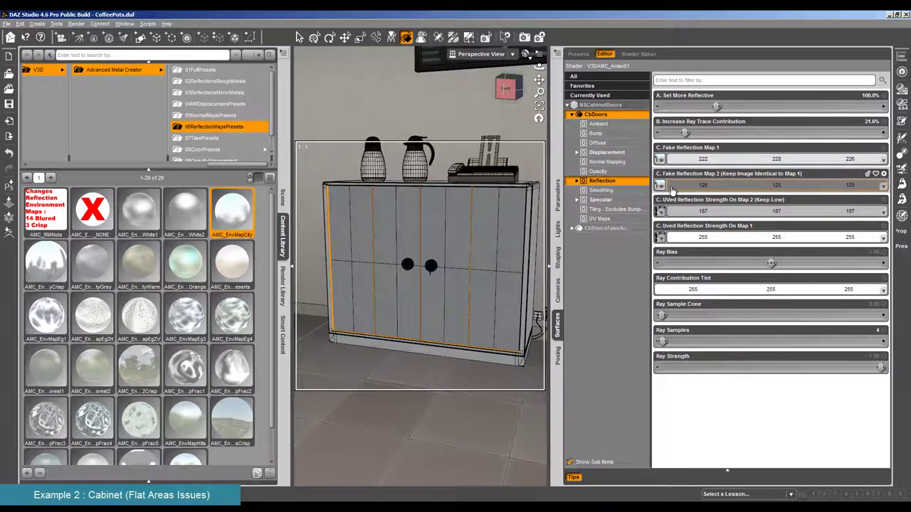
mouse_move(658, 212)
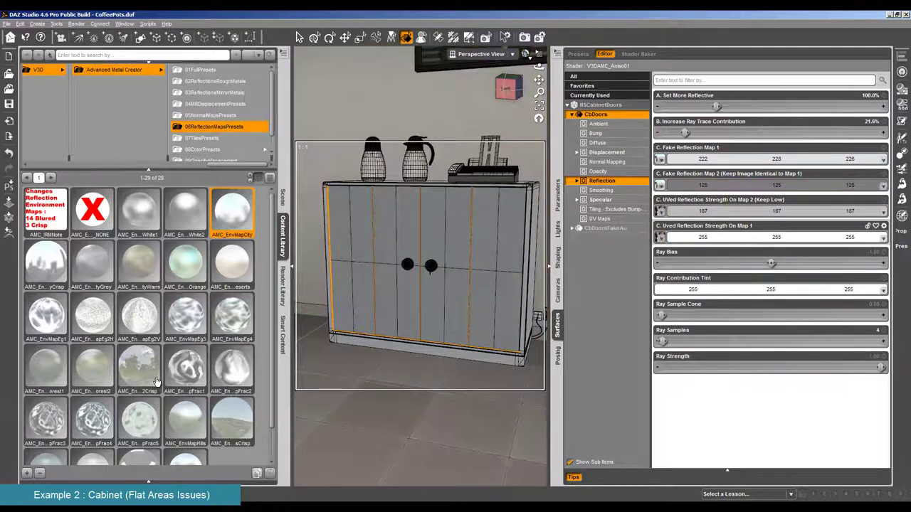
scroll(156, 382, down, 1)
scroll(156, 382, up, 1)
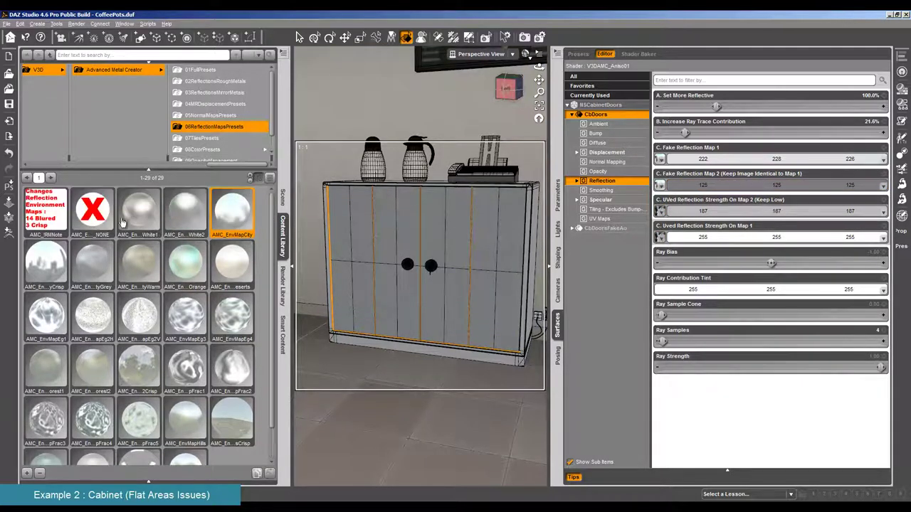
double_click(137, 218)
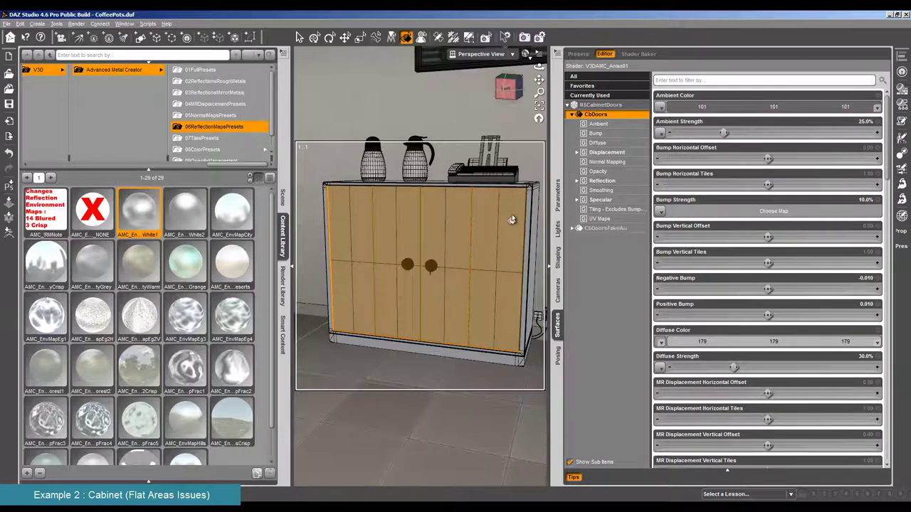
Step: In the doors' Reflection settings, choose a new image for Fake Reflection Map 1
click(602, 181)
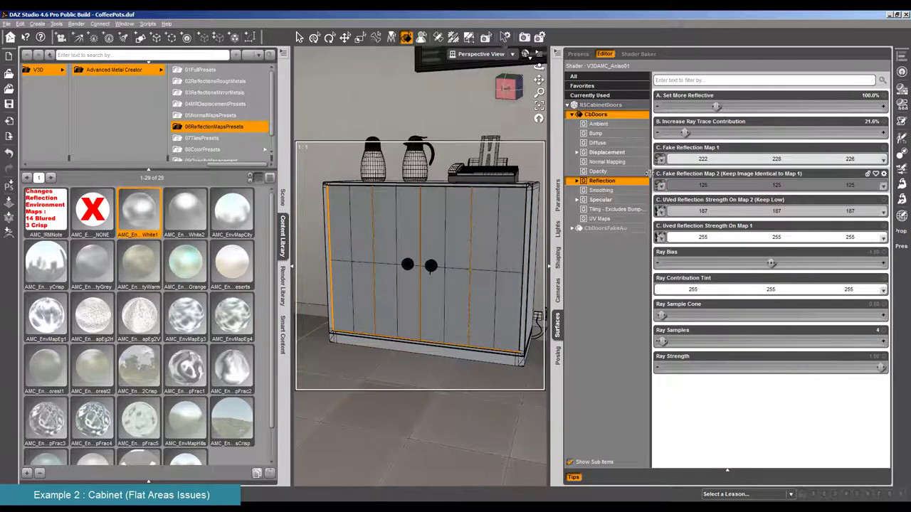
mouse_move(660, 165)
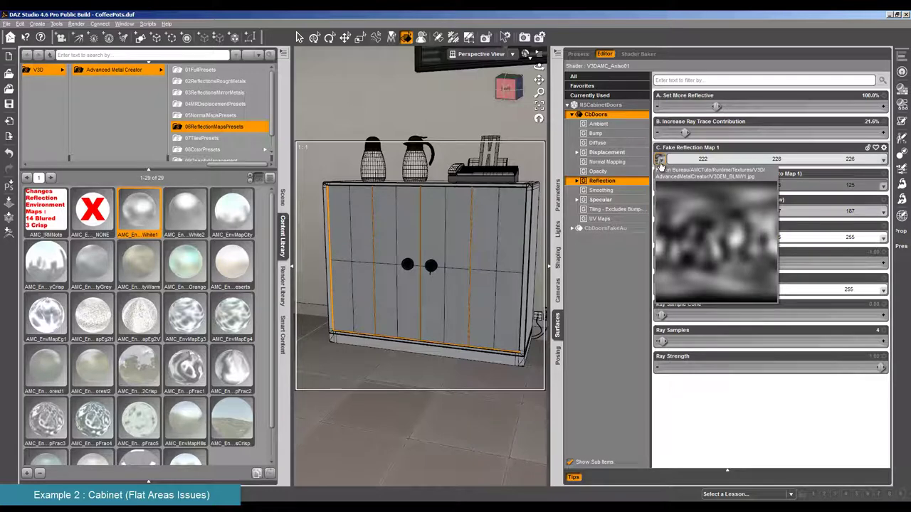
click(661, 162)
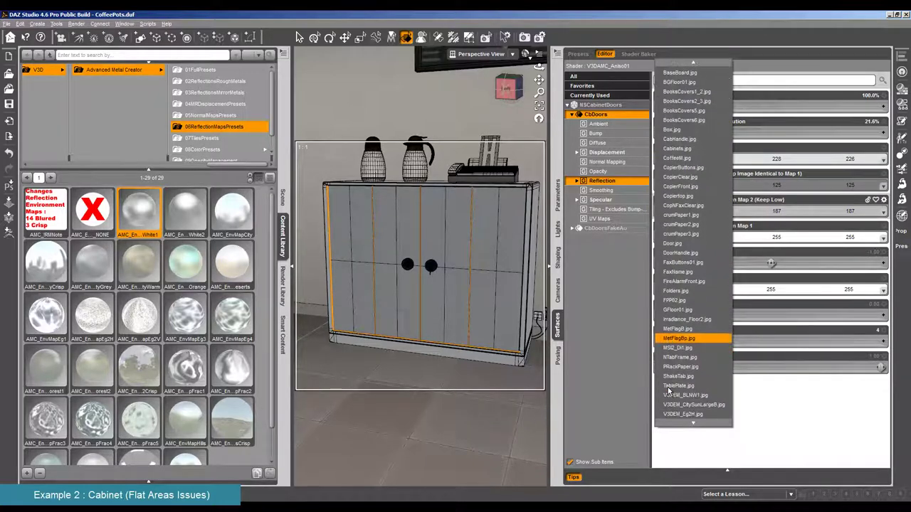
click(676, 389)
click(684, 400)
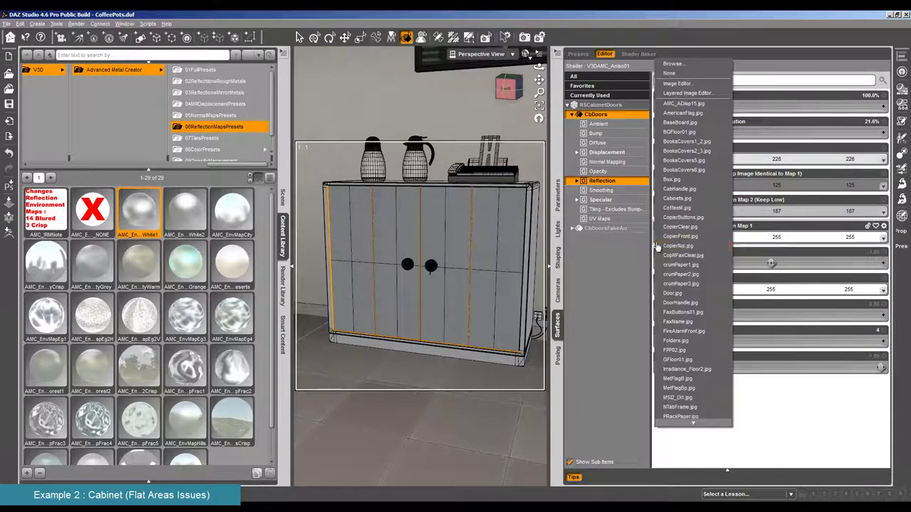
scroll(686, 402, down, 1)
click(683, 407)
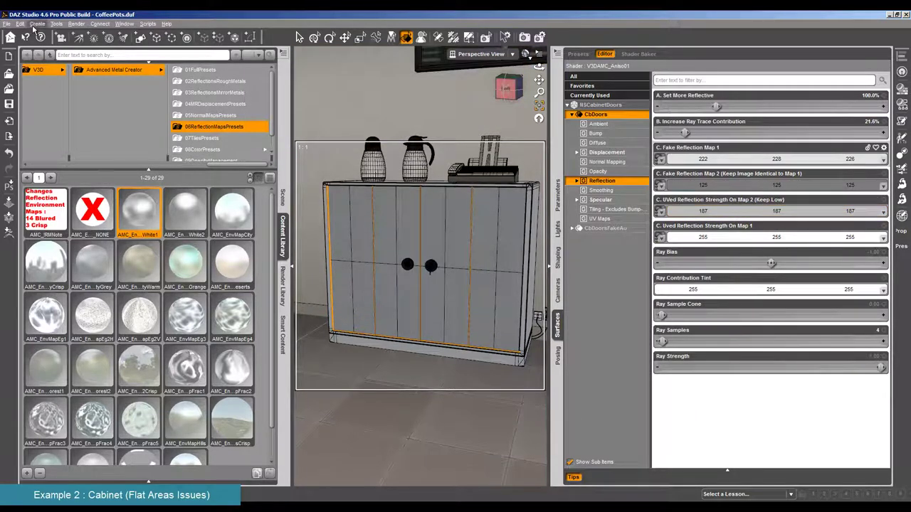
Step: Test-render the cabinet, then cancel the render
click(76, 24)
click(91, 32)
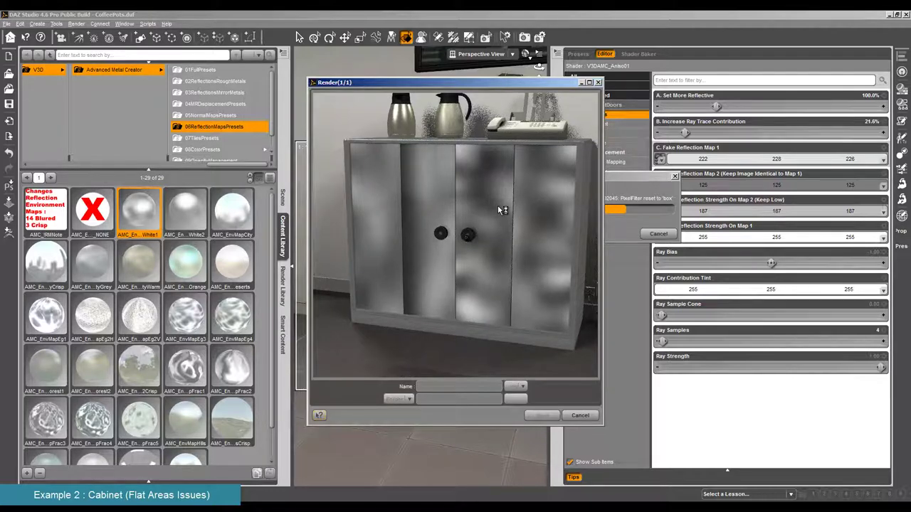
click(580, 414)
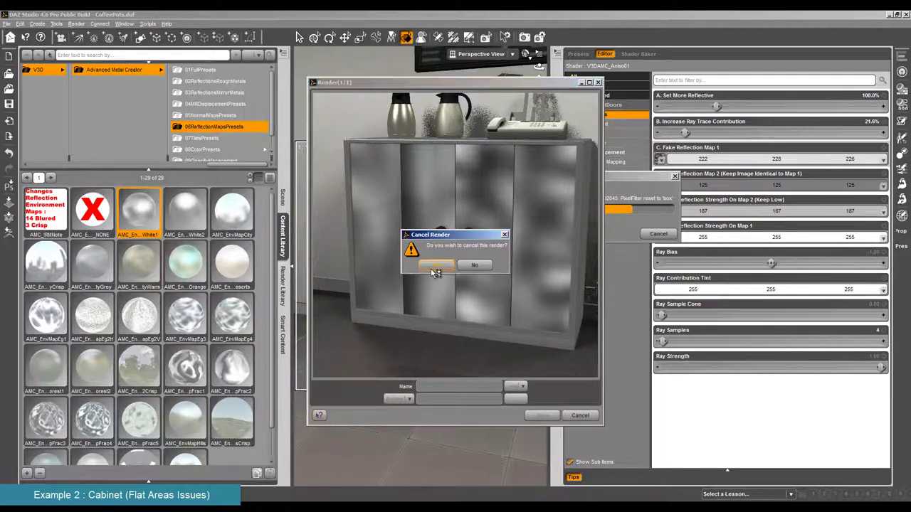
click(433, 267)
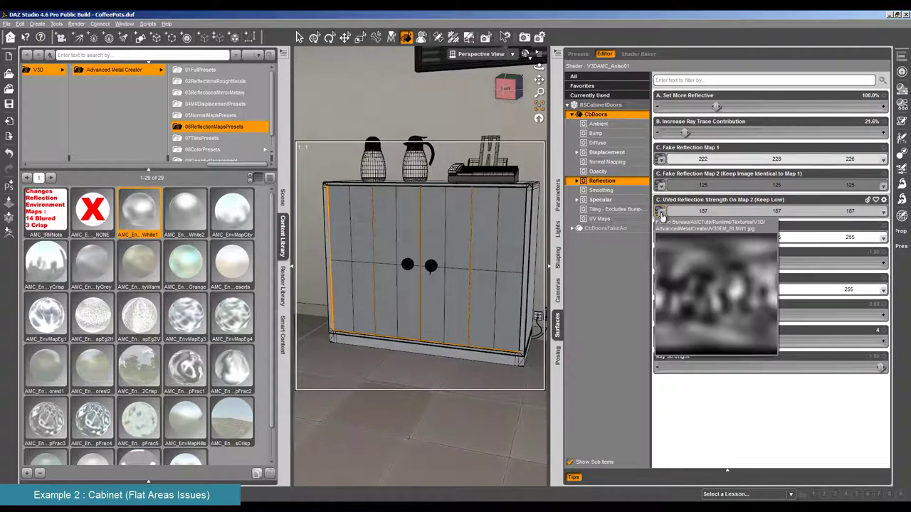
Step: Check the reflection map images, then apply the AMC Orange environment preset to the doors
click(661, 211)
click(669, 73)
click(661, 159)
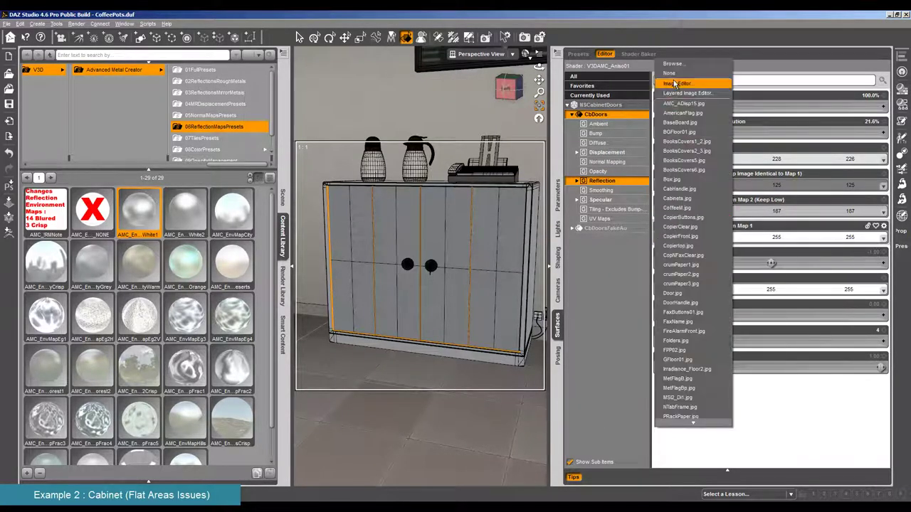
click(669, 73)
double_click(185, 264)
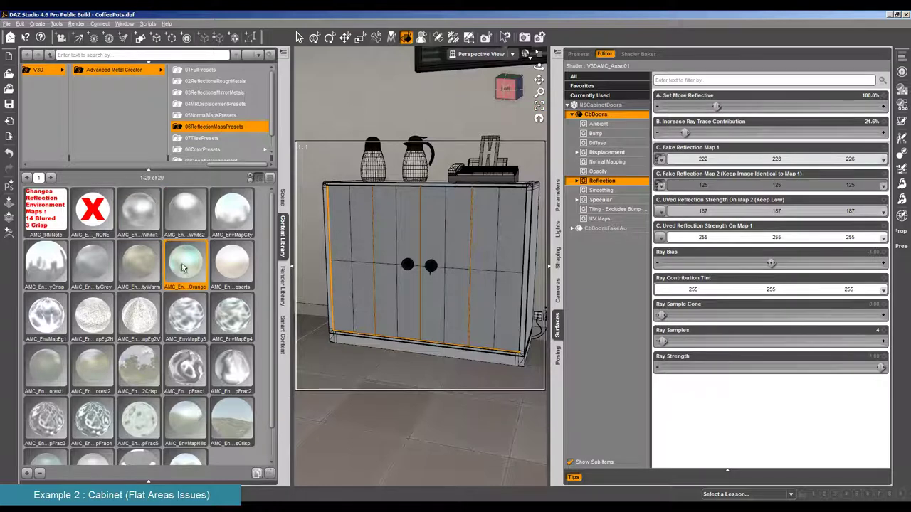
Step: Show the doors' Reflection settings and run a test render, then stop it
click(77, 23)
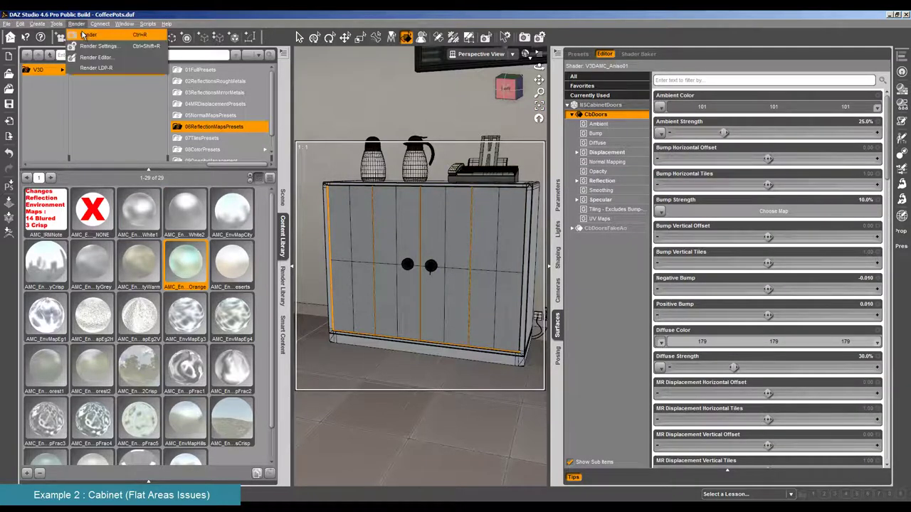
click(622, 183)
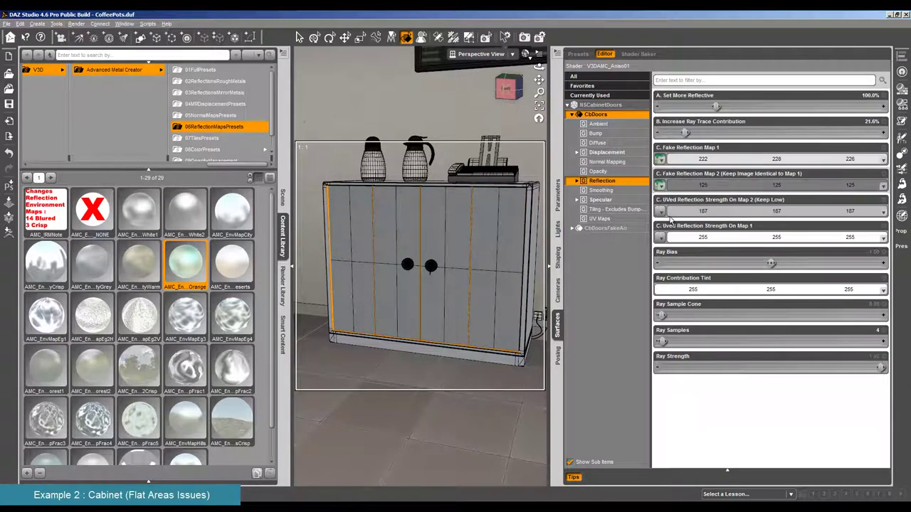
click(79, 24)
click(89, 34)
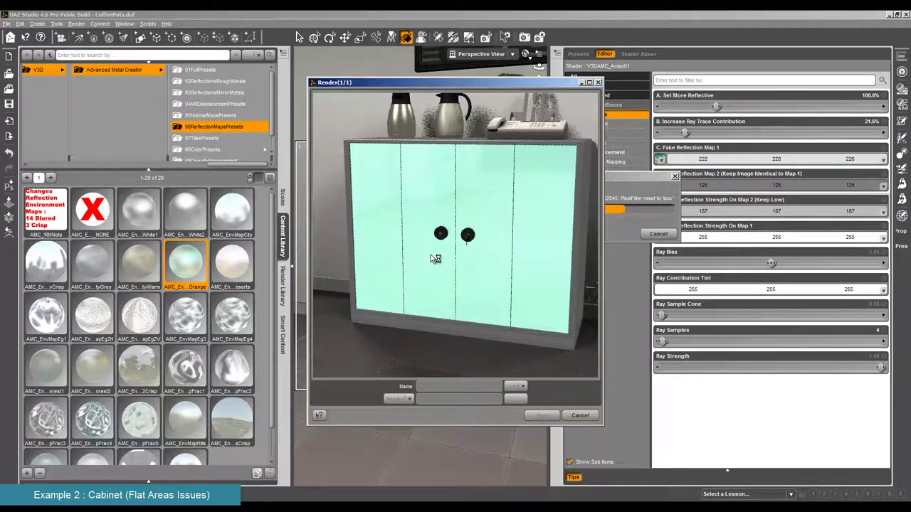
click(470, 262)
click(37, 23)
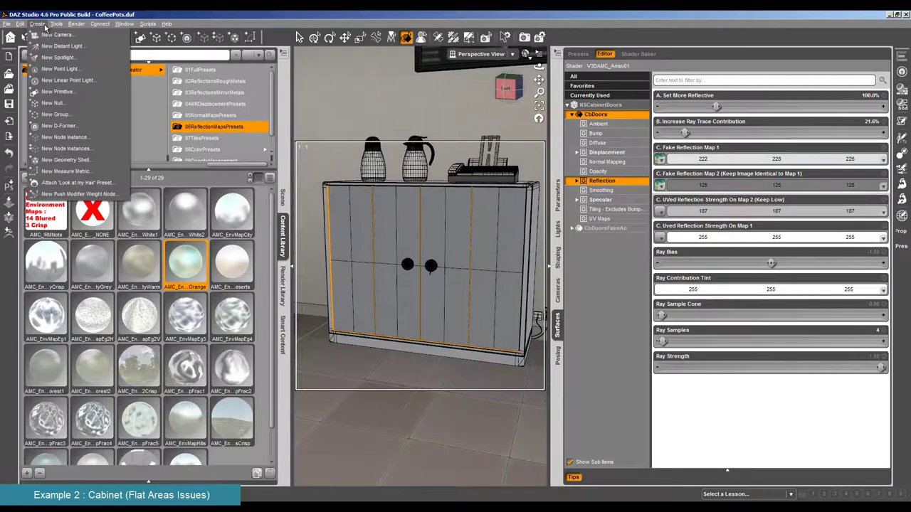
Step: Add a New D-Former with its default name, orbit to the front-left, and test-render
click(61, 125)
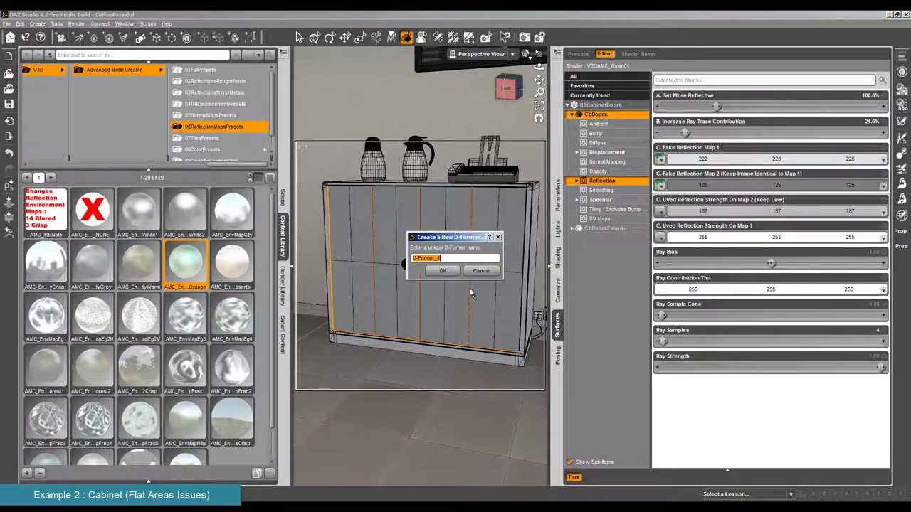
click(441, 272)
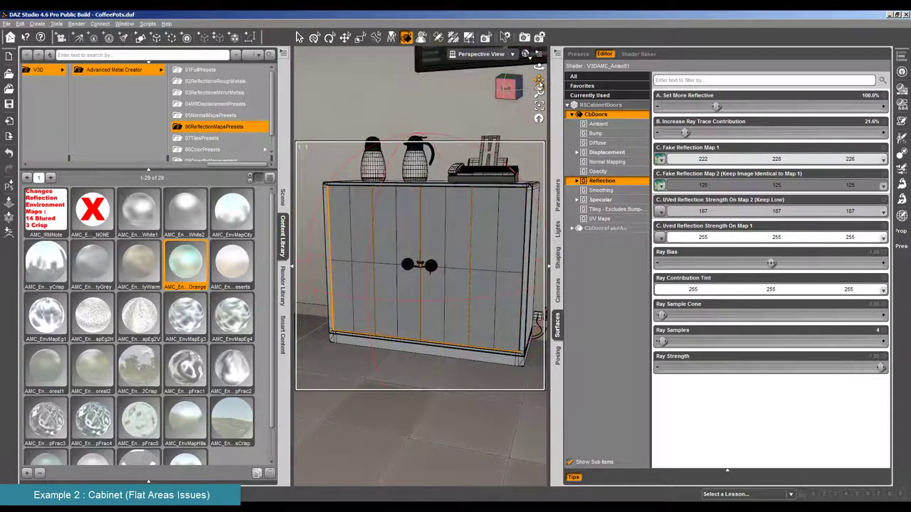
click(314, 37)
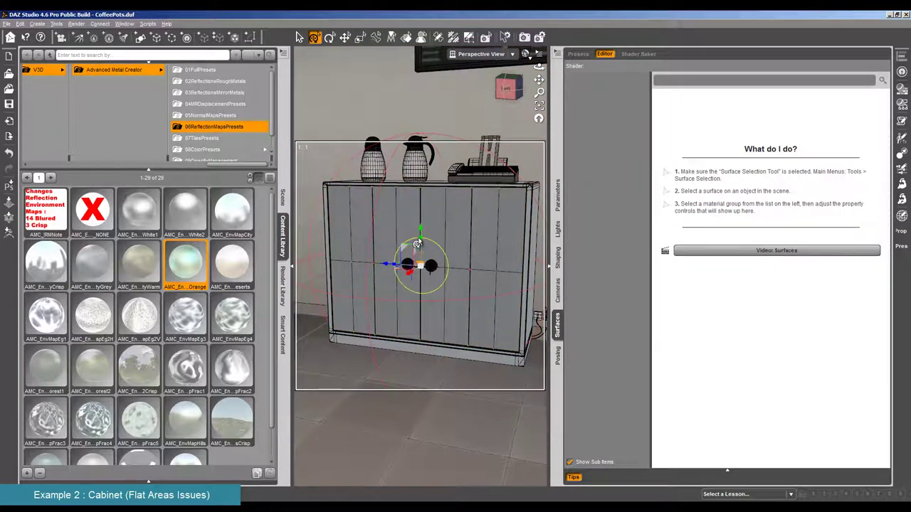
alt+drag(413, 263, 408, 290)
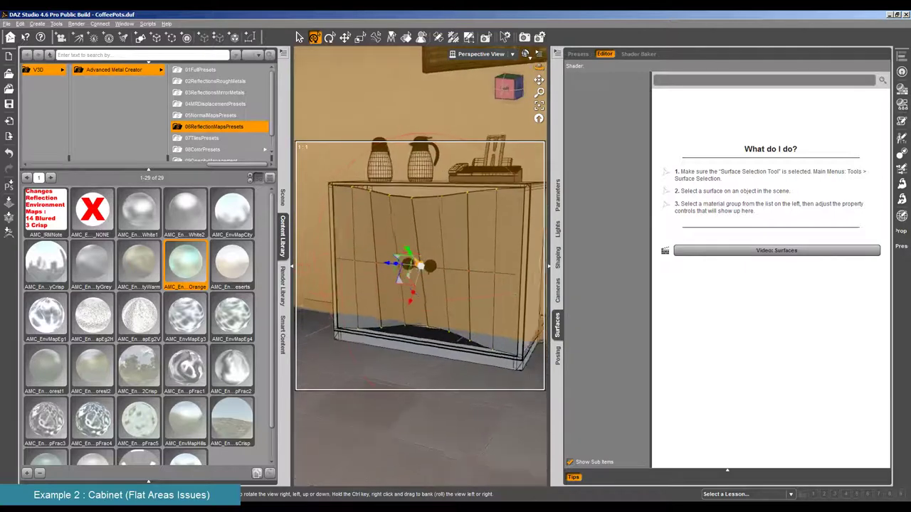
click(76, 23)
click(89, 36)
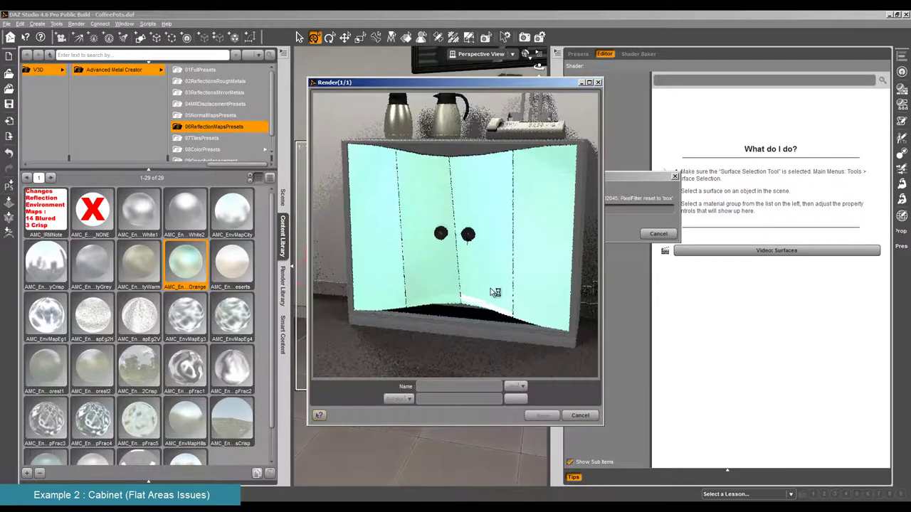
click(580, 416)
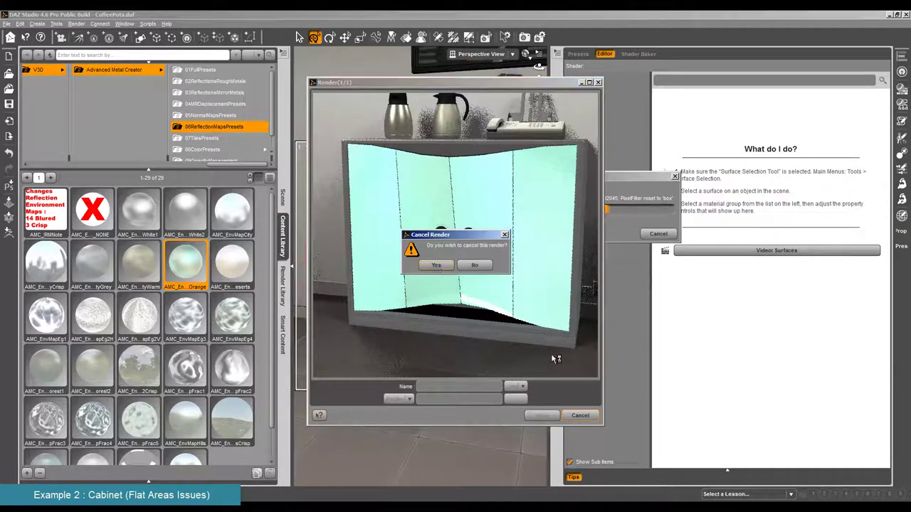
click(432, 265)
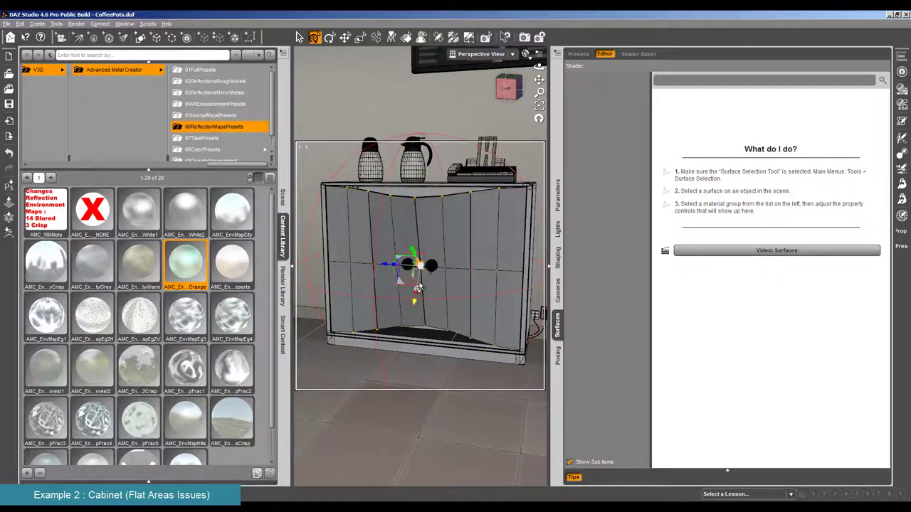
Step: Bend the front doors with the D-Former, orbit higher, and test-render the warped doors
drag(415, 260, 333, 194)
alt+drag(384, 256, 444, 257)
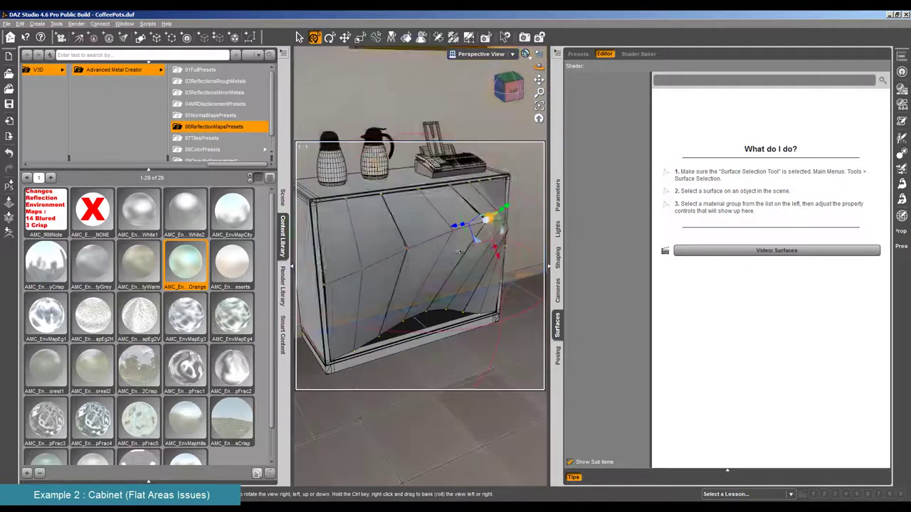
click(76, 24)
click(89, 34)
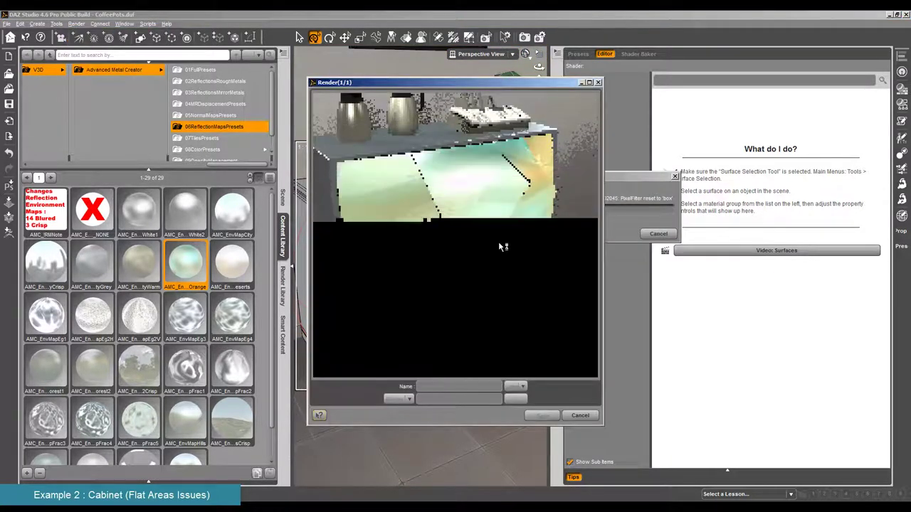
click(580, 416)
click(498, 277)
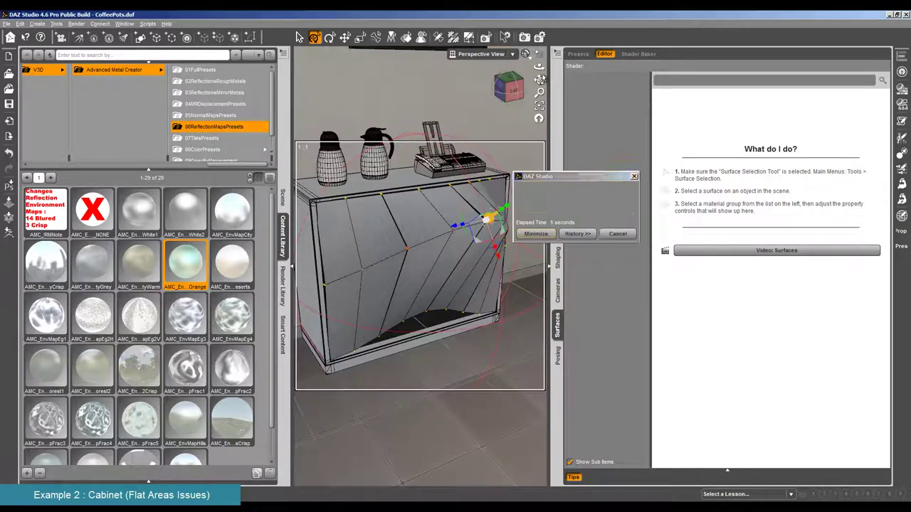
Step: Orbit back to the front-left view, run a test render, and cancel it
drag(491, 235, 370, 235)
click(77, 23)
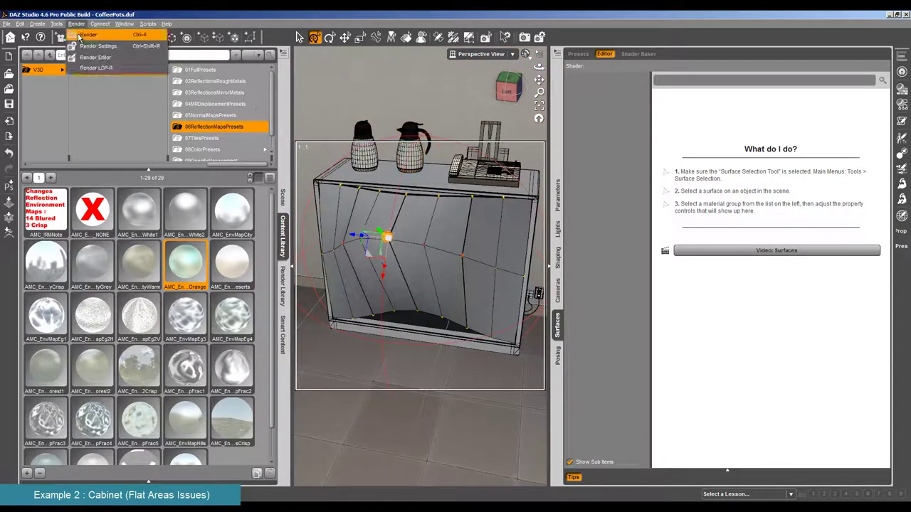
click(89, 34)
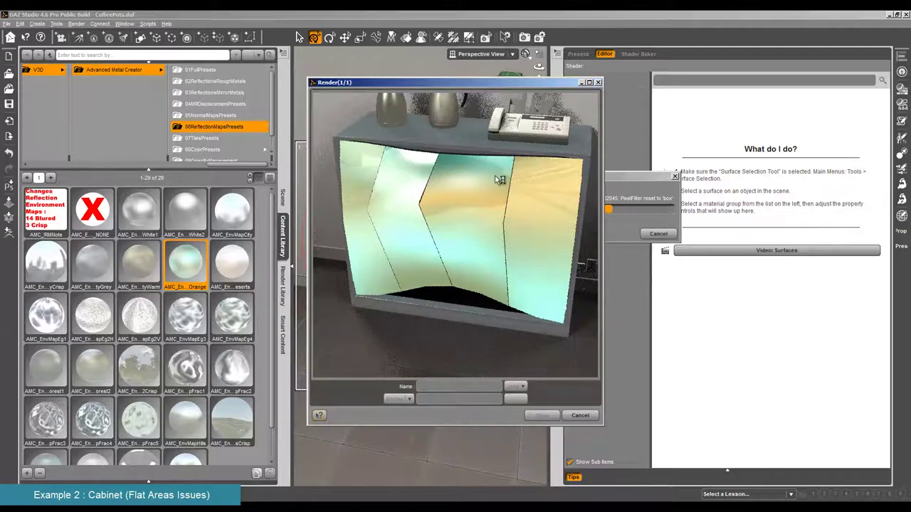
click(579, 417)
click(449, 266)
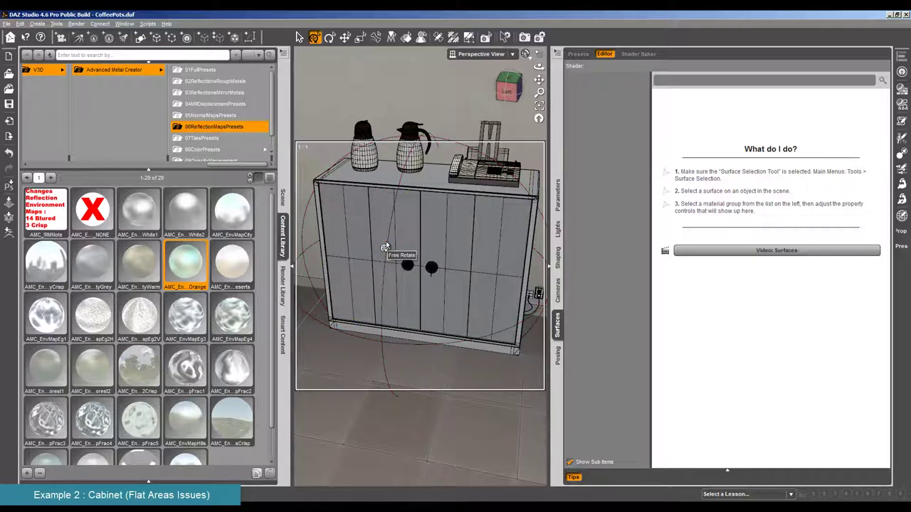
Step: Start another render with Ctrl+R and cancel it on the second attempt
key(ctrl+r)
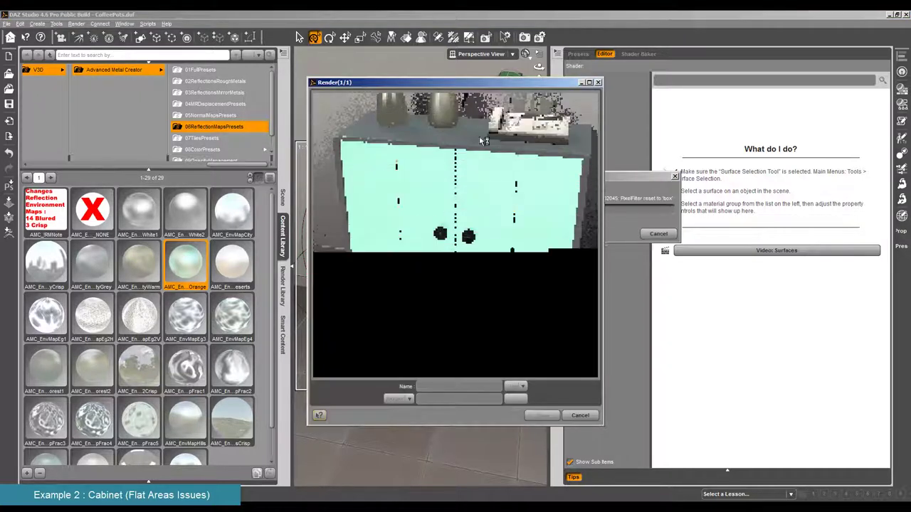
click(584, 415)
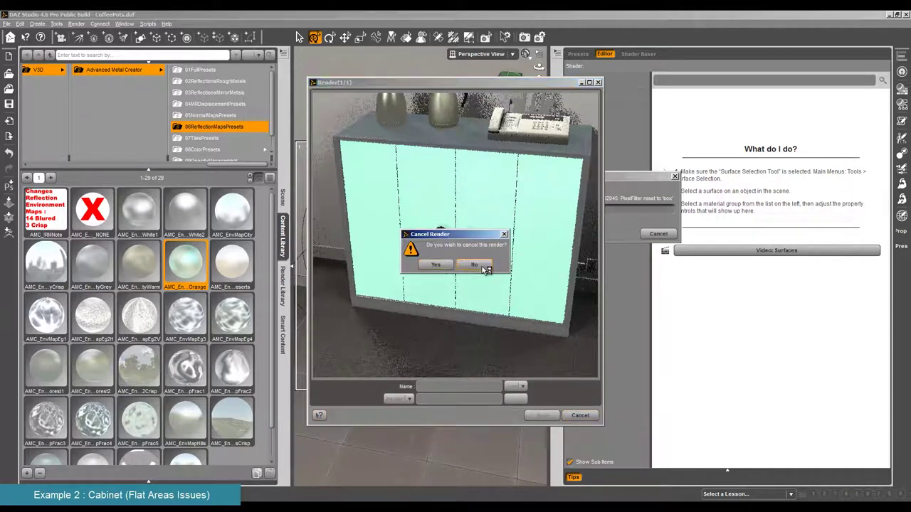
click(484, 267)
click(582, 417)
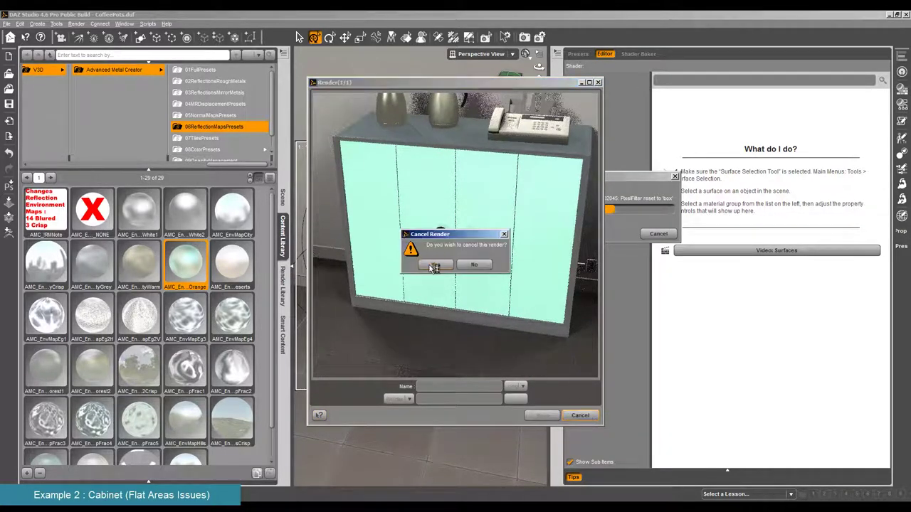
click(437, 268)
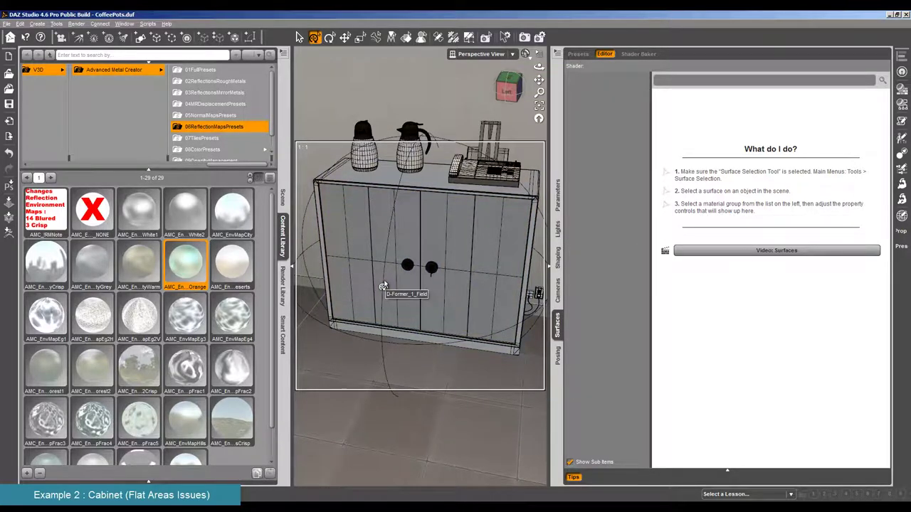
Step: Apply AMC_EnvMapCity to the deformed doors, orbit frontally, cancel the render, and pick AMC_EnvMapEg4
click(383, 286)
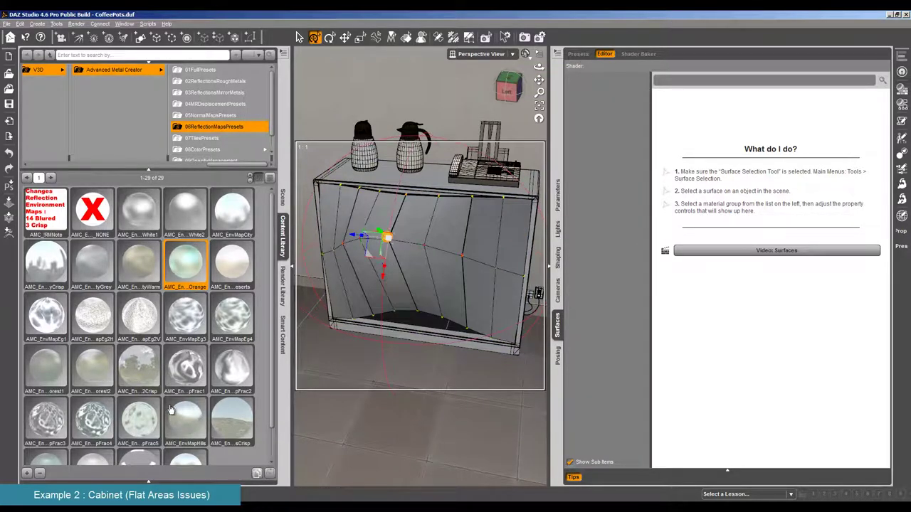
double_click(227, 214)
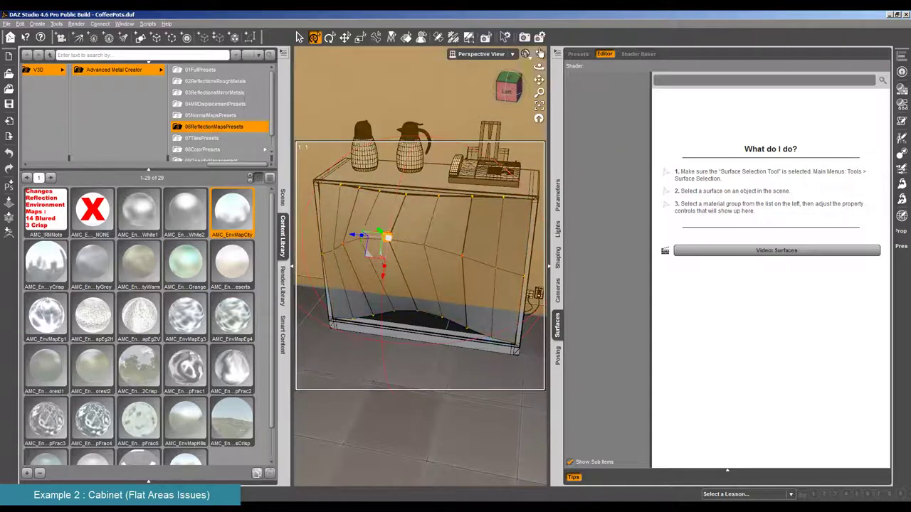
drag(370, 221, 311, 217)
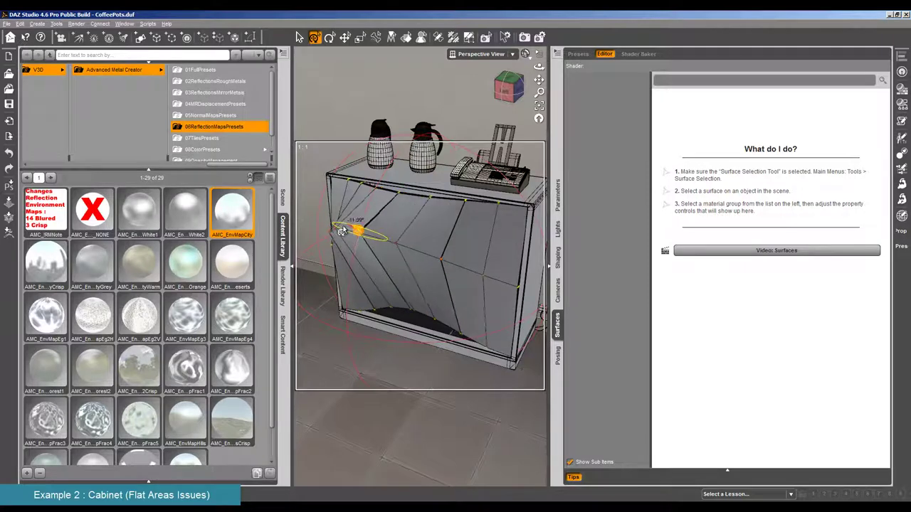
mouse_move(347, 224)
mouse_down()
mouse_move(313, 217)
mouse_move(331, 237)
mouse_move(281, 222)
mouse_up()
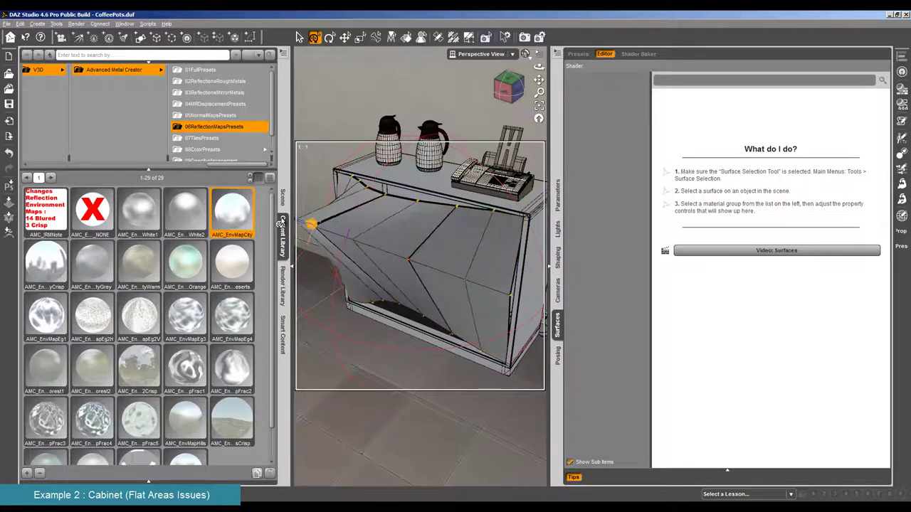
drag(509, 86, 468, 92)
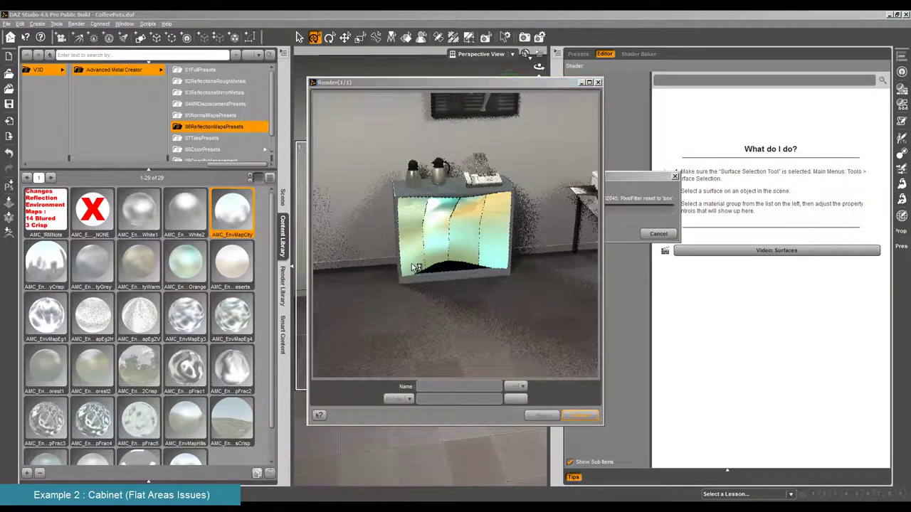
click(434, 268)
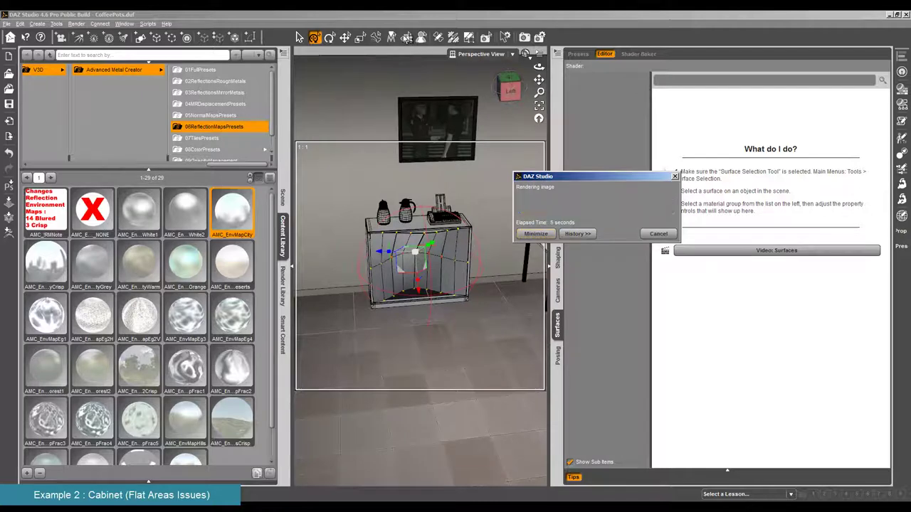
click(232, 321)
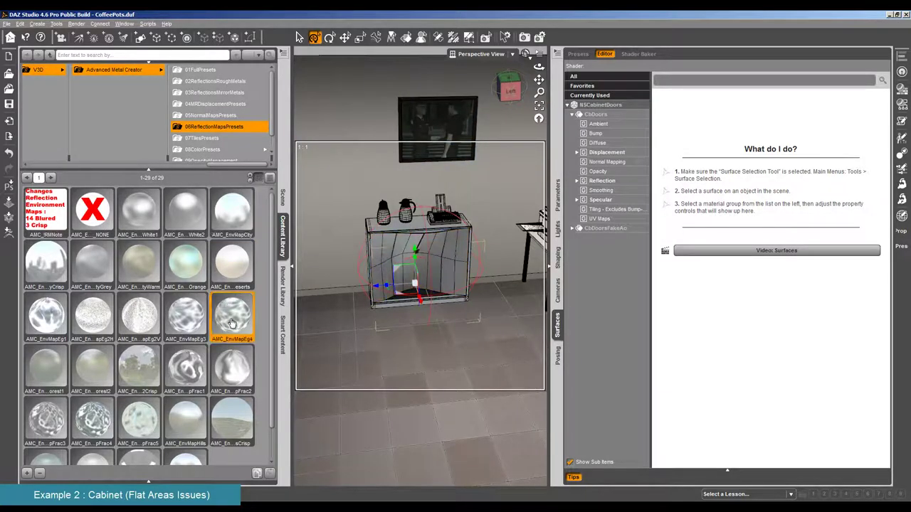
Step: Run a quick test render of the cabinet and cancel it
click(80, 24)
click(92, 41)
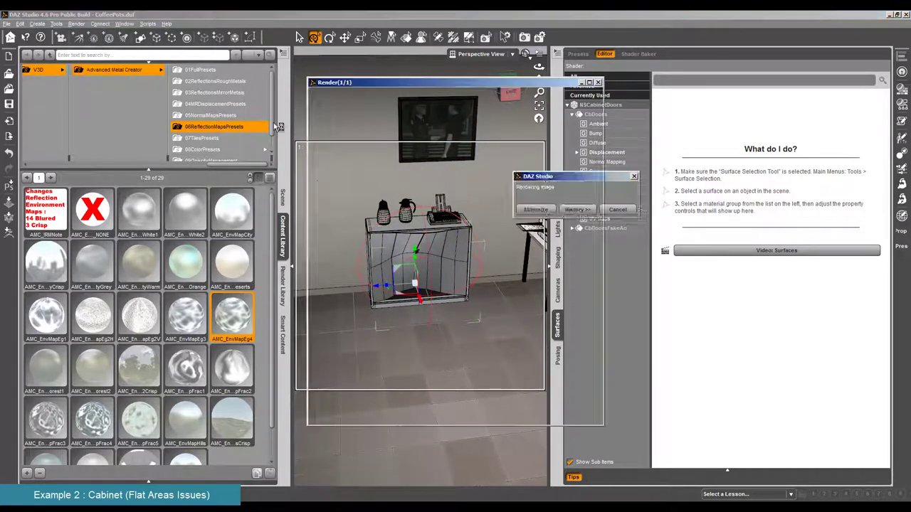
click(580, 416)
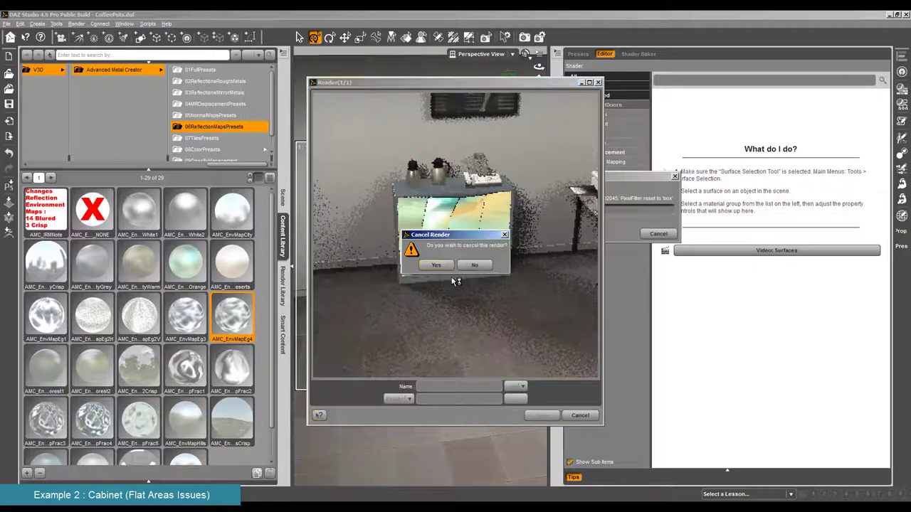
click(433, 268)
Step: Select the doors surface, apply AMC_EnvMapEg3, and test-render the silvery result
click(405, 37)
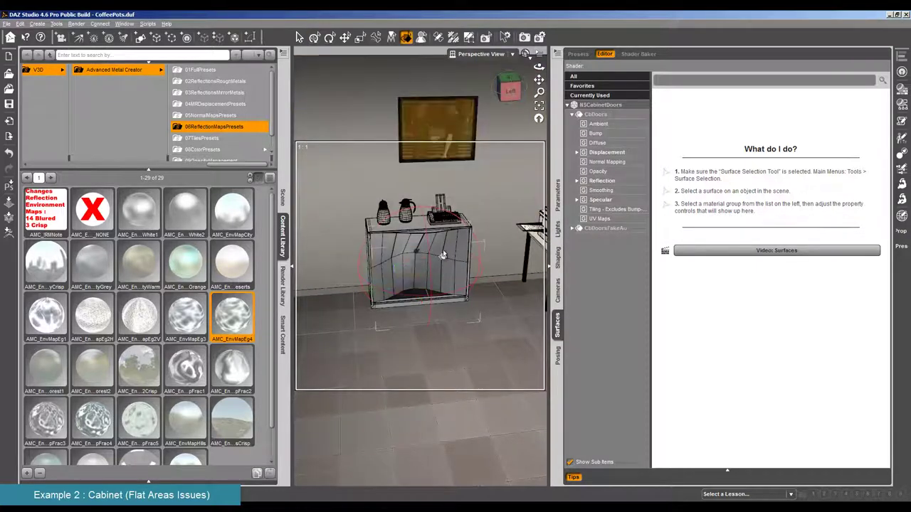
click(420, 264)
double_click(187, 317)
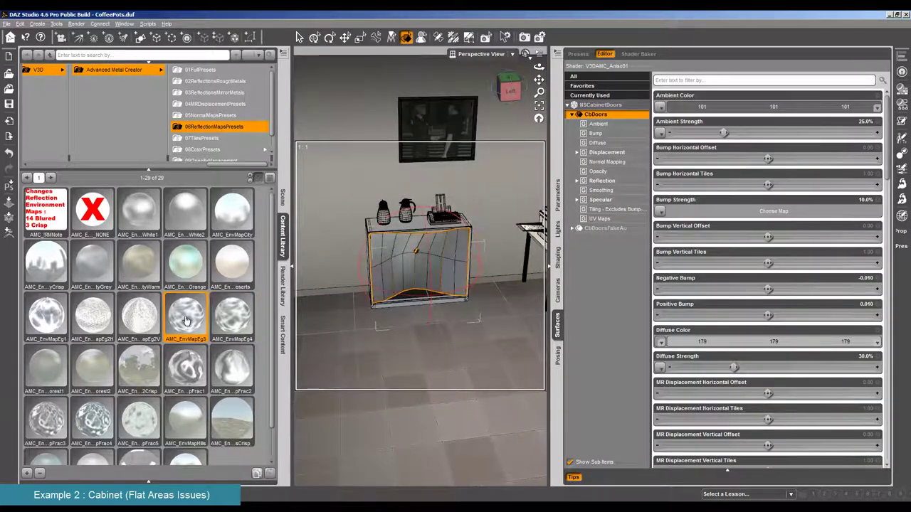
click(75, 24)
click(89, 34)
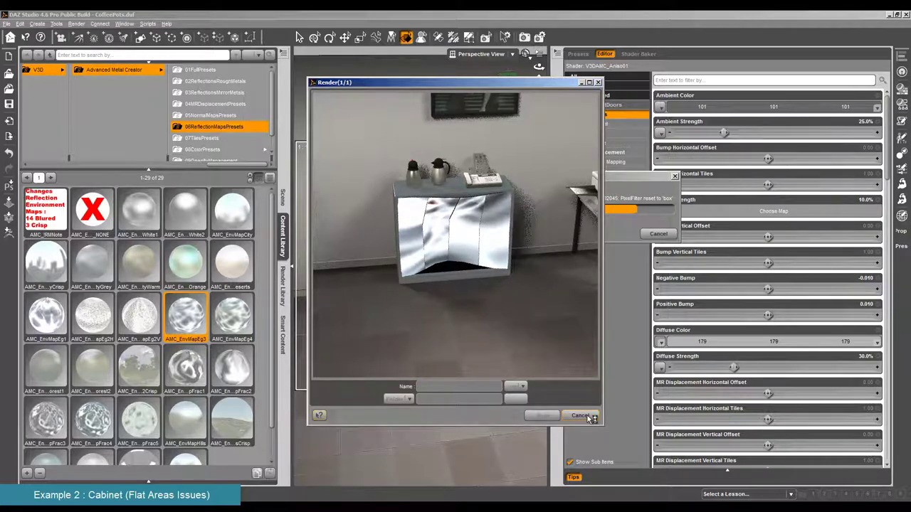
click(413, 265)
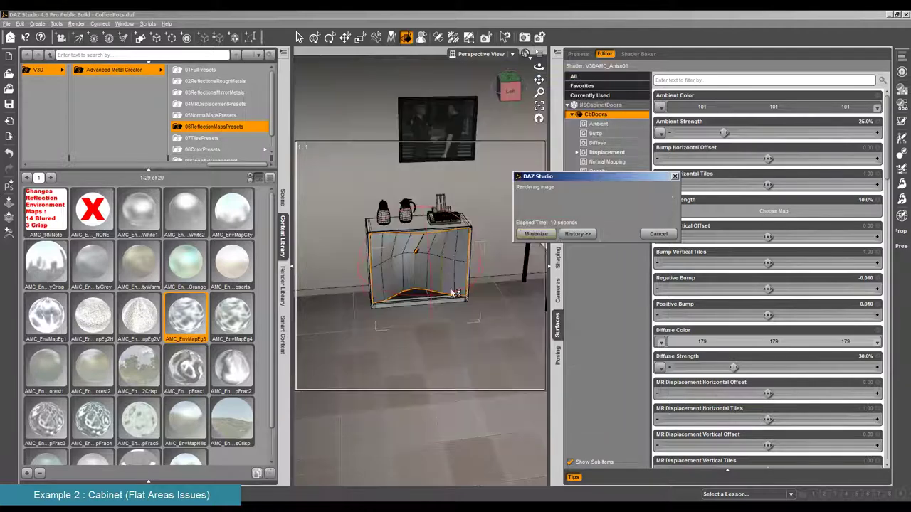
click(283, 198)
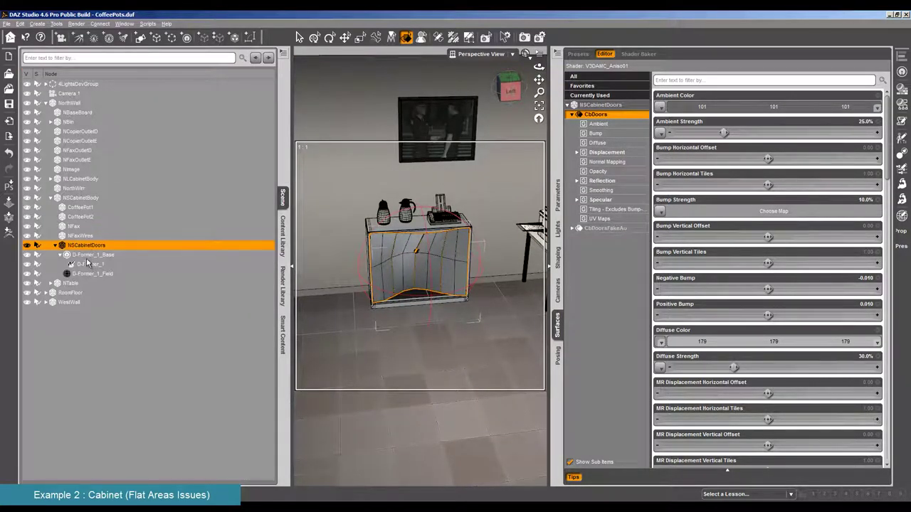
Step: Delete the D-Former, test-render the flat doors, and show the doors' Reflection settings
click(91, 260)
key(Delete)
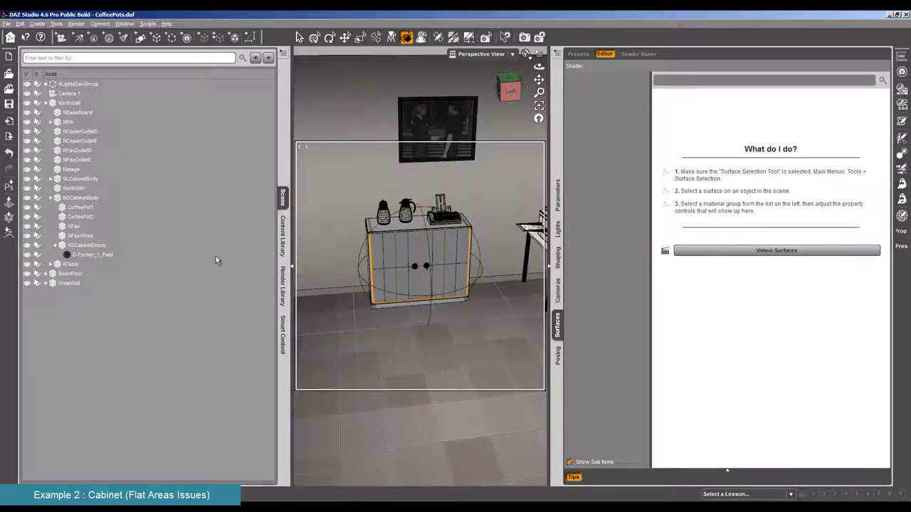
click(77, 23)
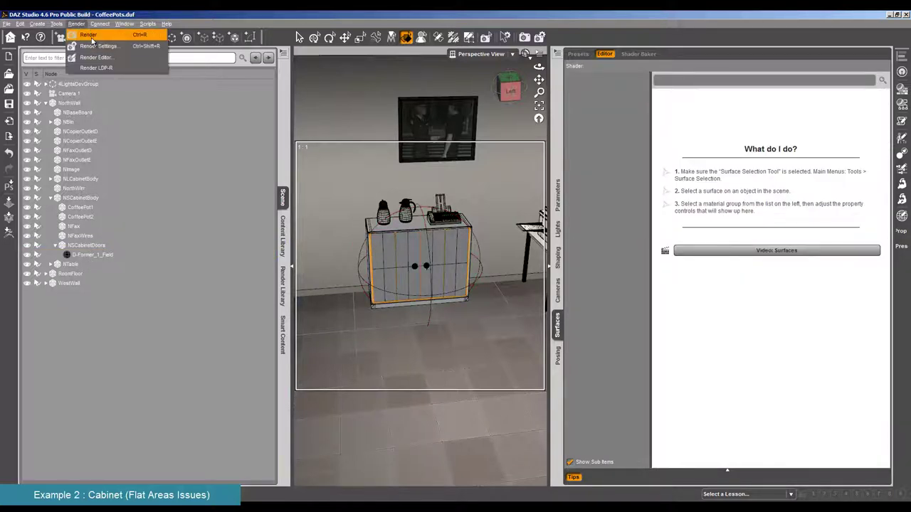
click(89, 33)
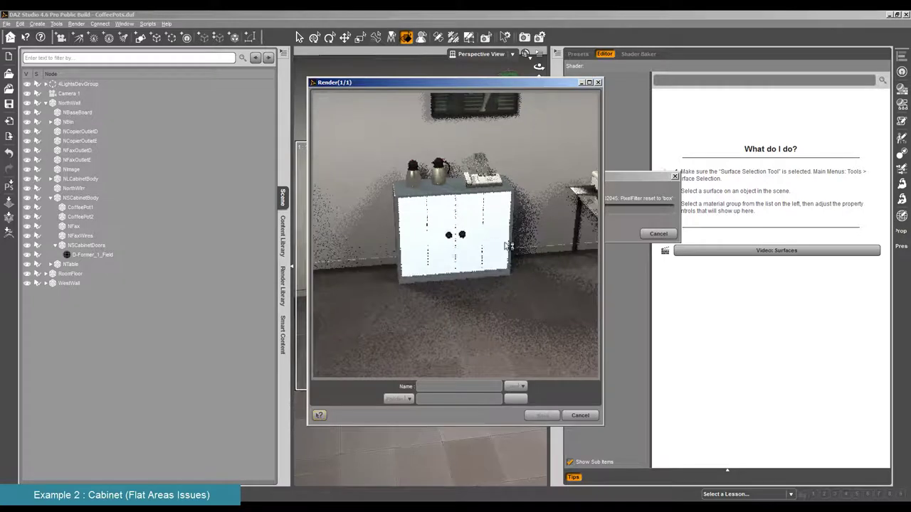
click(590, 416)
click(449, 288)
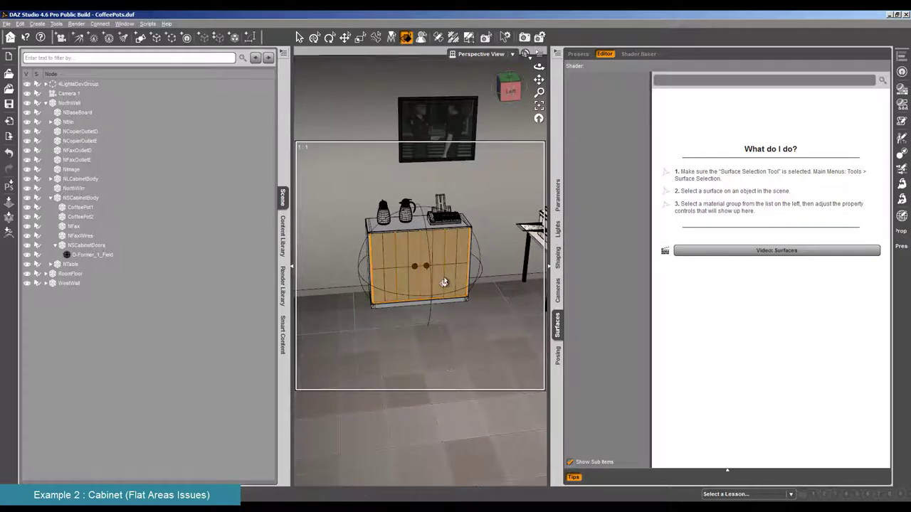
click(443, 283)
click(602, 181)
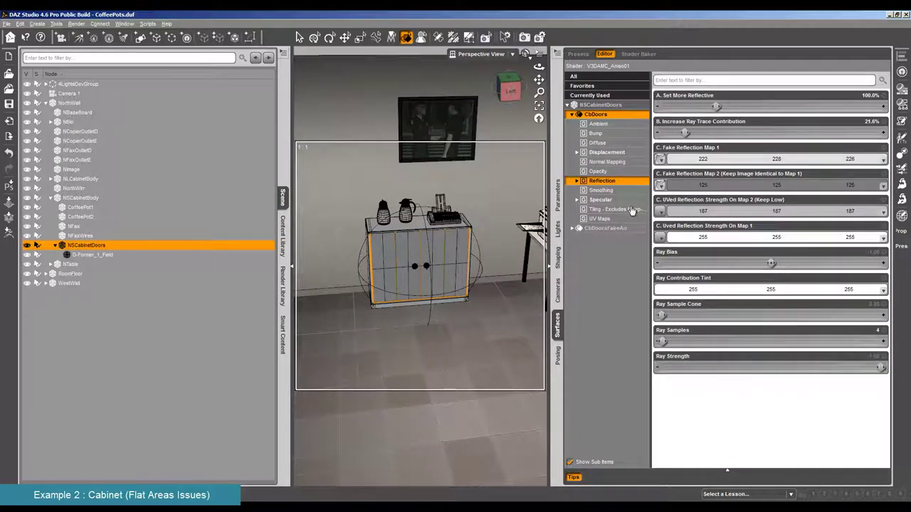
Step: Set the map 2 reflection strength map to V3DEM_BLNW1.jpg instead of V3DEM_Eg3.jpg
click(660, 211)
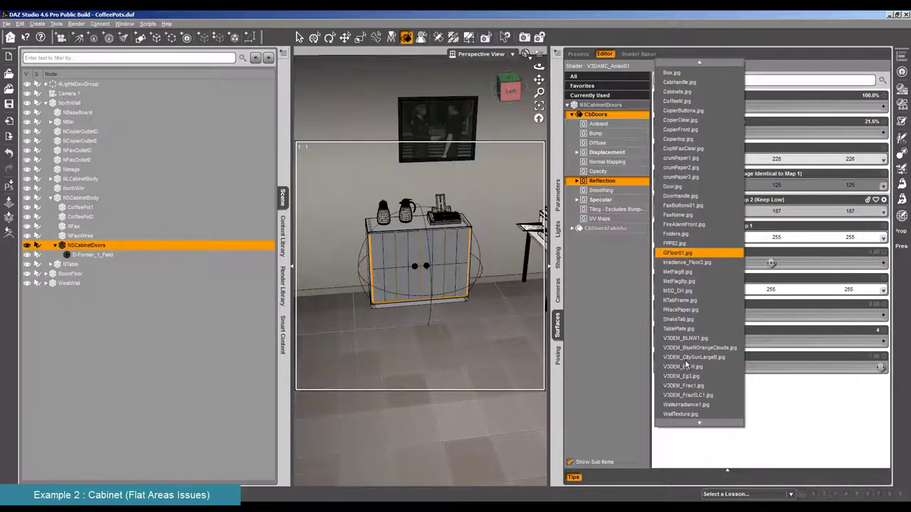
scroll(685, 365, down, 1)
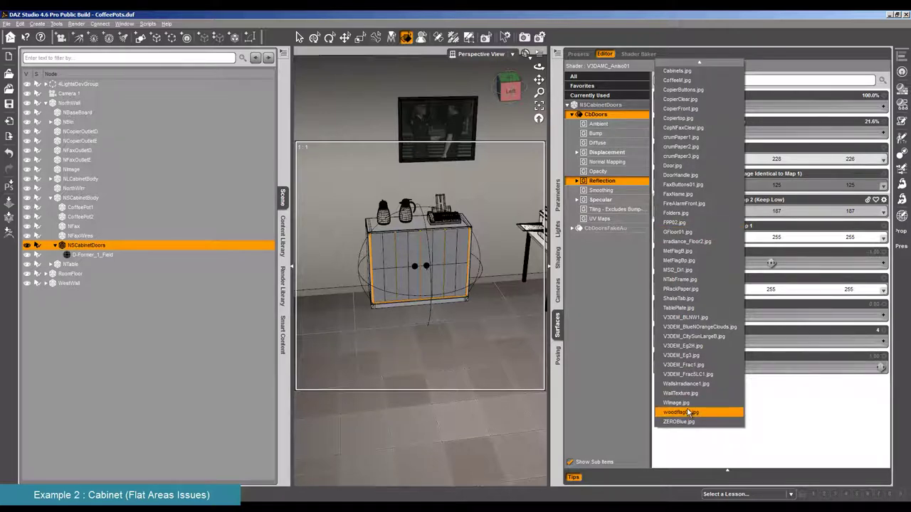
click(702, 358)
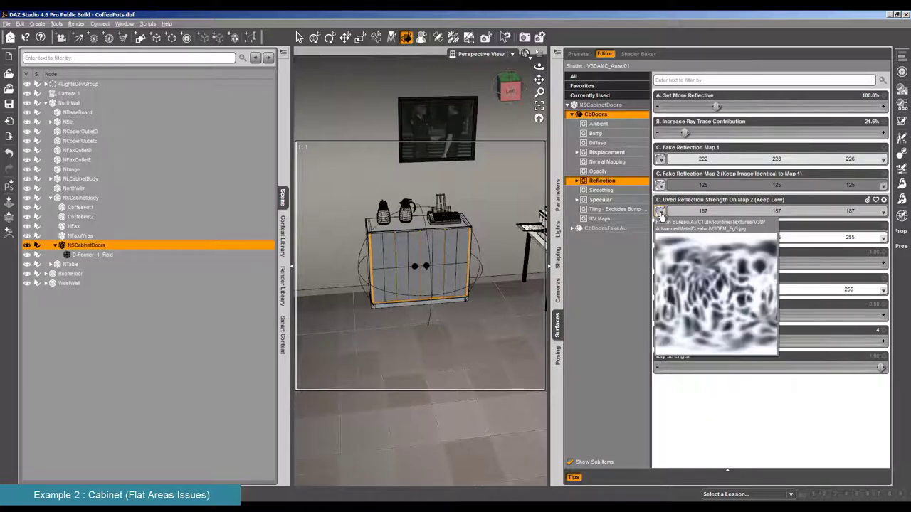
click(661, 212)
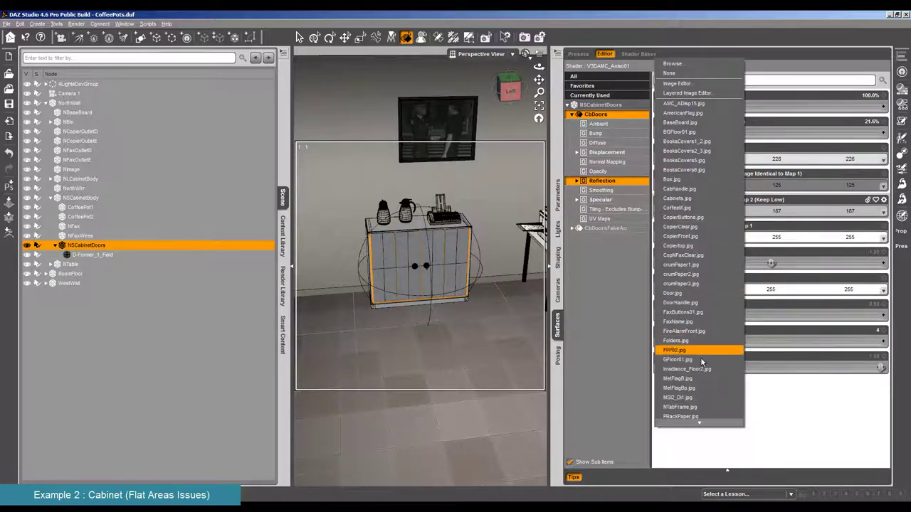
scroll(707, 383, down, 2)
scroll(709, 401, down, 2)
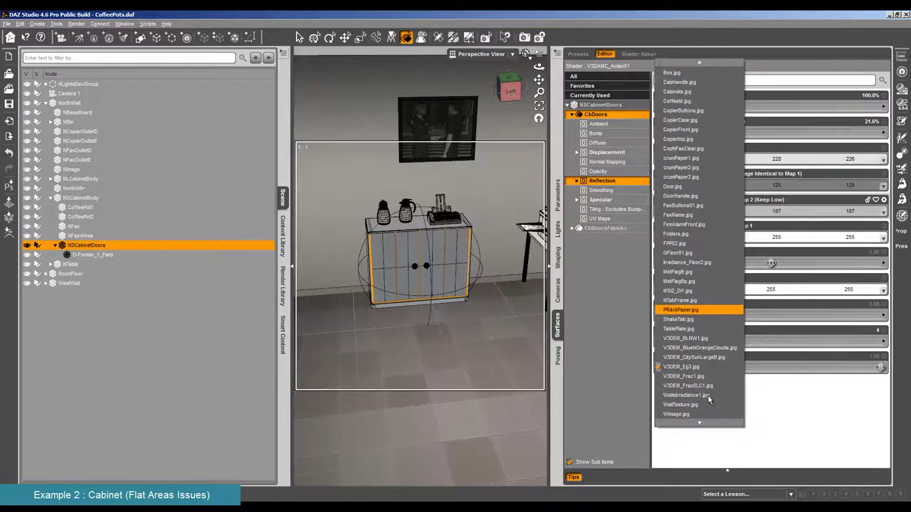
click(706, 329)
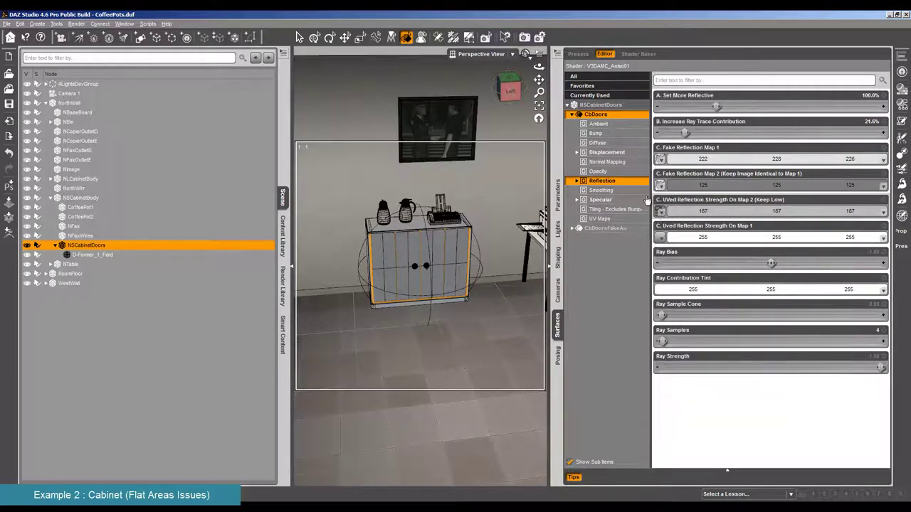
Step: Apply V3DEM_BLNW1.jpg to reflection Map 1 and test-render the cabinet
click(664, 238)
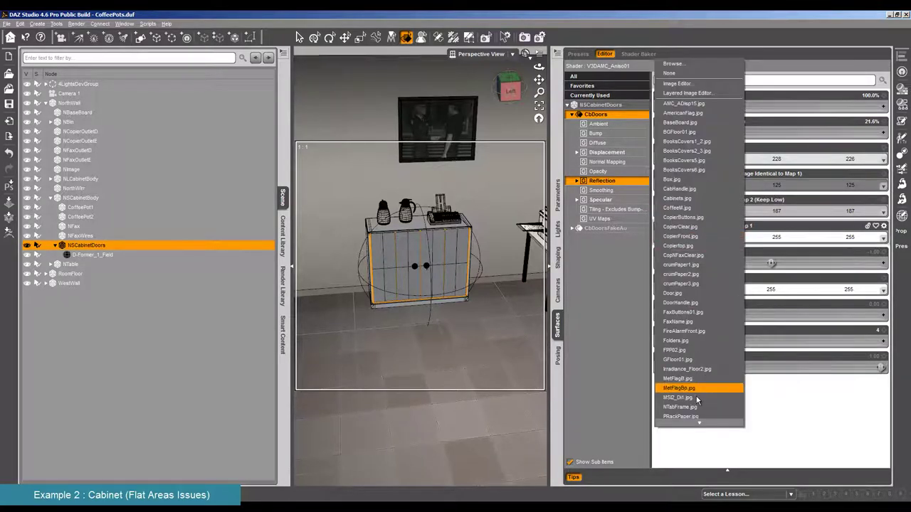
scroll(710, 404, down, 2)
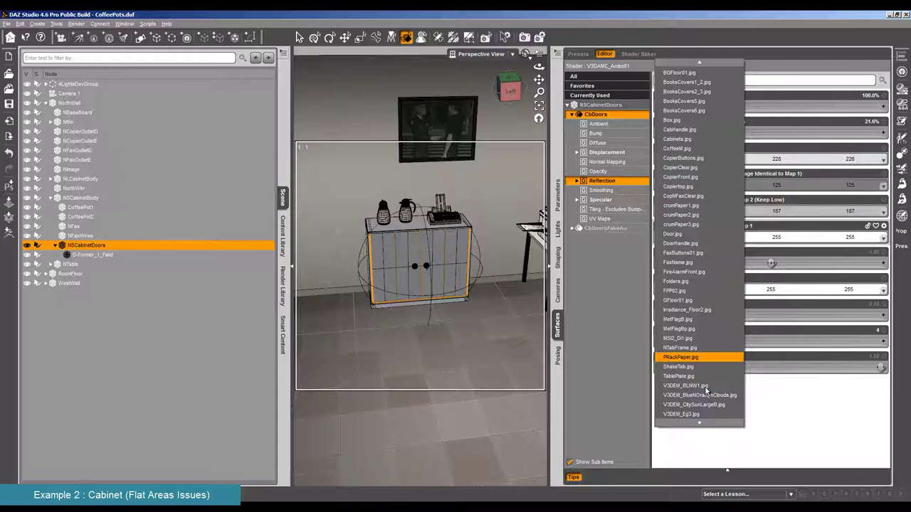
scroll(706, 390, down, 3)
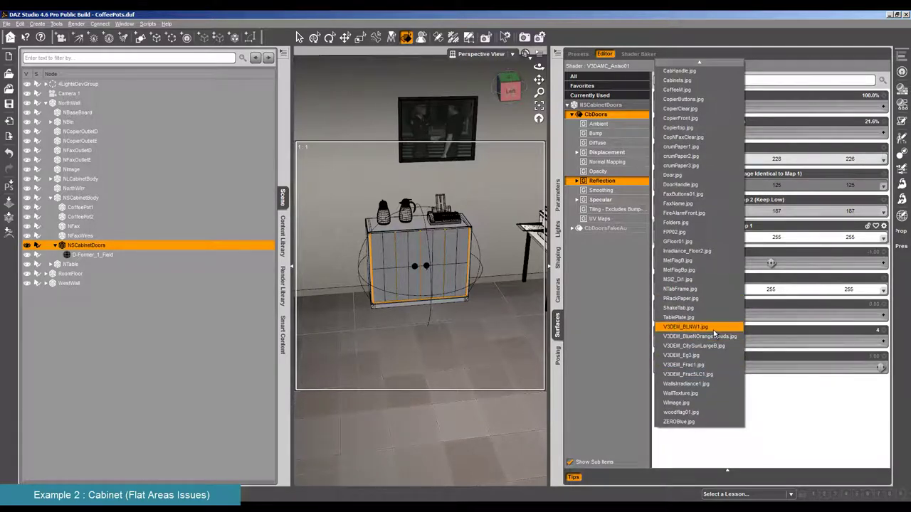
click(685, 327)
click(76, 24)
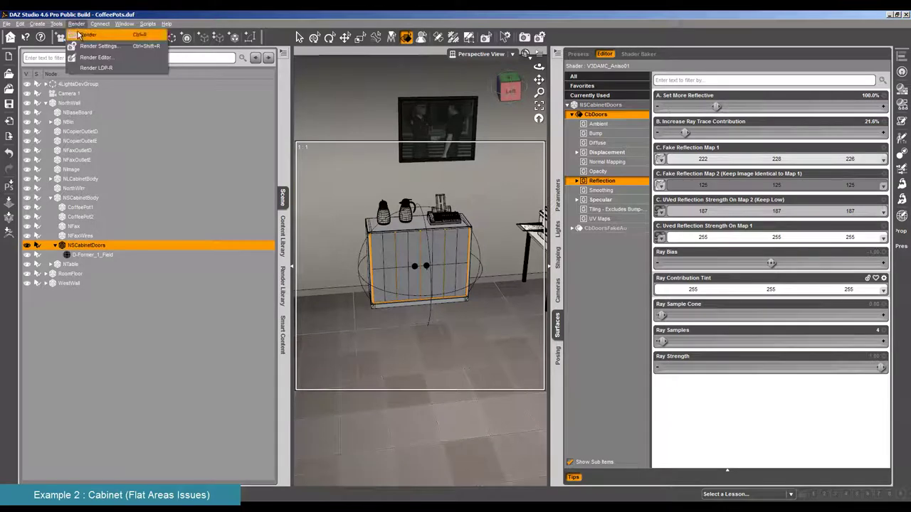
click(89, 35)
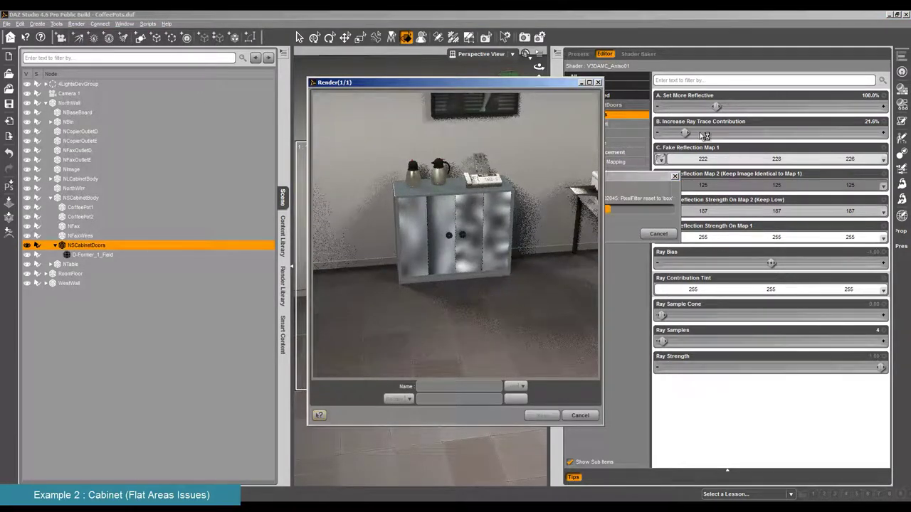
click(580, 417)
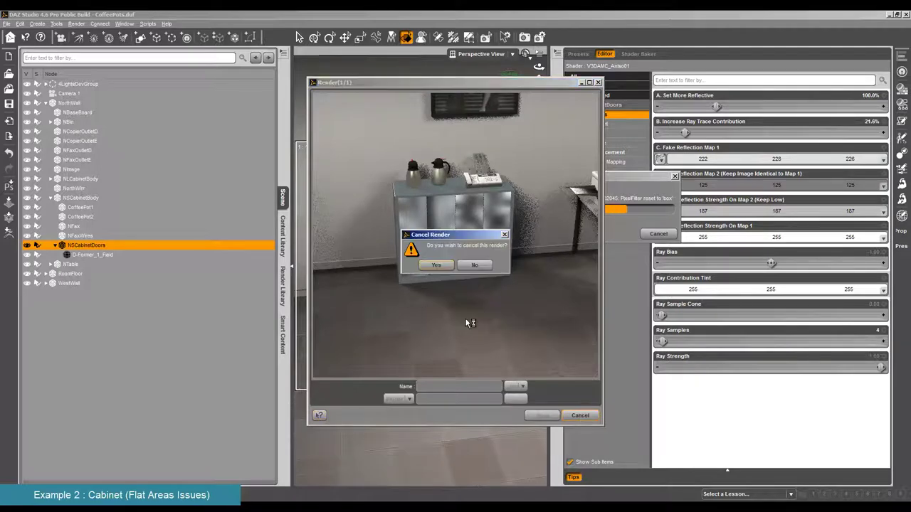
click(445, 267)
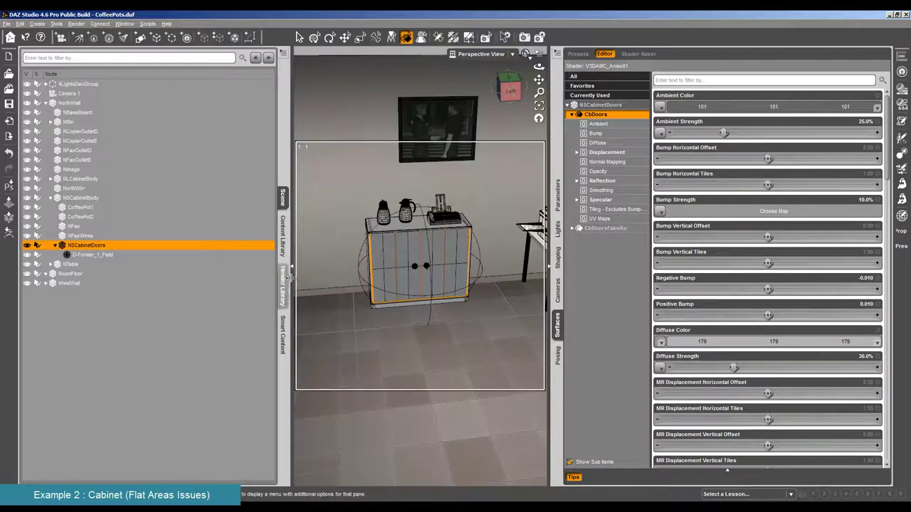
Step: Apply the ALL 4 tiling preset from 07TilesPresets to the doors
click(284, 244)
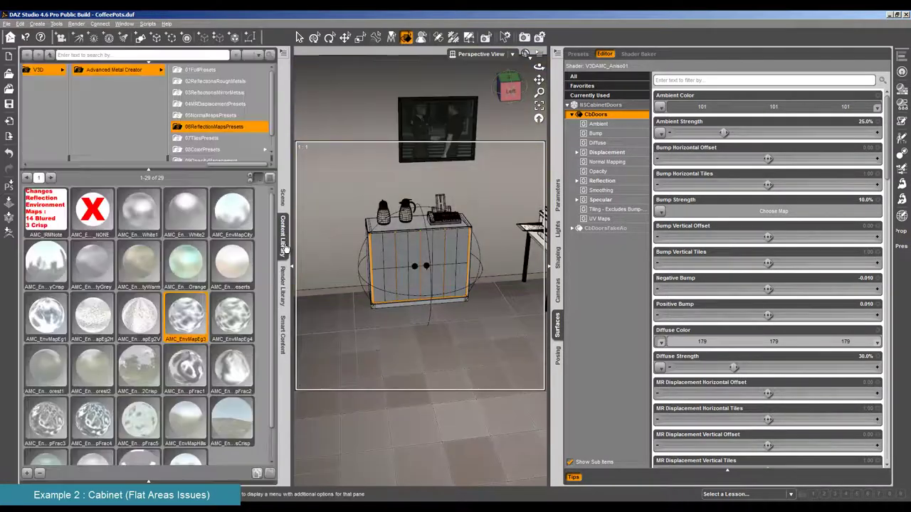
click(203, 138)
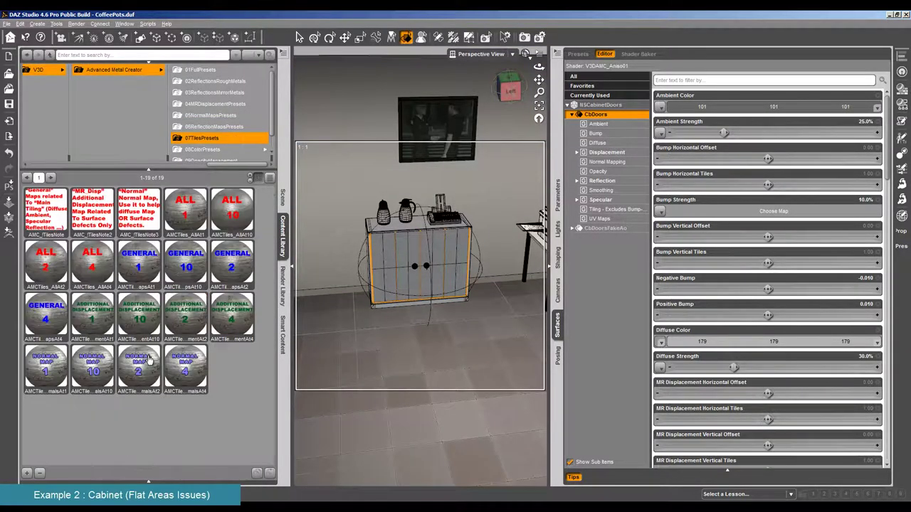
double_click(91, 270)
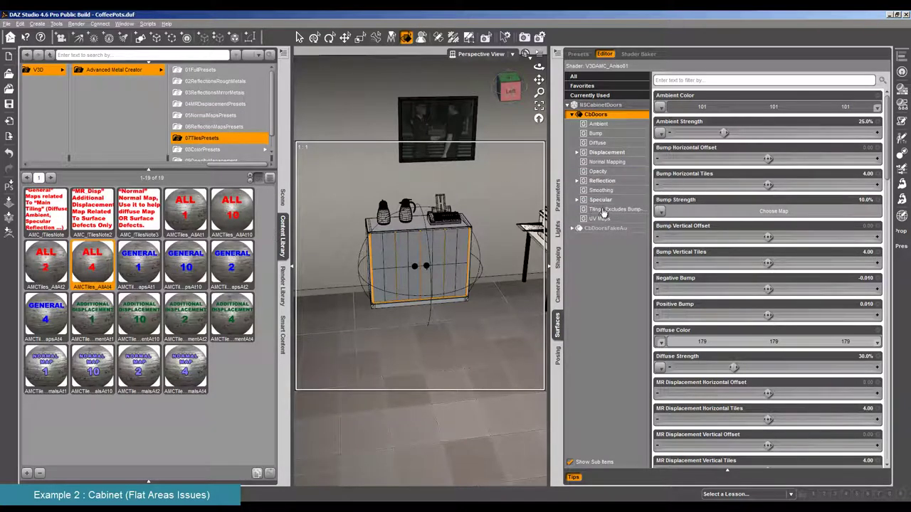
click(601, 210)
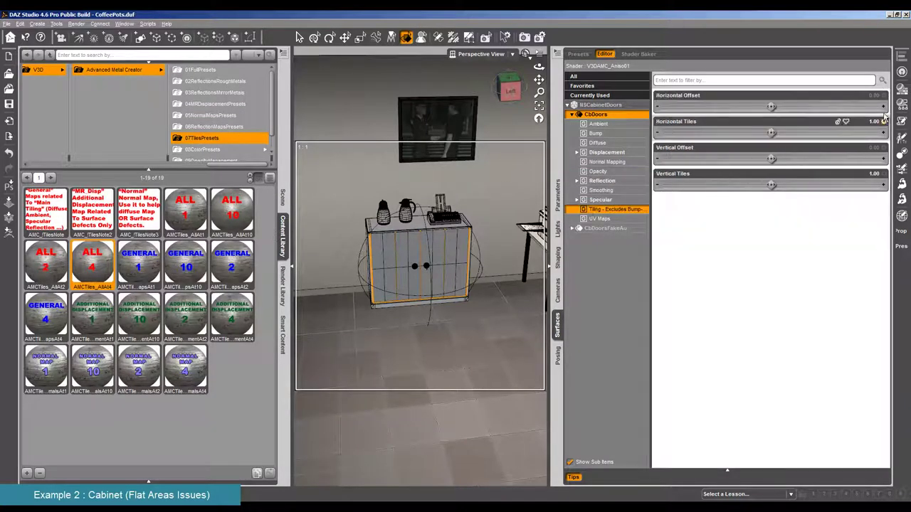
click(612, 186)
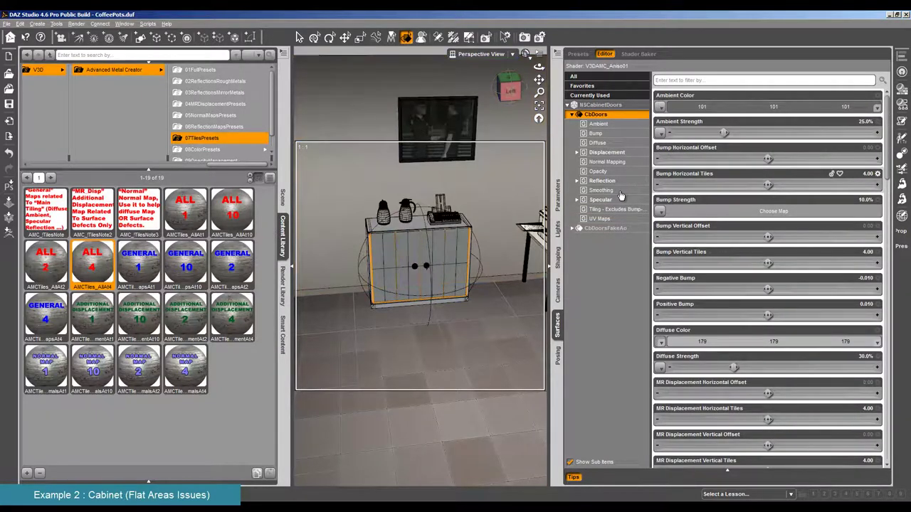
click(617, 209)
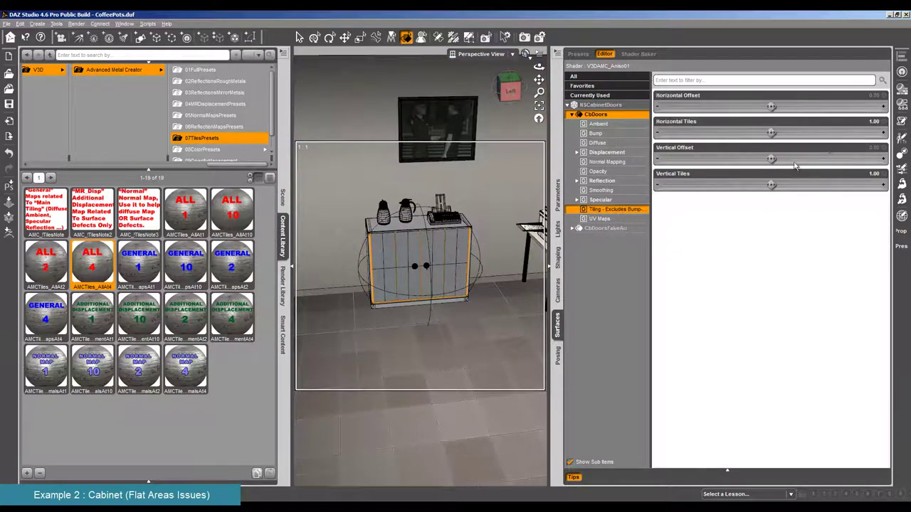
Step: Set Horizontal and Vertical Tiles to 4, then test-render and cancel
click(865, 121)
click(874, 174)
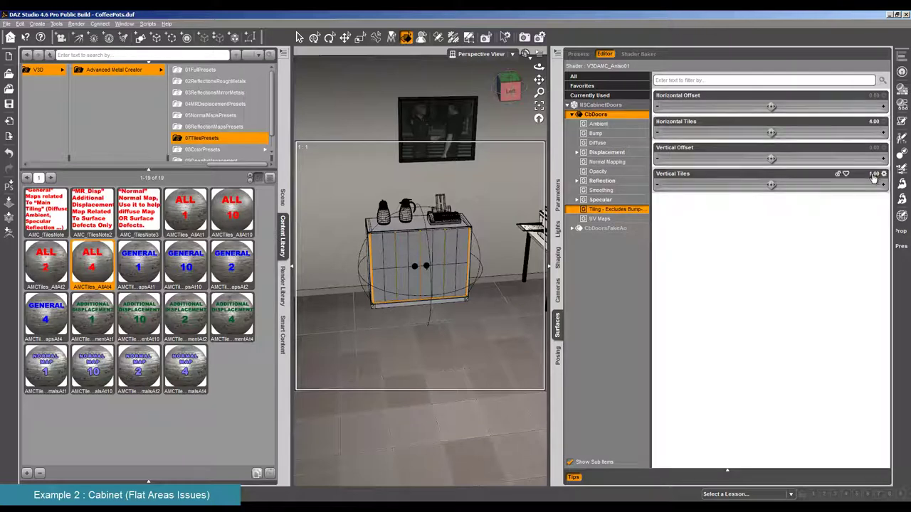
text(4)
key(Return)
key(ctrl+r)
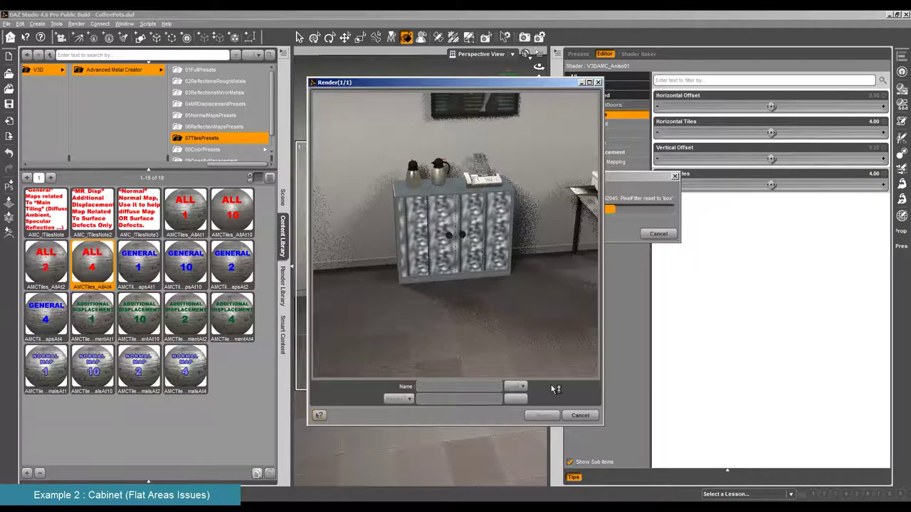
click(581, 416)
click(436, 265)
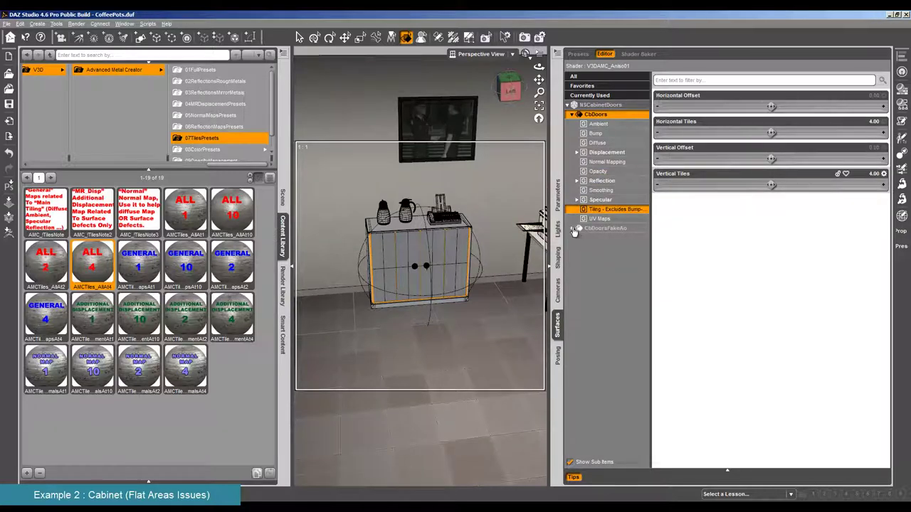
ctrl+click(597, 210)
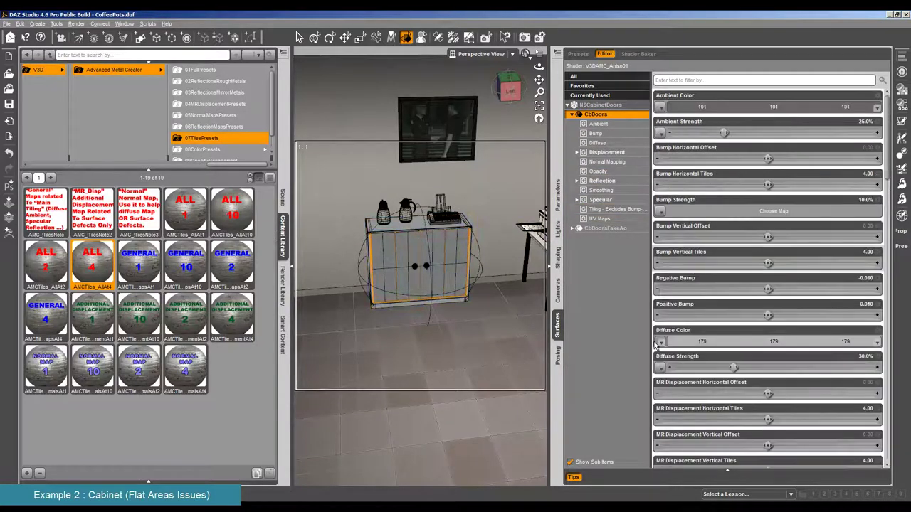
Step: Browse AdvancedMetalCreator textures for a reflection strength map and select V3DEM_Frac1.jpg
click(603, 181)
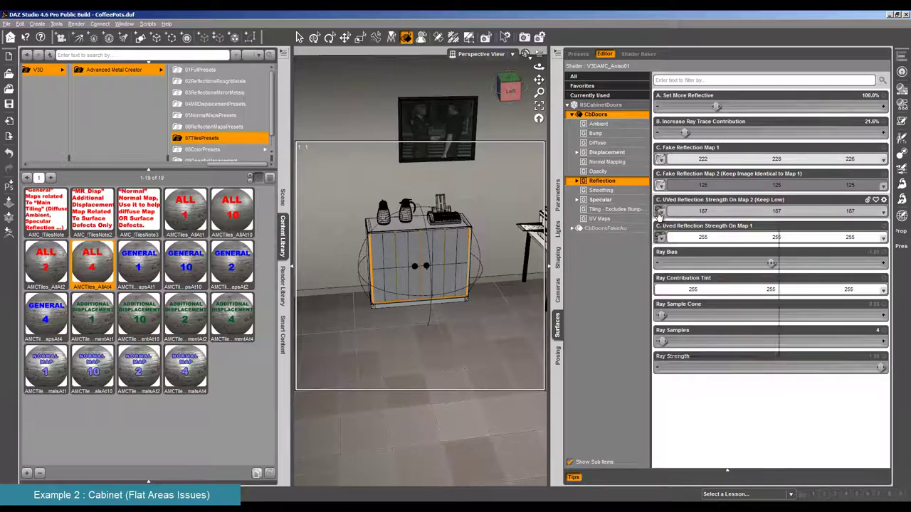
click(660, 213)
click(674, 64)
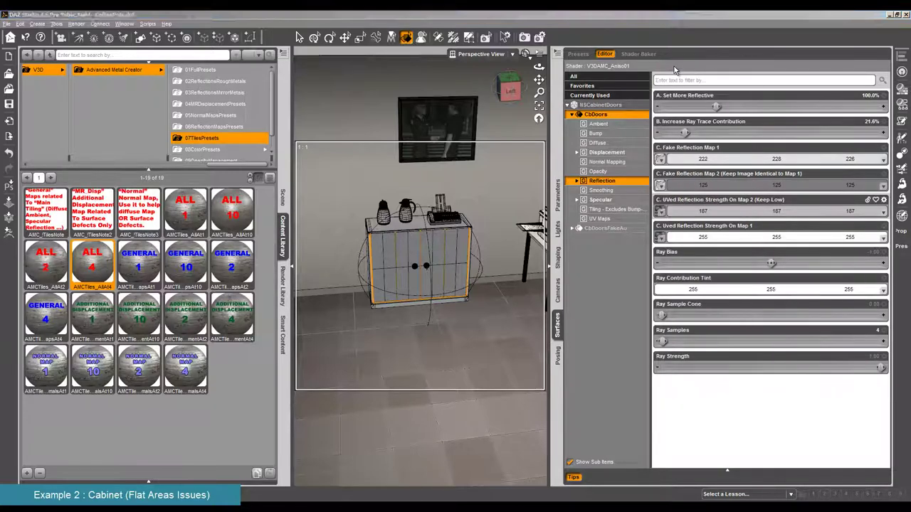
scroll(498, 93, down, 15)
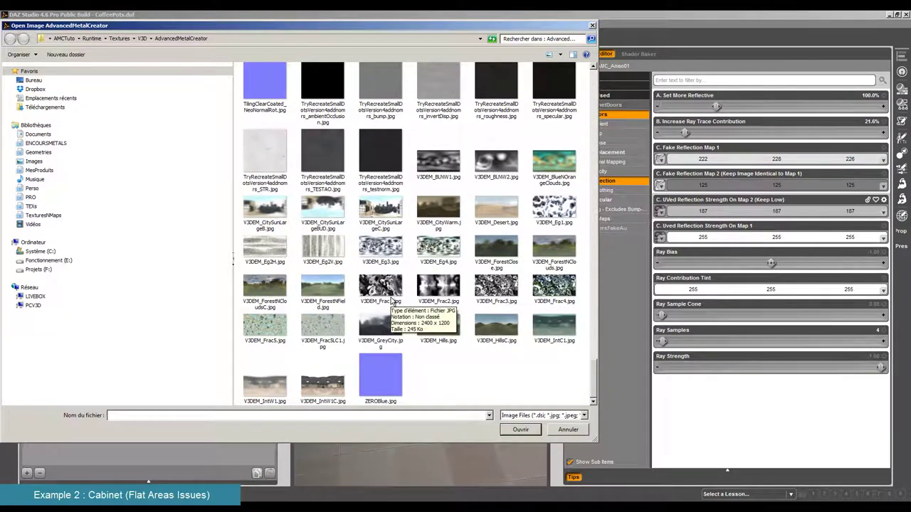
click(391, 301)
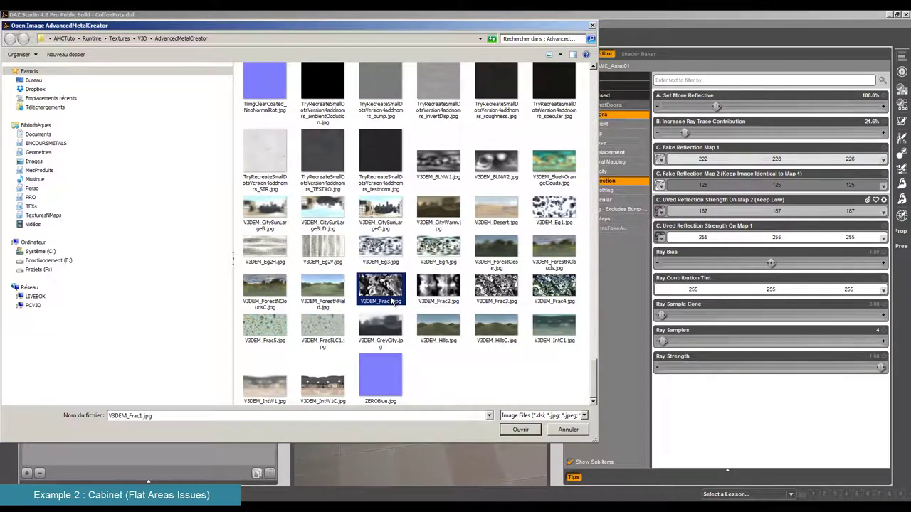
right_click(391, 301)
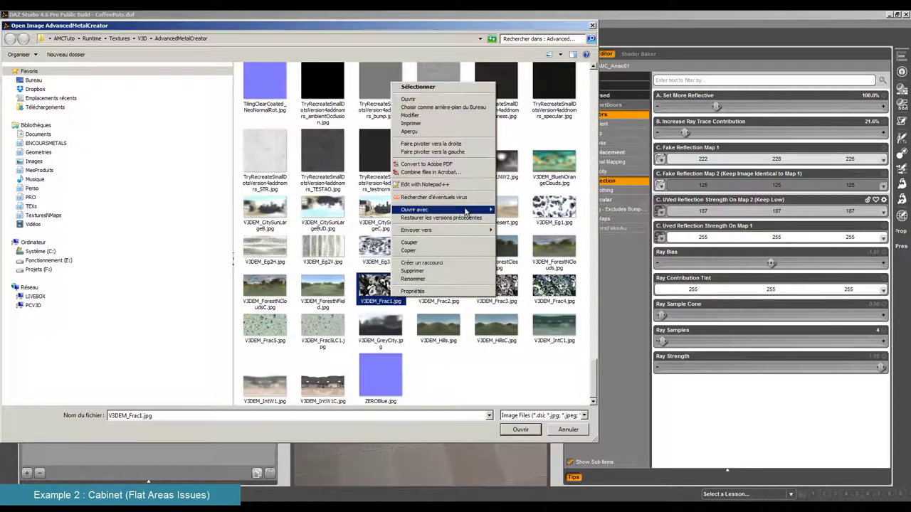
Step: Open V3DEM_Frac1.jpg in Photoshop CC and duplicate its Background layer as Background copy
mouse_move(466, 211)
click(544, 215)
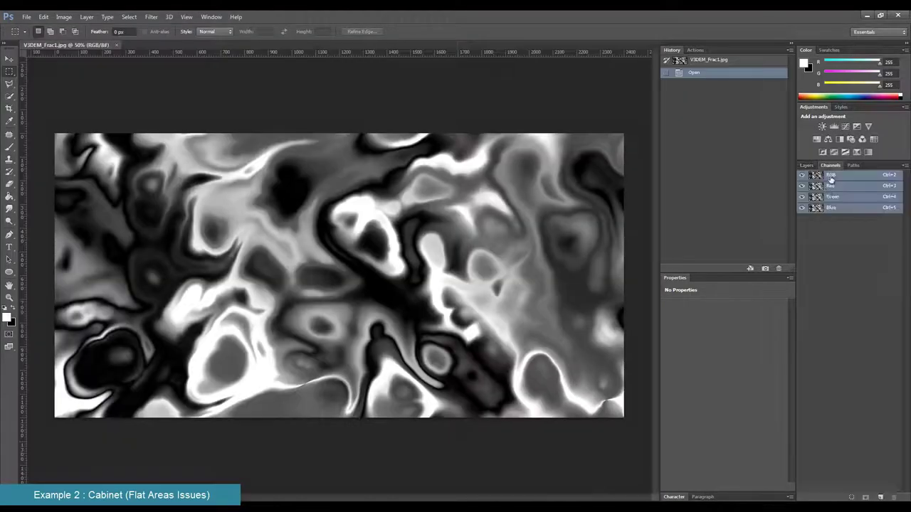
right_click(832, 219)
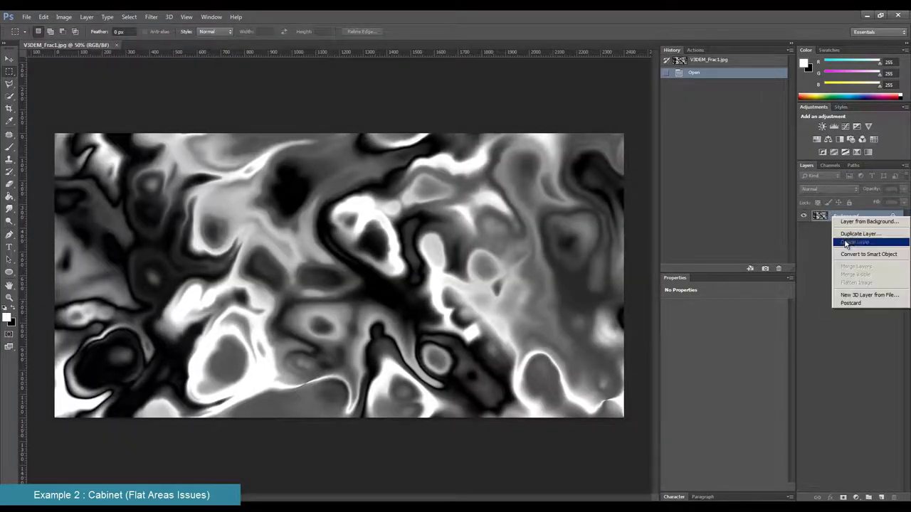
click(854, 234)
click(539, 170)
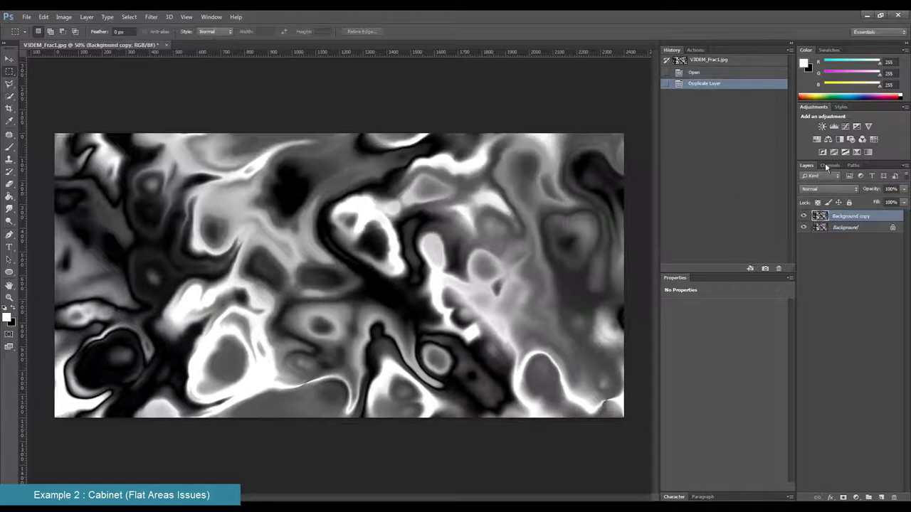
Step: Add a Curves adjustment and lower its white point and midtones until the fractal reads as flat grey
click(846, 126)
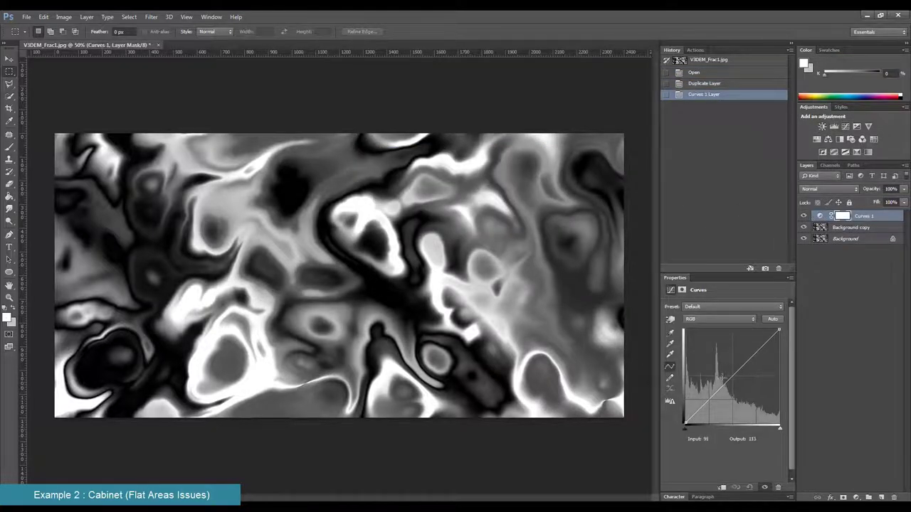
drag(721, 377, 698, 368)
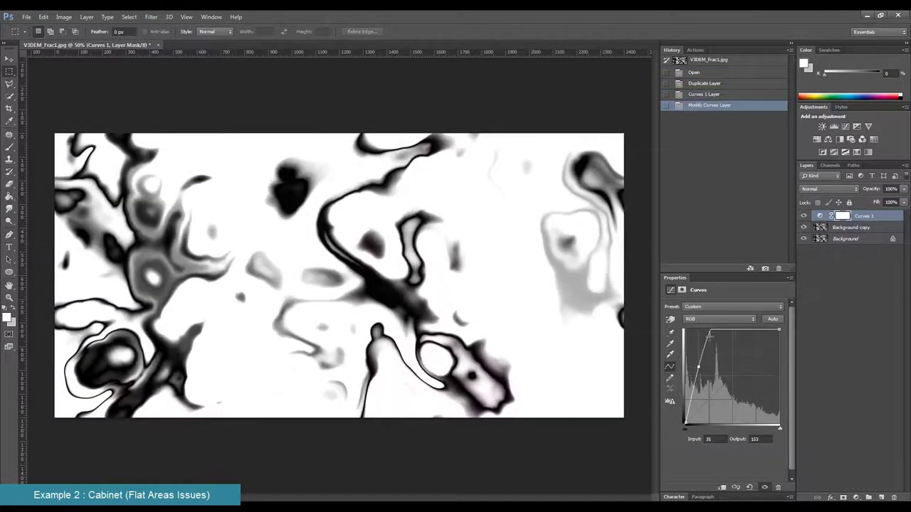
mouse_move(709, 336)
mouse_down()
mouse_move(720, 353)
mouse_move(708, 385)
mouse_move(698, 368)
mouse_move(702, 391)
mouse_move(710, 388)
mouse_up()
drag(720, 356, 711, 410)
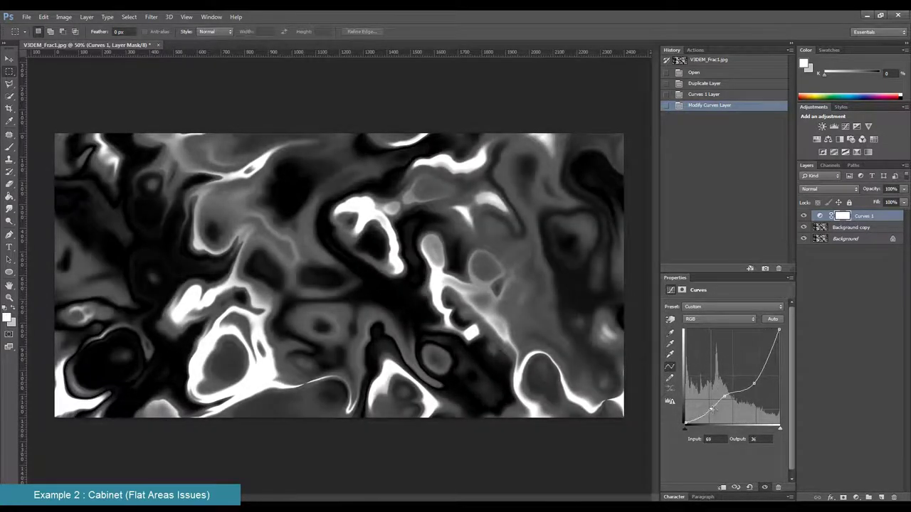
drag(779, 332, 784, 373)
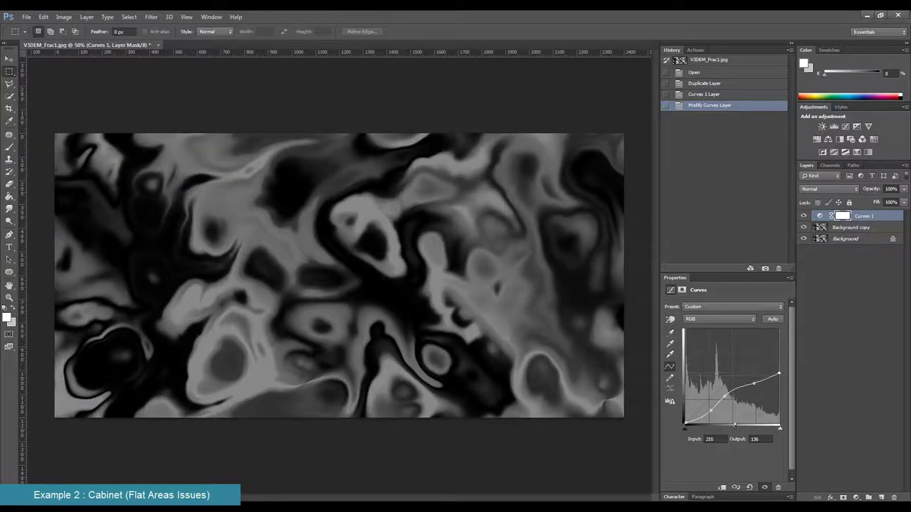
drag(712, 411, 687, 423)
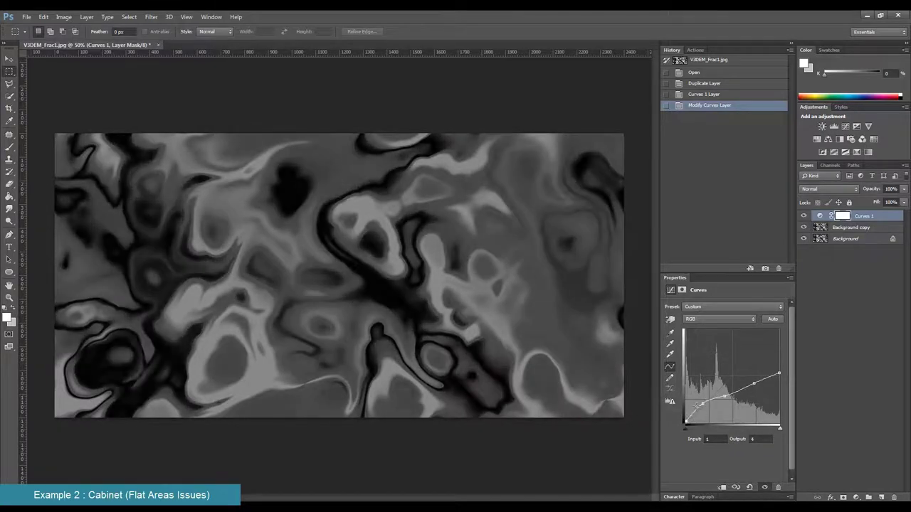
drag(726, 395, 697, 403)
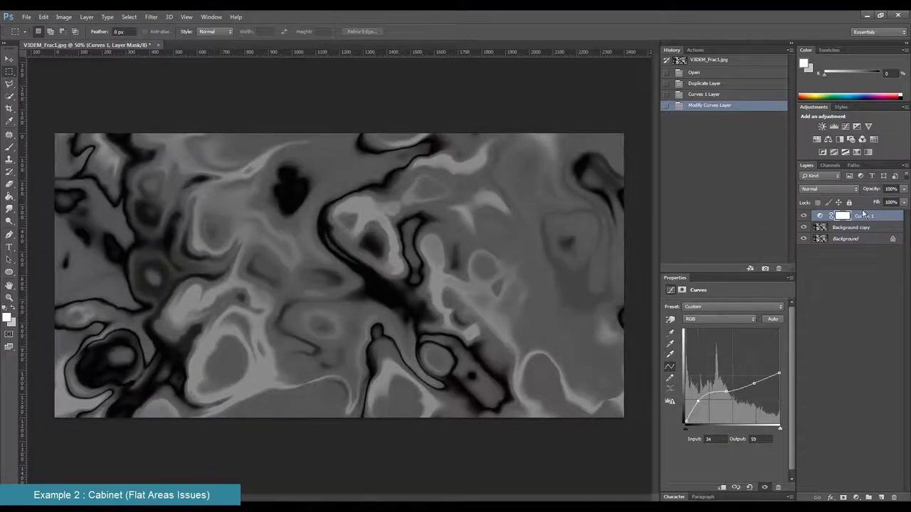
Step: Add a Brightness/Contrast layer with brightness −10 and contrast −48
click(822, 126)
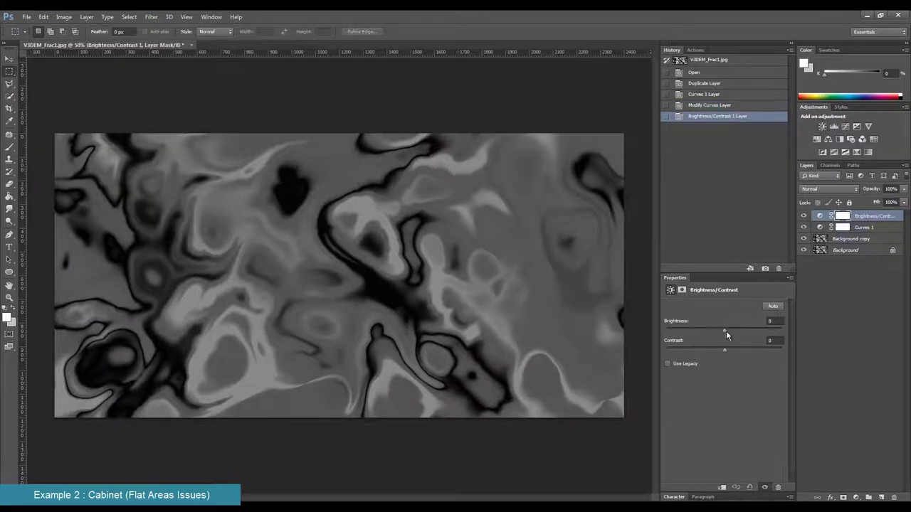
drag(726, 331, 669, 371)
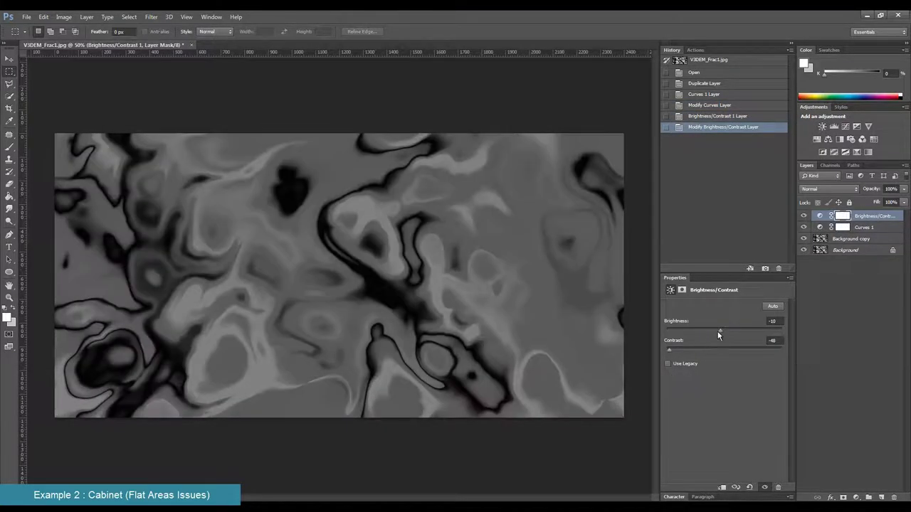
mouse_move(718, 331)
mouse_down()
mouse_move(693, 335)
mouse_move(714, 332)
mouse_up()
Step: Add a Levels layer with gamma 1.36 and output levels 57–152
click(835, 126)
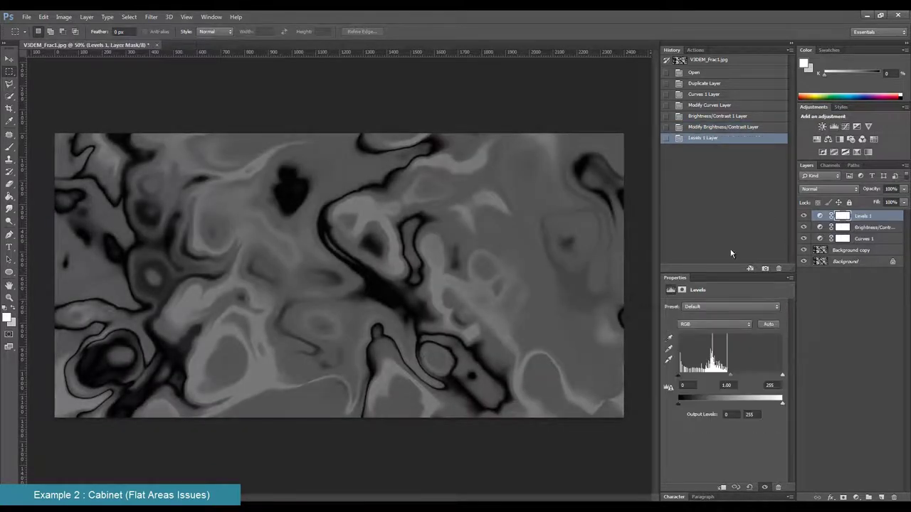
drag(768, 408, 749, 405)
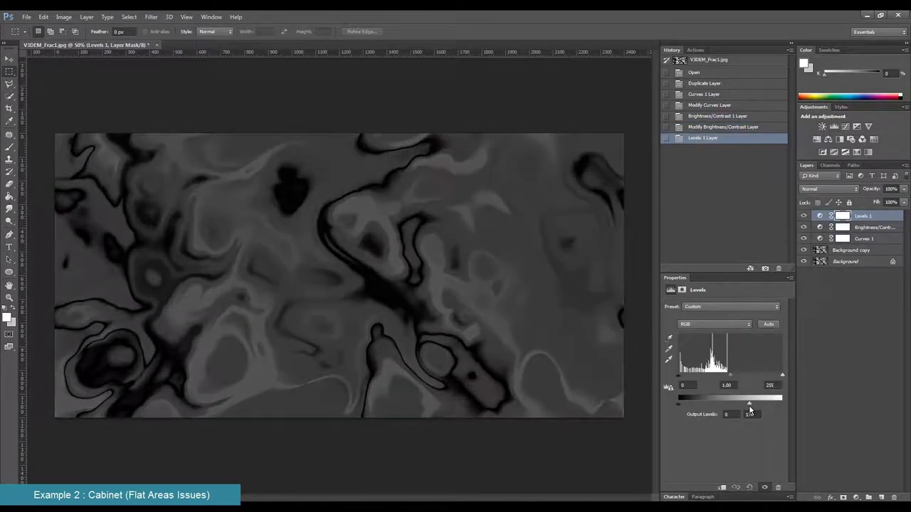
drag(679, 403, 722, 375)
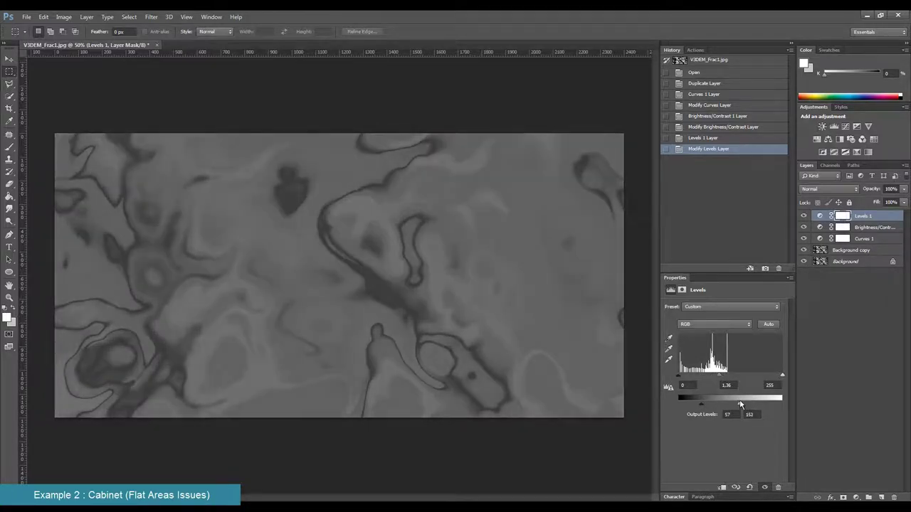
Step: Save the layered document as V3DEM_Frac1.psd
click(847, 281)
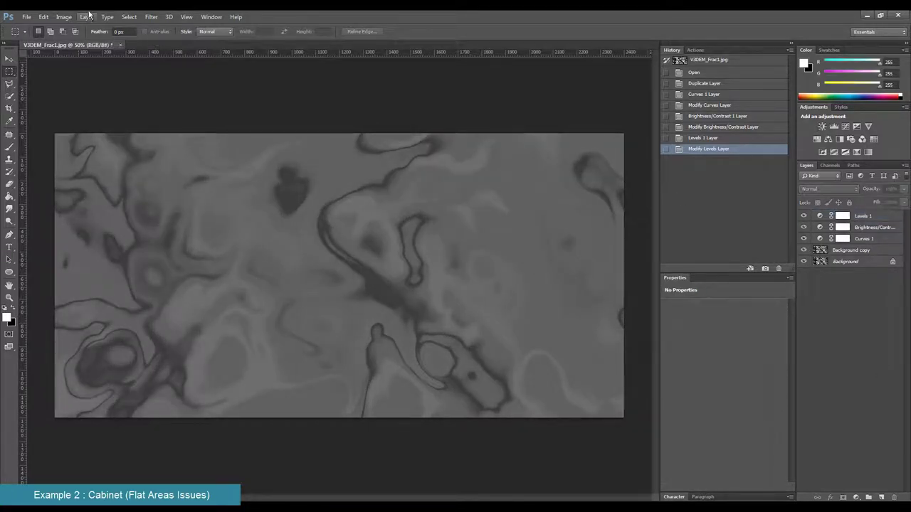
click(25, 16)
click(64, 137)
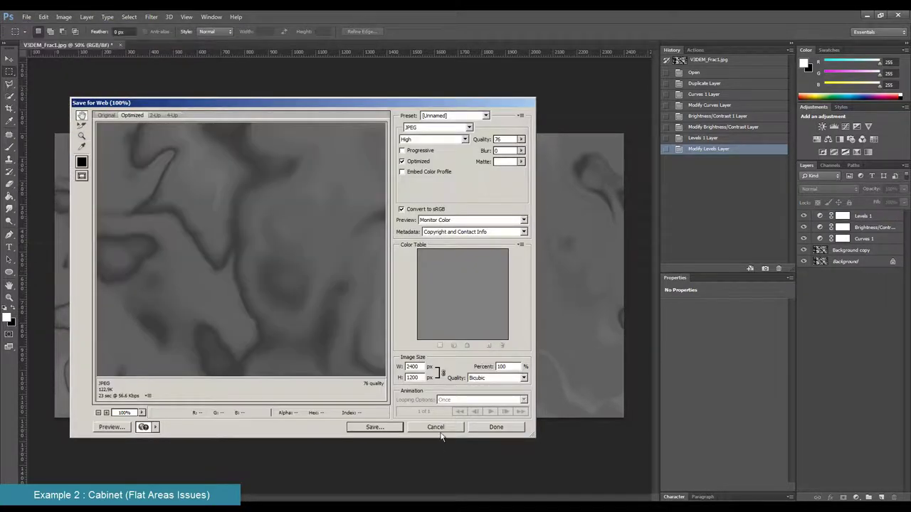
click(497, 428)
click(25, 16)
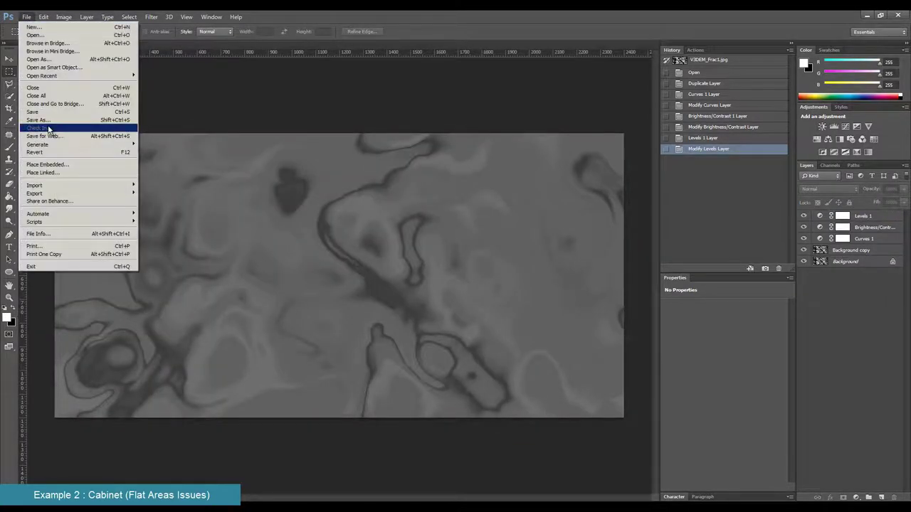
click(55, 121)
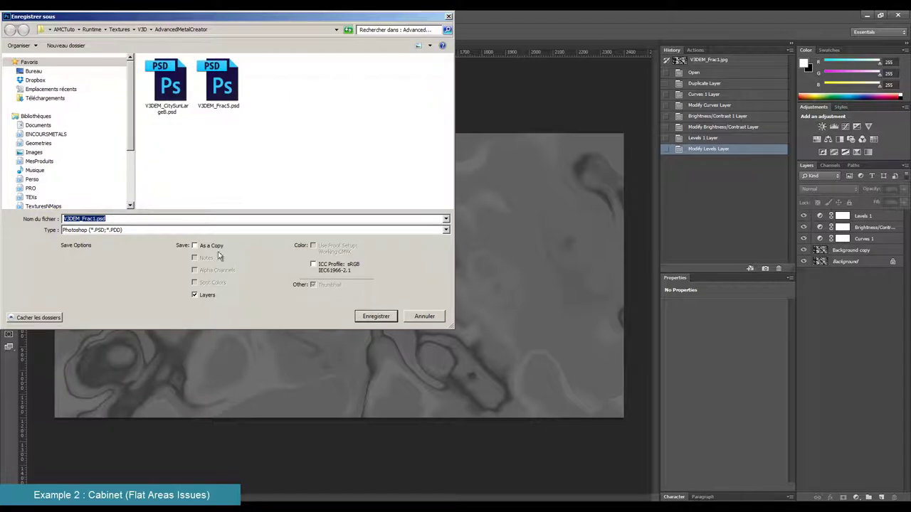
click(376, 316)
Step: Save a JPEG copy as V3DEM_Frac1.jpg at Maximum quality (12)
click(25, 16)
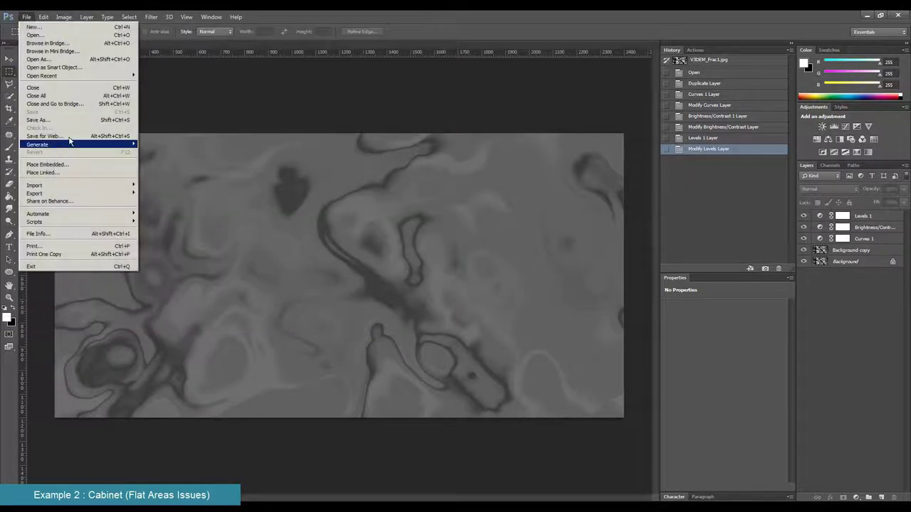
click(71, 121)
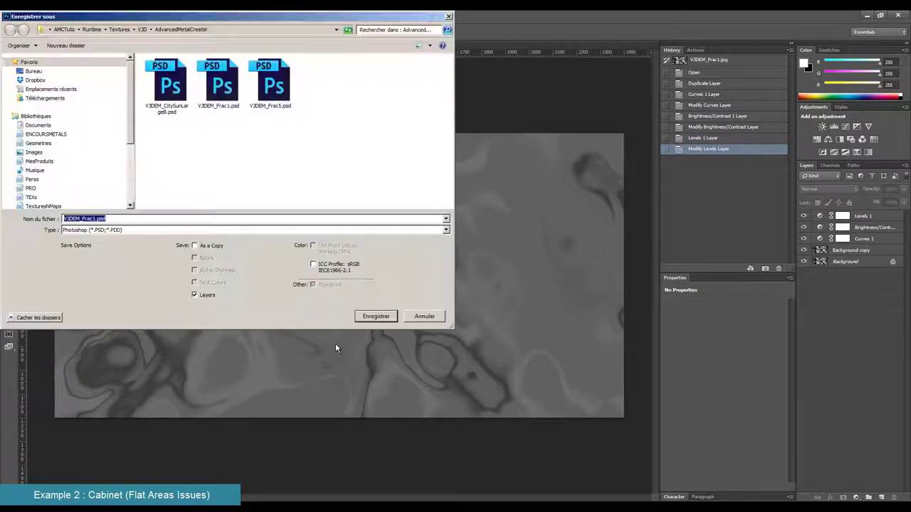
click(392, 230)
click(276, 293)
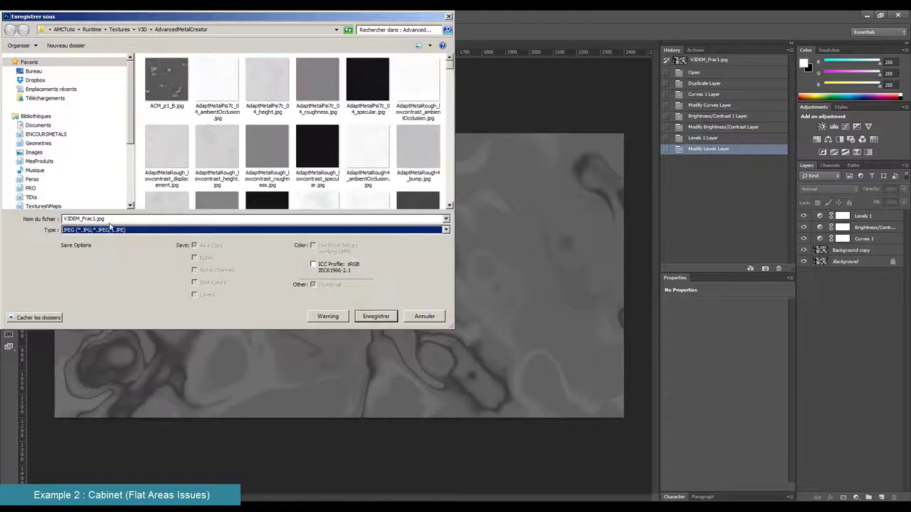
double_click(92, 221)
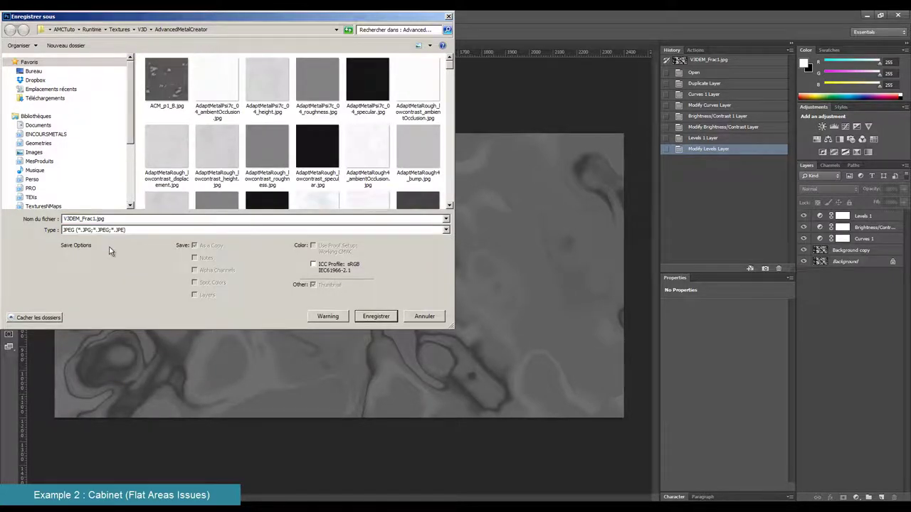
key(Return)
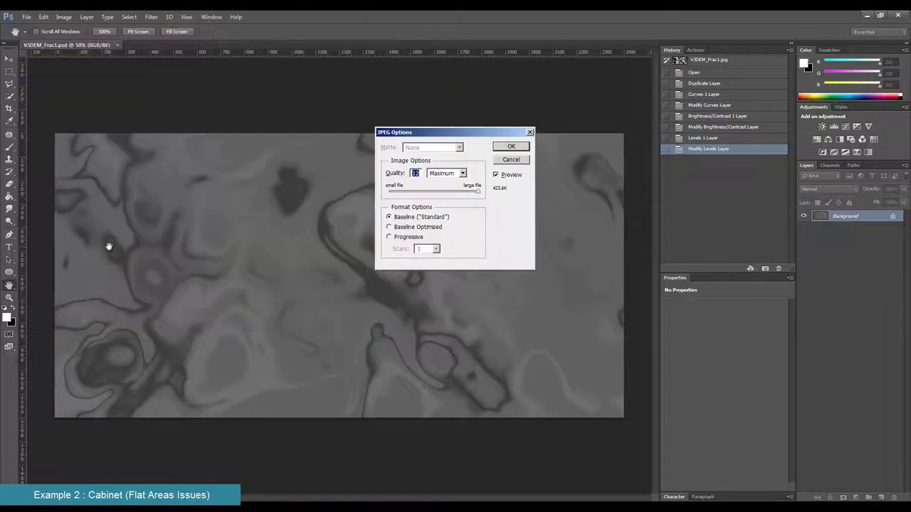
click(511, 147)
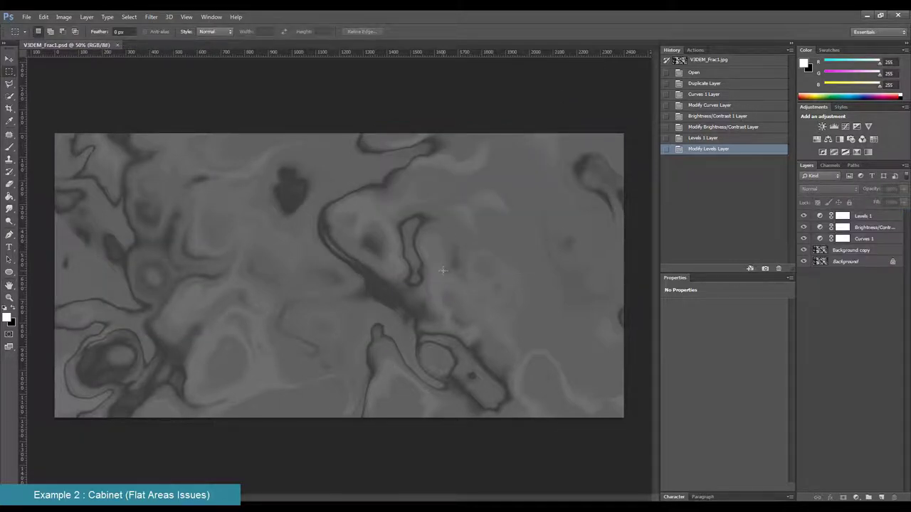
Step: Apply a large-radius Gaussian Blur to the Background copy layer
click(827, 251)
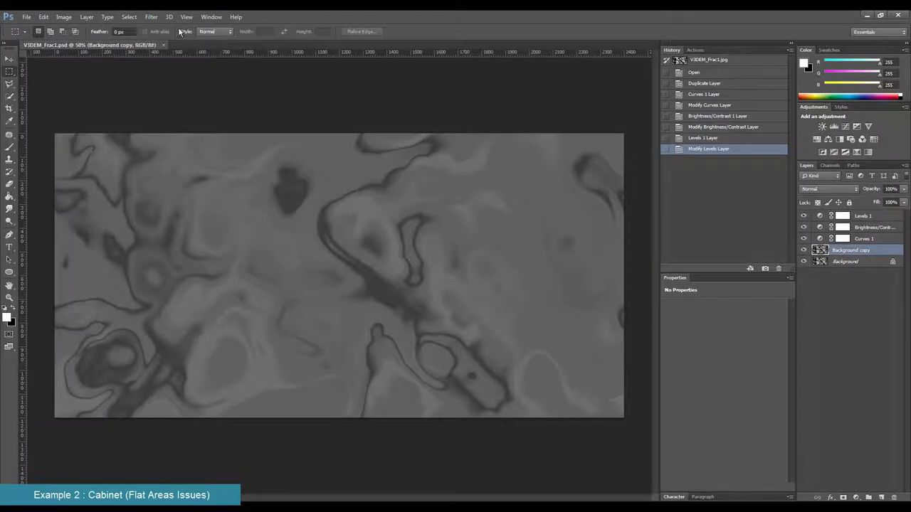
click(151, 17)
mouse_move(194, 114)
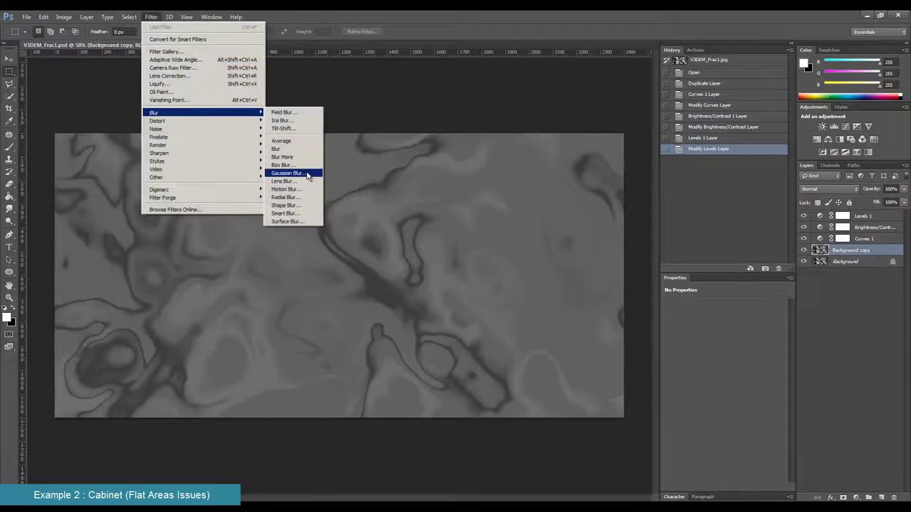
click(292, 173)
drag(582, 318, 599, 323)
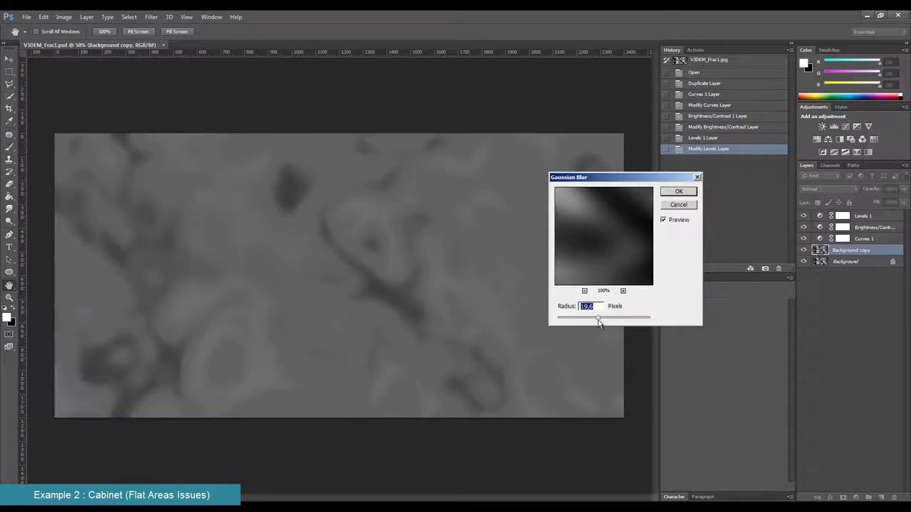
click(676, 193)
Step: Hide Curves 1 and reapply the Gaussian Blur twice more
click(803, 216)
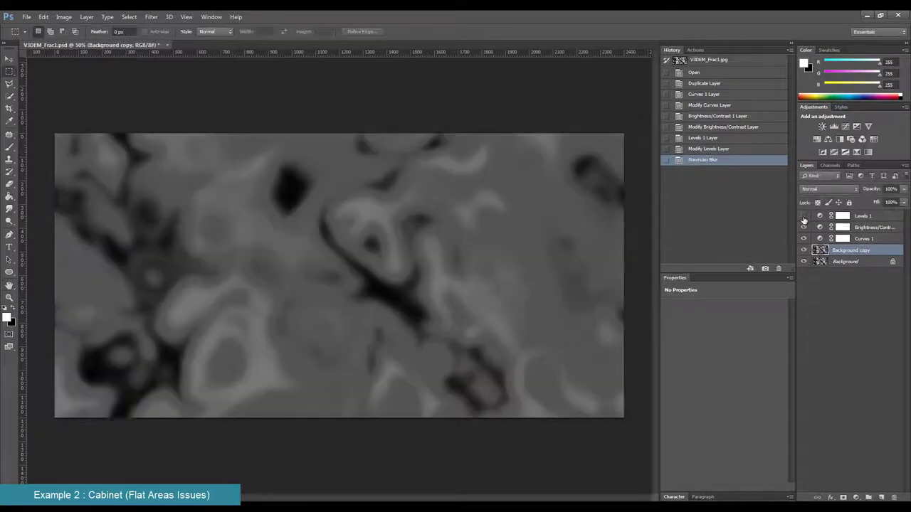
click(803, 216)
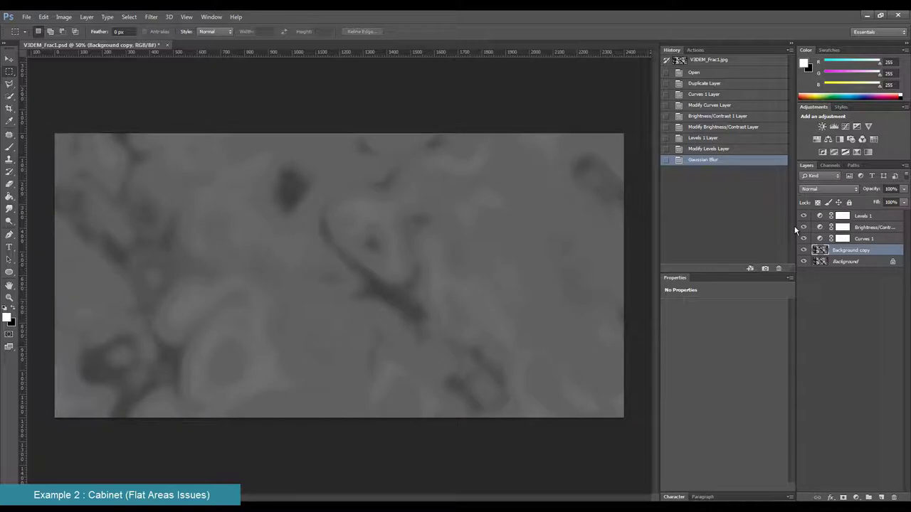
click(804, 239)
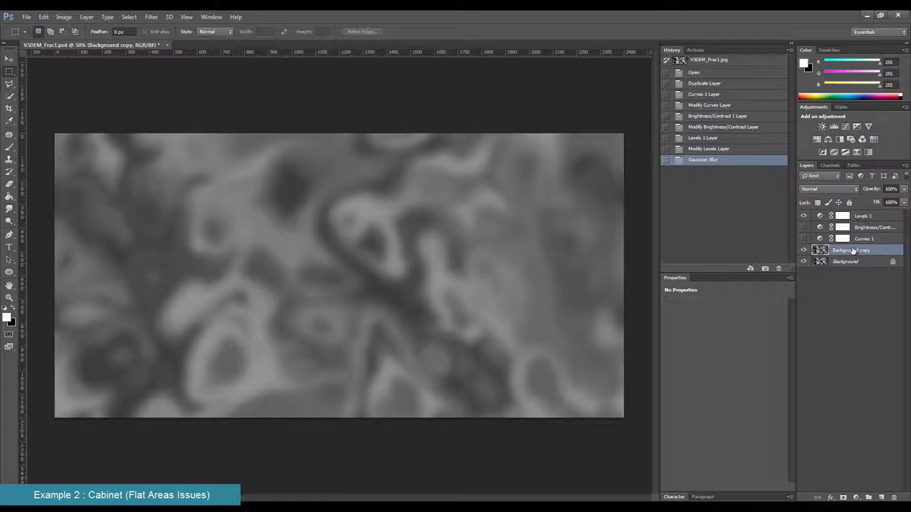
click(151, 17)
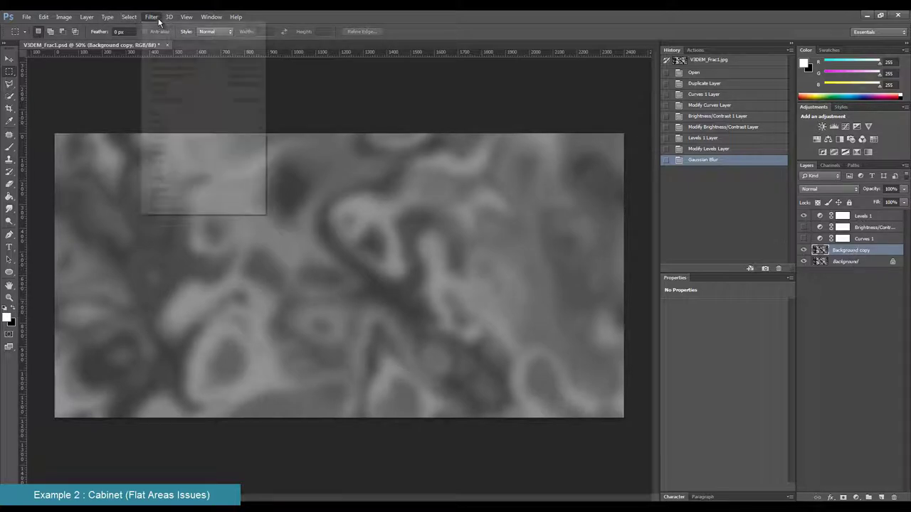
click(161, 27)
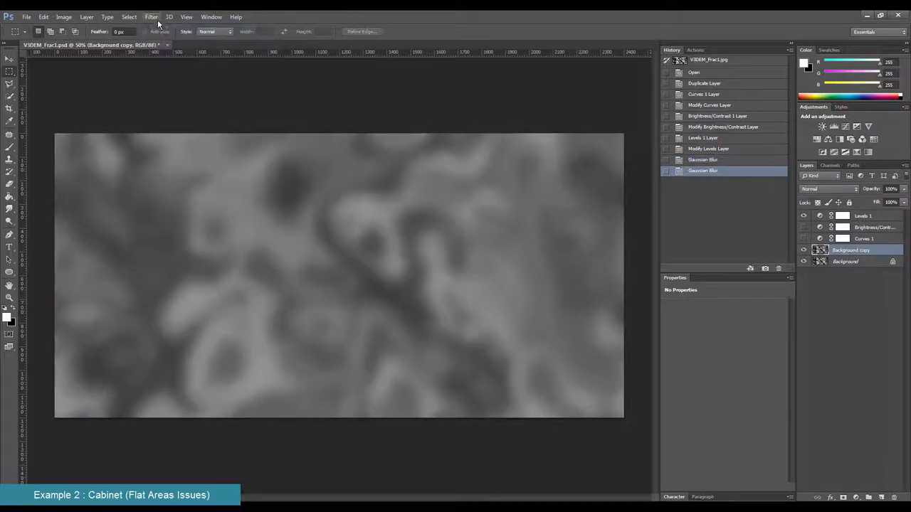
click(151, 17)
click(153, 27)
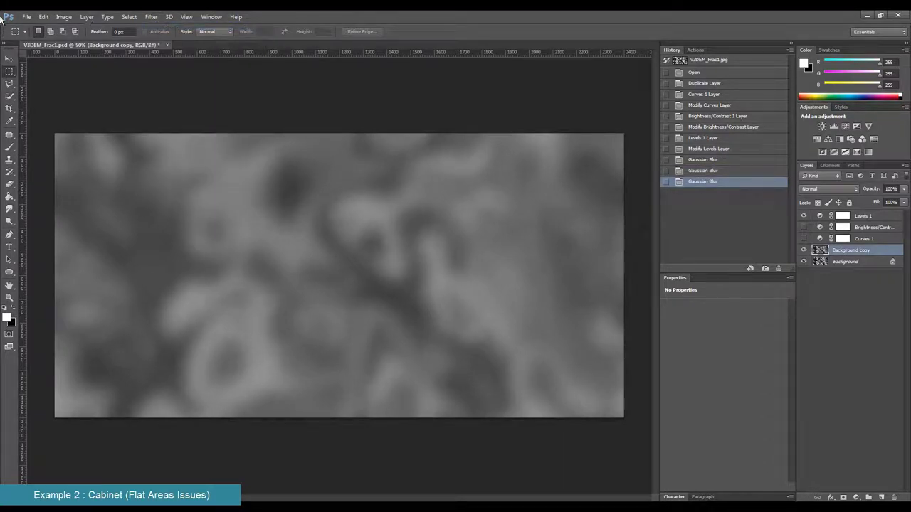
click(25, 16)
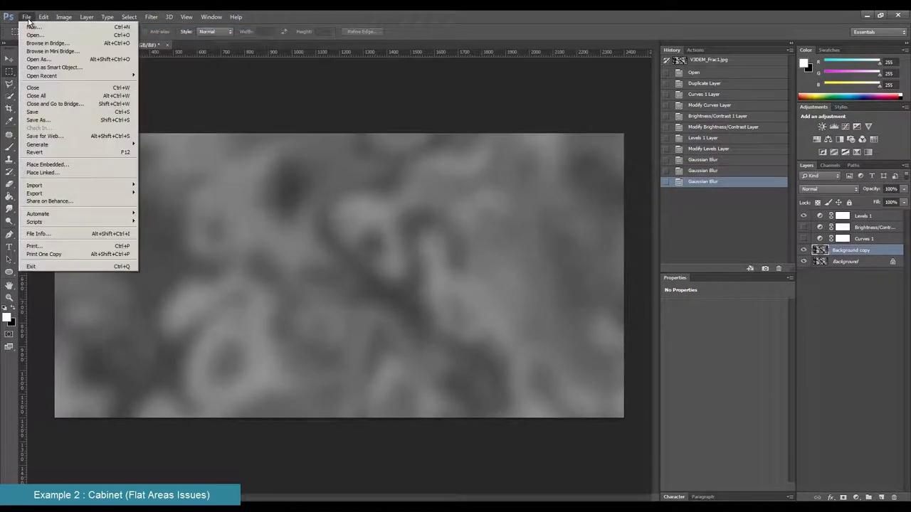
Step: Save the blurred texture as JPEG V3DEM_Frac1LC.jpg, overwriting the existing file and accepting the JPEG options
click(49, 121)
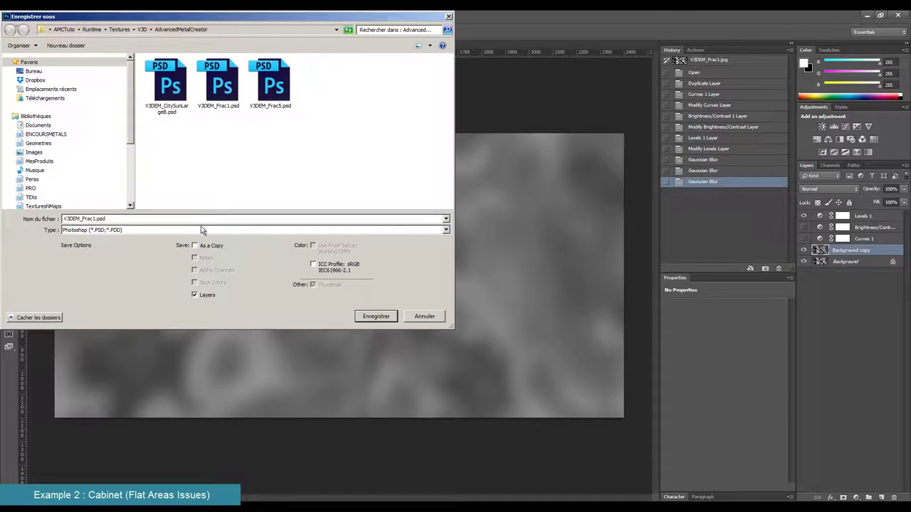
click(188, 230)
click(194, 296)
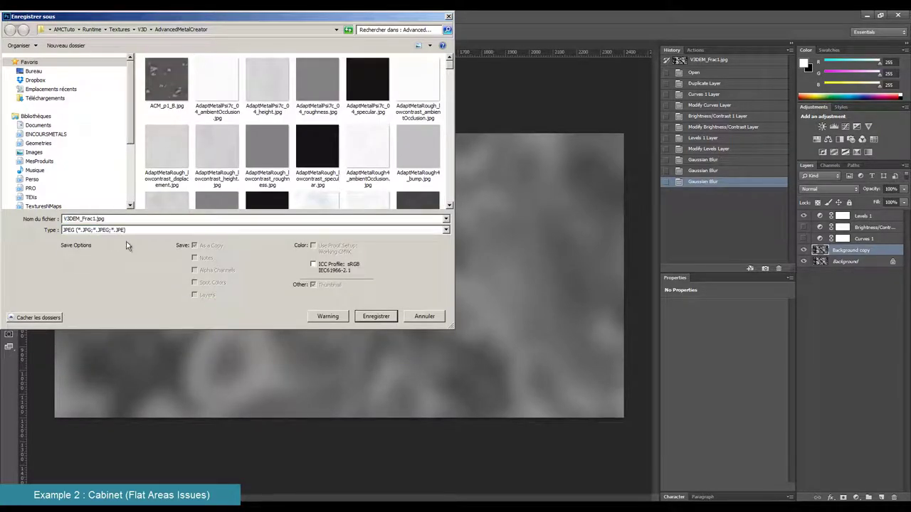
key(Return)
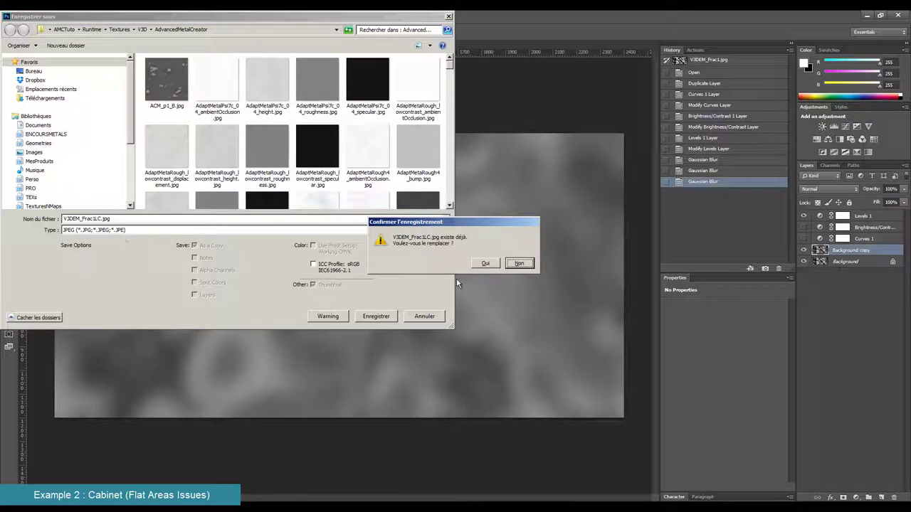
click(484, 264)
click(508, 148)
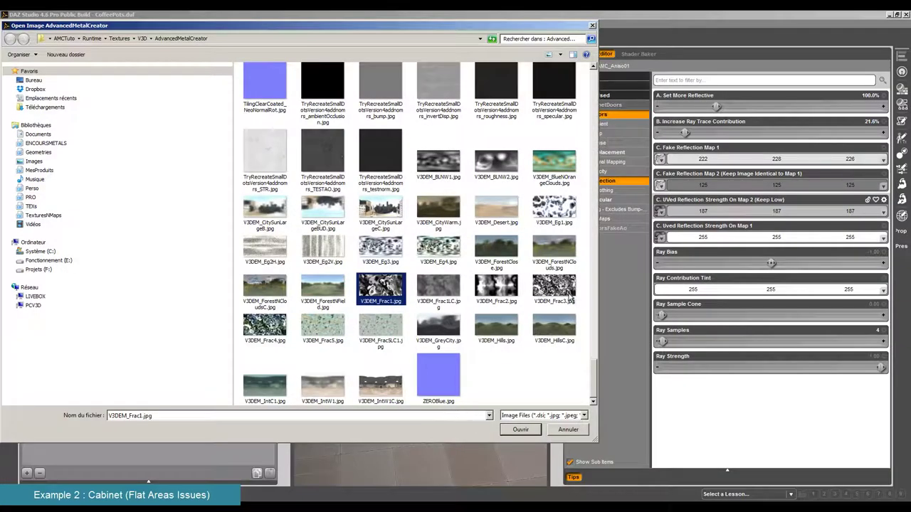
Step: Load V3DEM_Frac1LC.jpg and assign it as the doors' reflection map
click(562, 292)
click(442, 291)
click(522, 430)
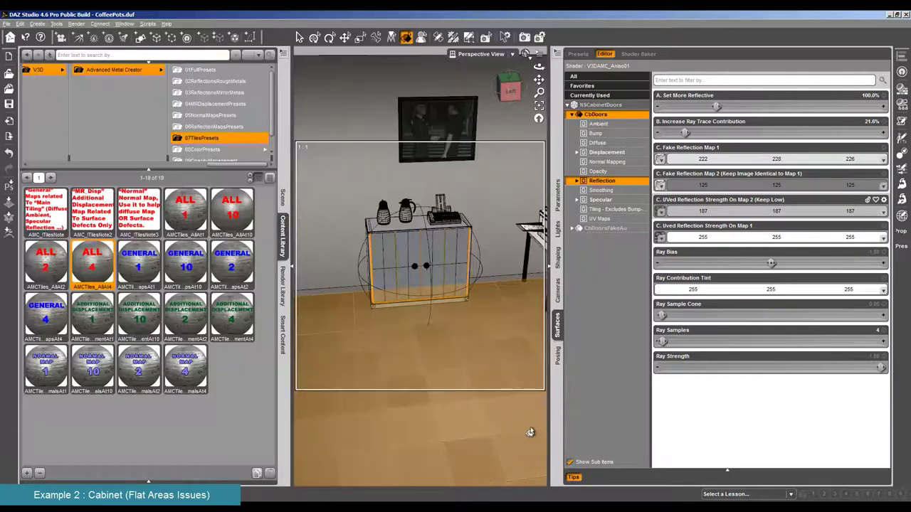
click(659, 211)
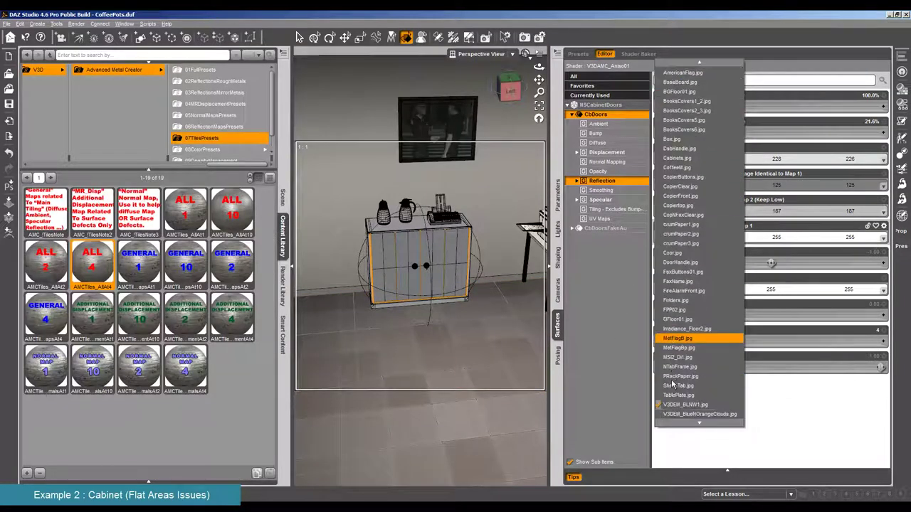
scroll(672, 386, down, 3)
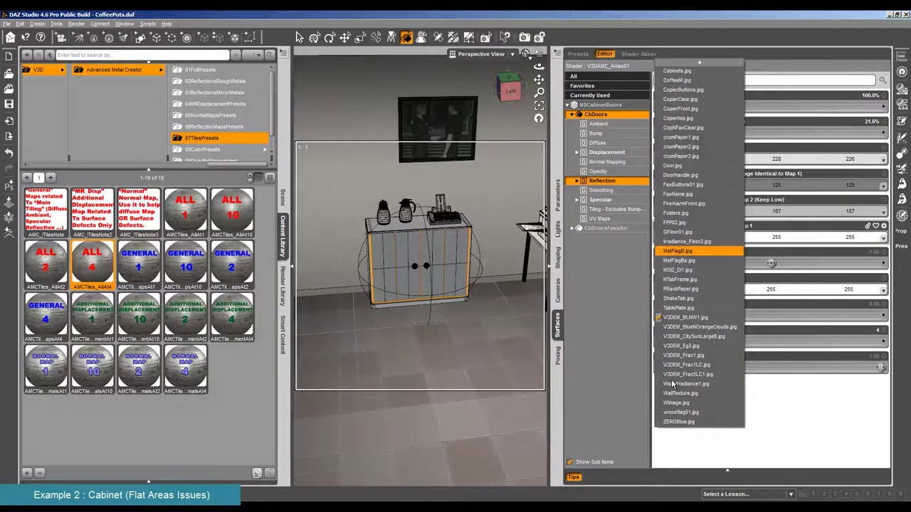
click(706, 366)
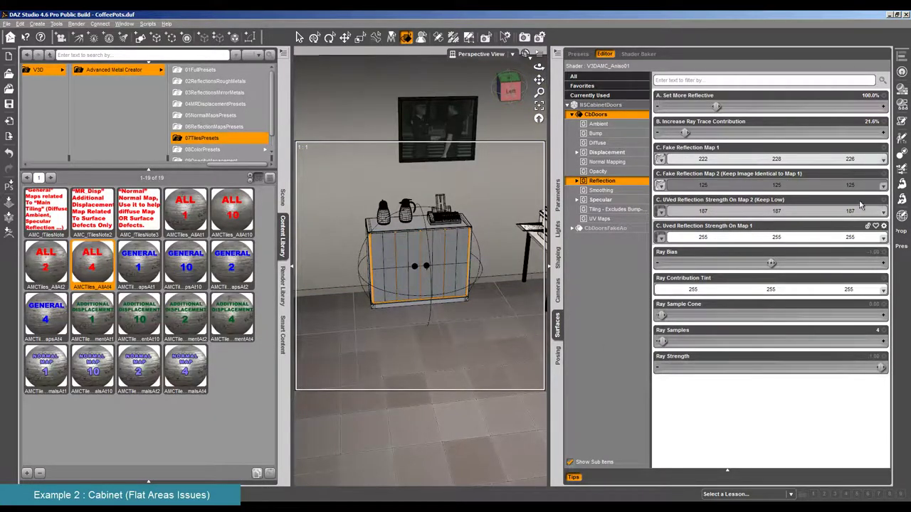
Step: Set the doors' Horizontal and Vertical Tiles to 2
click(611, 209)
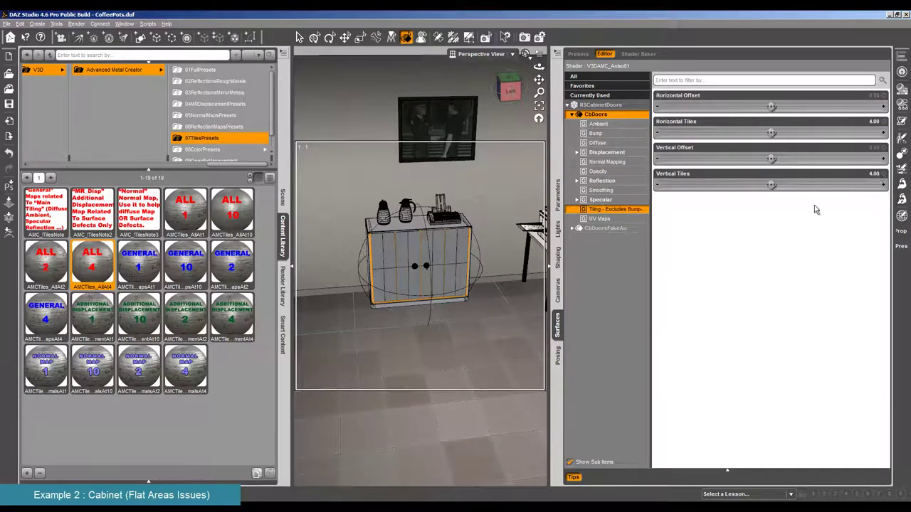
click(864, 121)
click(873, 174)
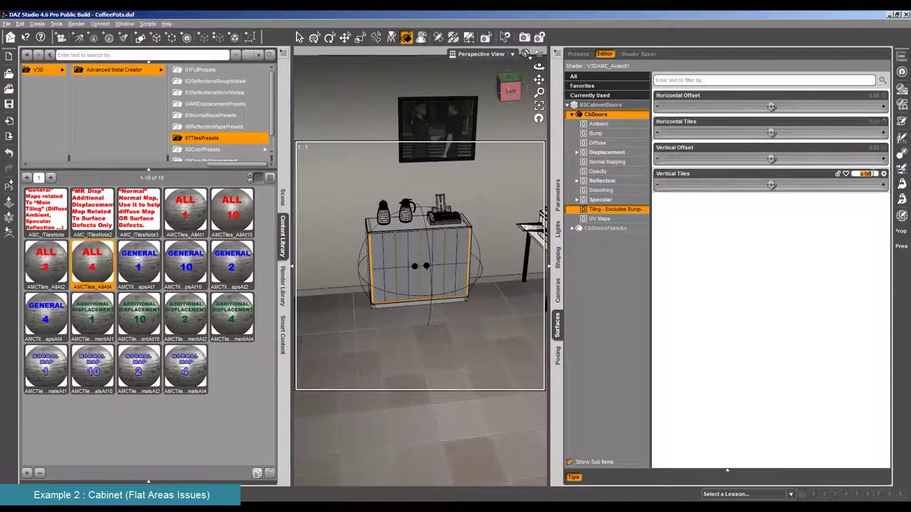
text(2)
key(Return)
Step: Start a test render with Ctrl+R, then cancel it
key(ctrl+r)
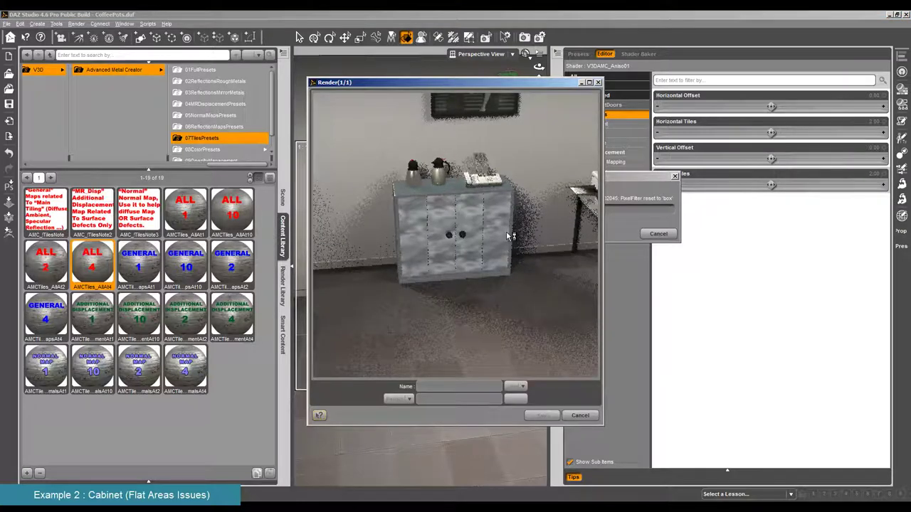
click(583, 416)
click(441, 265)
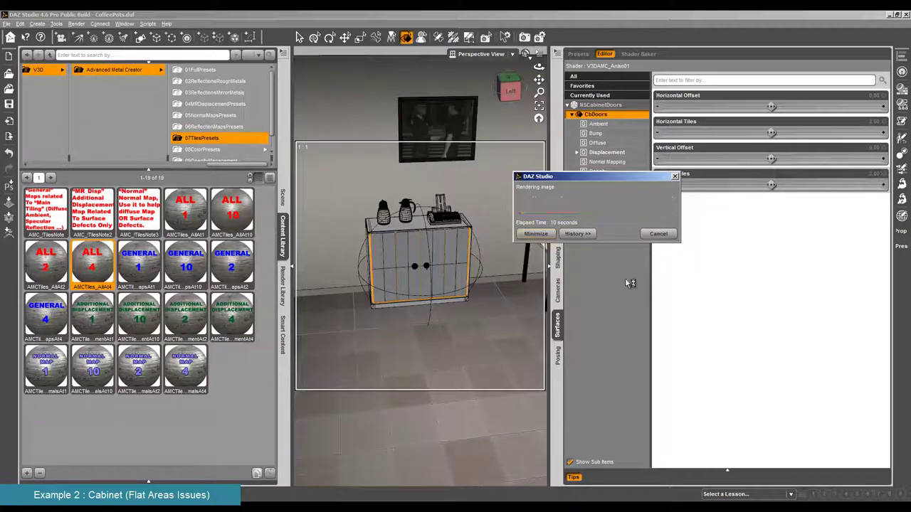
click(618, 182)
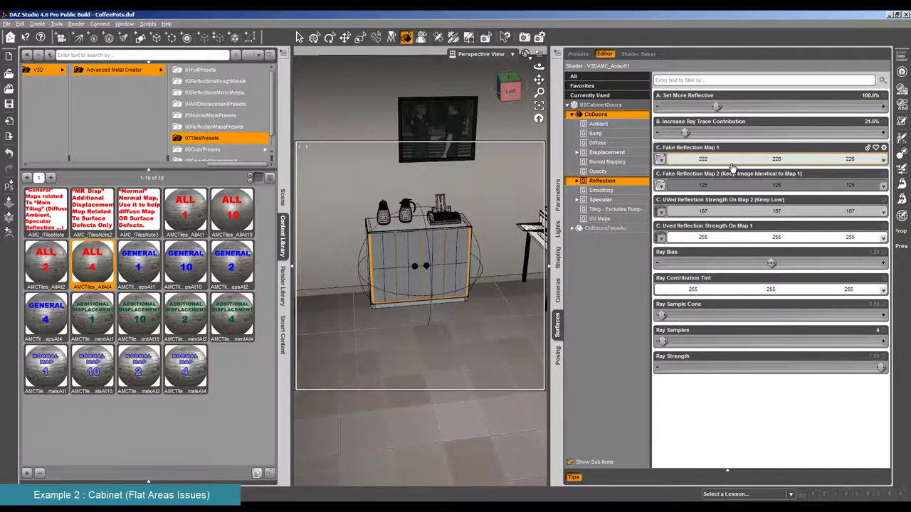
Step: Lower Set More Reflective to 42.4% and darken Fake Reflection Map 1 to 154/158/157
drag(716, 106, 694, 106)
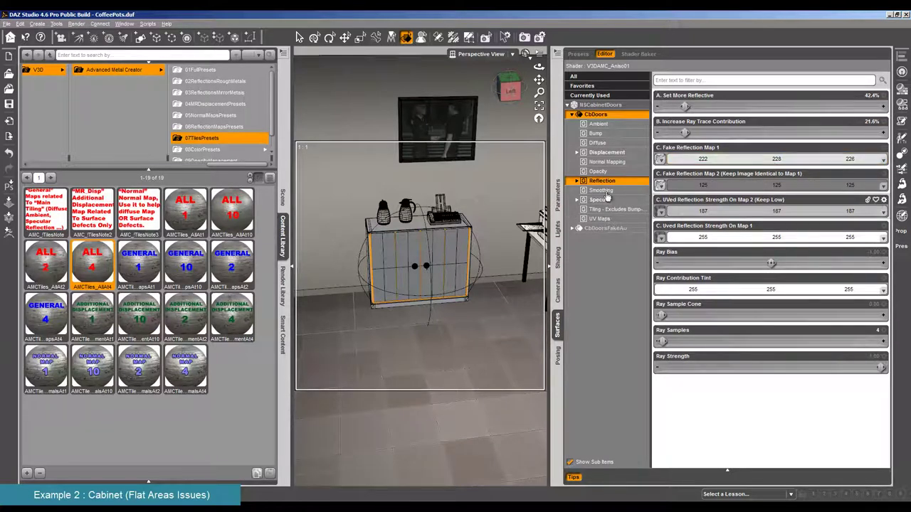
click(661, 159)
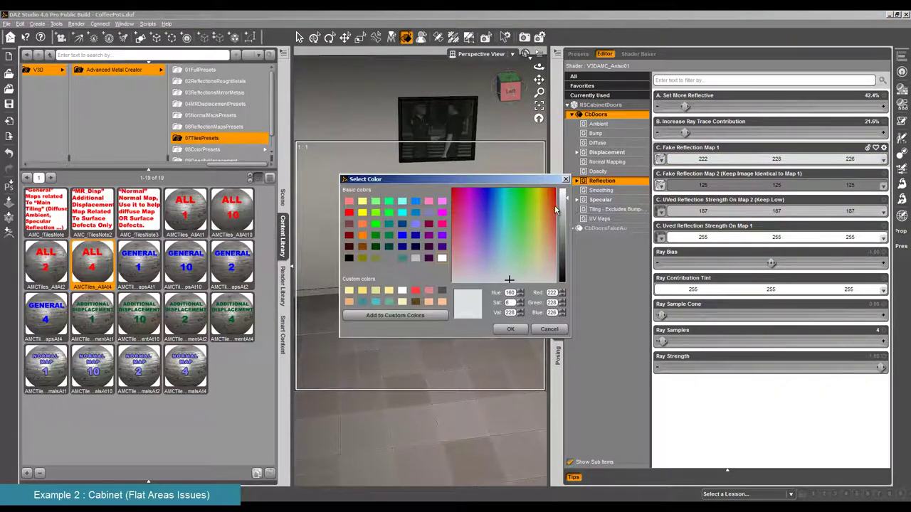
click(564, 224)
click(511, 330)
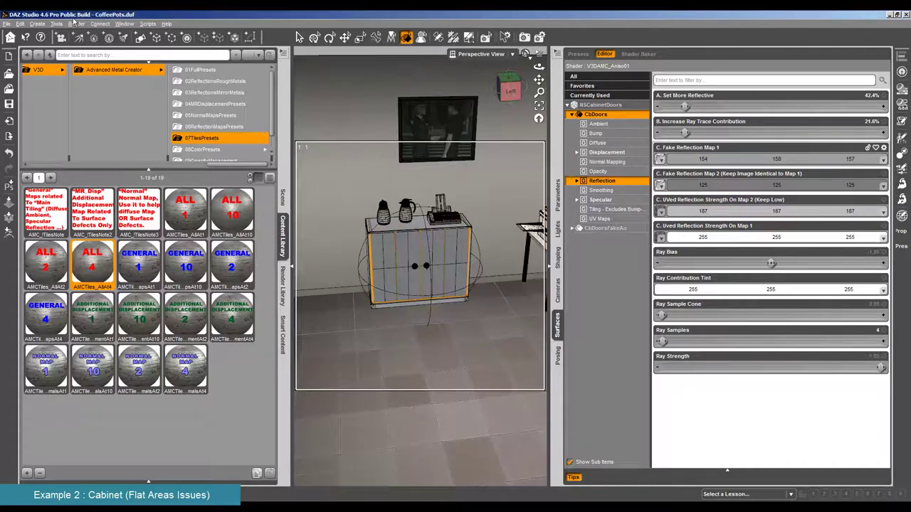
Step: Test-render the darker reflections, then cancel the render
key(alt+r)
key(Return)
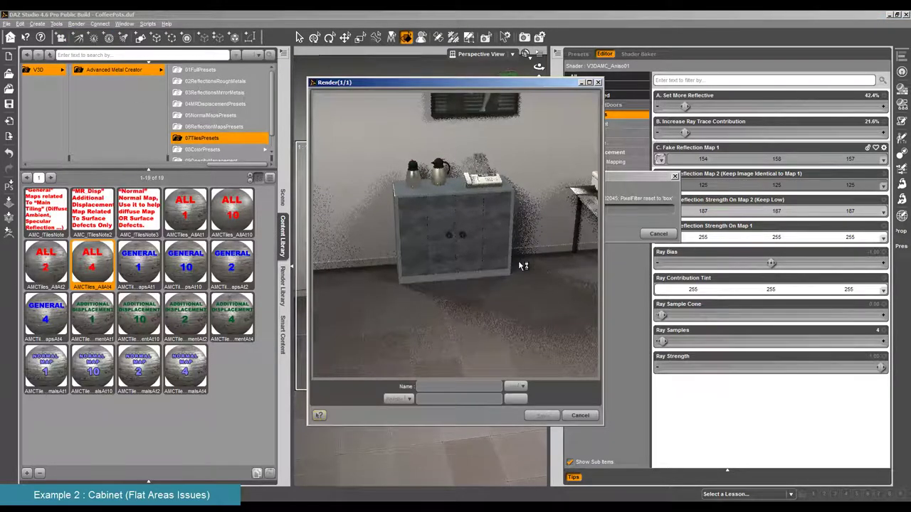
click(582, 417)
click(438, 270)
Step: Render the cabinet from the front view, then cancel the render
scroll(440, 273, up, 5)
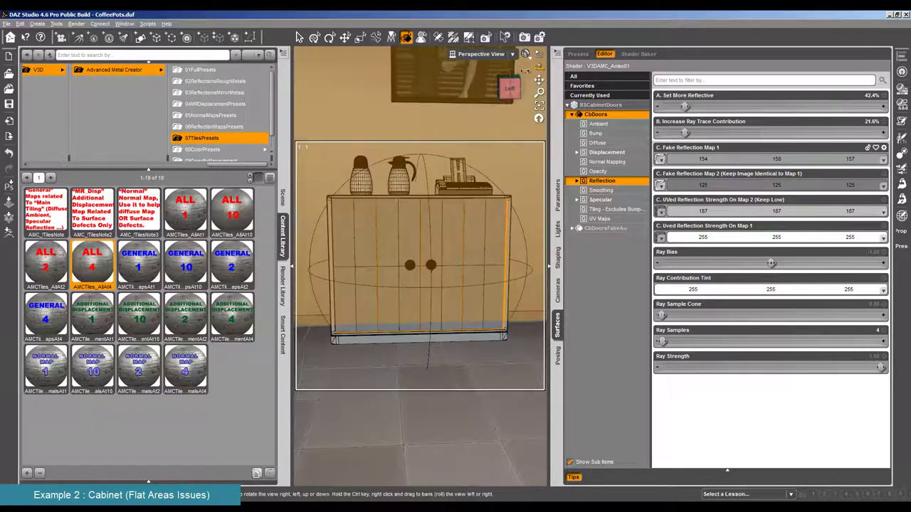
click(77, 23)
click(84, 34)
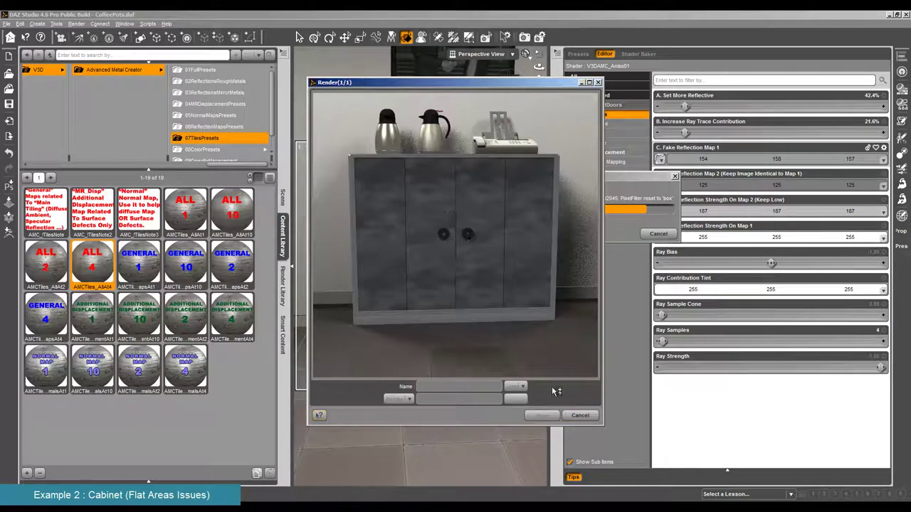
click(580, 416)
click(432, 267)
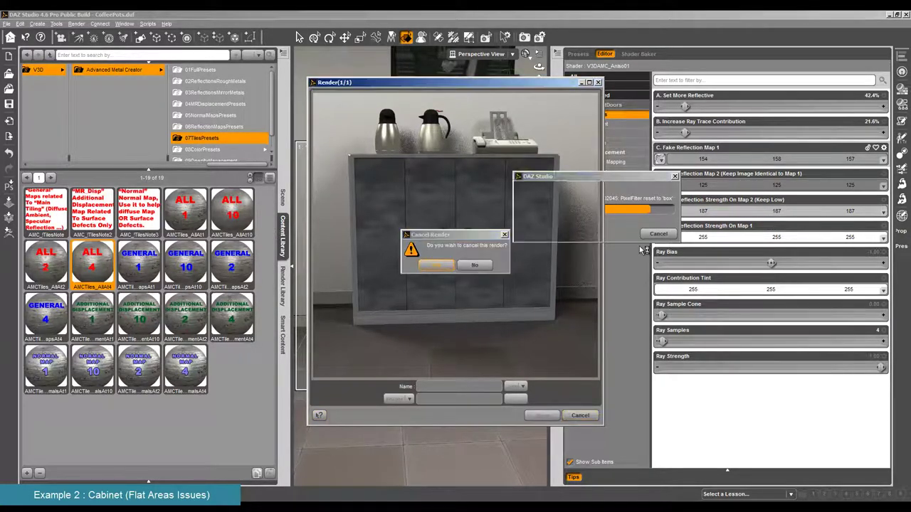
Step: Set the UVed Reflection Strength On Map 1 image to None and test-render the result
click(660, 237)
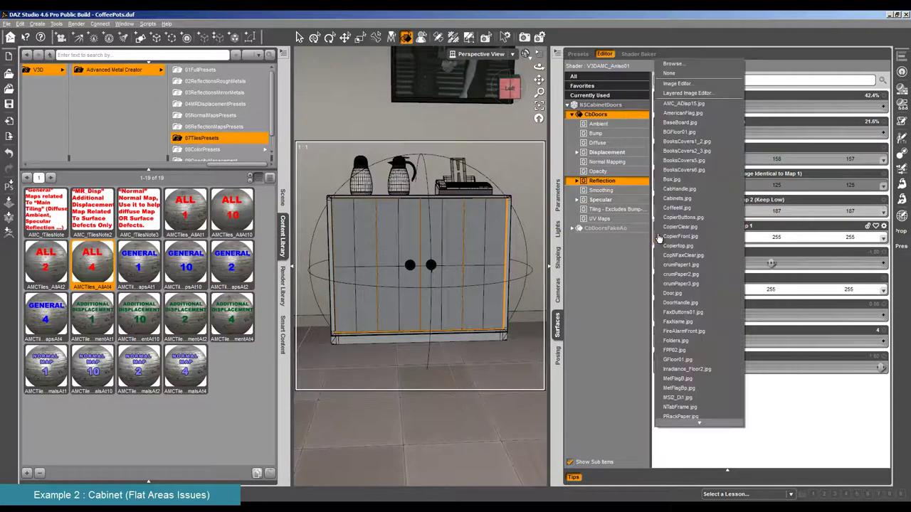
click(669, 74)
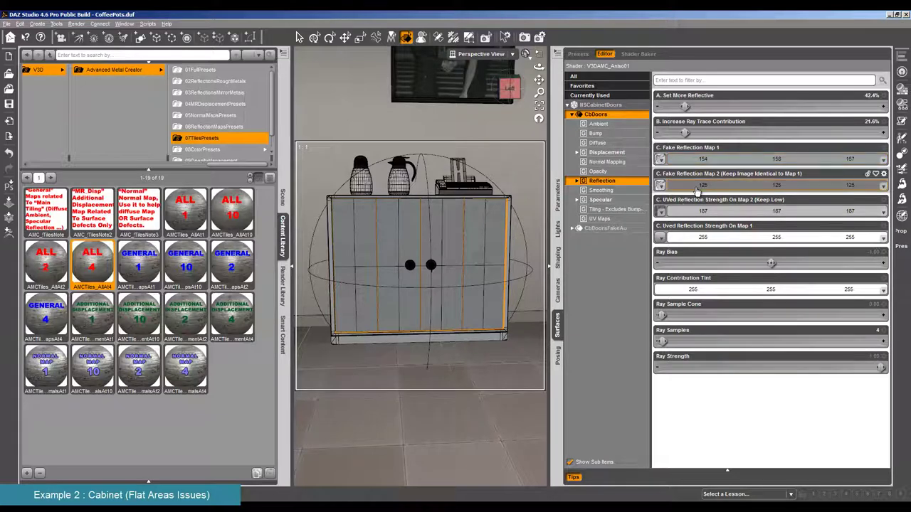
click(76, 24)
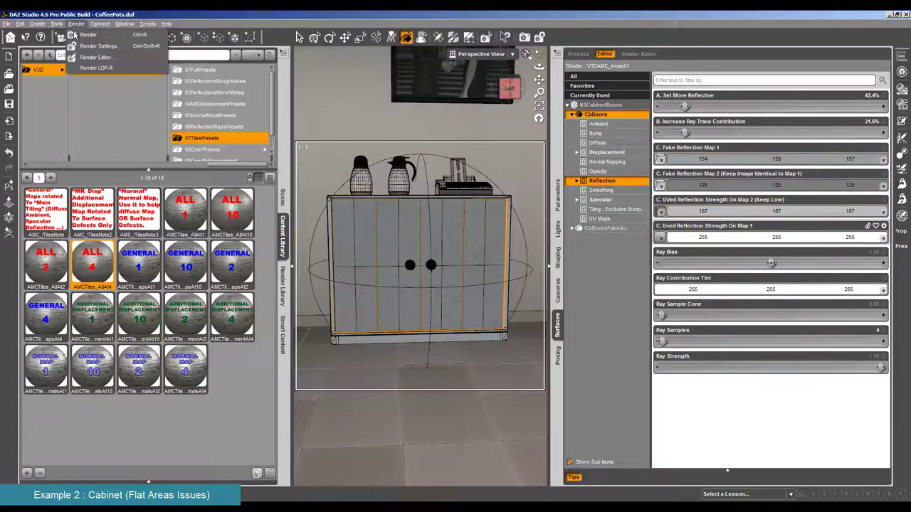
click(92, 41)
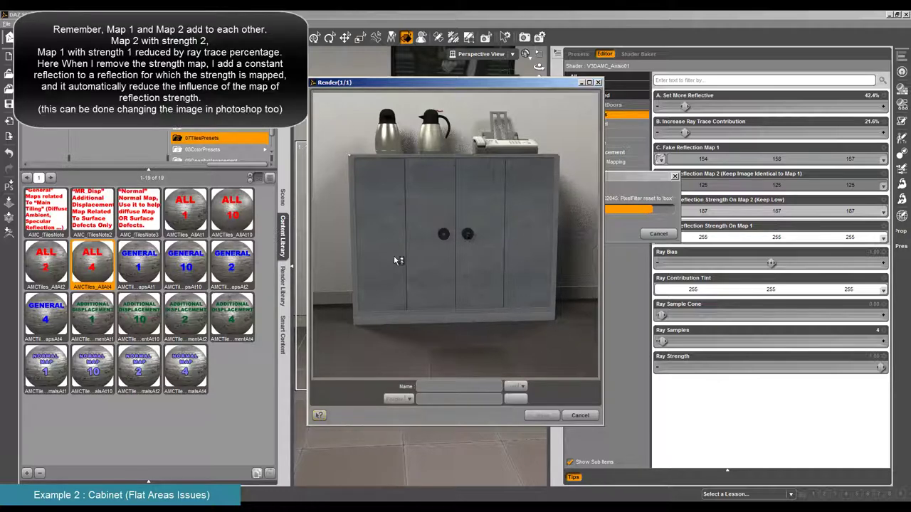
click(582, 416)
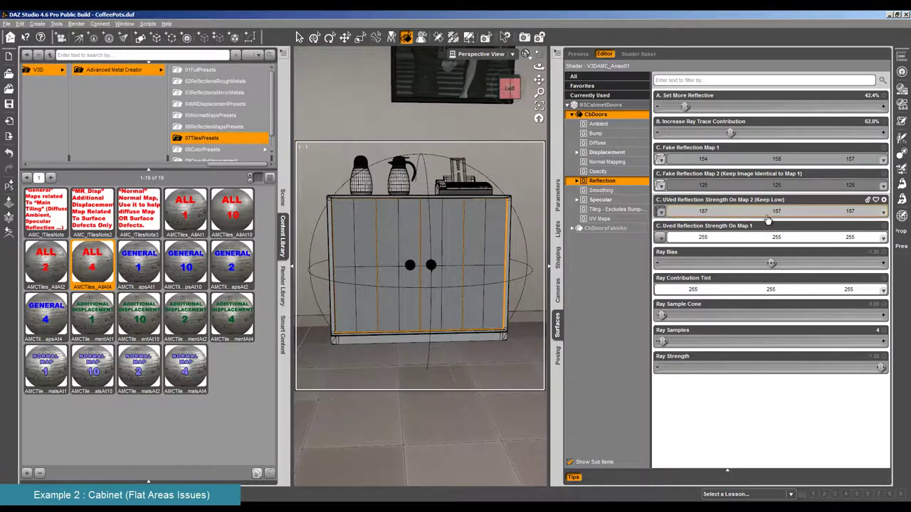
Step: Re-render with Ray Trace Contribution raised to 62.8%, then cancel
click(76, 24)
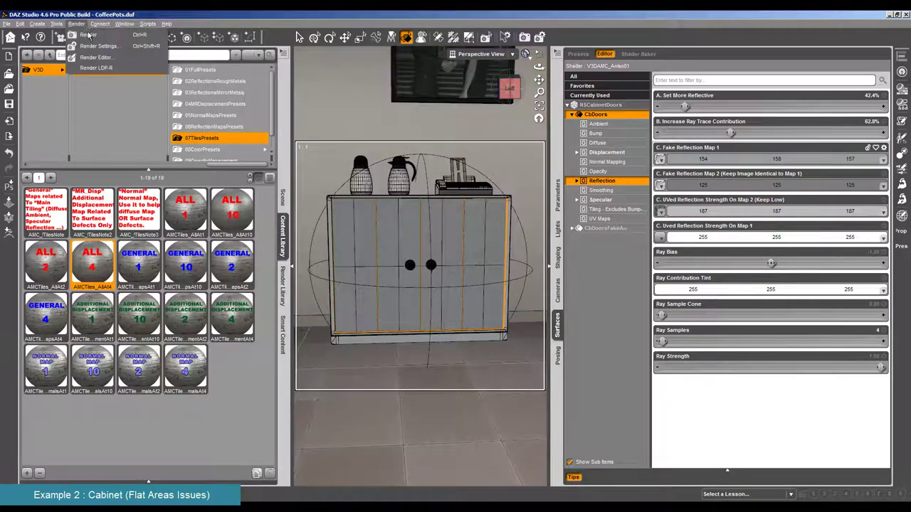
click(89, 34)
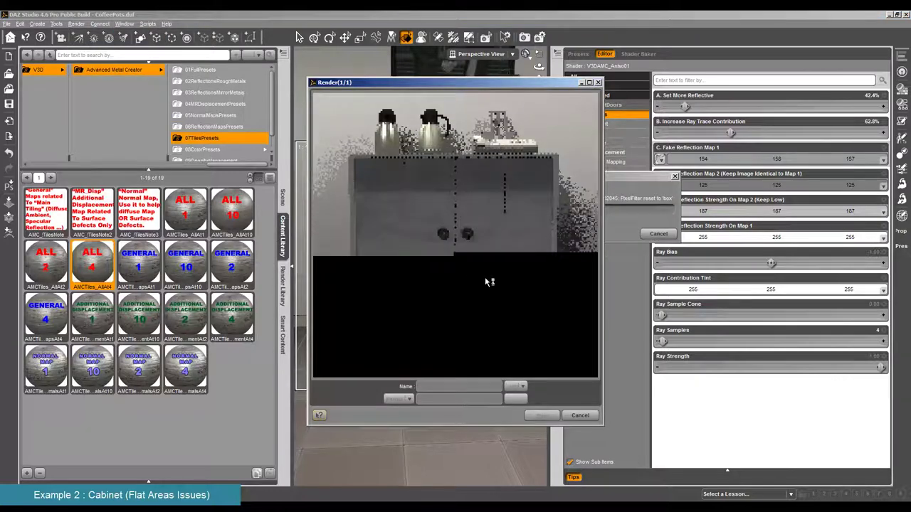
click(583, 418)
click(431, 261)
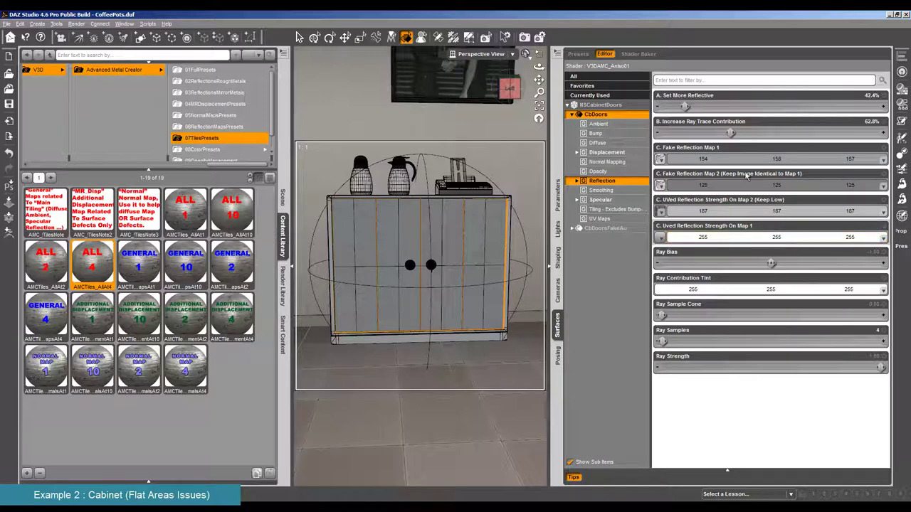
Step: Nudge Ray Trace Contribution to 59.7%, put V3DEM_Frac1LC.jpg on Map 1 strength and clear Map 2
drag(726, 133, 729, 133)
click(660, 237)
scroll(697, 367, down, 2)
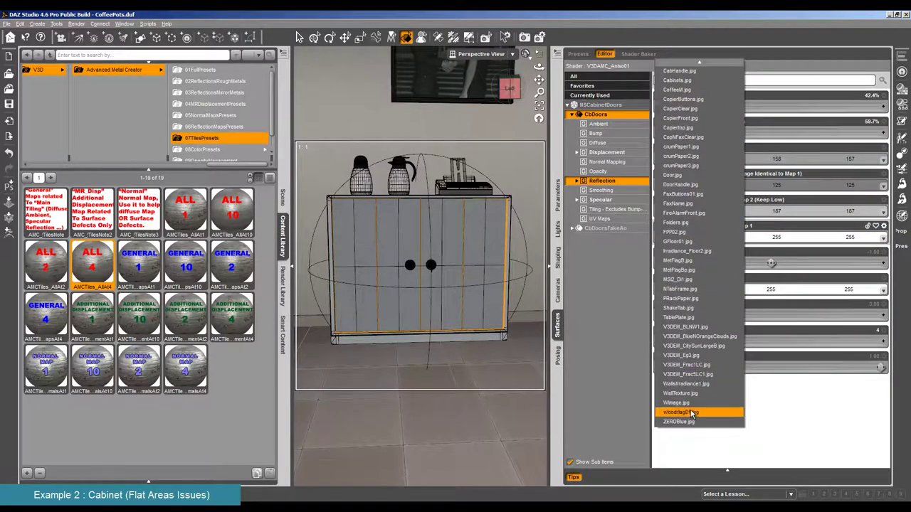
click(721, 374)
mouse_move(658, 239)
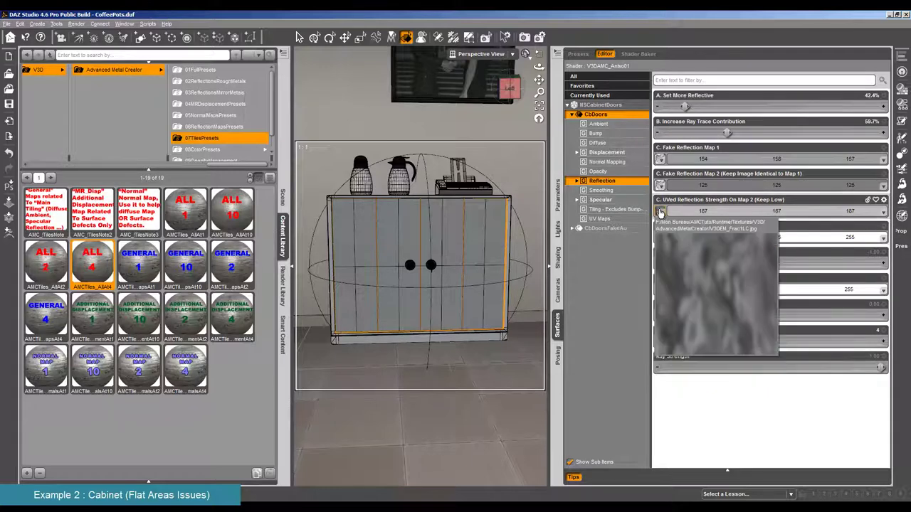
click(661, 237)
scroll(705, 376, down, 3)
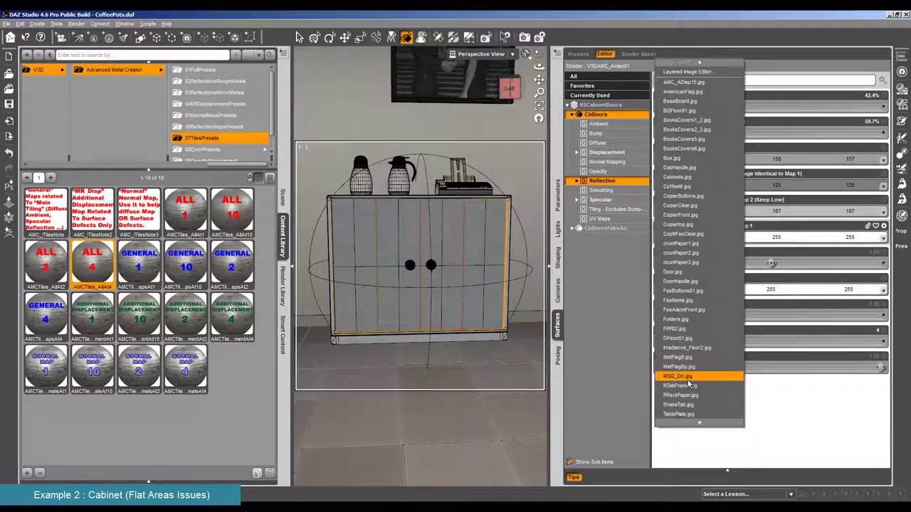
click(709, 365)
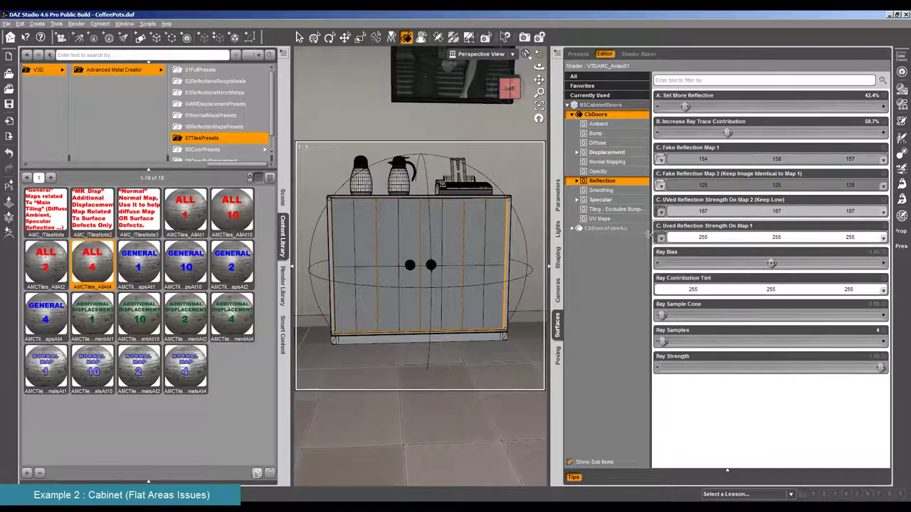
click(660, 237)
click(674, 74)
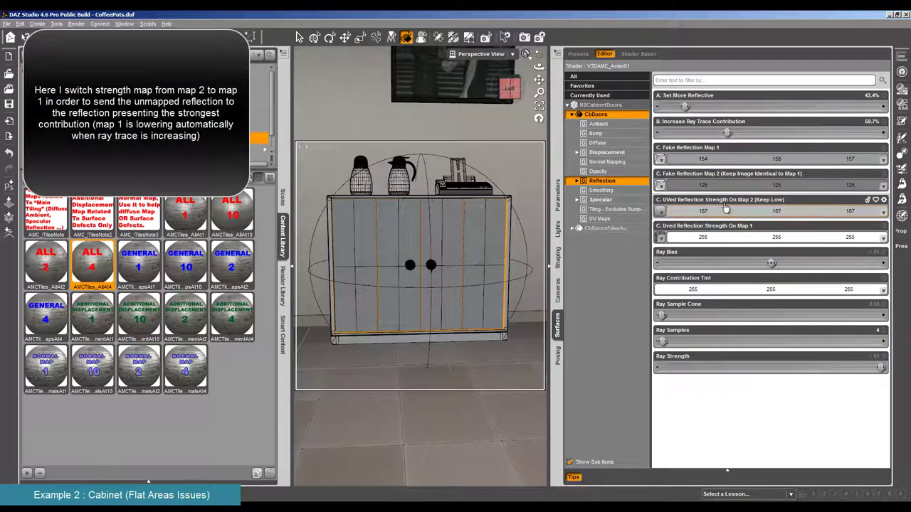
Step: Set Map 2 strength to 211 and Fake Reflection Map 2 to 193, then render the cabinet
click(783, 212)
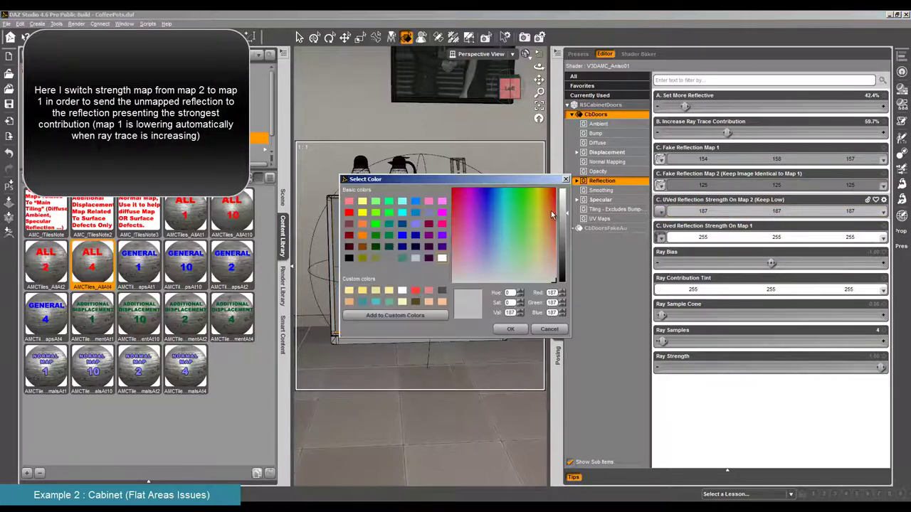
click(563, 205)
click(520, 330)
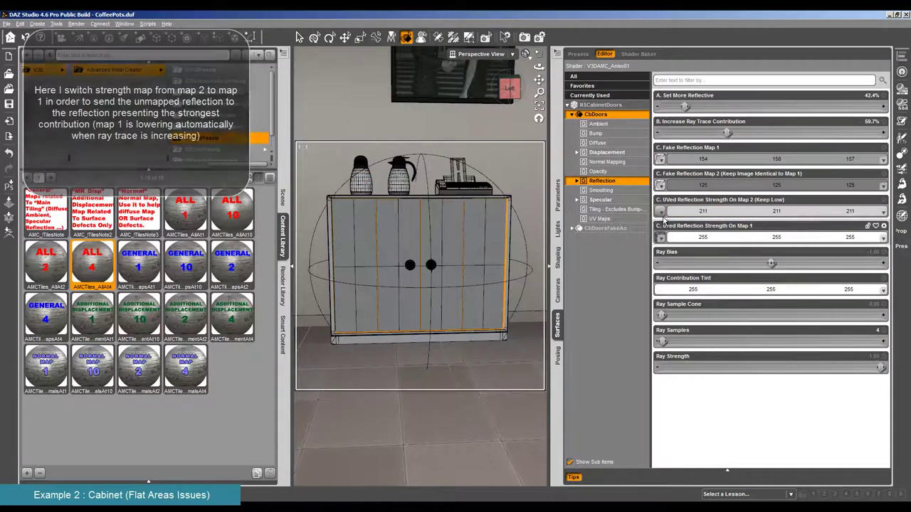
mouse_move(663, 166)
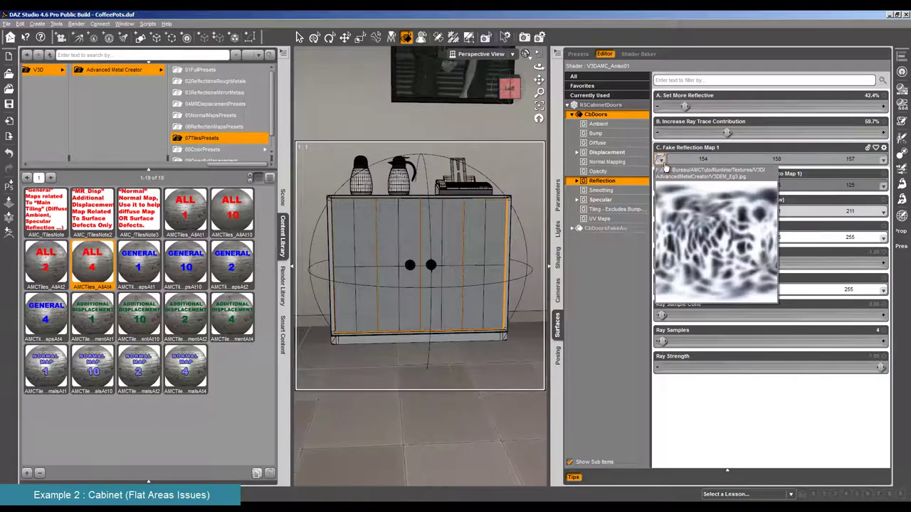
click(776, 185)
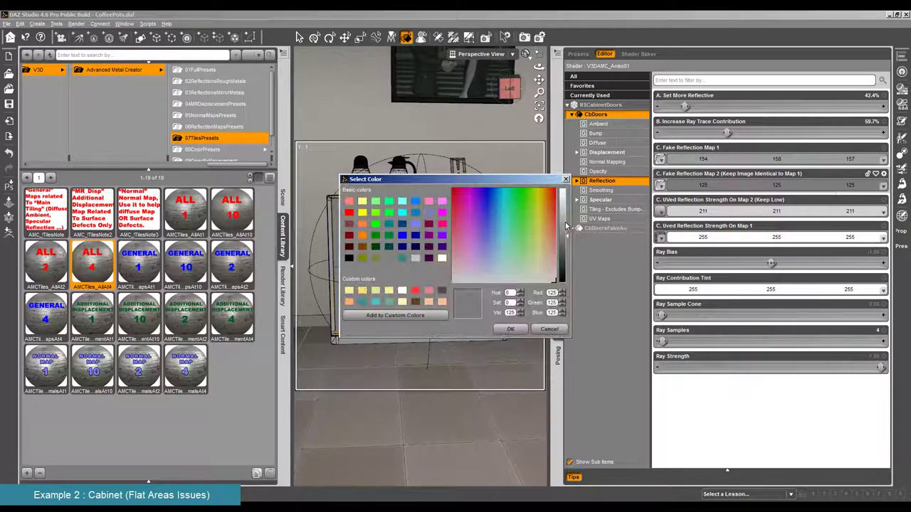
drag(567, 226, 567, 211)
click(510, 329)
click(805, 186)
click(510, 329)
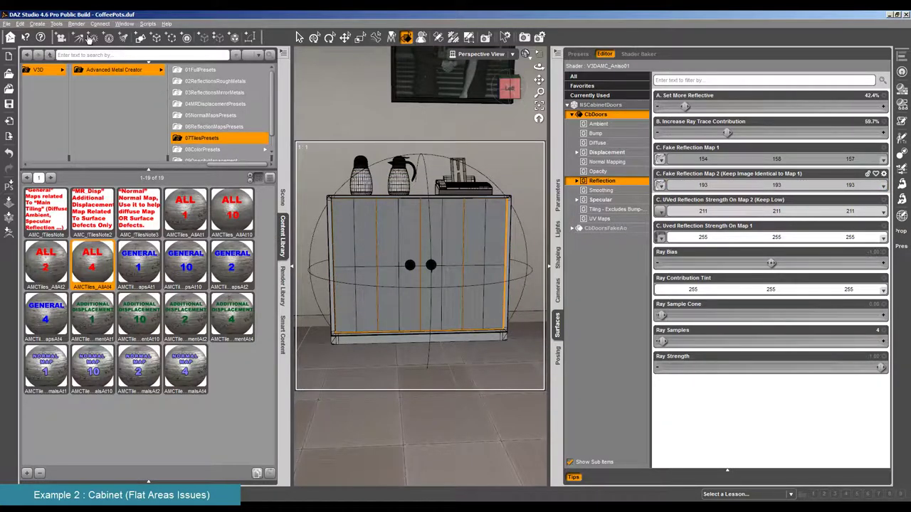
click(76, 23)
click(84, 33)
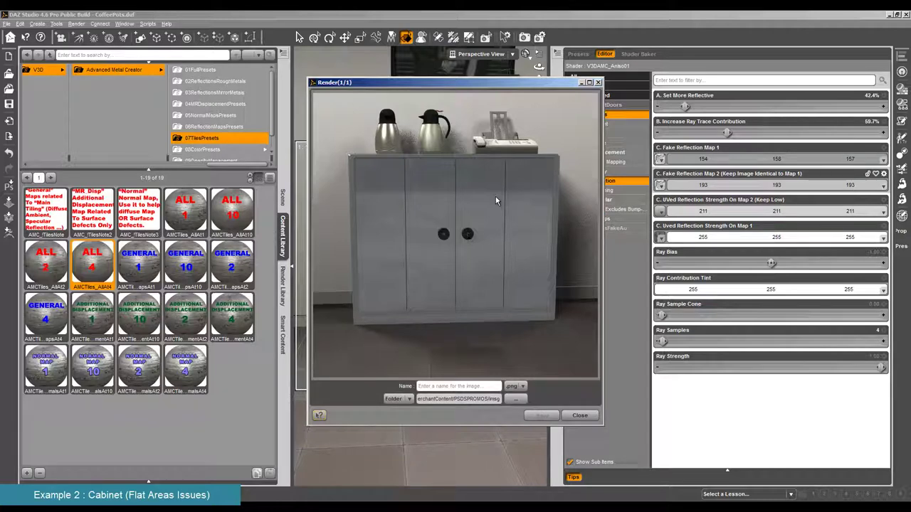
Step: Close the finished render and lower the doors' Ray Trace Contribution to 25.1%
click(640, 249)
mouse_move(662, 237)
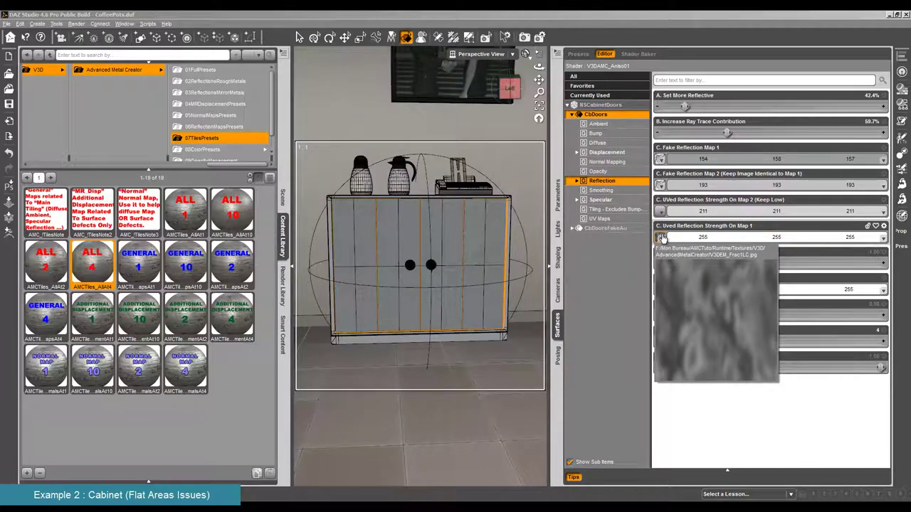
drag(725, 132, 712, 132)
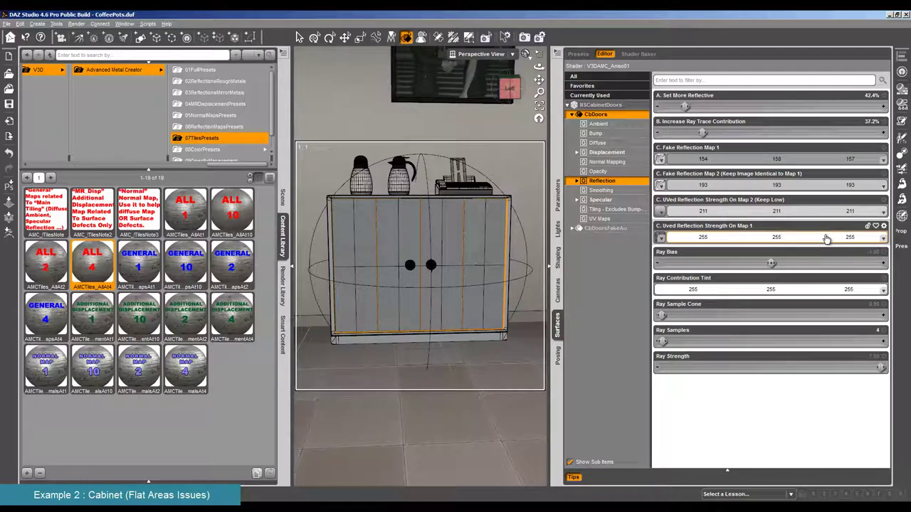
Step: Start two test renders from the Render menu and cancel each one
click(77, 23)
click(160, 74)
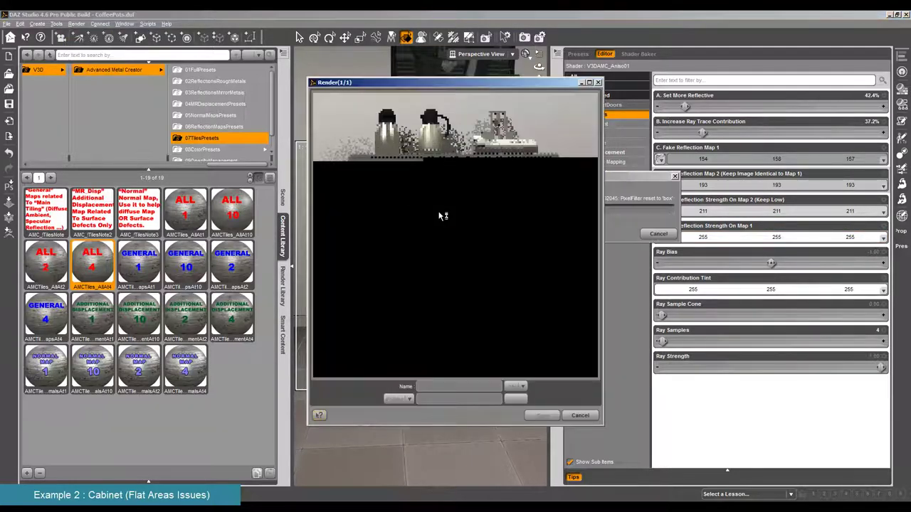
click(580, 415)
click(488, 258)
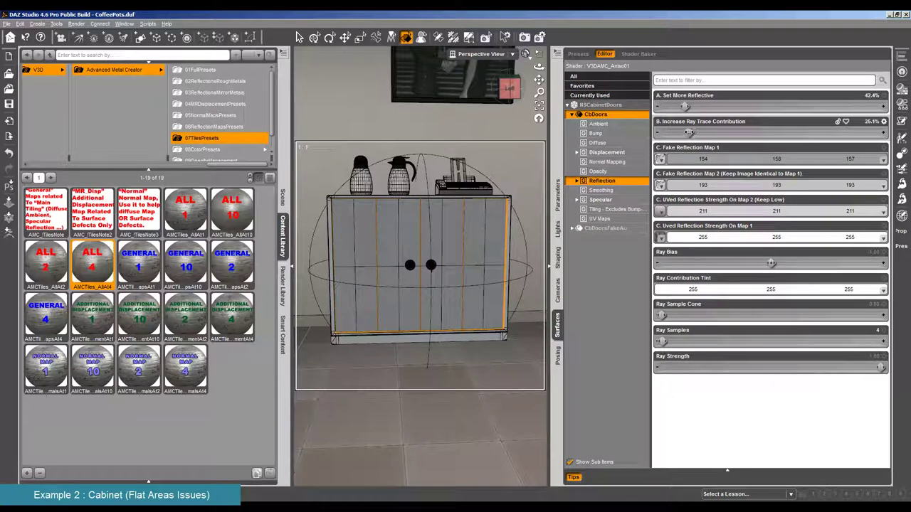
click(76, 24)
click(89, 32)
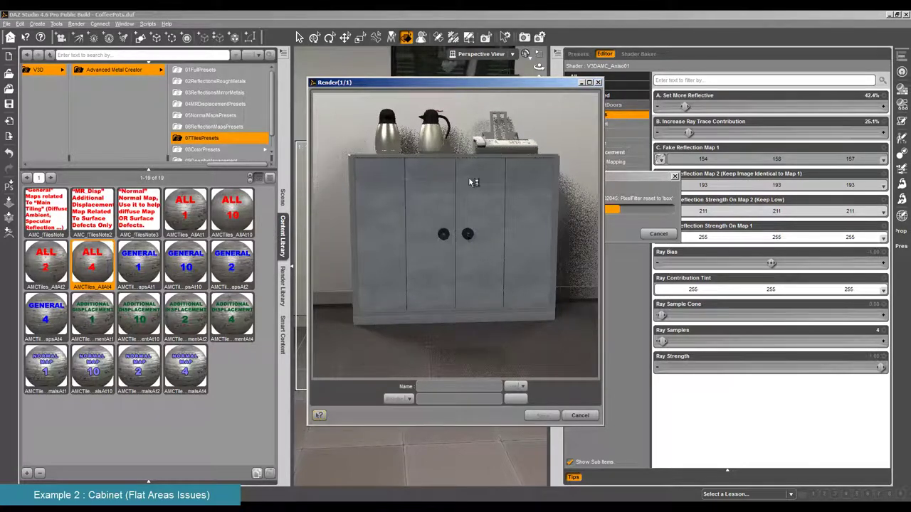
click(580, 415)
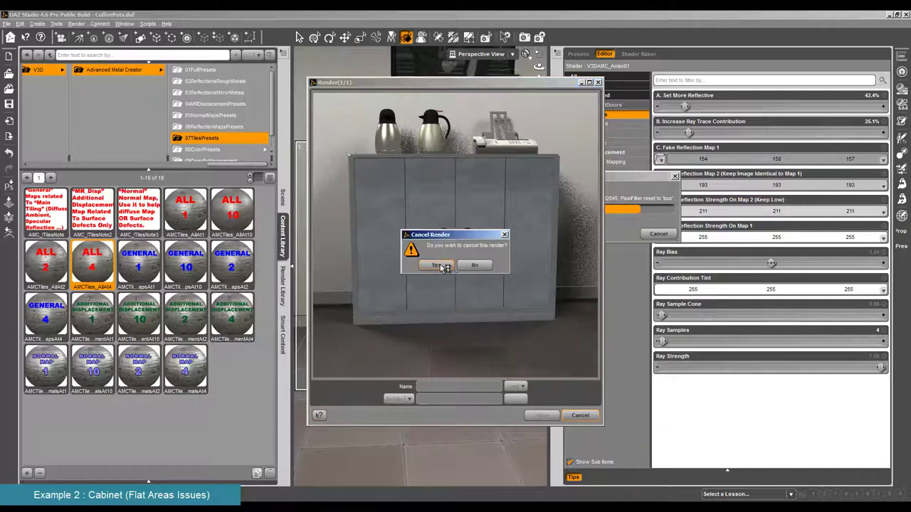
key(Return)
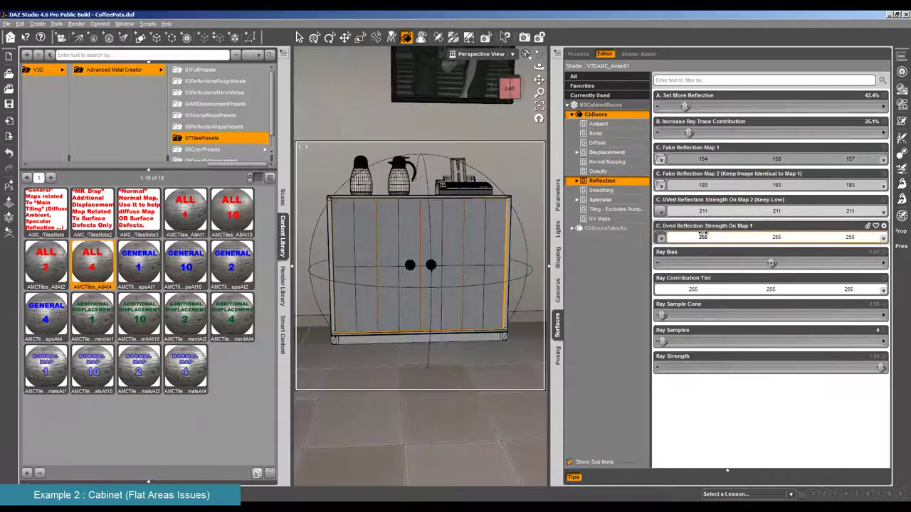
Step: Darken Fake Reflection Map 1 to 144/147/146 and raise Map 2 strength to 223
click(864, 164)
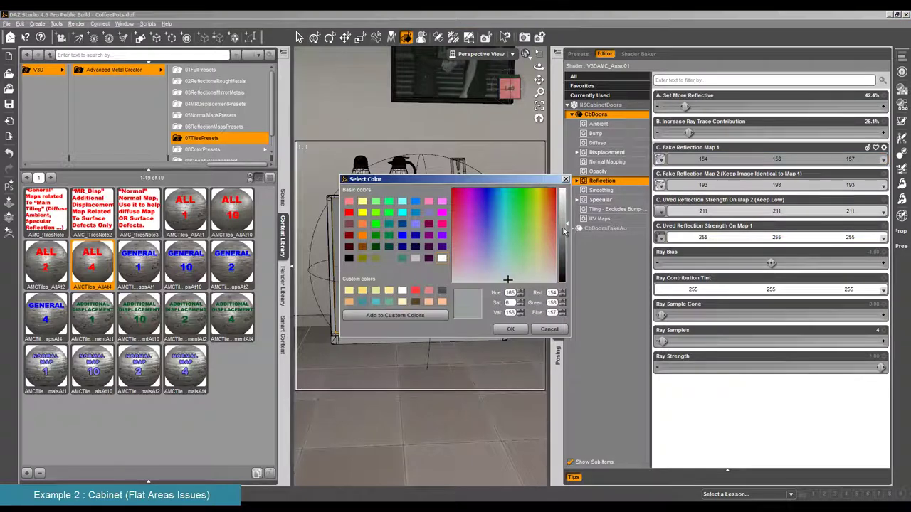
key(Return)
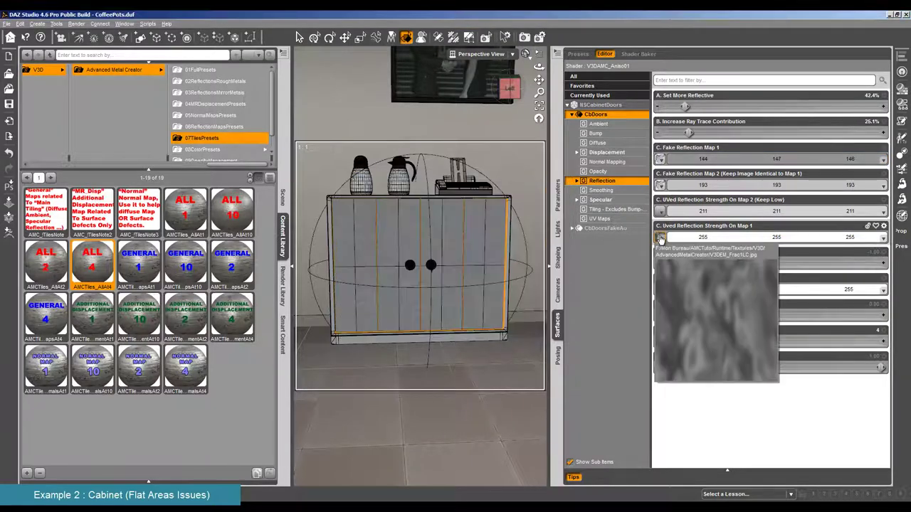
click(797, 214)
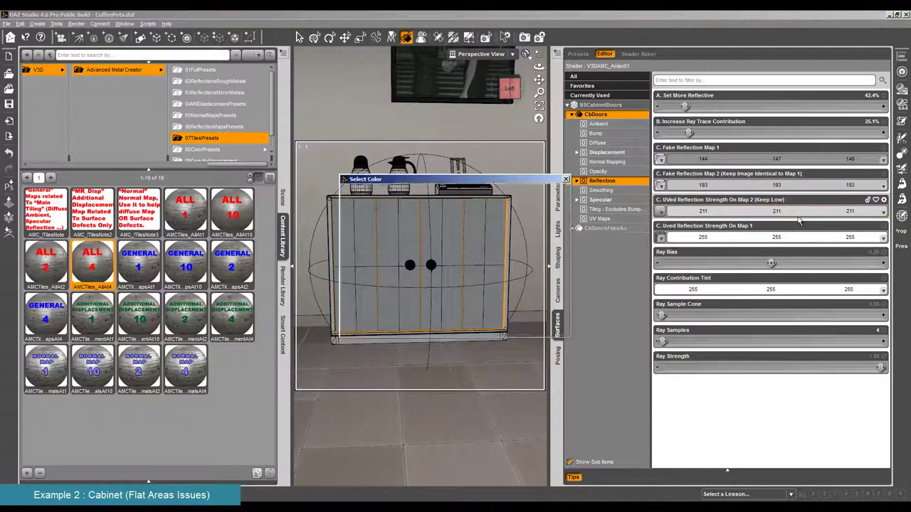
click(546, 244)
click(511, 329)
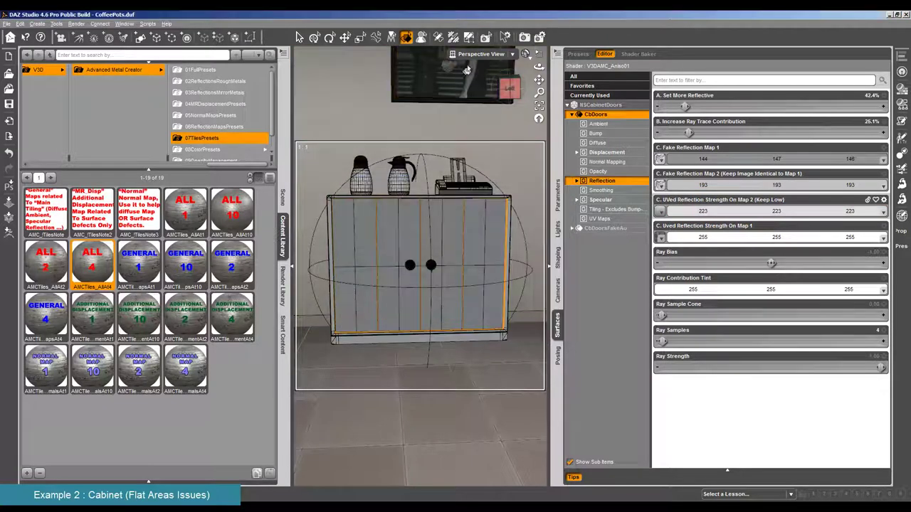
Step: Orbit to the cabinet's left side, render to check the reflection, and close the result
drag(466, 70, 438, 74)
click(74, 24)
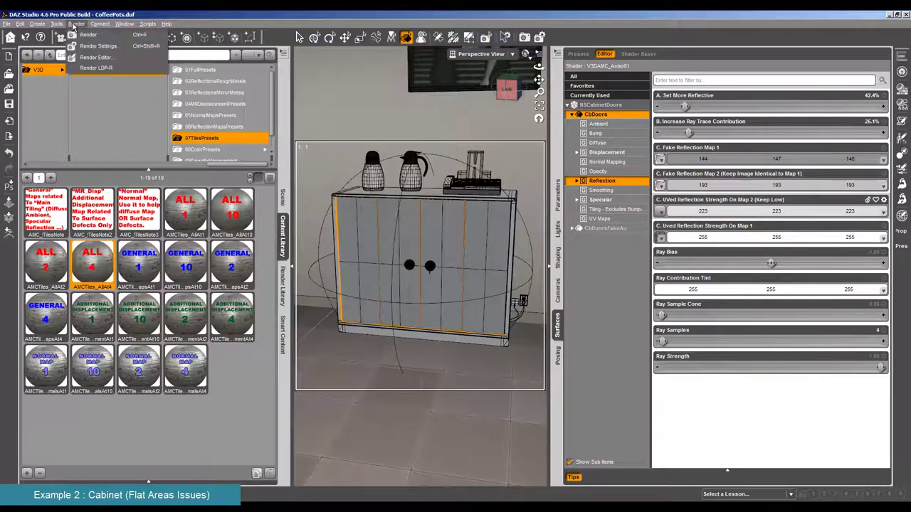
click(88, 34)
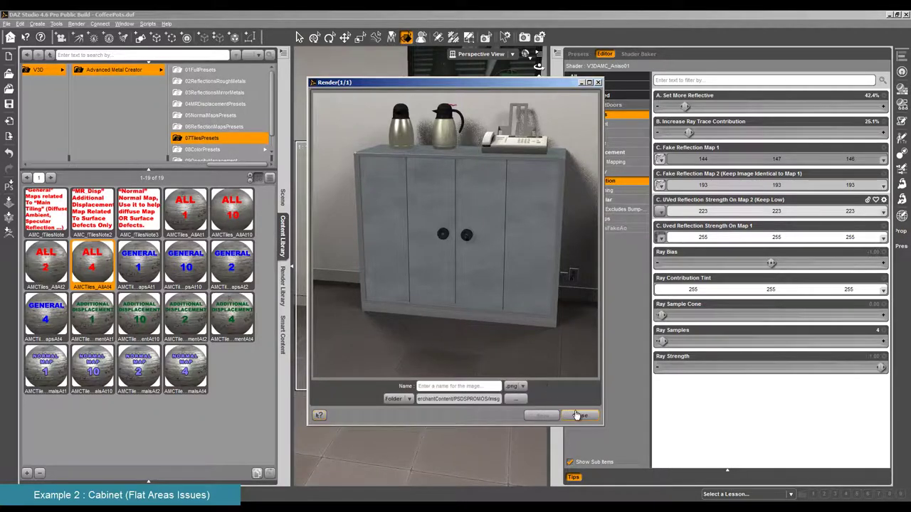
click(578, 415)
mouse_move(662, 241)
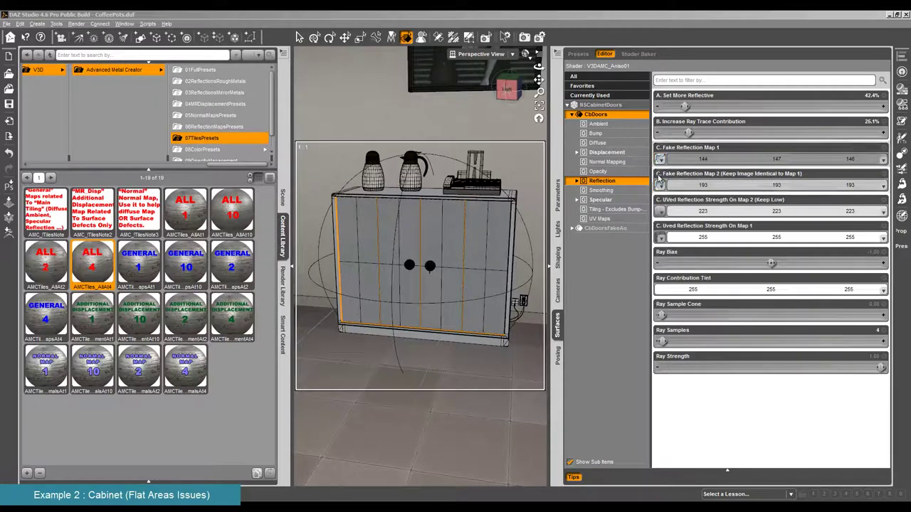
mouse_move(659, 187)
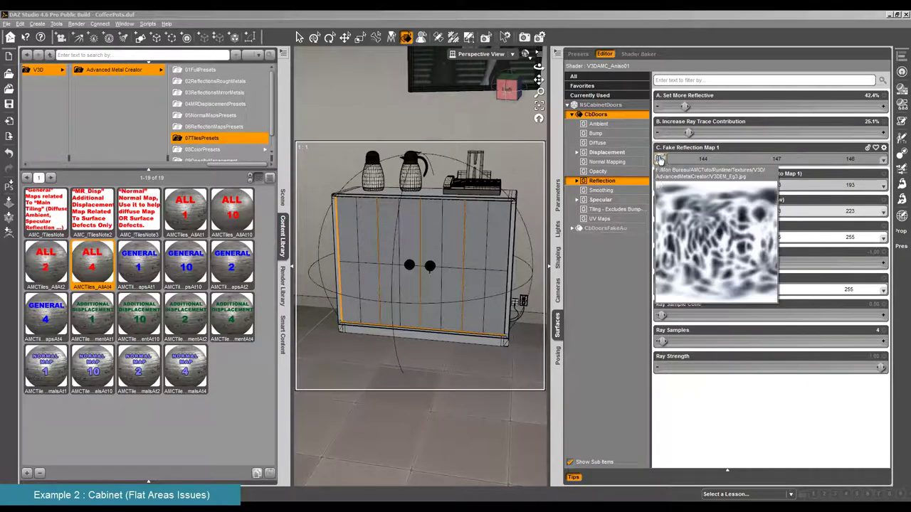